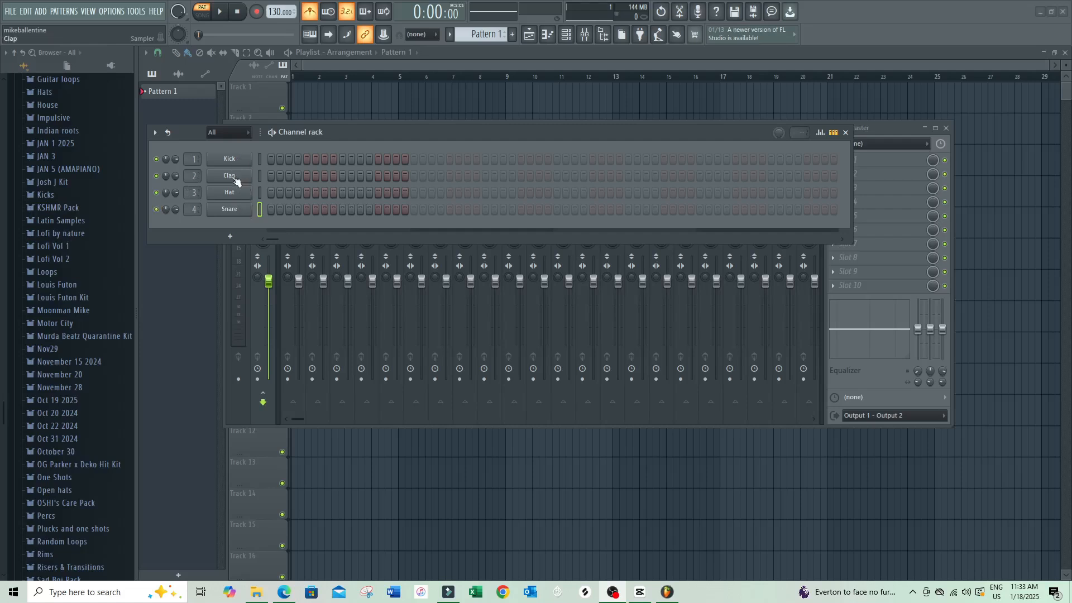
Audition the default Kick, Clap, Hat and Snare channels in the channel rack.
click(234, 162)
click(237, 176)
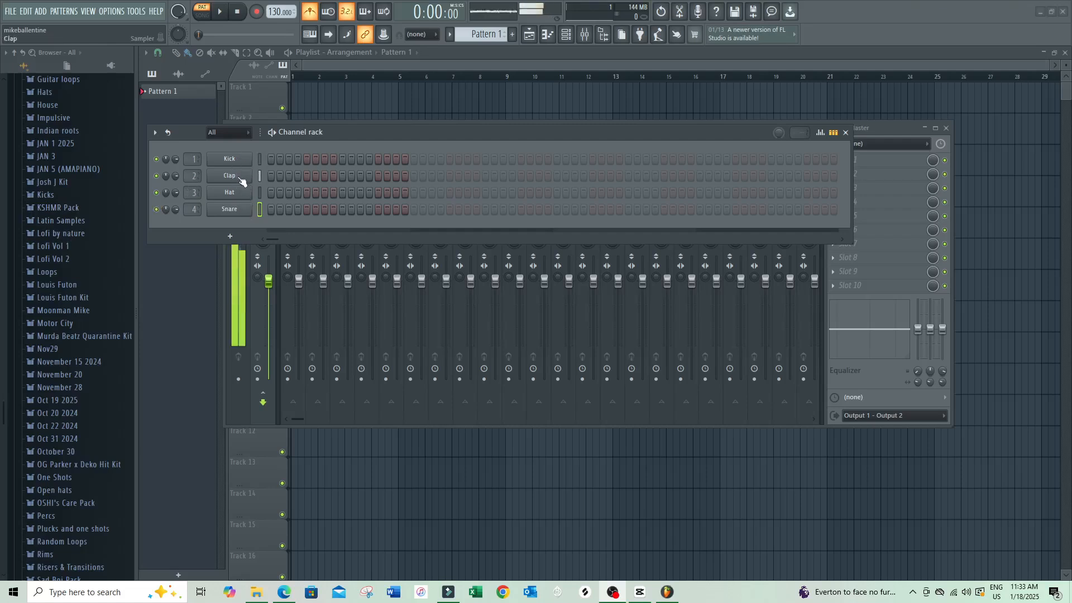
click(237, 193)
click(234, 211)
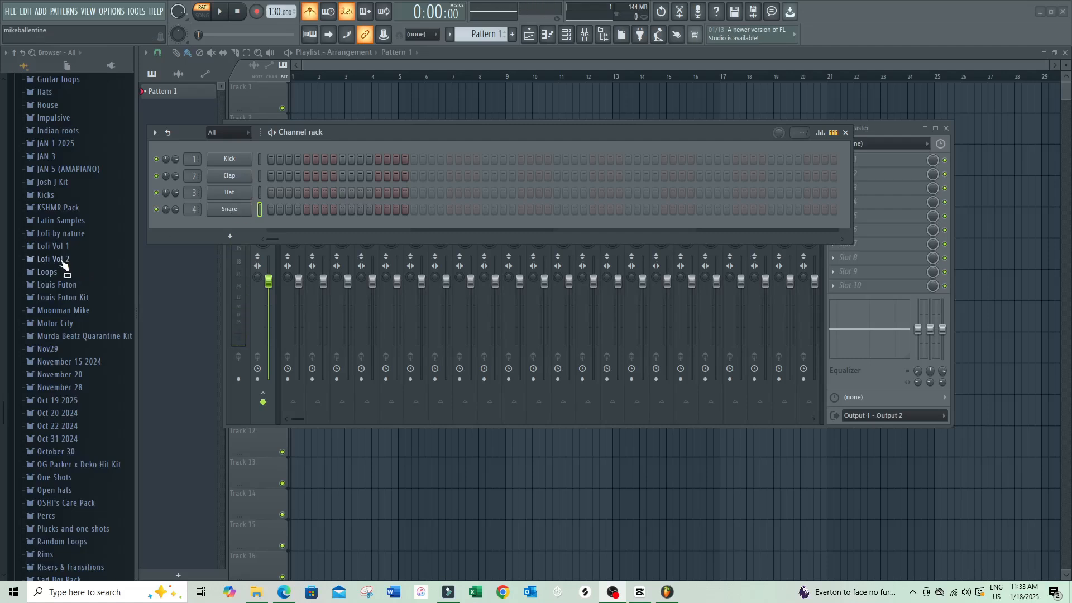
Audition hi-hat samples in the Splice Hats folder and add JU_BK_Hat_15 as a new channel in the channel rack.
scroll(92, 353, up, 4)
scroll(93, 353, up, 2)
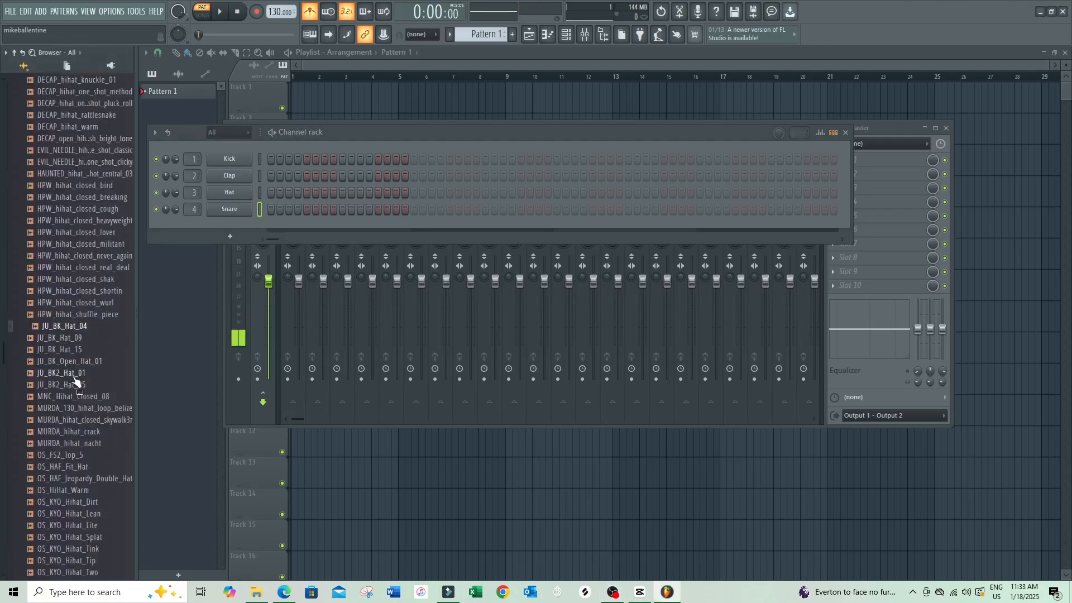
scroll(74, 382, down, 5)
click(75, 166)
click(71, 141)
click(71, 118)
drag(70, 141, 254, 224)
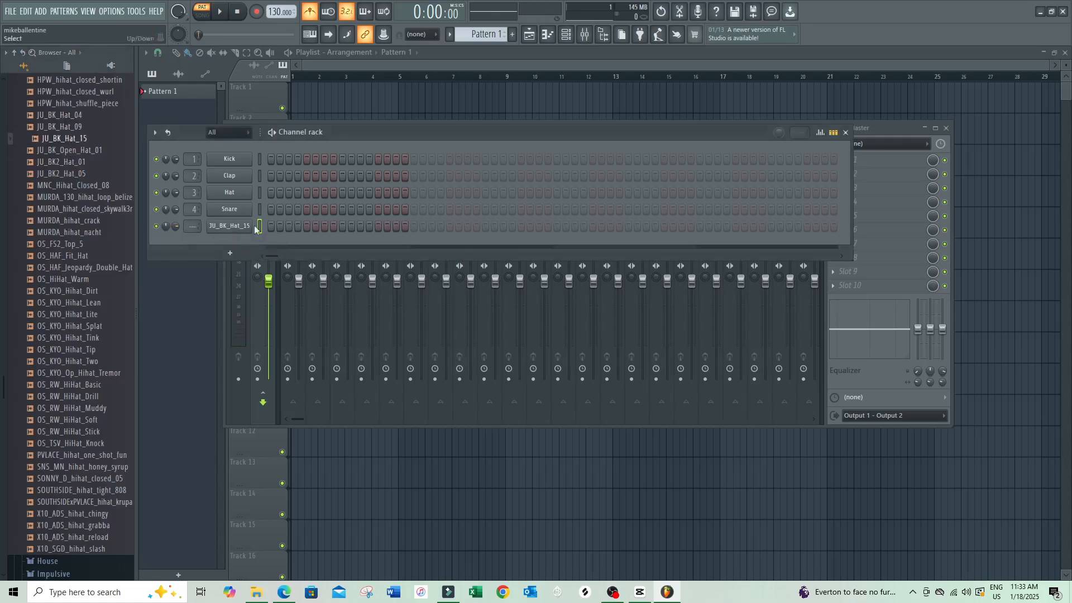
Collapse the Hats sample folder in the browser.
scroll(77, 305, up, 15)
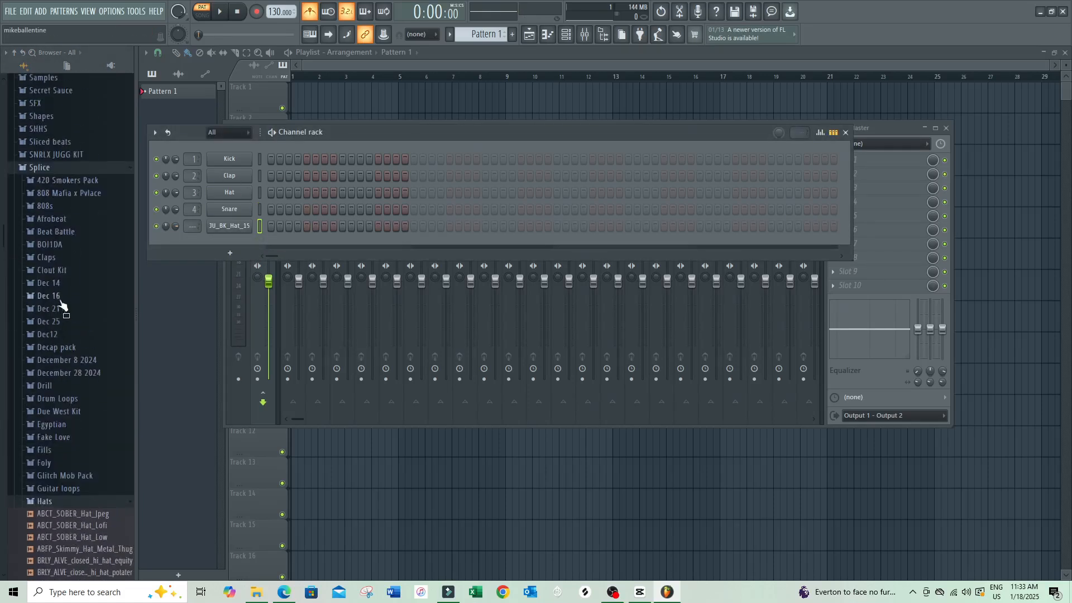
scroll(69, 294, down, 3)
click(68, 291)
scroll(99, 313, down, 3)
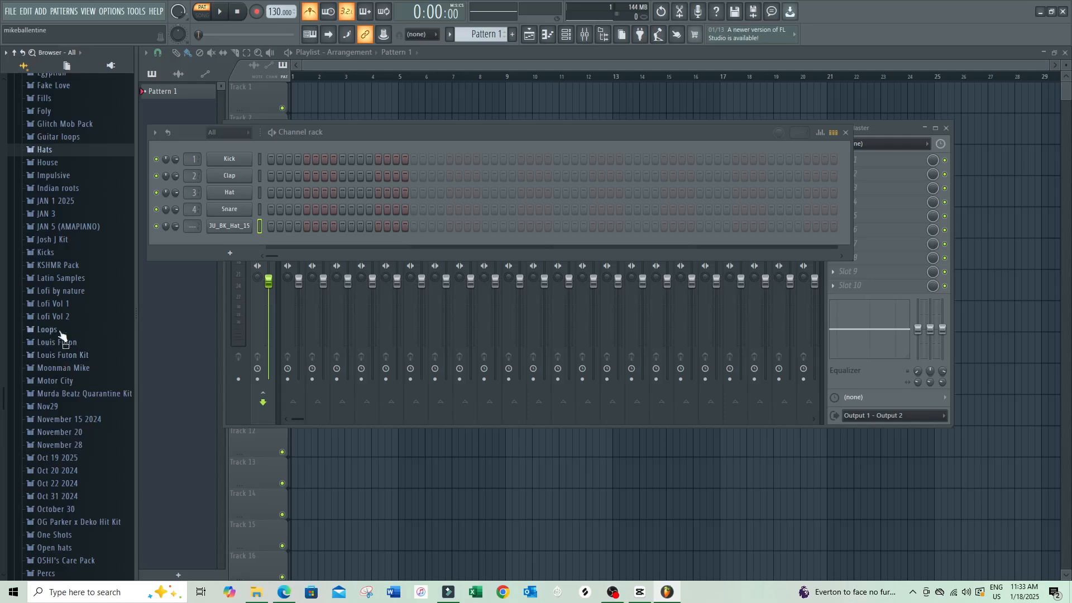
scroll(64, 341, up, 10)
scroll(87, 256, up, 12)
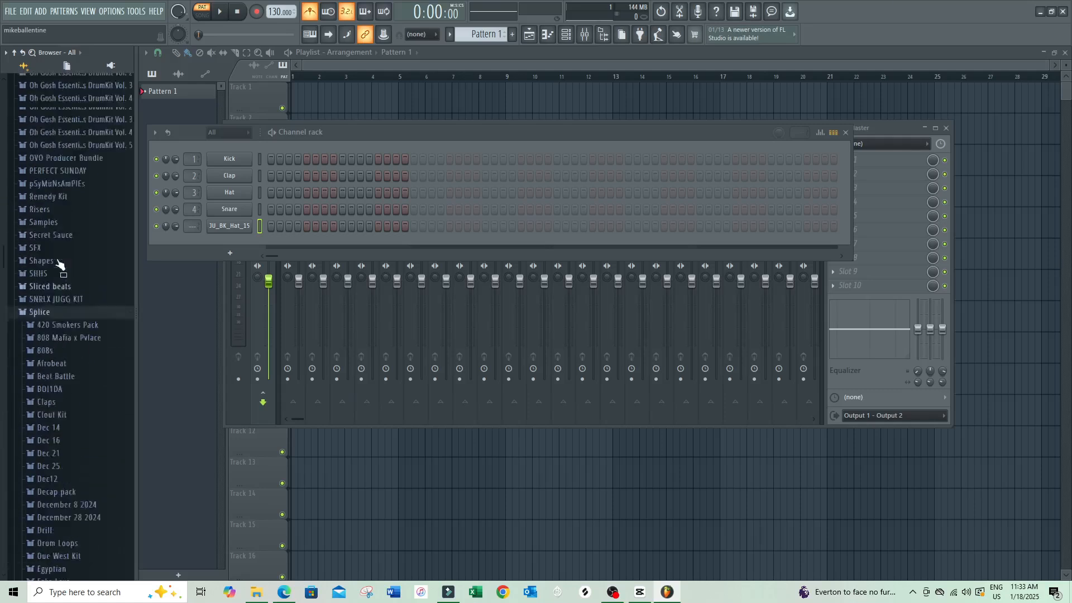
scroll(88, 335, down, 10)
click(85, 348)
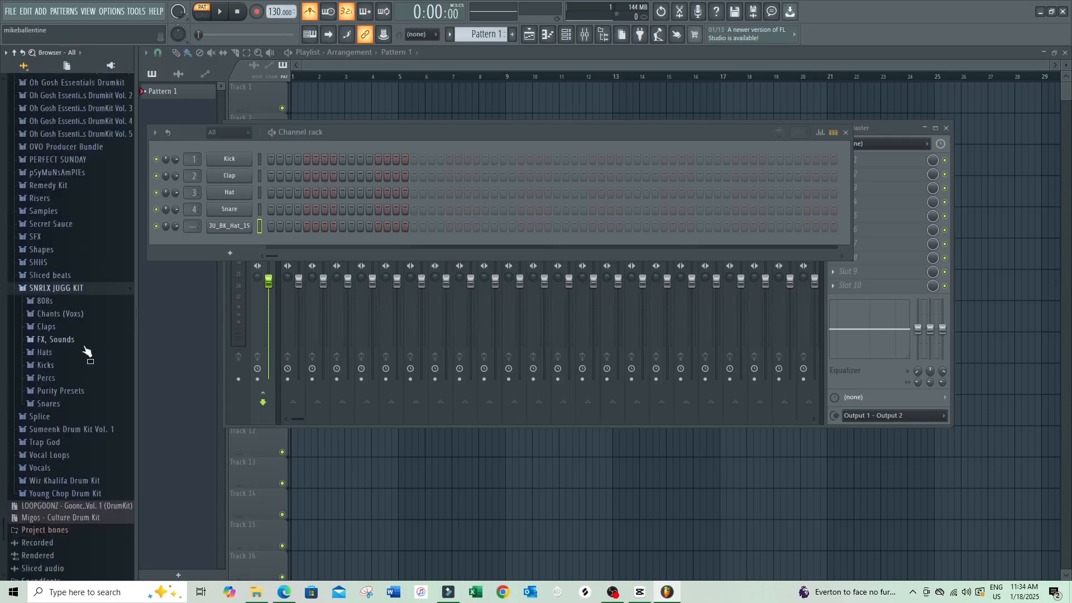
click(59, 287)
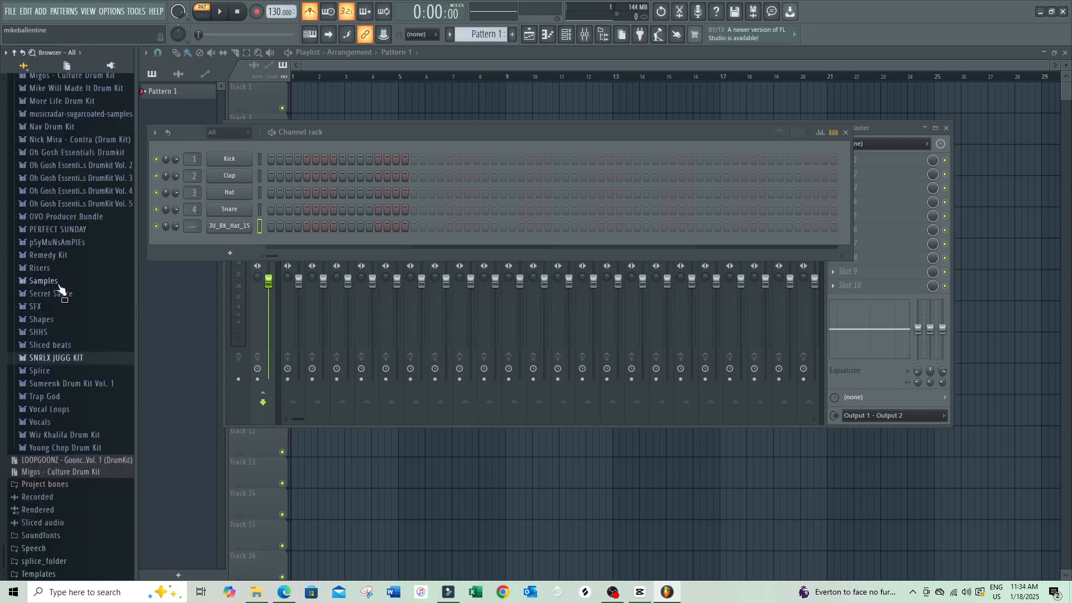
click(54, 372)
Add DECAP_kick_kwik from the Splice Kicks folder and the OS_MRS_kick_hard sample to the channel rack as new channels.
scroll(67, 324, down, 5)
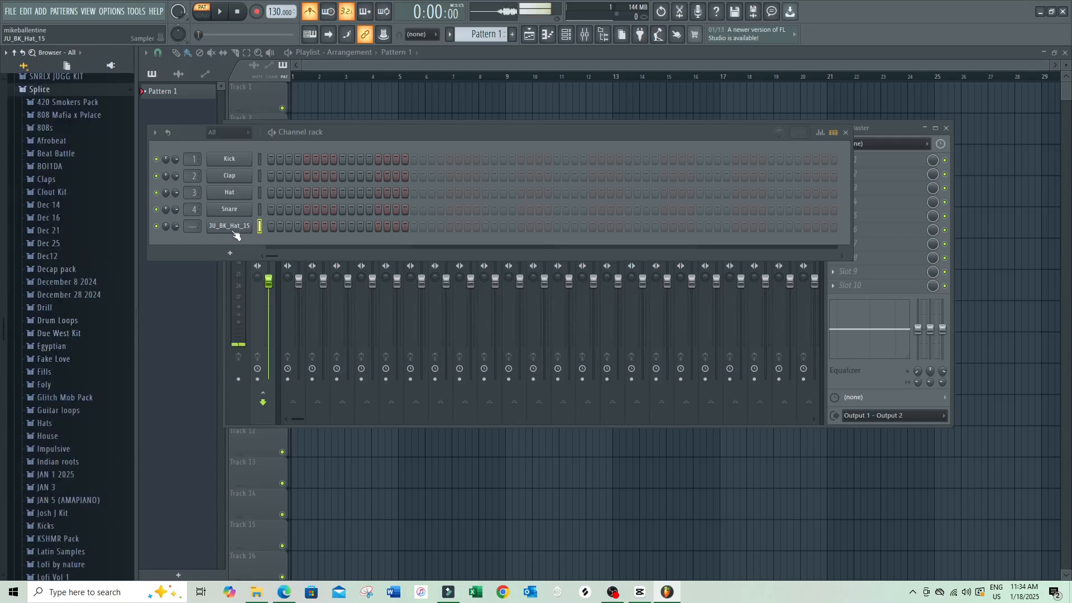
scroll(62, 437, down, 12)
scroll(62, 434, up, 2)
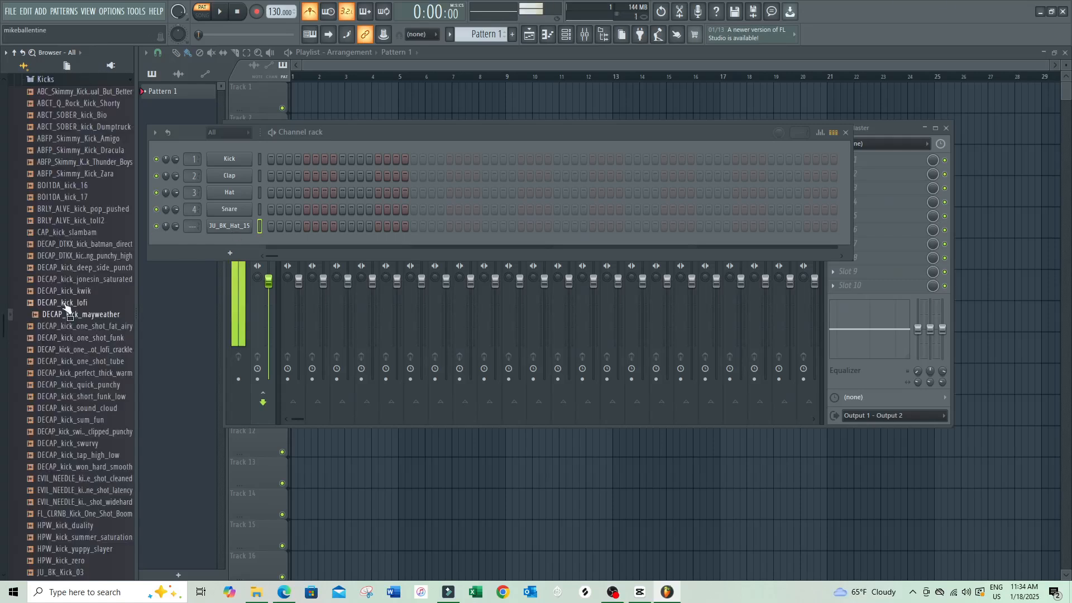
click(64, 294)
scroll(64, 296, up, 10)
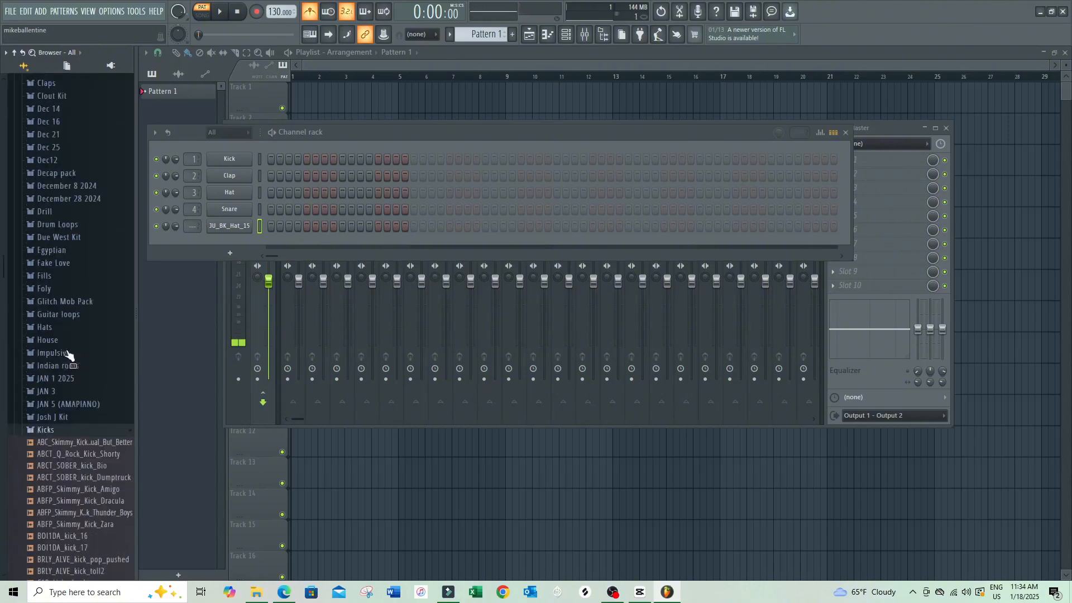
scroll(64, 405, down, 8)
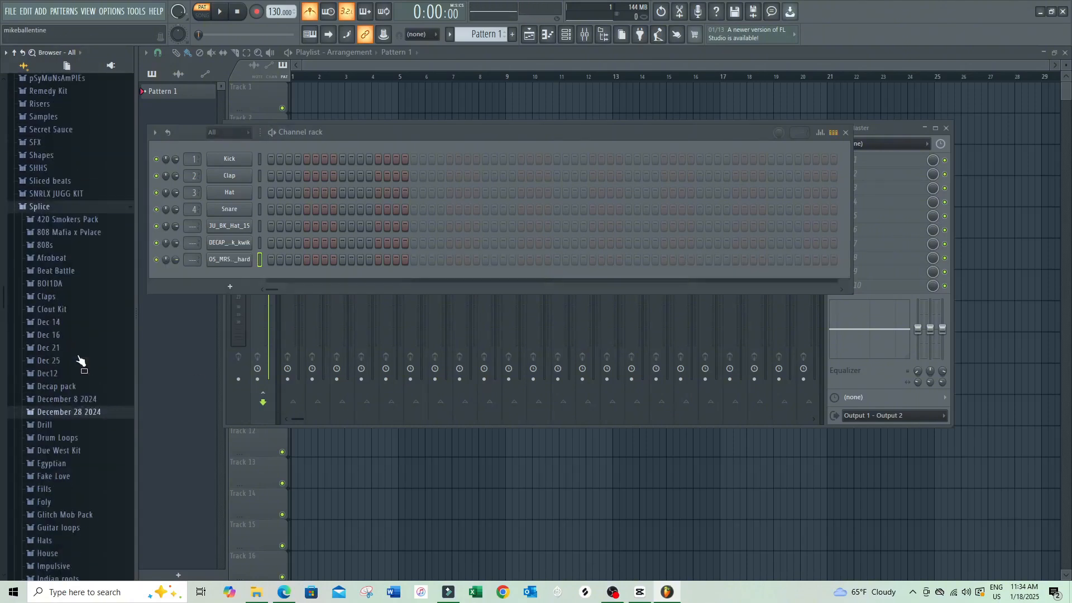
Audition the SLS_CSP acoustic snare samples among the Splice folders to compare their sounds.
scroll(79, 366, up, 1)
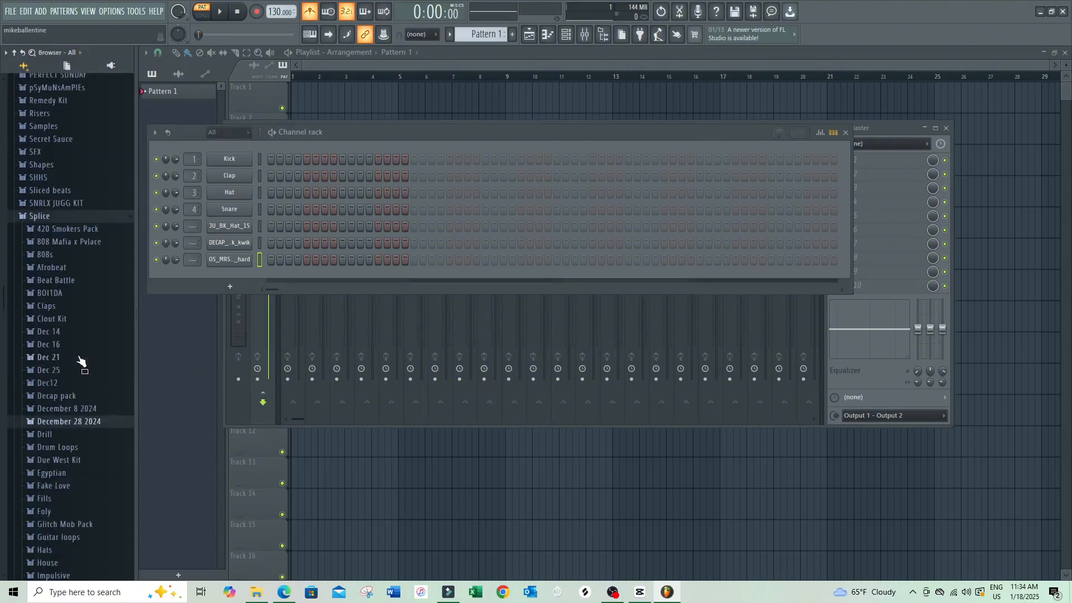
scroll(79, 365, down, 2)
click(76, 355)
scroll(78, 368, down, 6)
click(82, 363)
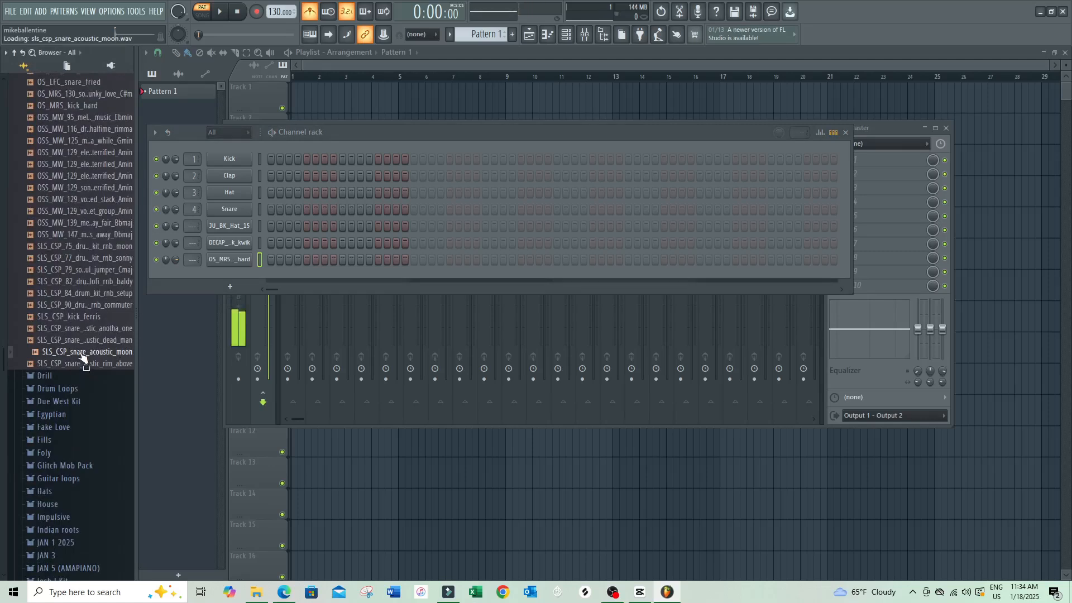
click(82, 340)
click(82, 330)
click(82, 340)
click(82, 352)
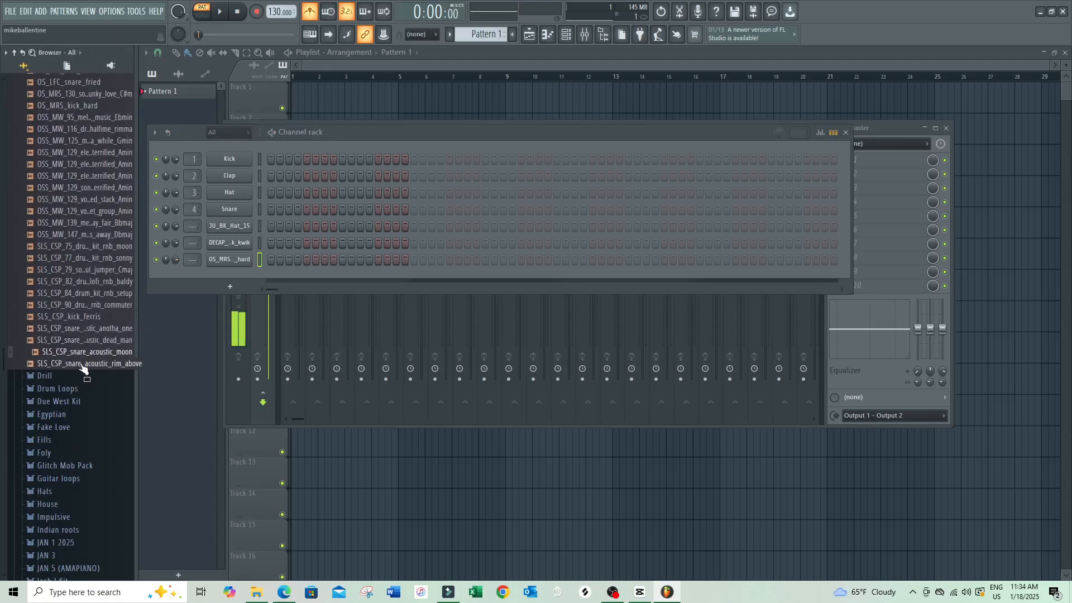
click(83, 363)
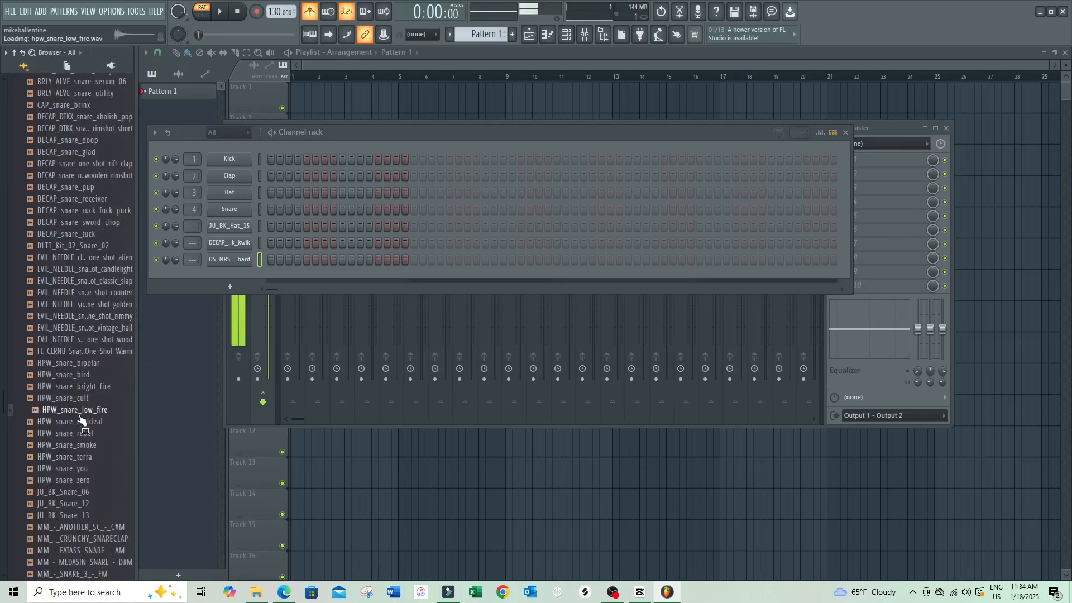
Audition the HPW snare samples and add HPW_snare_smoke as a new channel below the kicks.
click(83, 445)
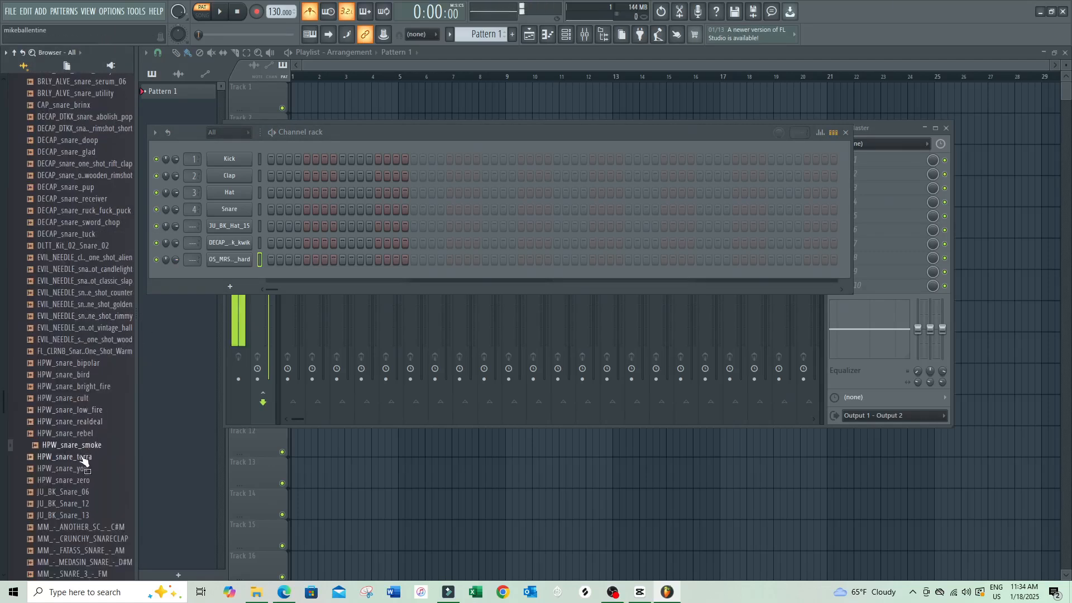
click(84, 458)
click(82, 446)
drag(79, 445, 256, 300)
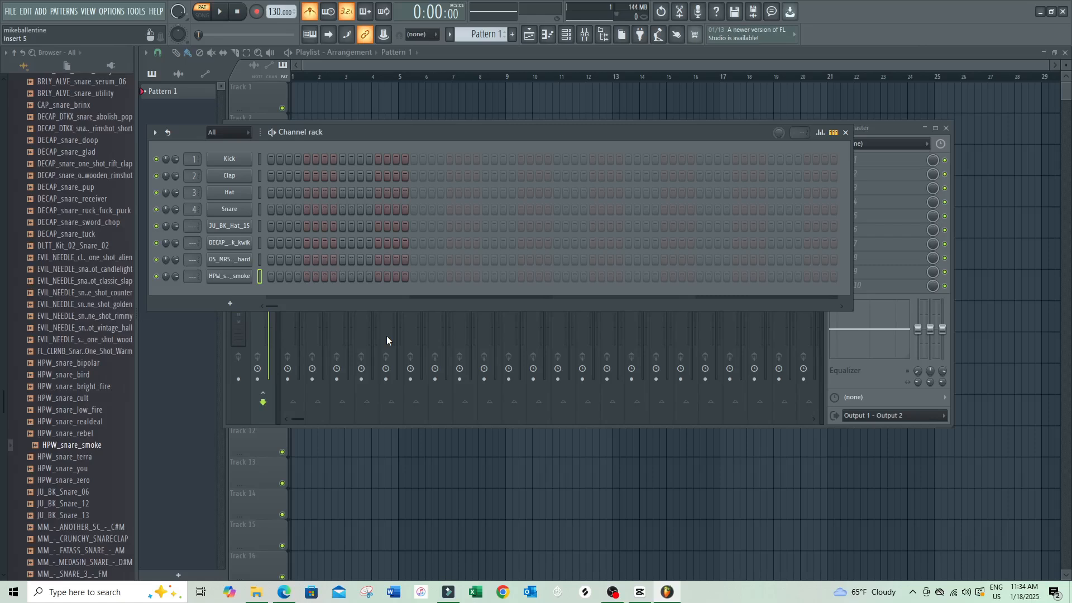
Set the project tempo to 155 BPM.
click(312, 13)
click(311, 13)
drag(273, 15, 274, 8)
Delete the four default channels Snare, Hat, Clap and Kick from the channel rack, keeping only the added samples.
right_click(246, 211)
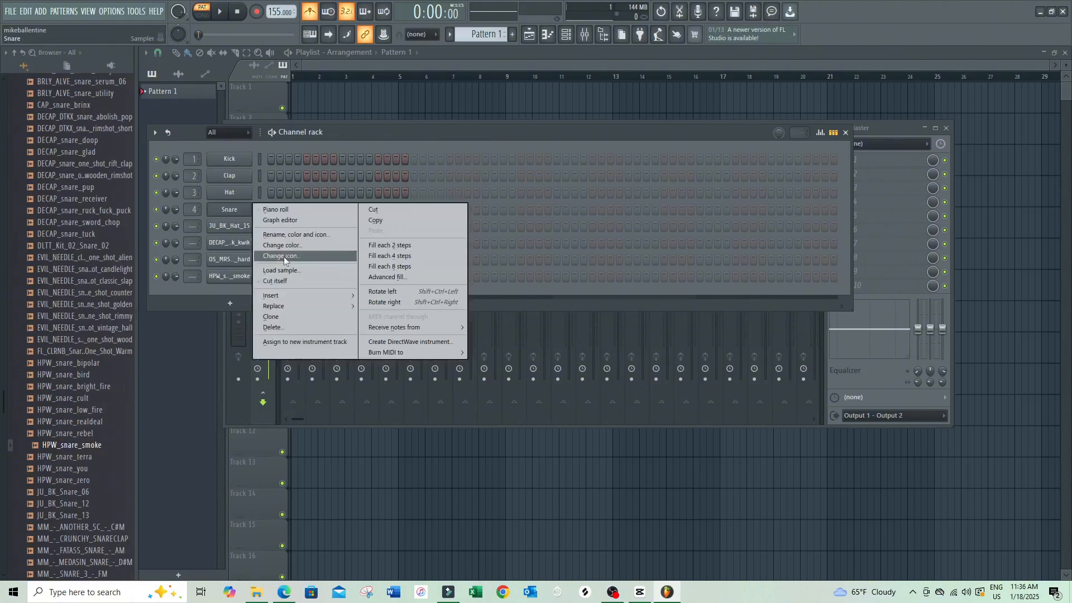
click(288, 327)
click(593, 334)
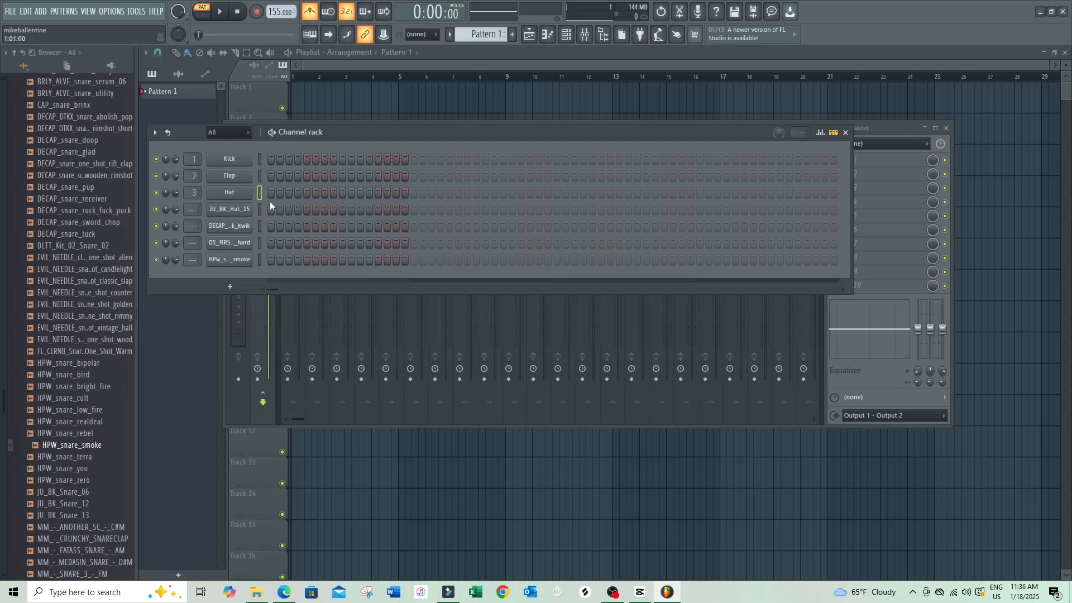
right_click(239, 195)
click(273, 311)
click(593, 334)
right_click(246, 180)
click(277, 294)
click(593, 334)
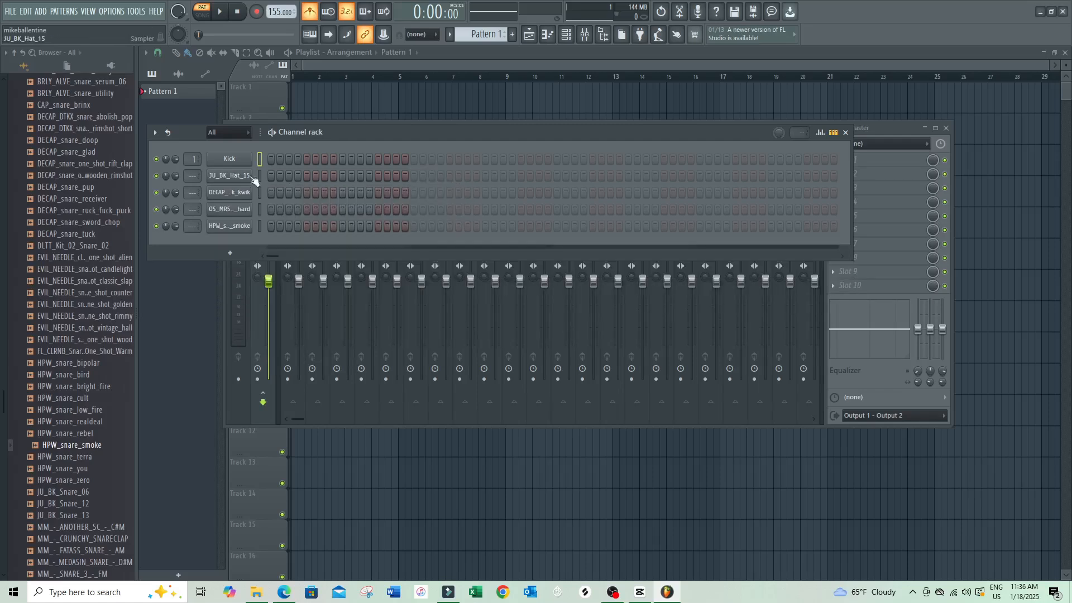
right_click(239, 163)
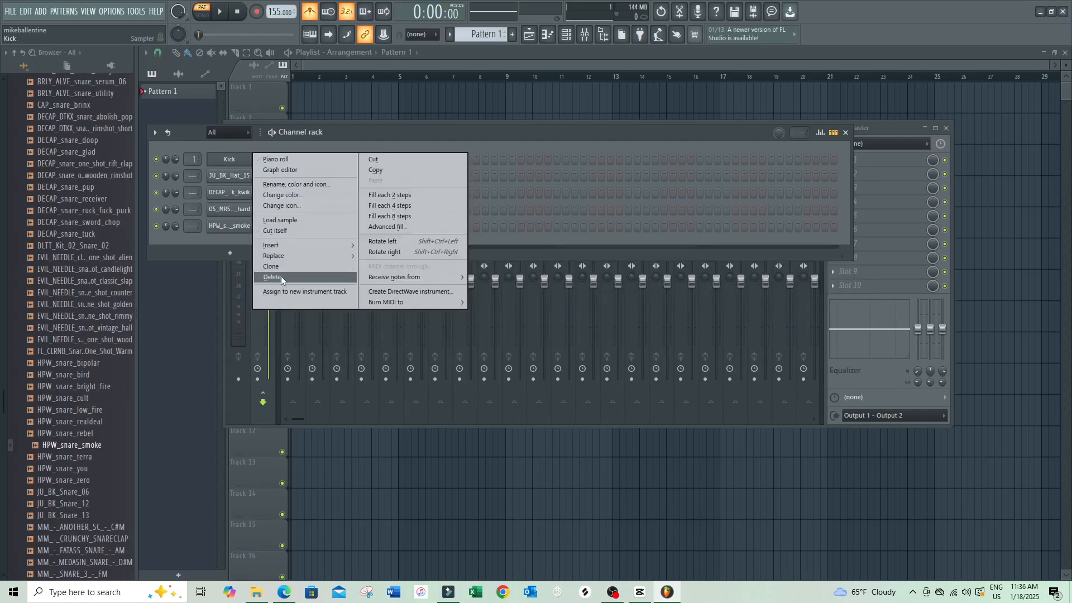
click(281, 276)
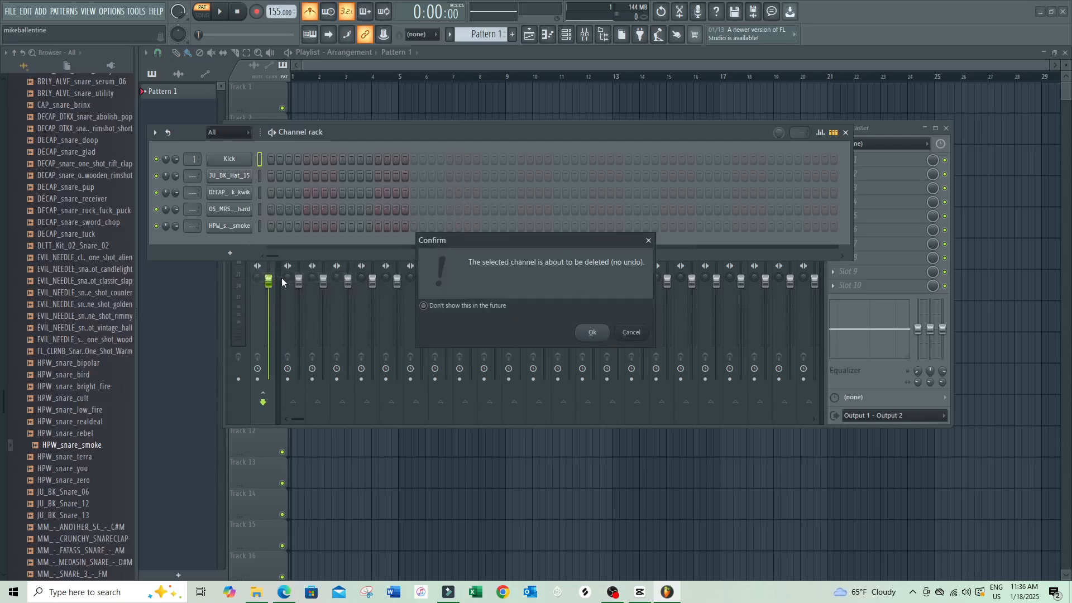
click(594, 332)
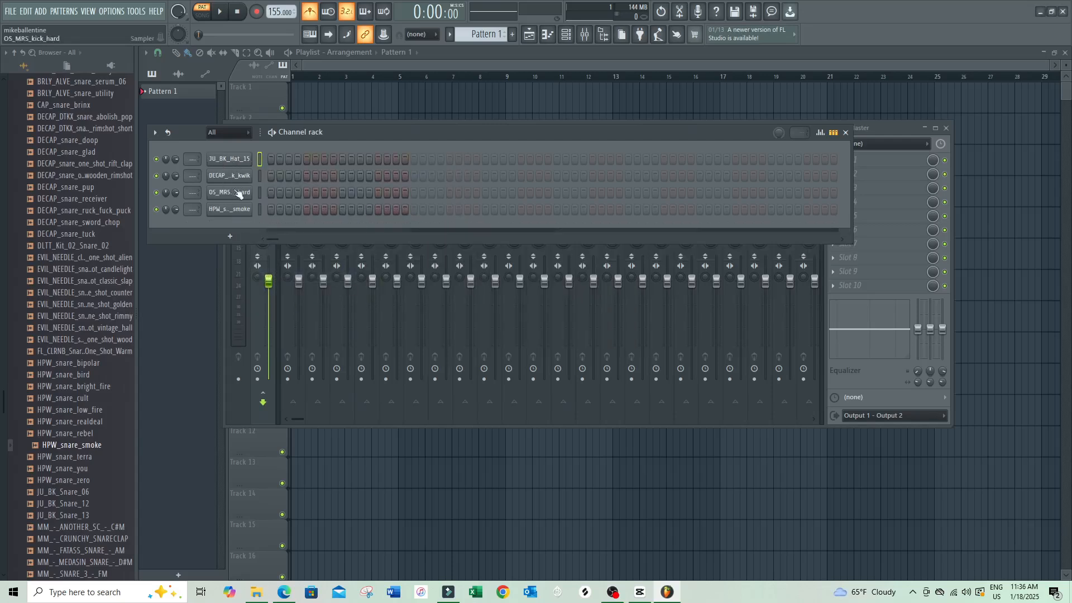
Rename the four sample channels, in rack order, as Hat, Kick 1, Kick 2 and Snare.
right_click(242, 163)
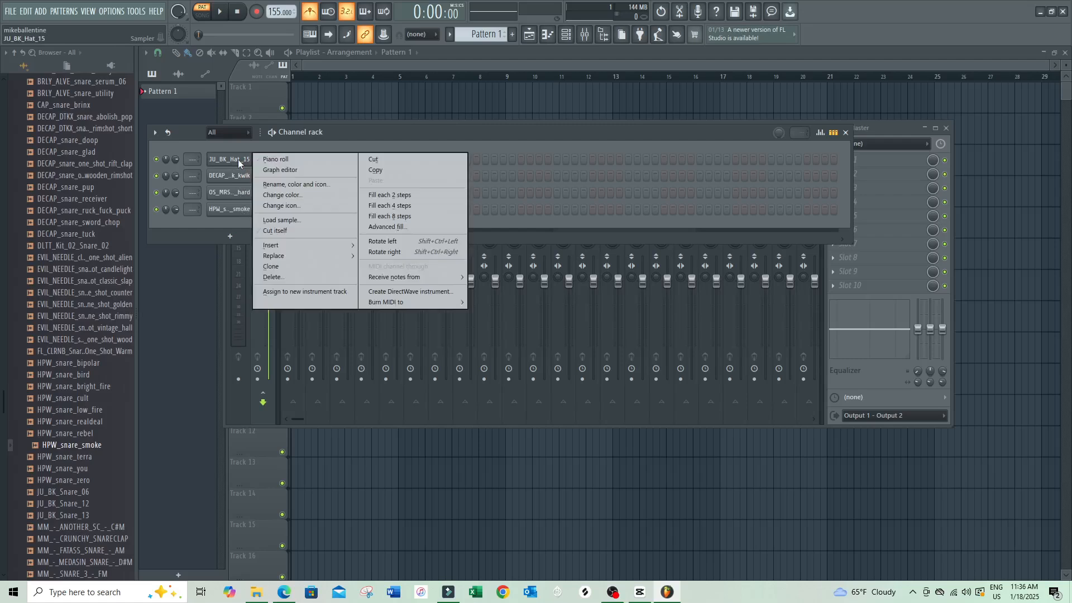
click(281, 186)
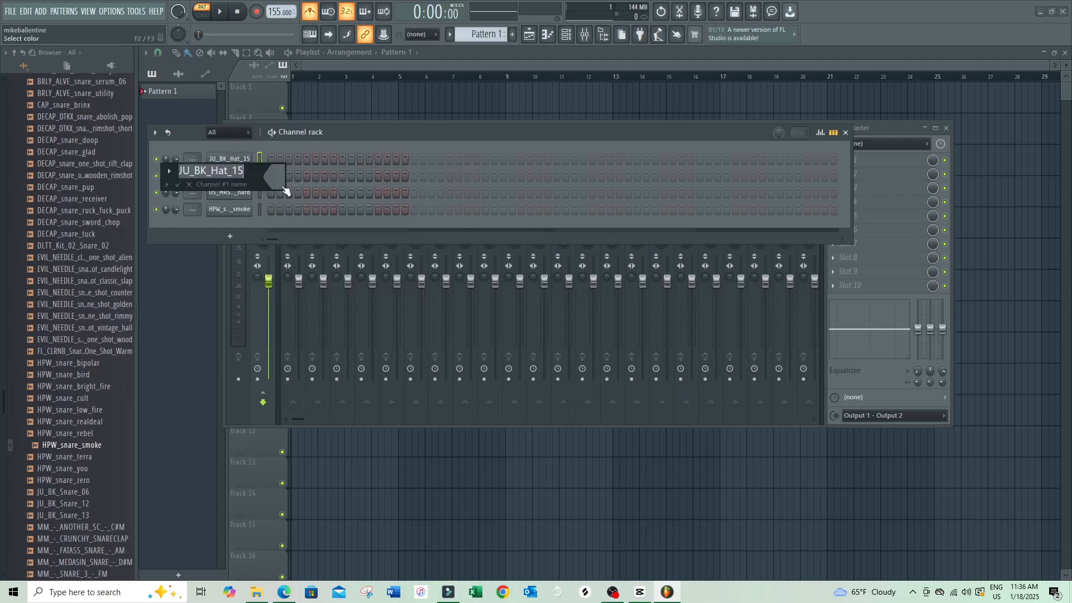
text(Hat)
key(Return)
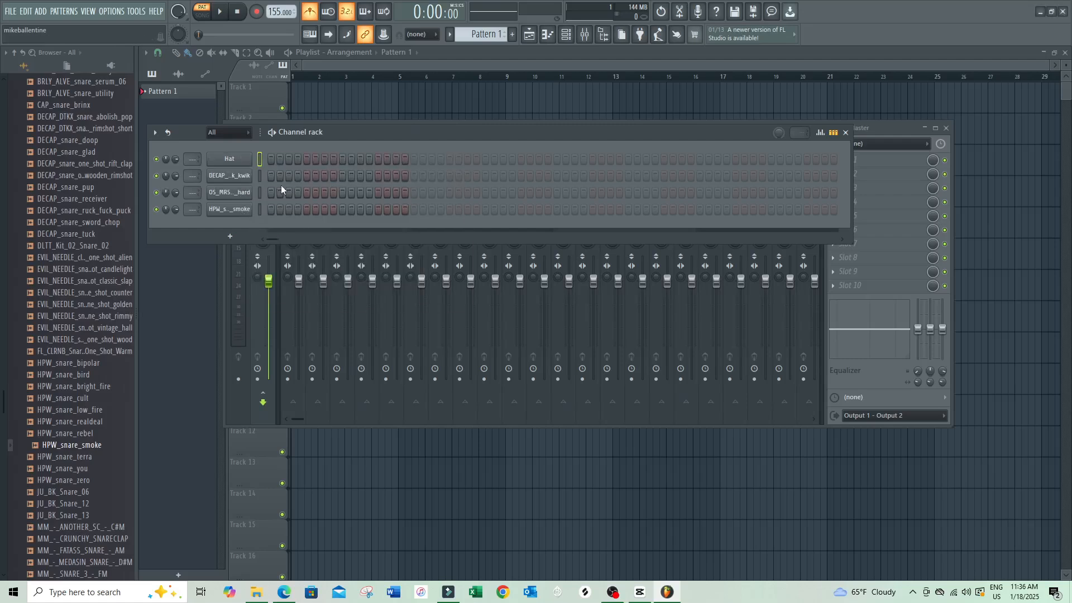
right_click(222, 177)
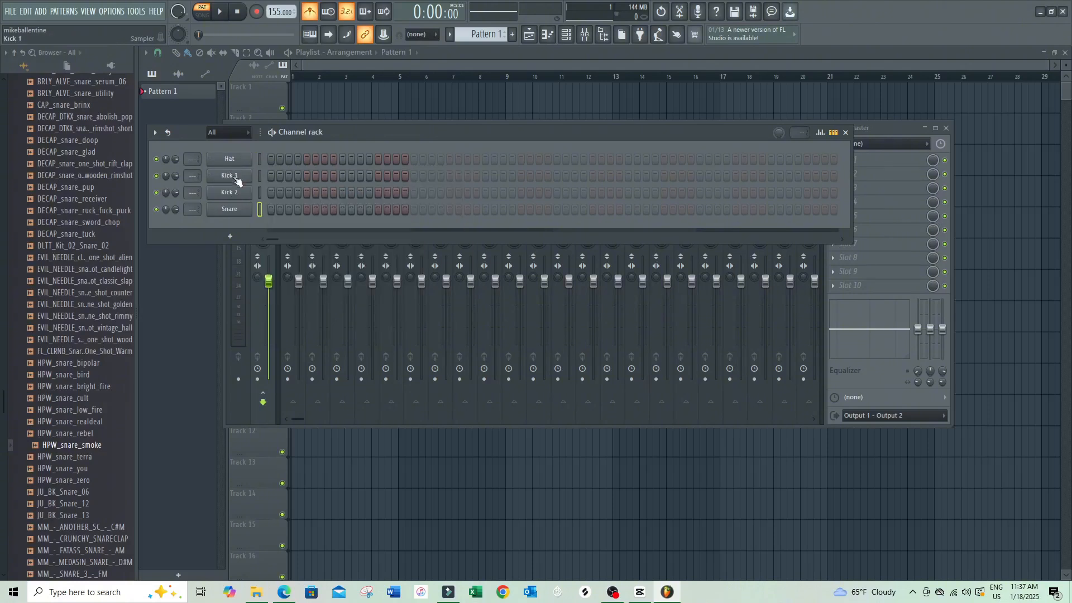
Color the Hat channel red, Kick 1 purple, Kick 2 yellow and Snare teal.
right_click(238, 163)
click(290, 185)
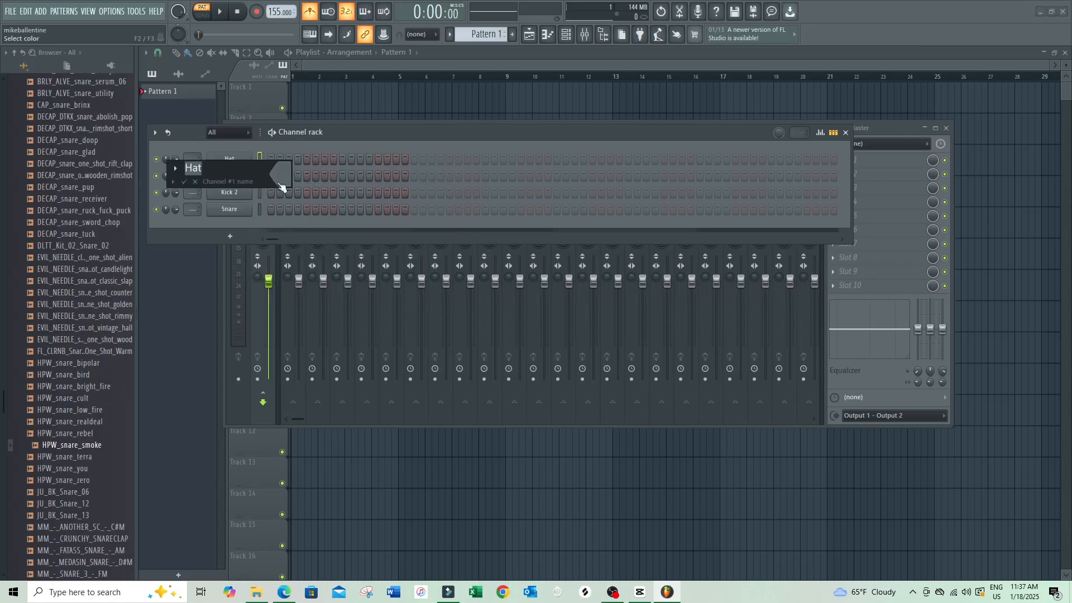
click(279, 177)
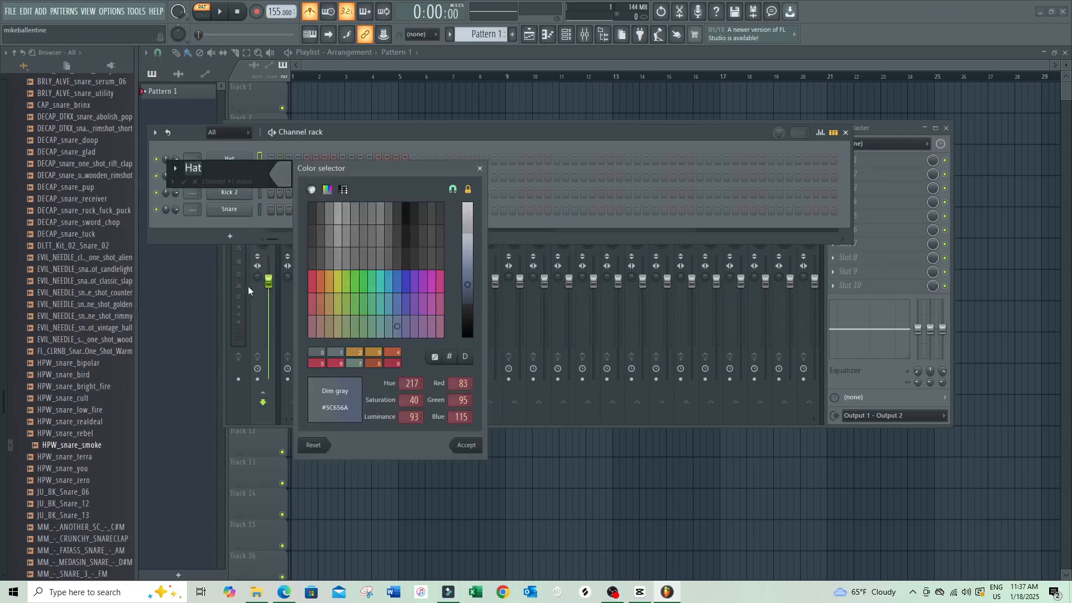
click(313, 282)
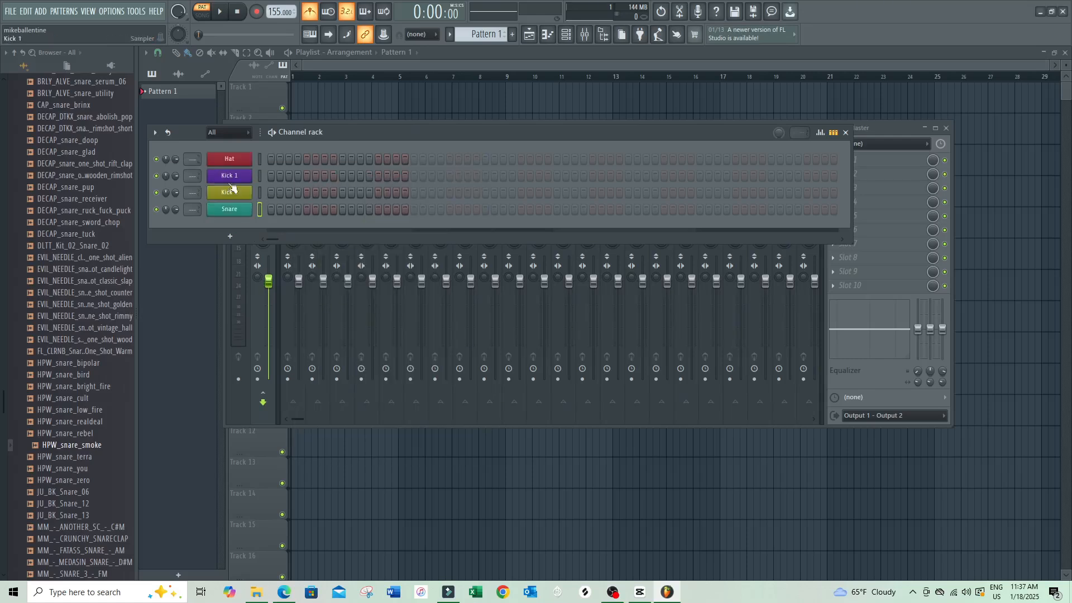
Place Kick 1 hits on steps 1, 17, 33 and 49 of Pattern 1 while the pattern plays.
click(270, 176)
key(space)
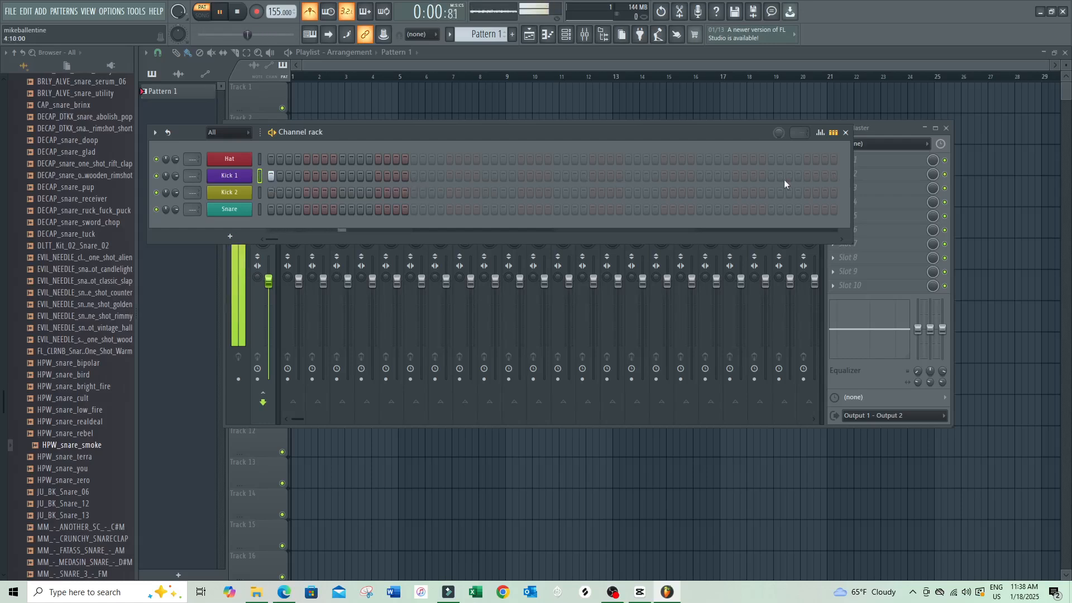
click(414, 177)
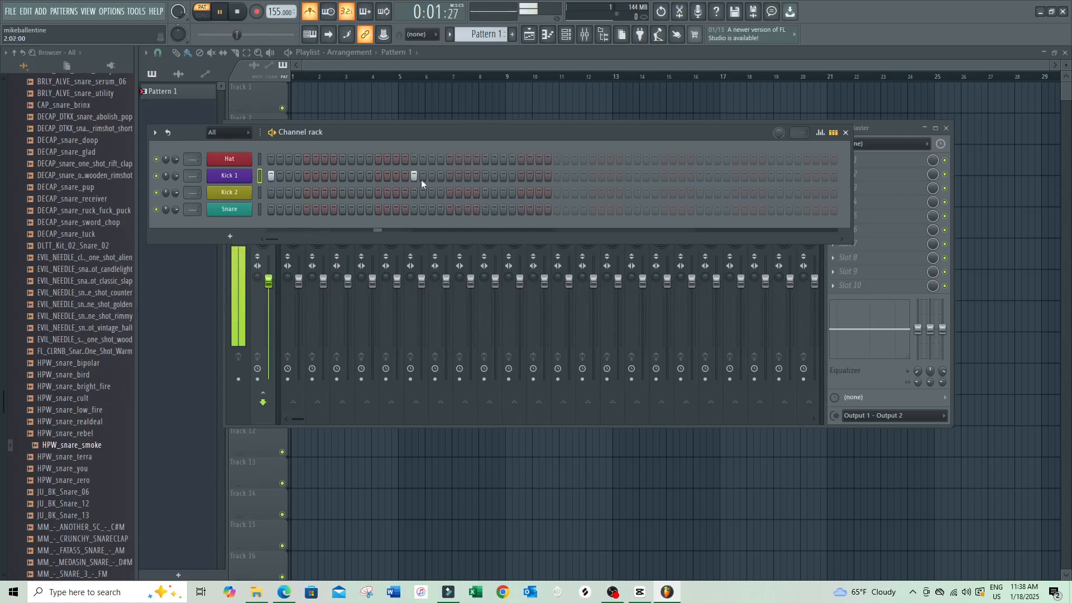
click(557, 177)
click(701, 176)
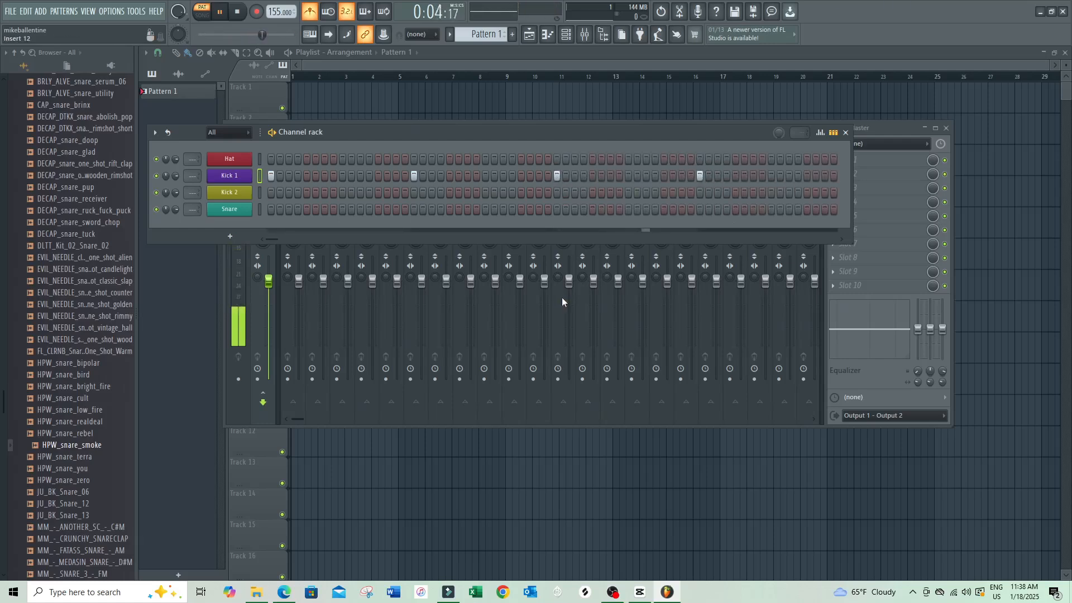
Add Kick 1 hits on steps 7, 21, 39 and 53 and play the pattern back.
click(325, 177)
click(467, 178)
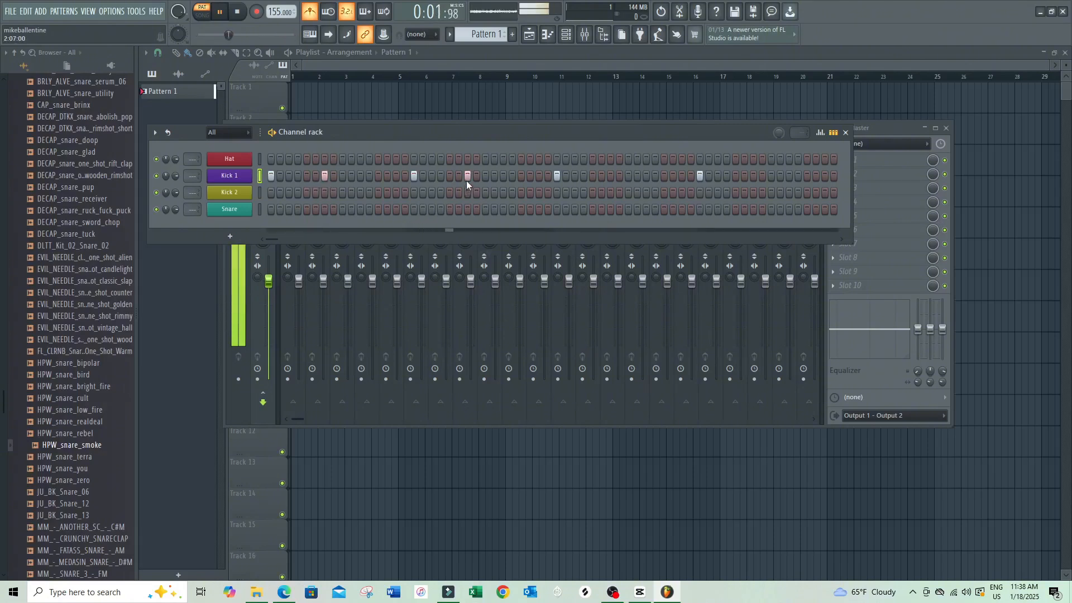
click(609, 177)
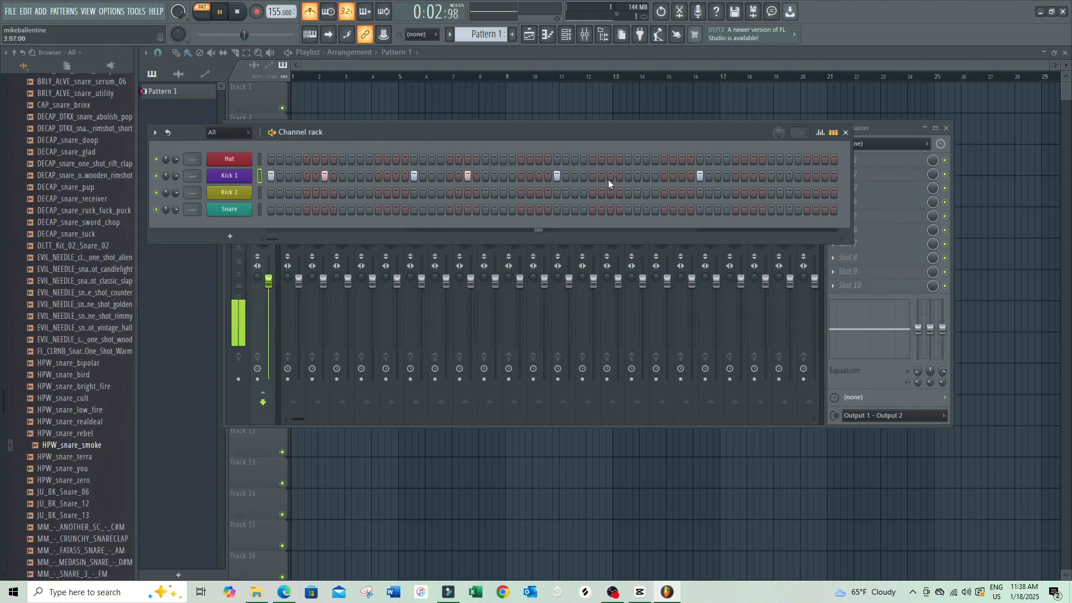
click(753, 177)
key(space)
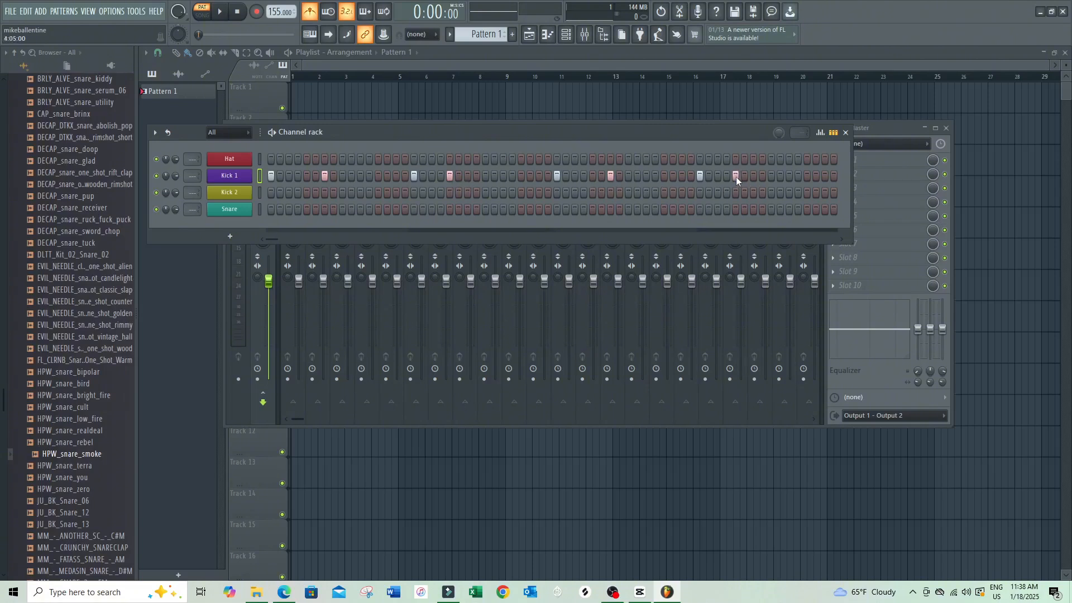
key(space)
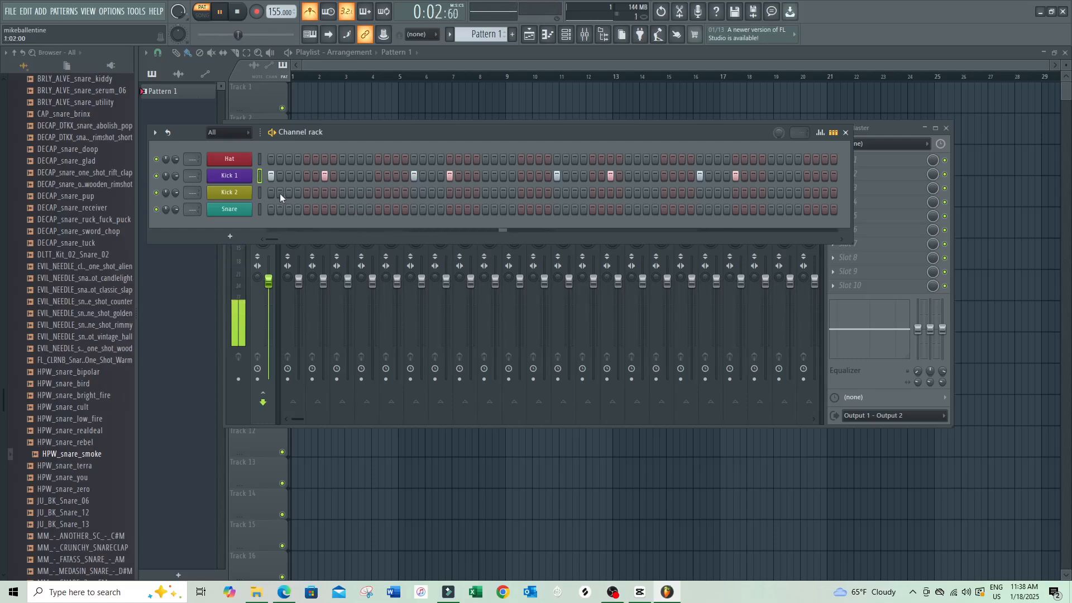
key(space)
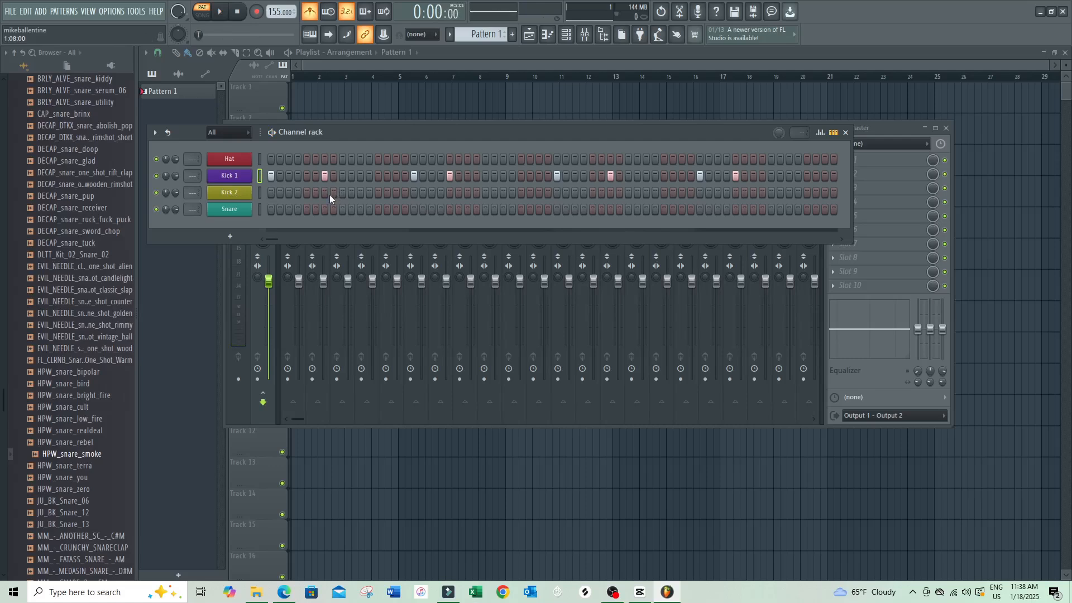
Move the hits on steps 7, 21, 39 and 53 from Kick 1 to Kick 2 and play the pattern.
key(Down)
key(Up)
click(451, 193)
click(610, 193)
click(611, 176)
click(735, 193)
click(734, 176)
key(space)
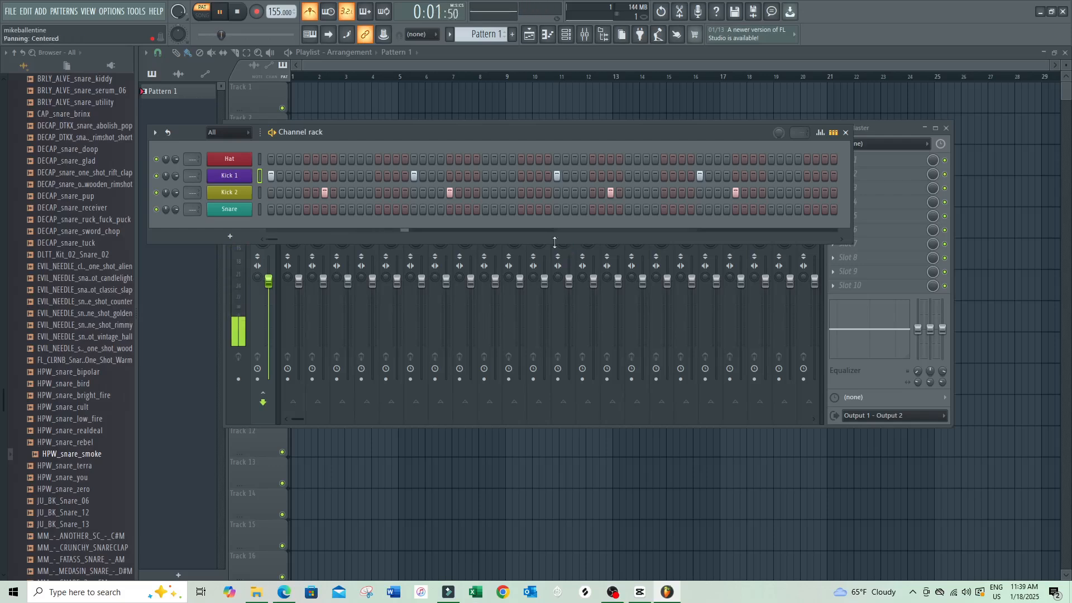
Raise the velocity of all Kick 2 and Kick 1 notes to maximum in their piano rolls.
right_click(236, 197)
click(279, 194)
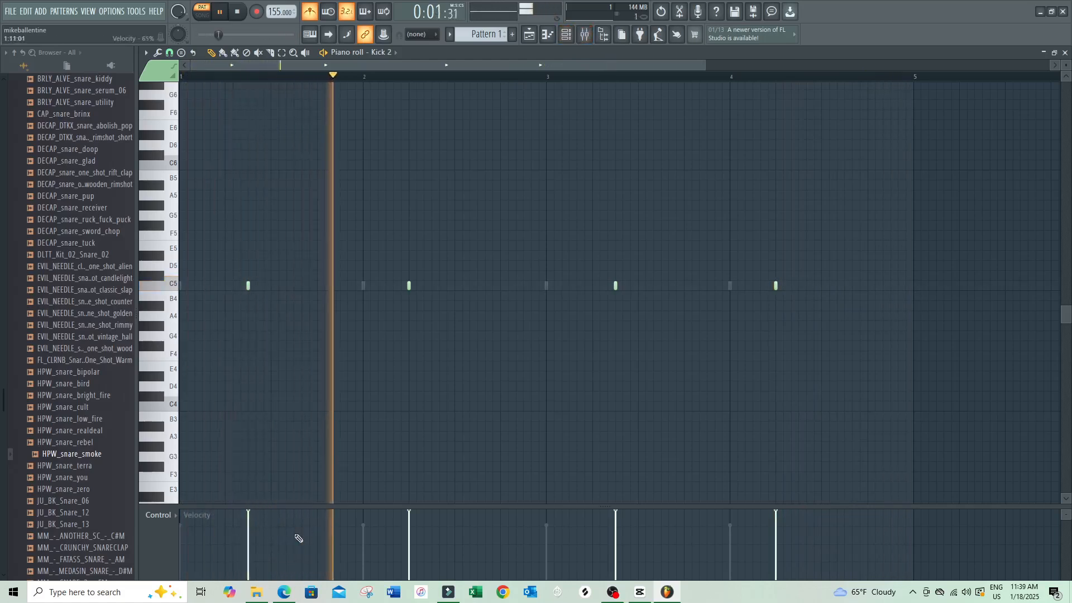
click(575, 40)
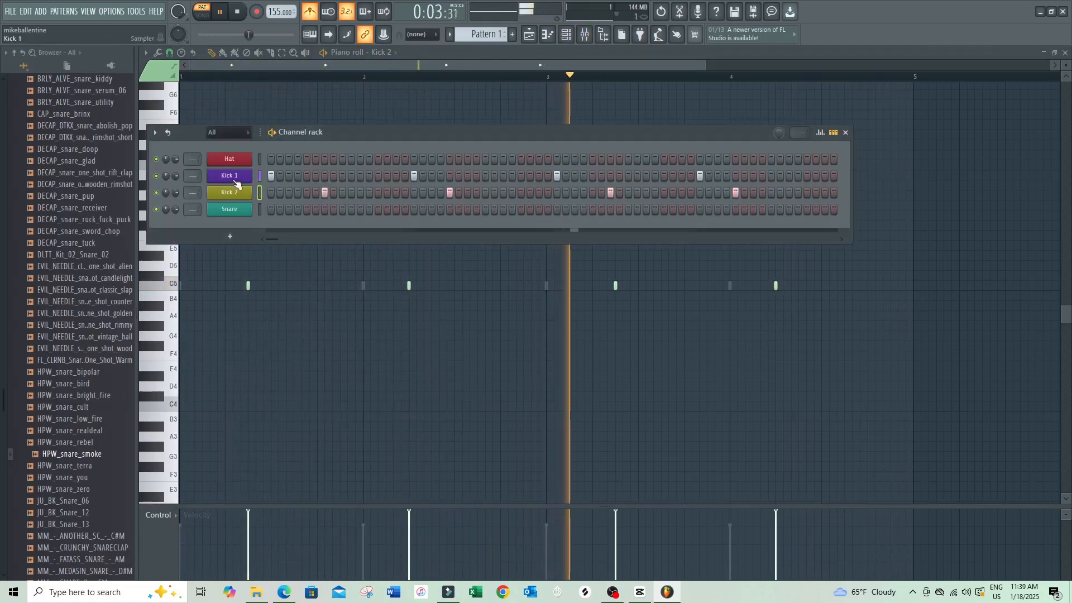
right_click(255, 168)
click(276, 175)
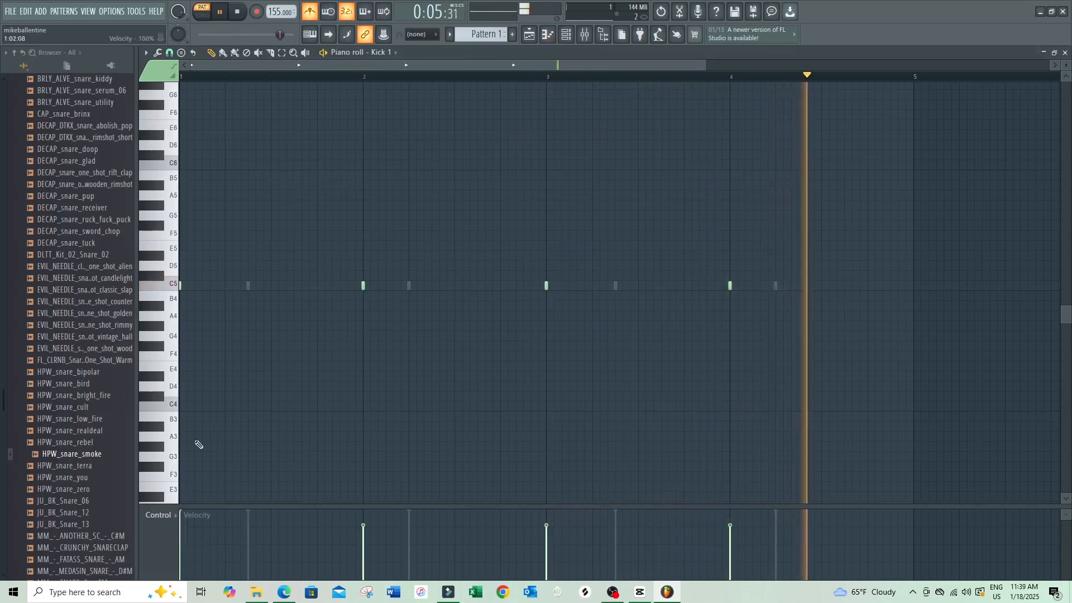
click(567, 35)
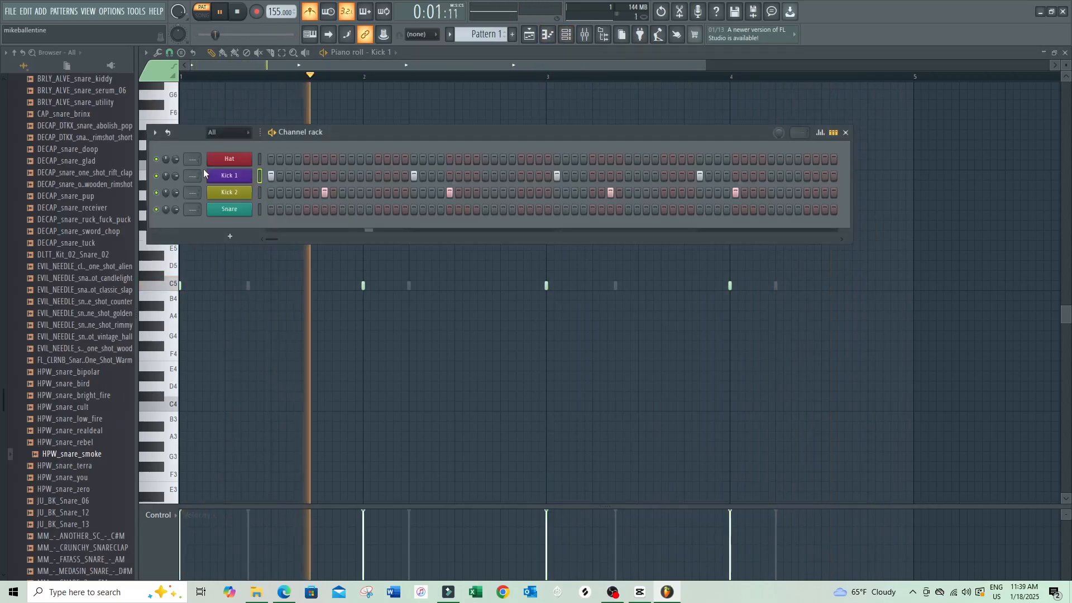
right_click(254, 173)
click(301, 178)
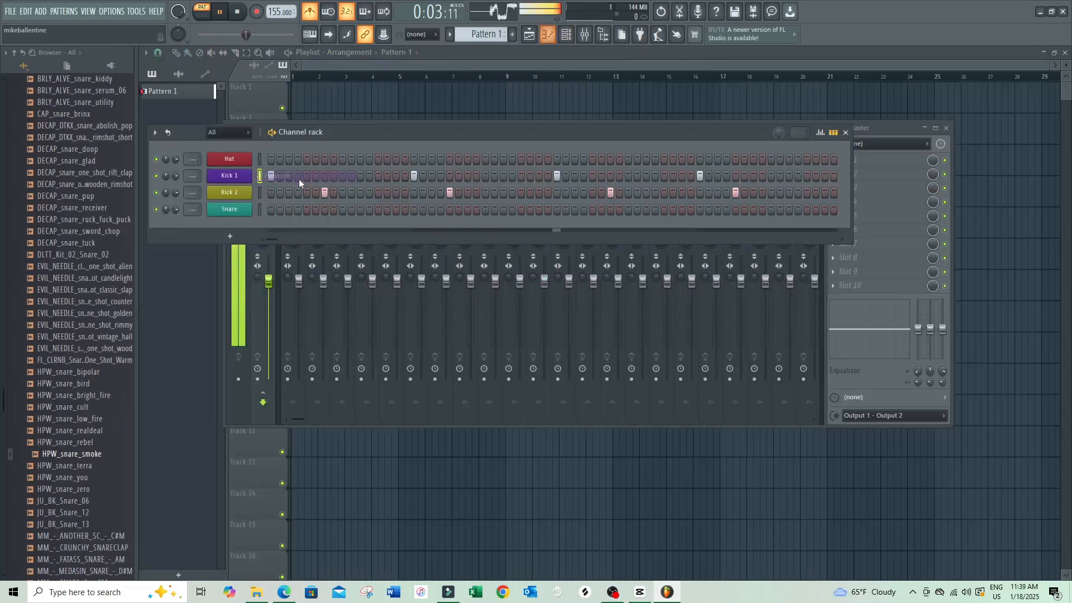
right_click(257, 179)
click(256, 177)
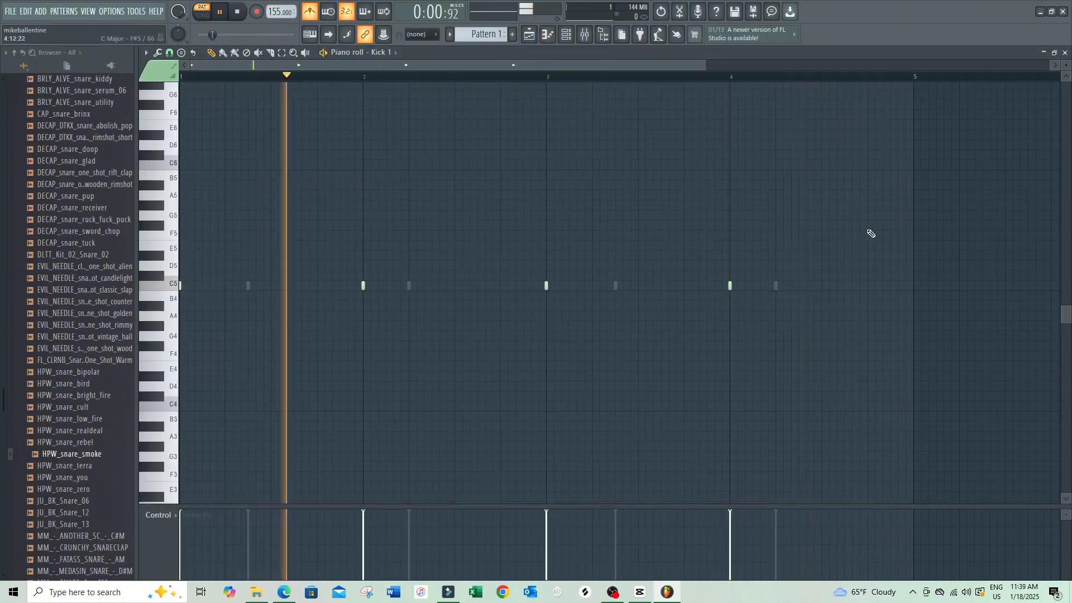
click(1051, 11)
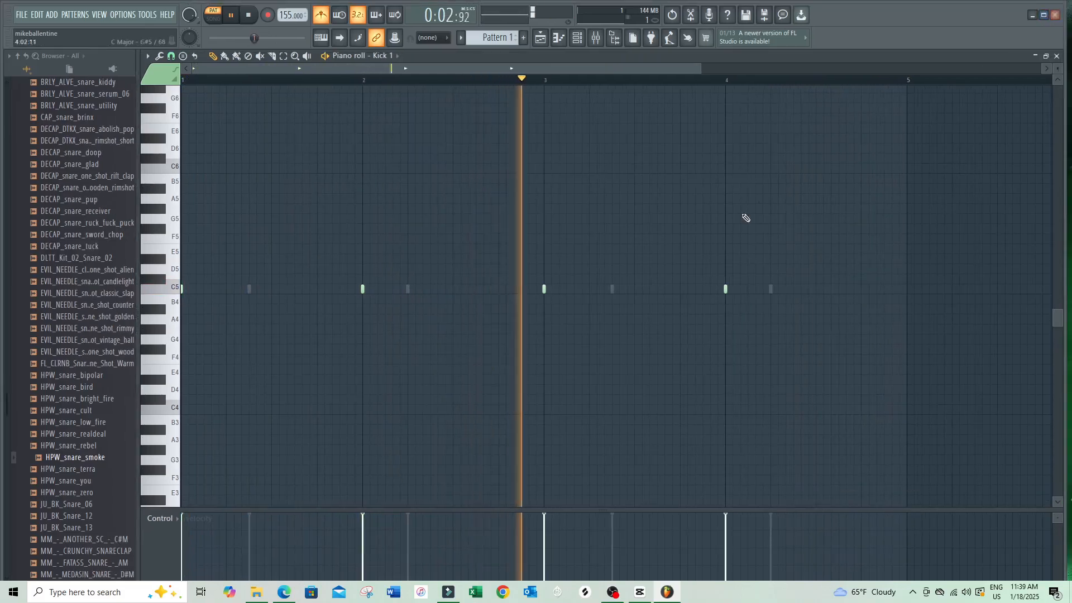
drag(1065, 27, 340, 140)
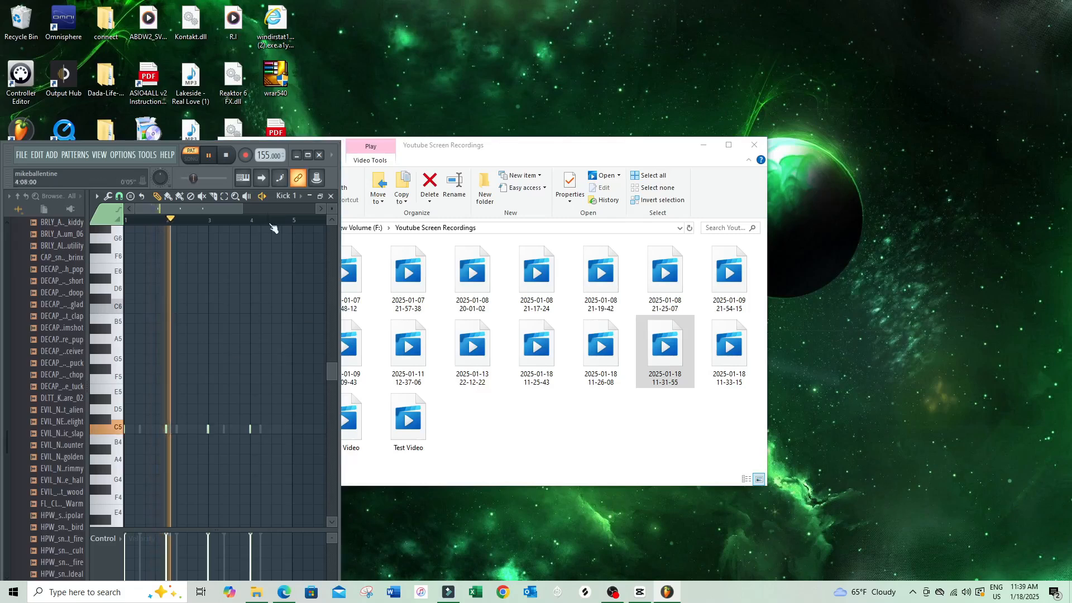
click(307, 154)
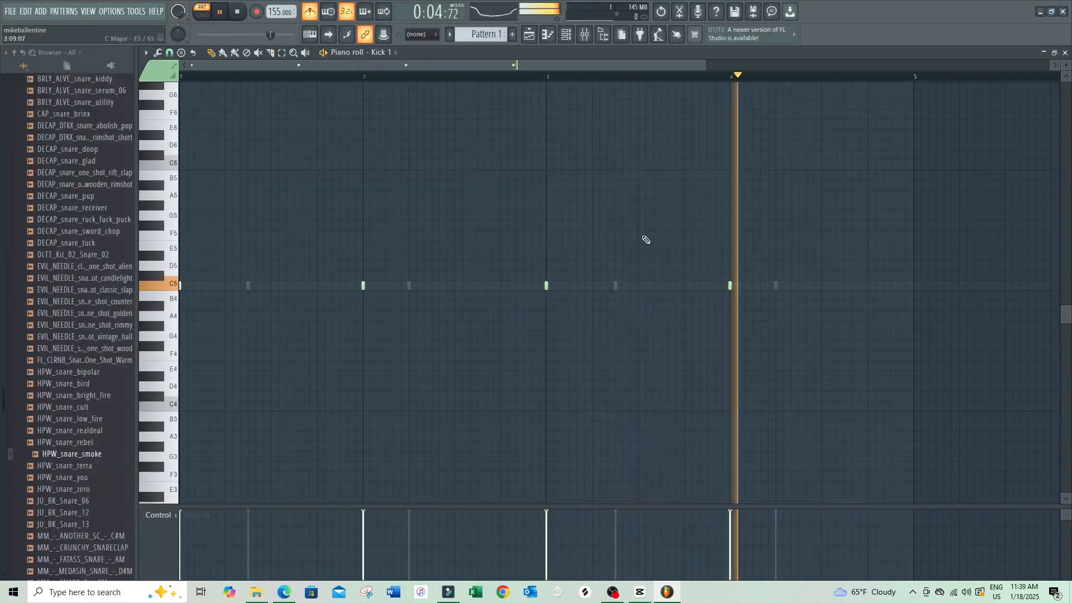
Place Snare hits on steps 9, 25, 41 and 57 of the channel rack while the pattern plays.
click(567, 35)
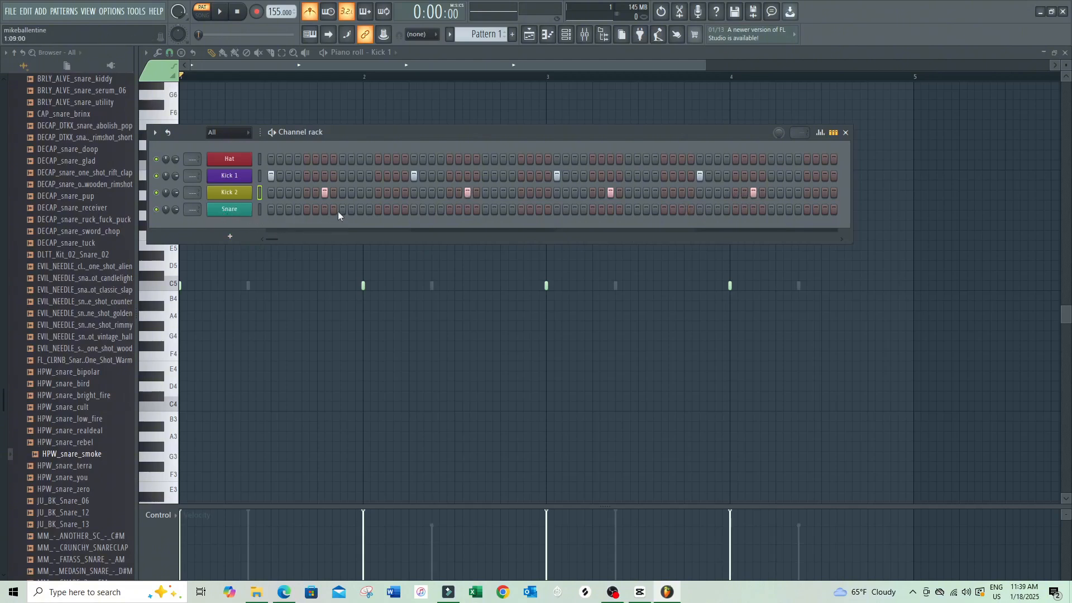
key(space)
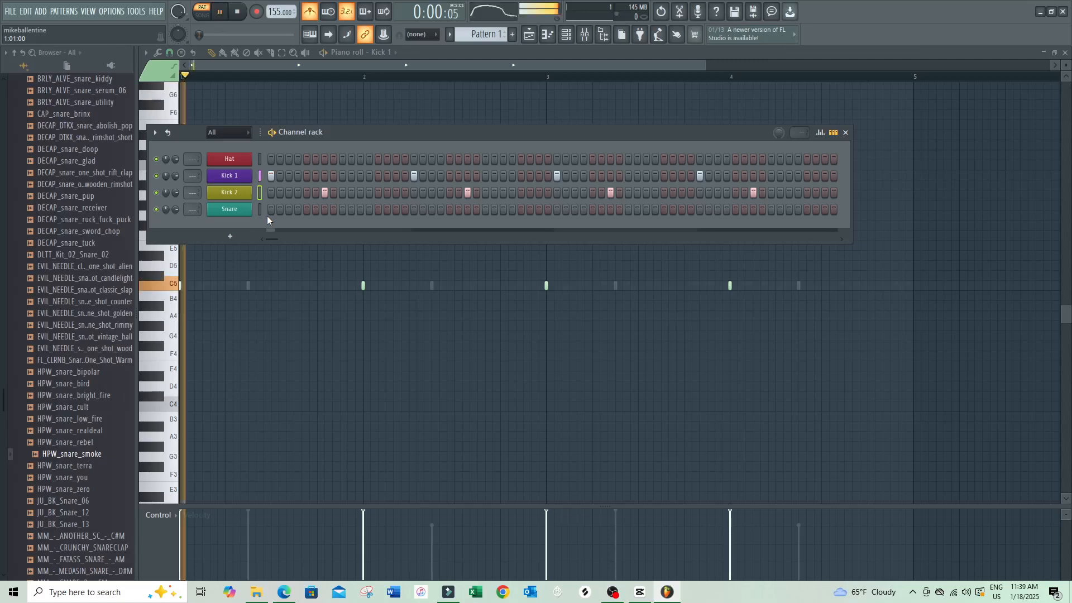
click(342, 209)
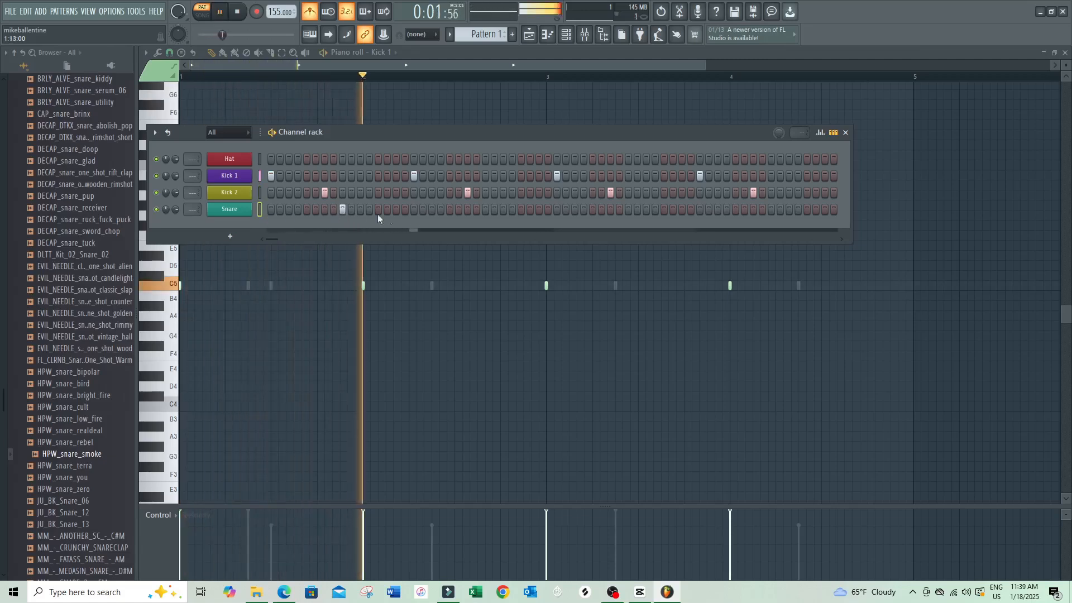
click(485, 210)
click(629, 210)
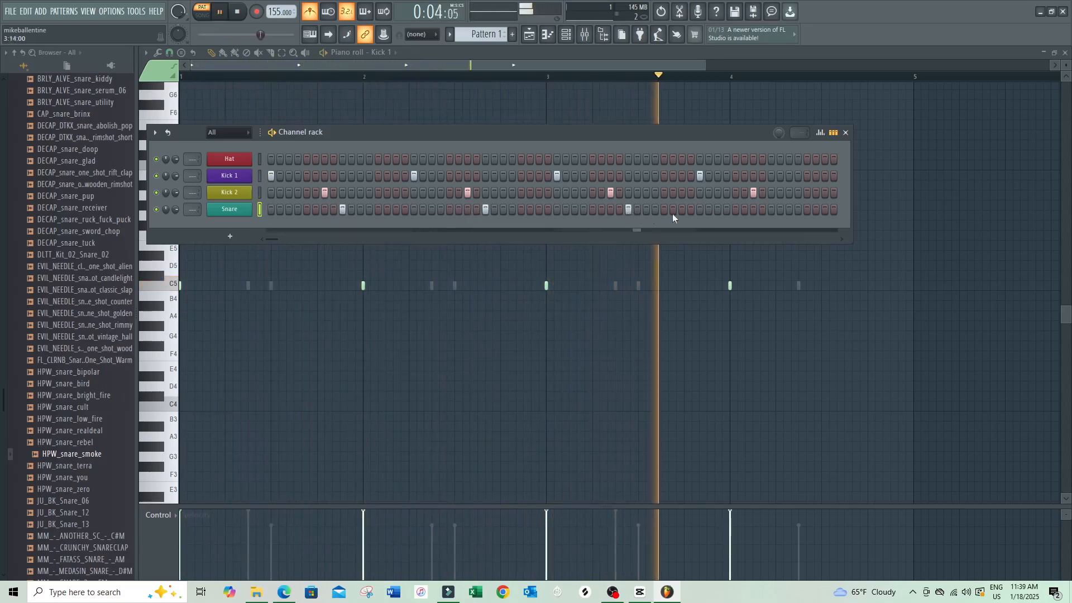
click(770, 209)
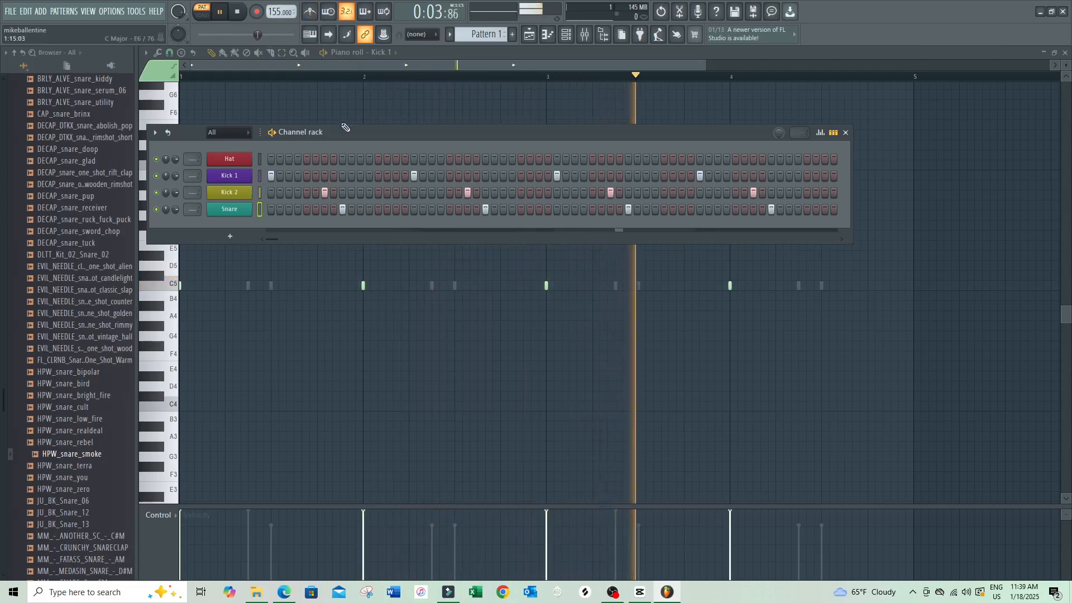
Select the Hat channel and play the pattern to hear the kicks and snare together.
right_click(236, 160)
click(246, 160)
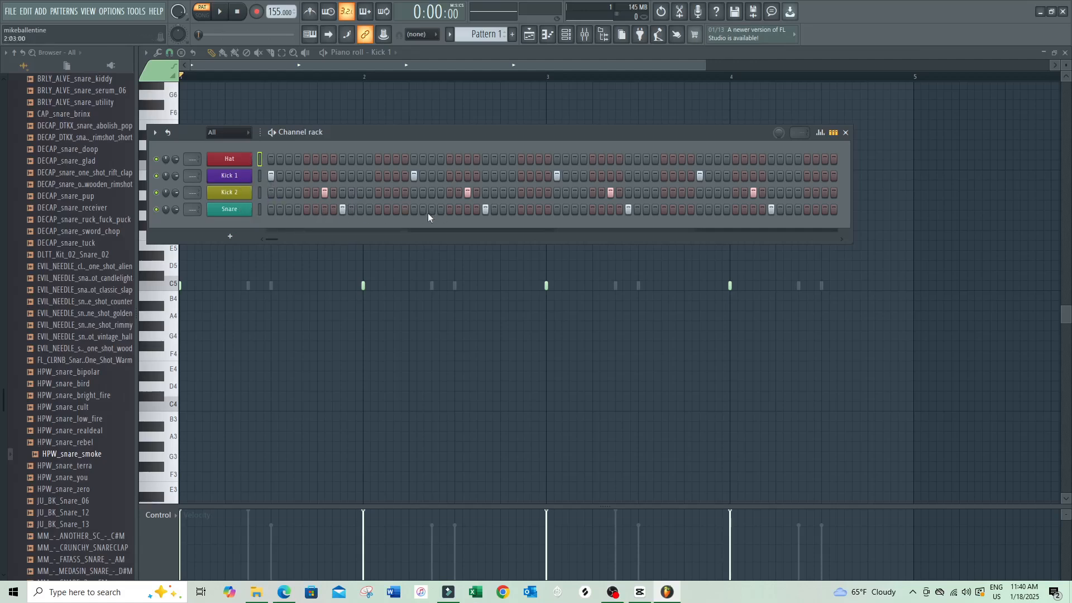
key(space)
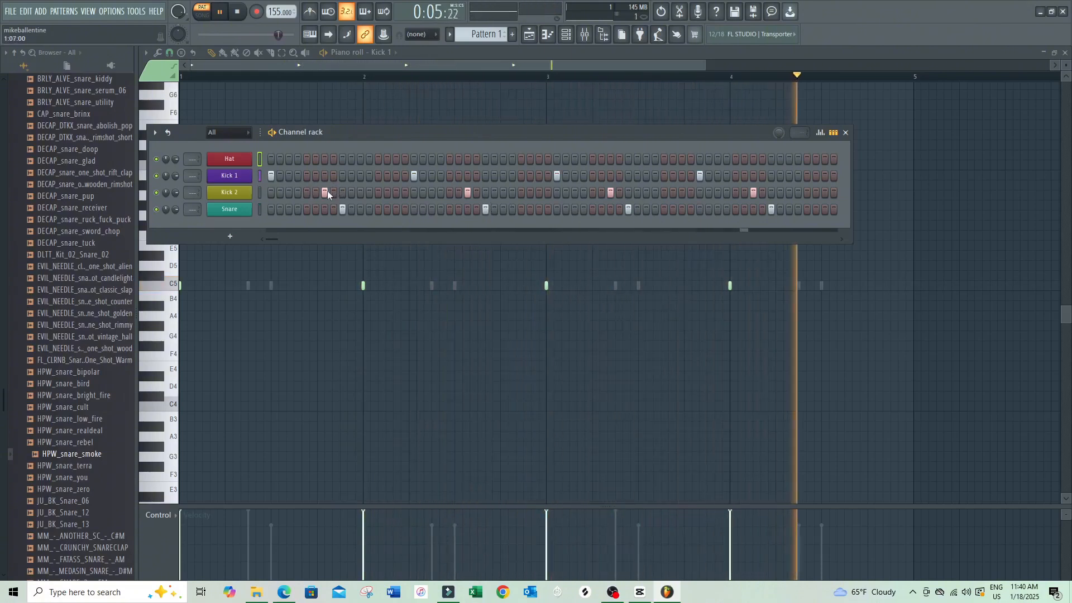
key(space)
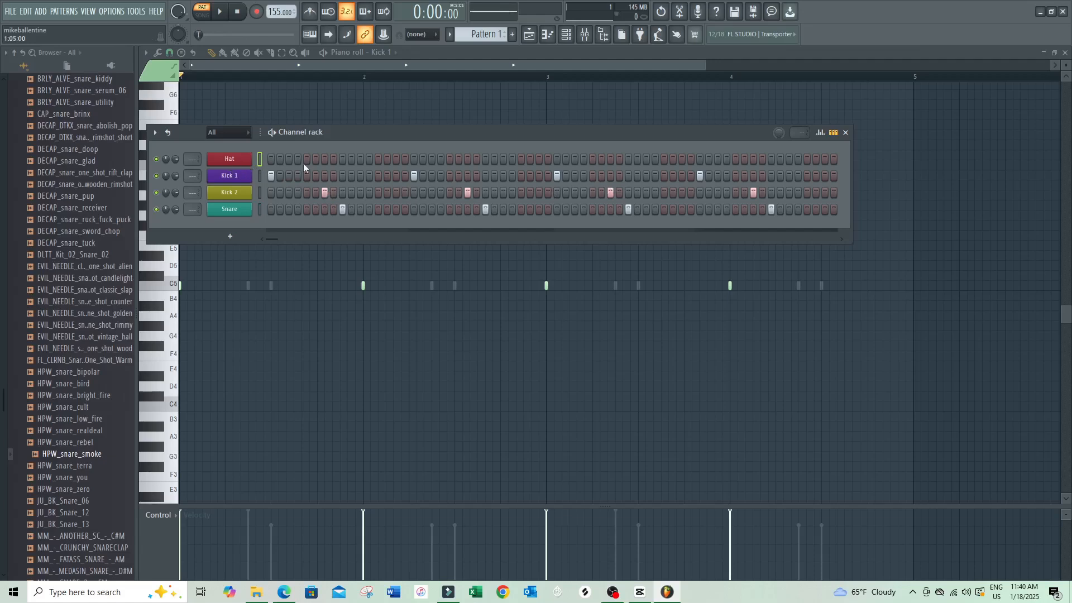
Try filling the Hat channel every 2, every 4 and every 8 steps.
right_click(238, 162)
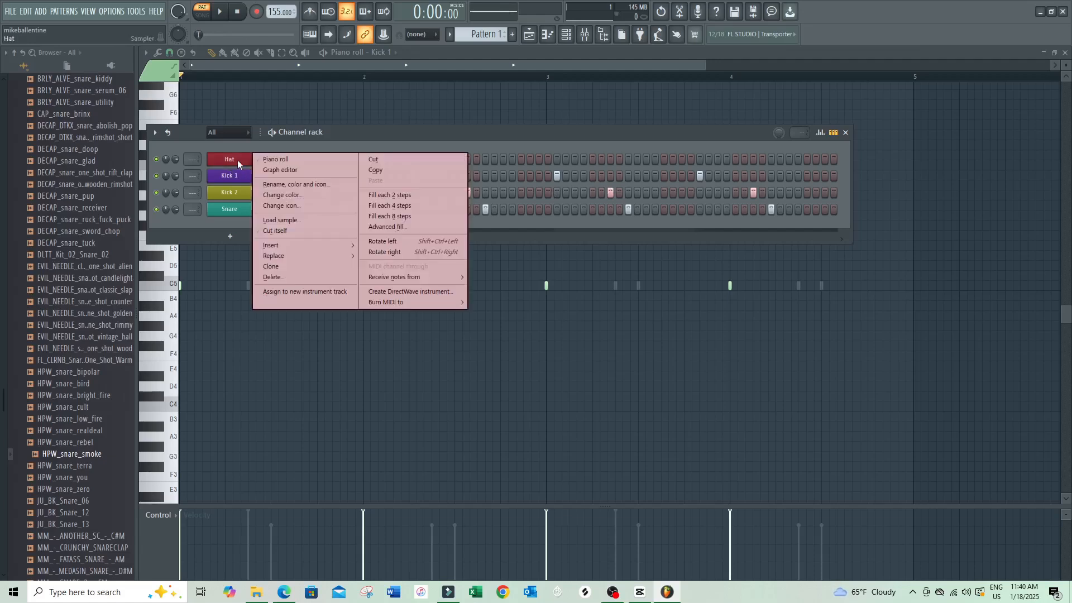
click(403, 196)
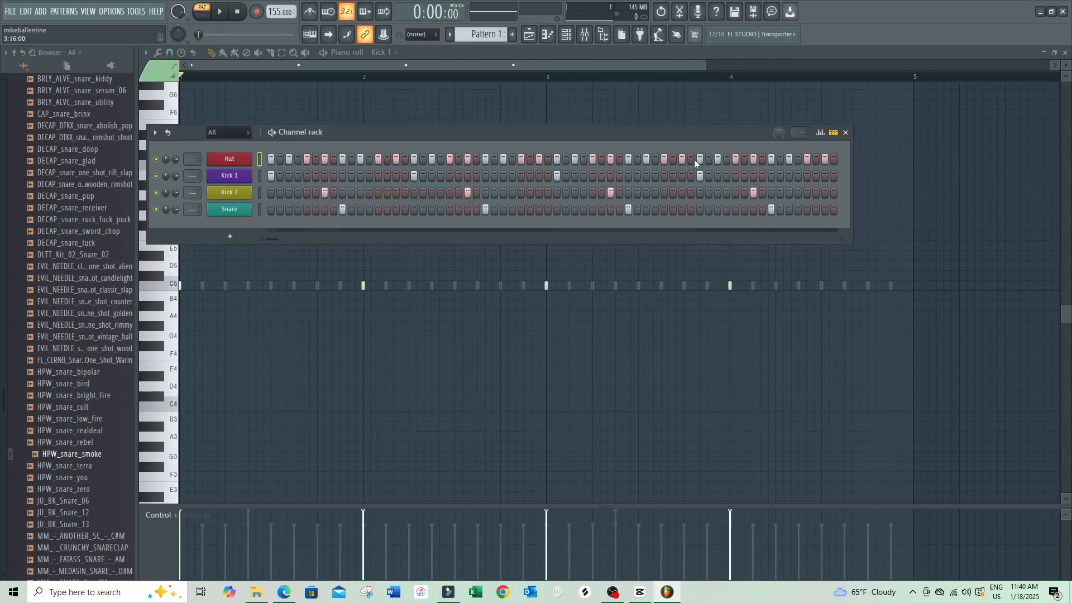
right_click(236, 167)
click(392, 206)
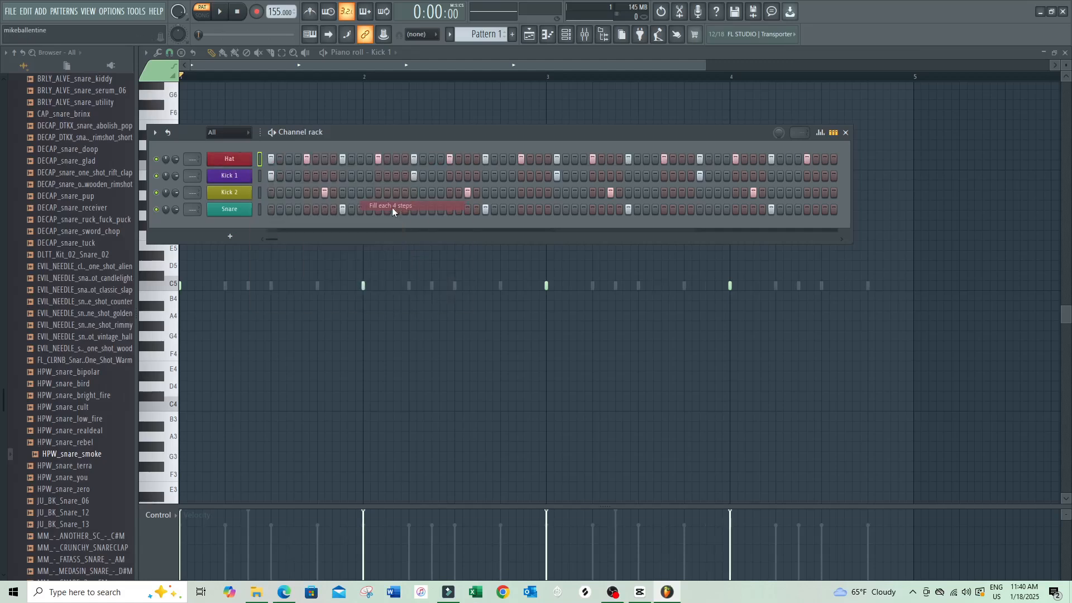
right_click(238, 161)
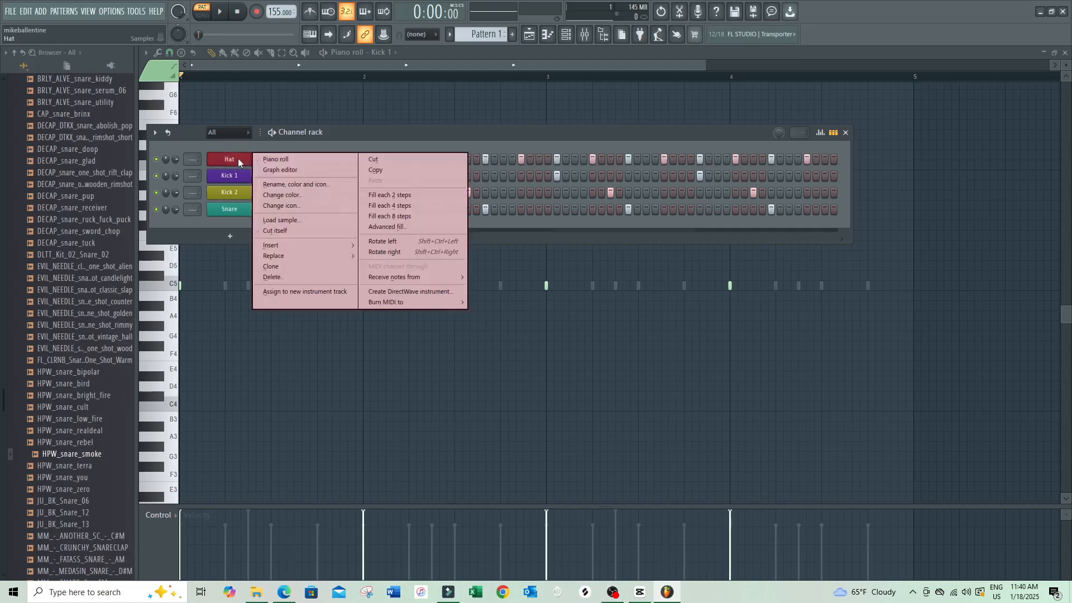
click(408, 217)
Try Advanced fill on the Hat channel with sequence length 64 and interval 4, then reset and close it.
right_click(240, 160)
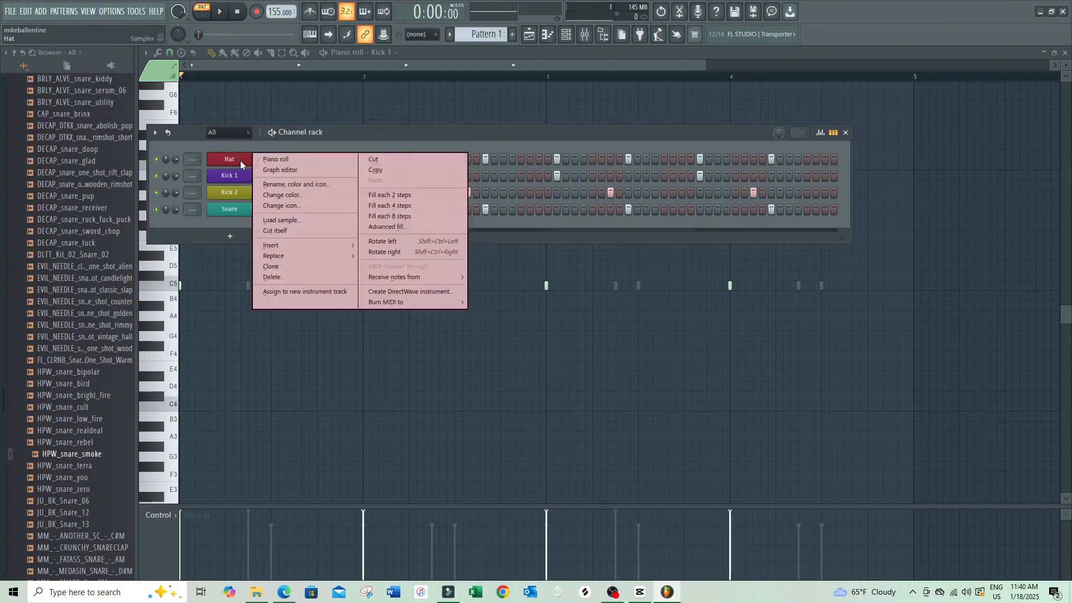
click(390, 227)
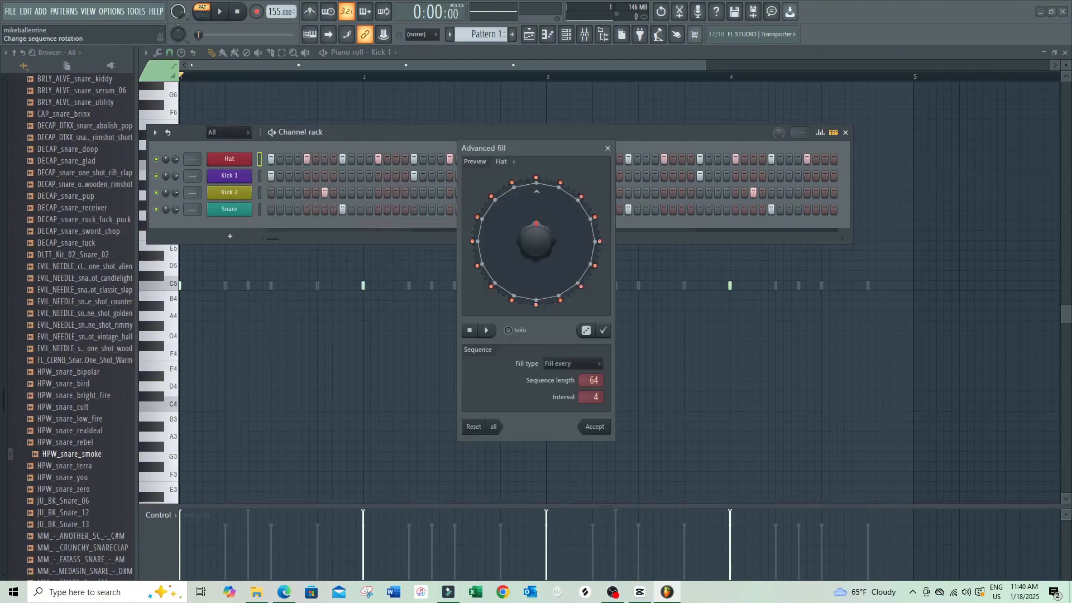
mouse_move(536, 242)
mouse_down()
mouse_move(537, 233)
mouse_move(536, 247)
mouse_move(551, 239)
mouse_move(541, 239)
mouse_up()
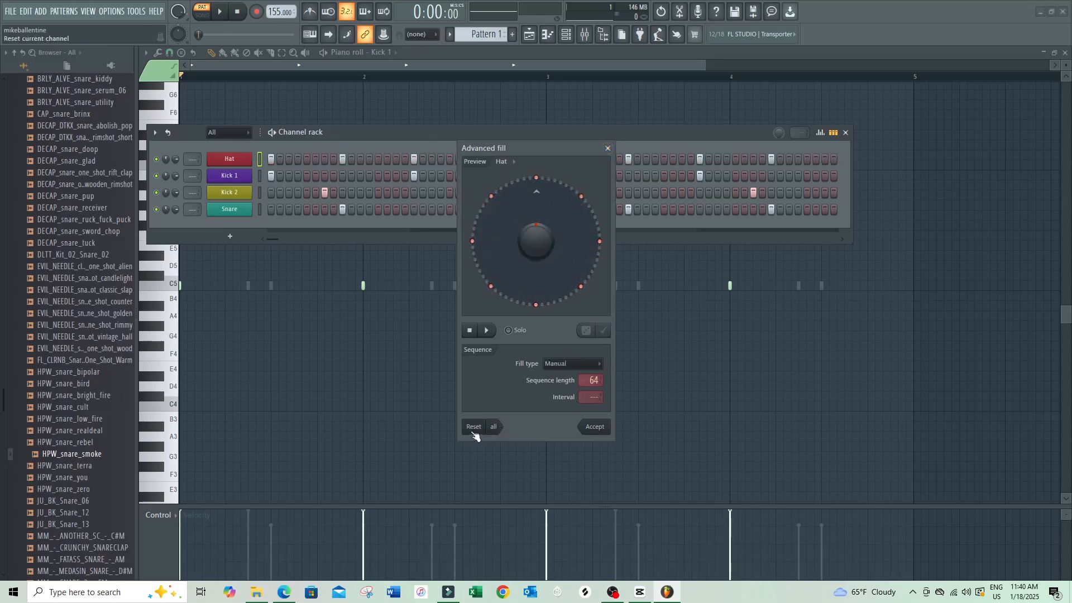
click(608, 149)
Fill the Hat channel every 2 steps and play the pattern.
right_click(233, 163)
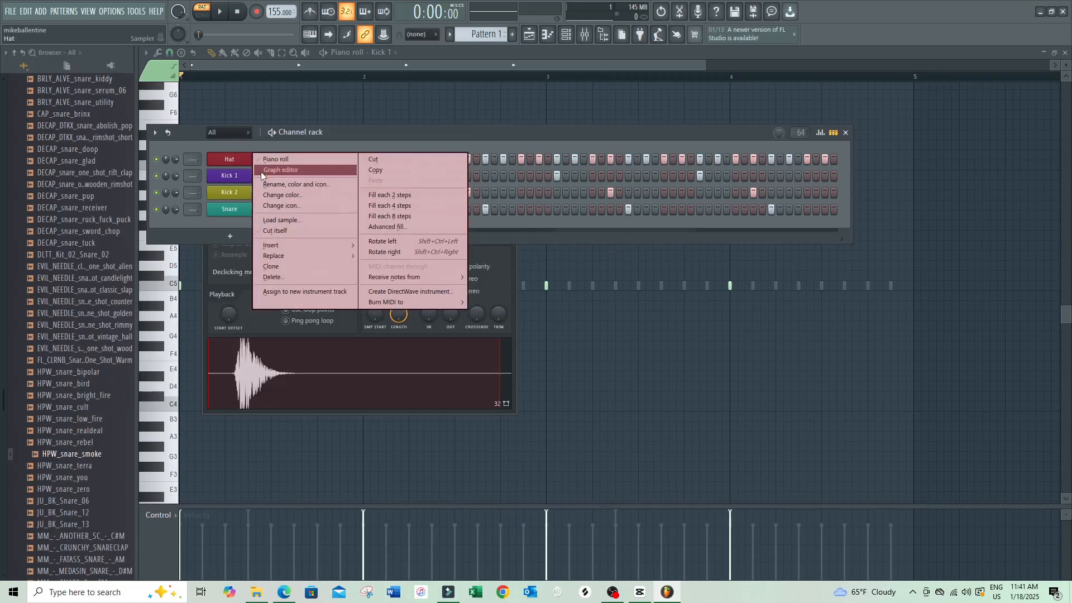
click(391, 195)
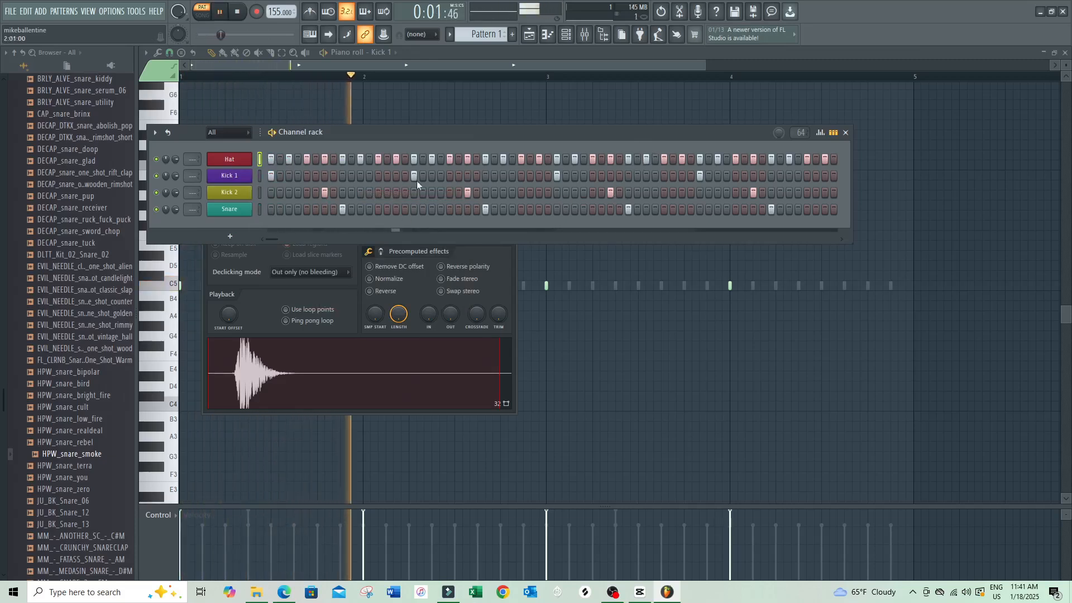
click(239, 162)
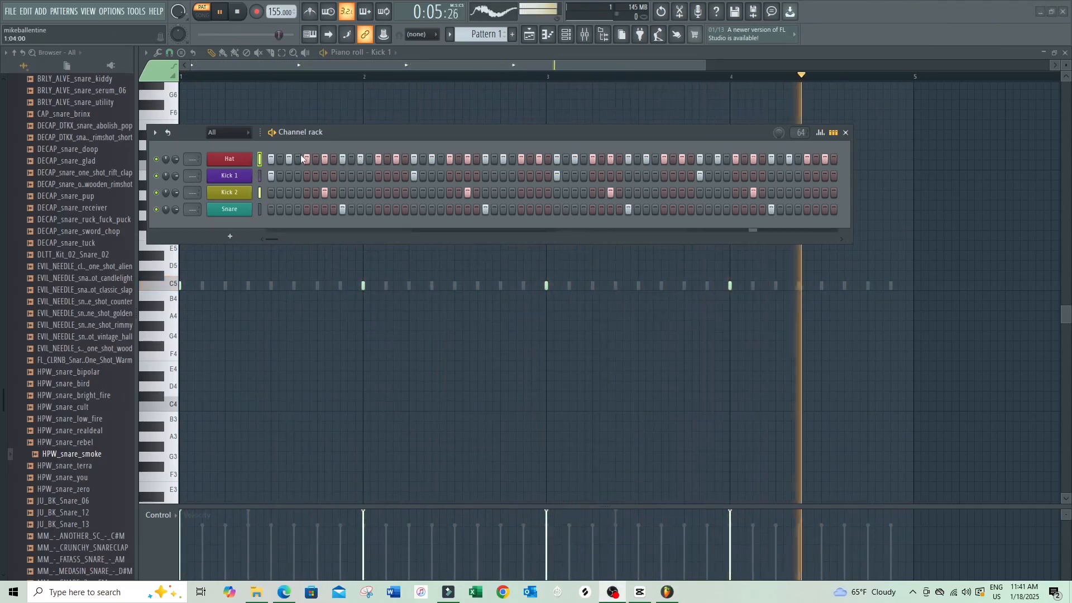
Open the Hat channel in the piano roll.
click(252, 160)
right_click(254, 159)
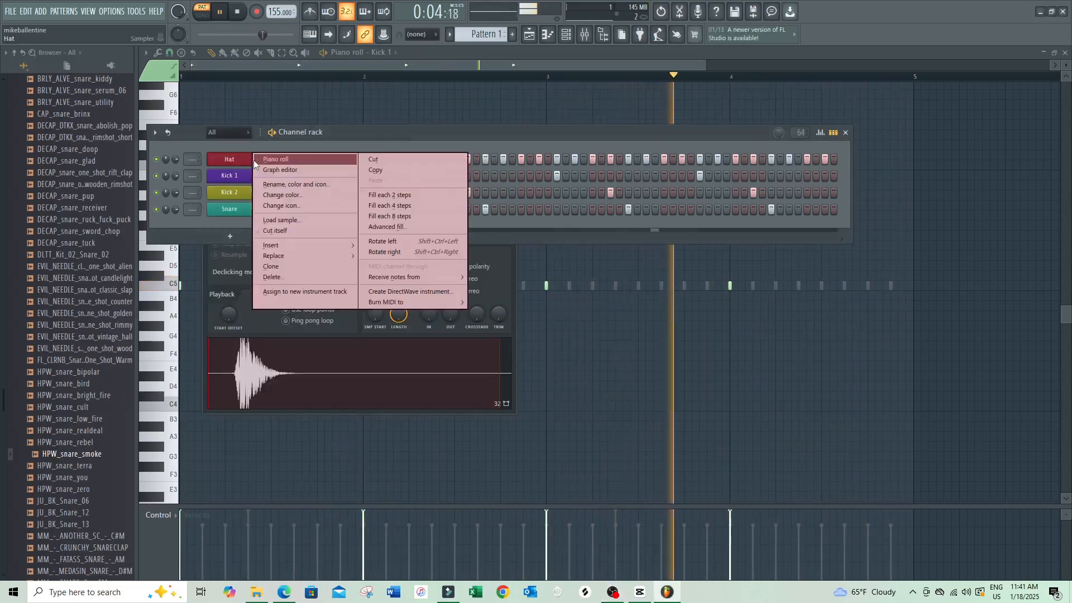
click(263, 159)
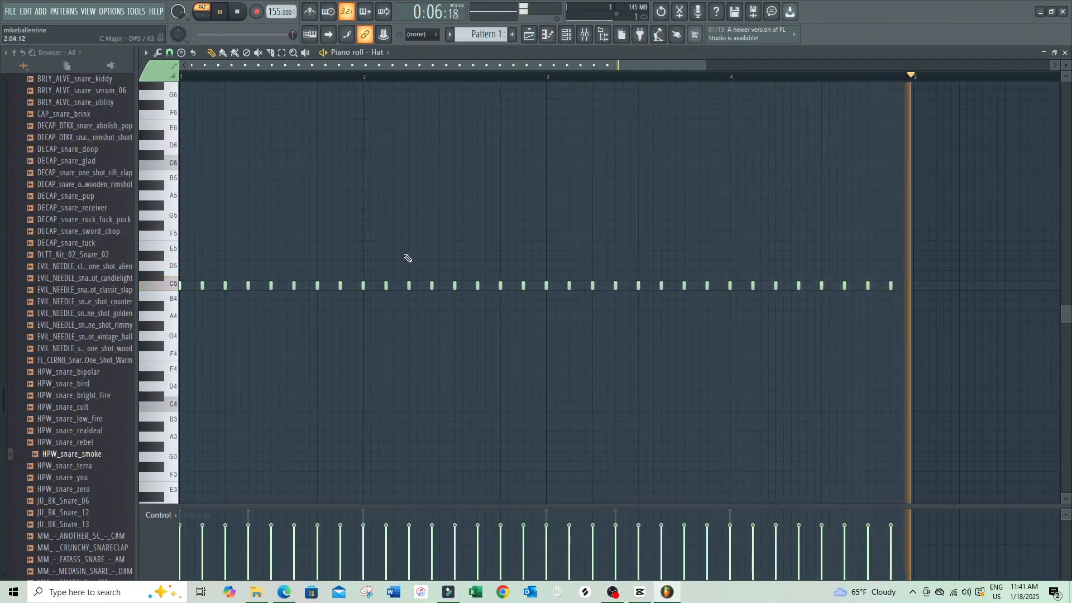
Try shifting all the hat notes slightly later in three small nudges, return them by the same amount and deselect them.
key(ctrl+a)
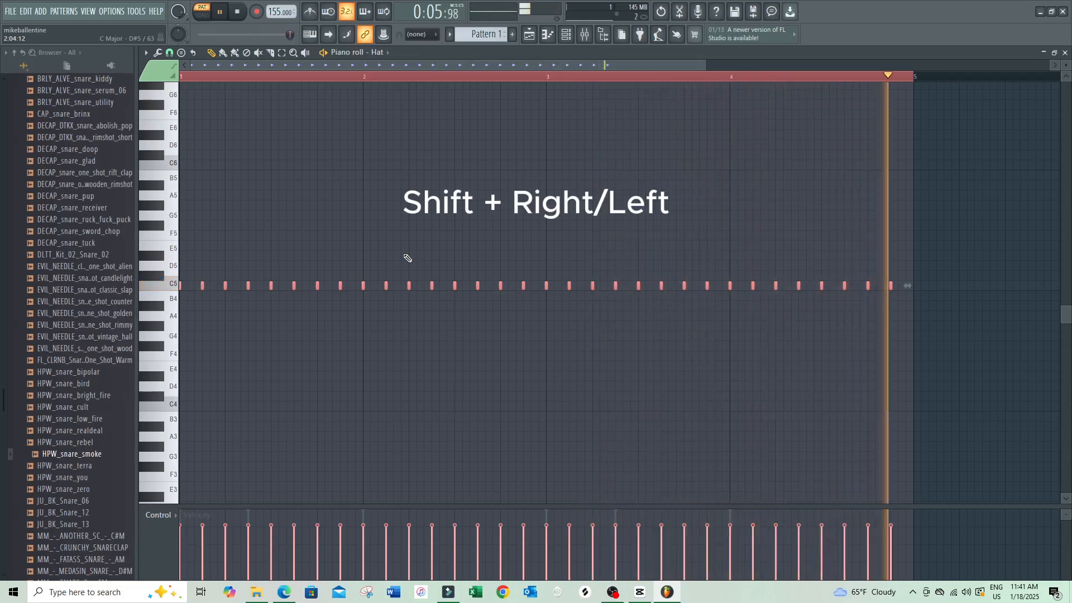
key(shift+Right)
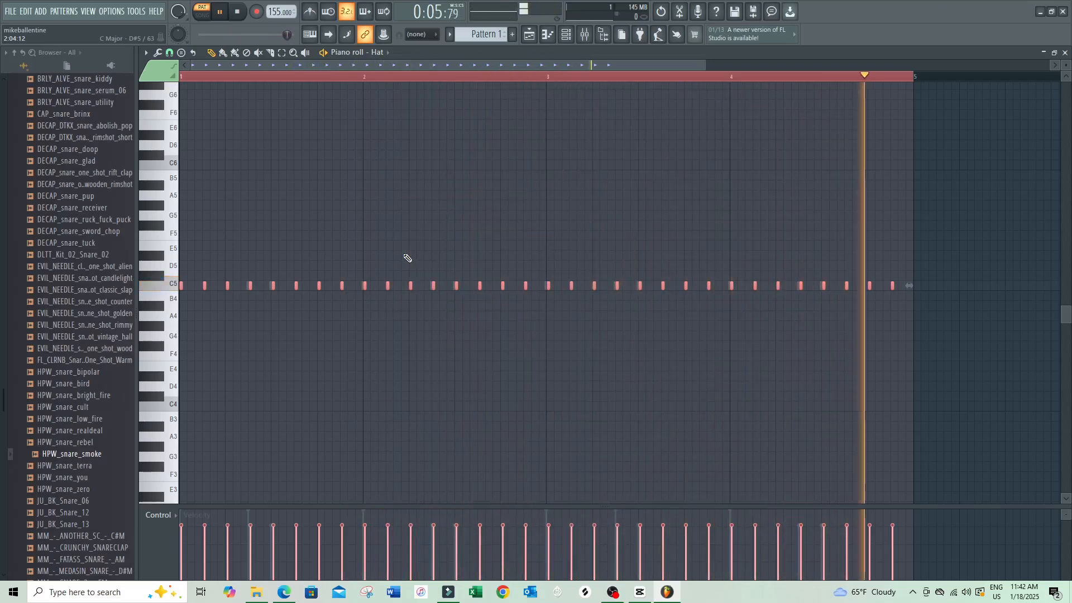
key(shift+Right)
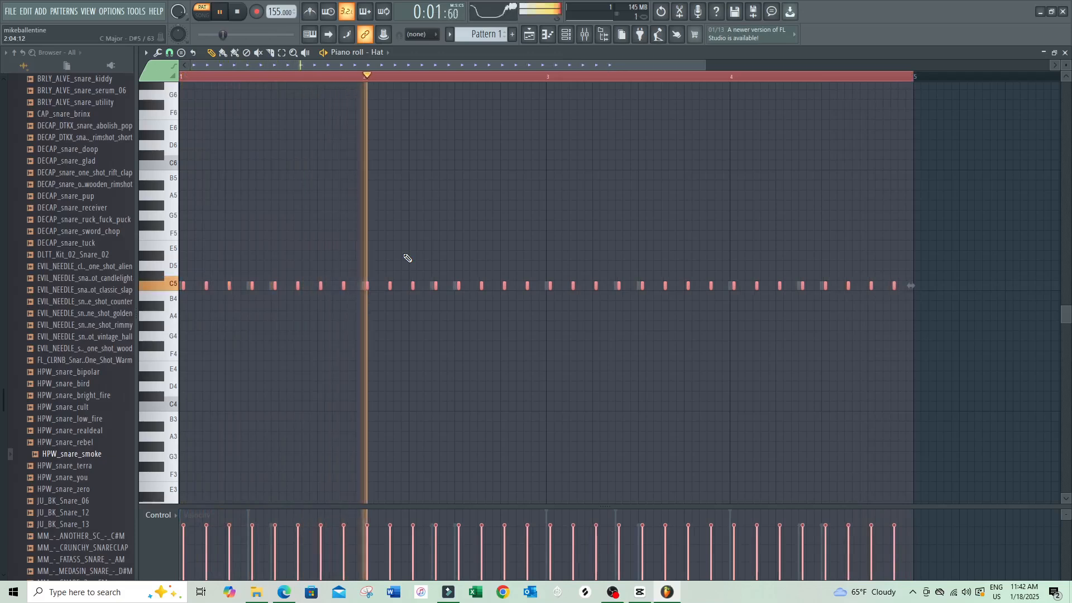
key(shift+Right)
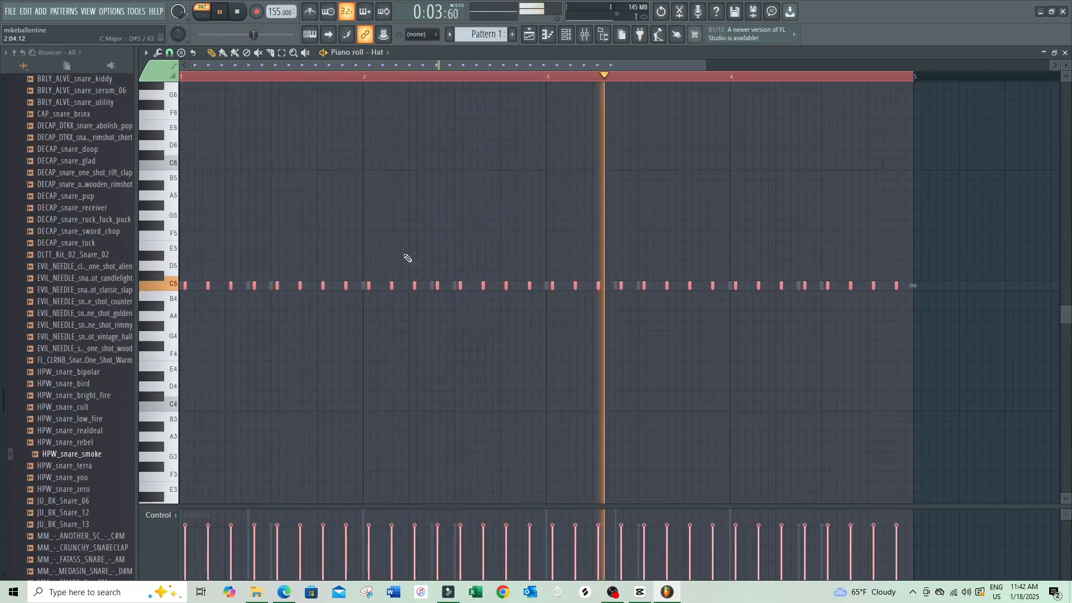
key(shift+Left)
key(shift+Left)
key(shift+Left)
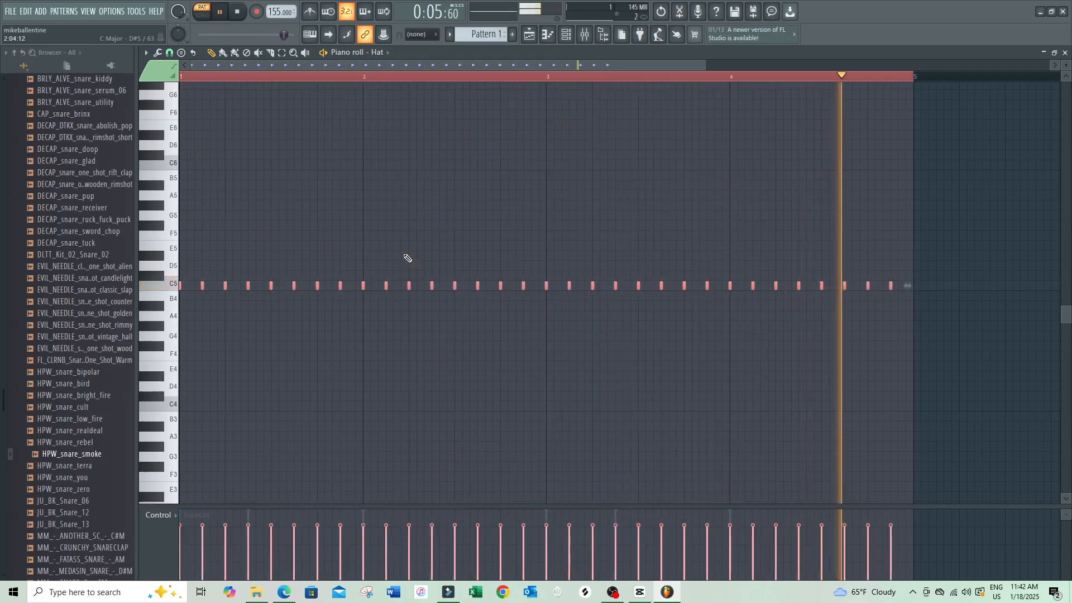
key(ctrl+d)
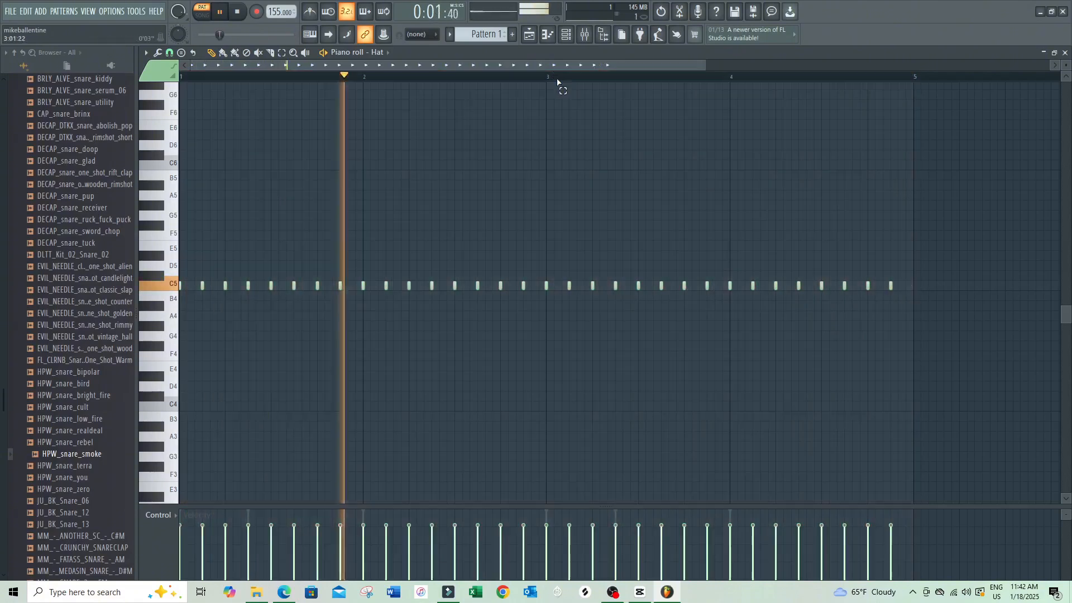
In the Hat channel's sampler settings, try a fine time shift of 0:23 and reduce it to 0:01.
key(F6)
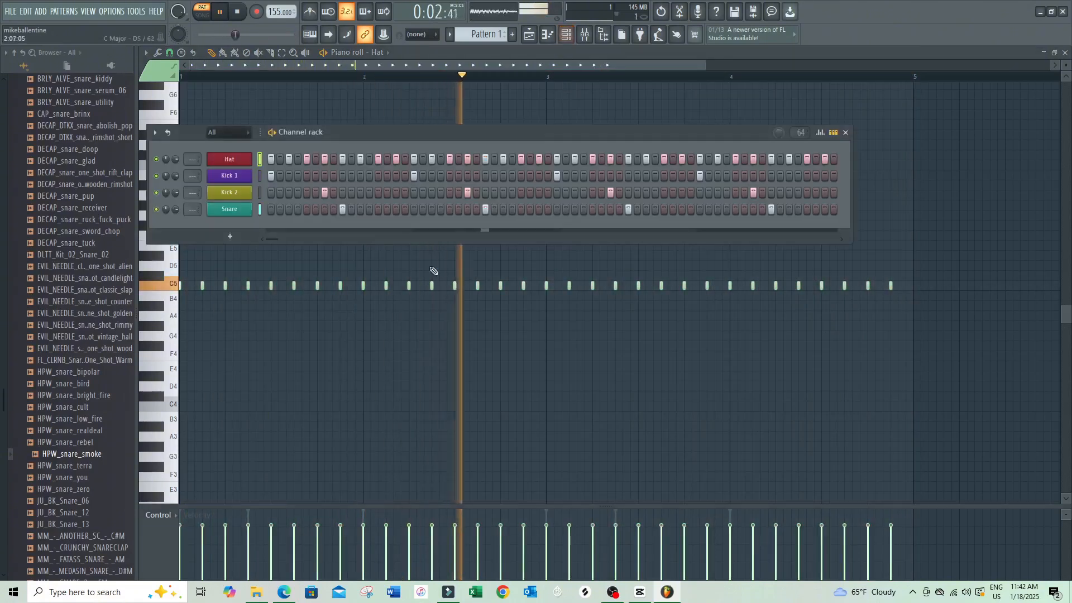
click(229, 161)
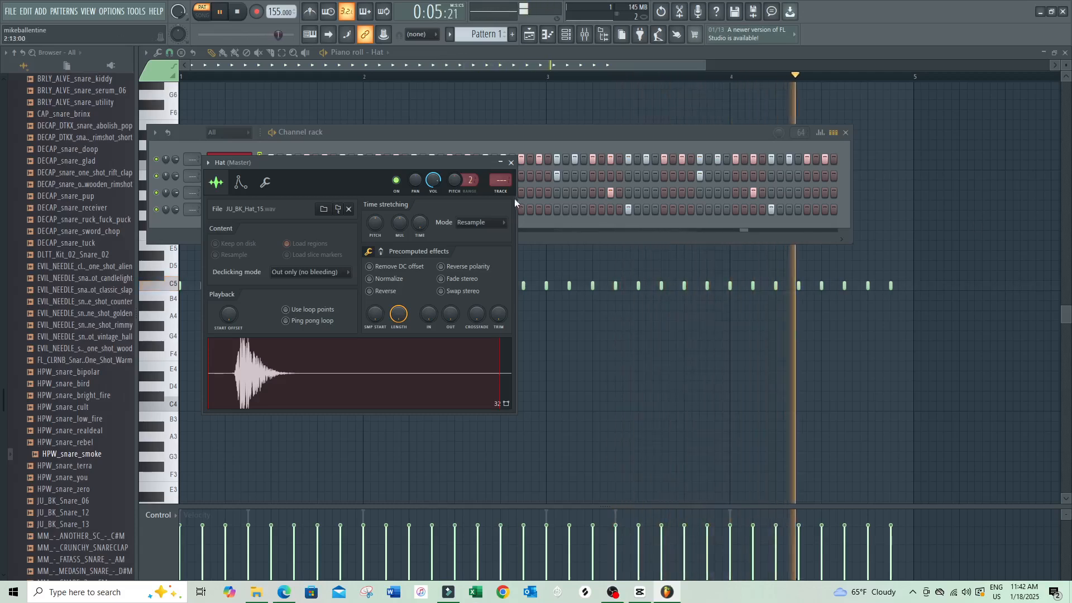
click(266, 182)
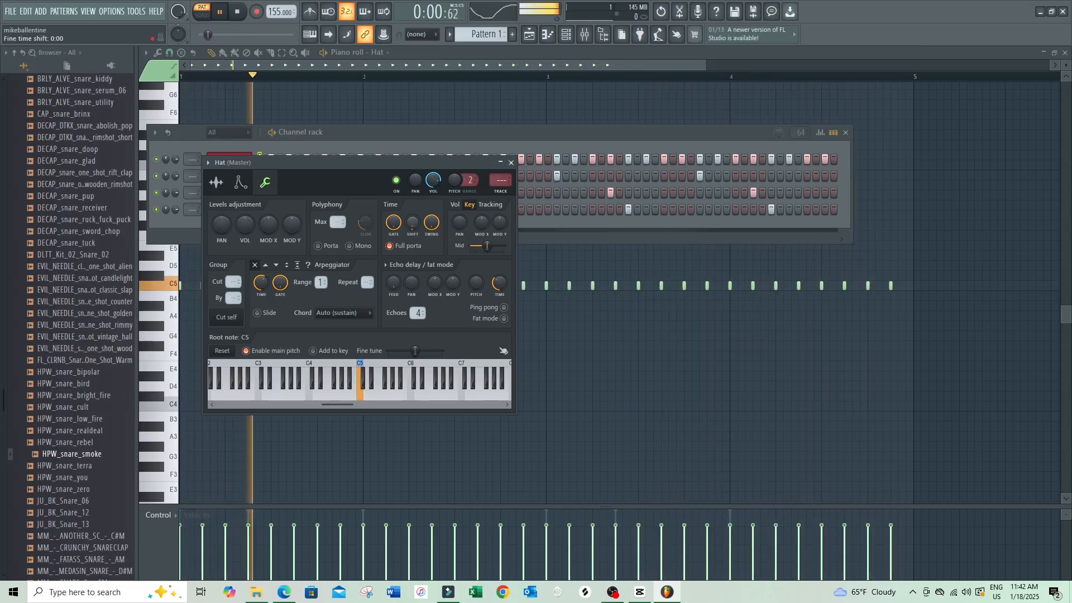
drag(412, 223, 413, 181)
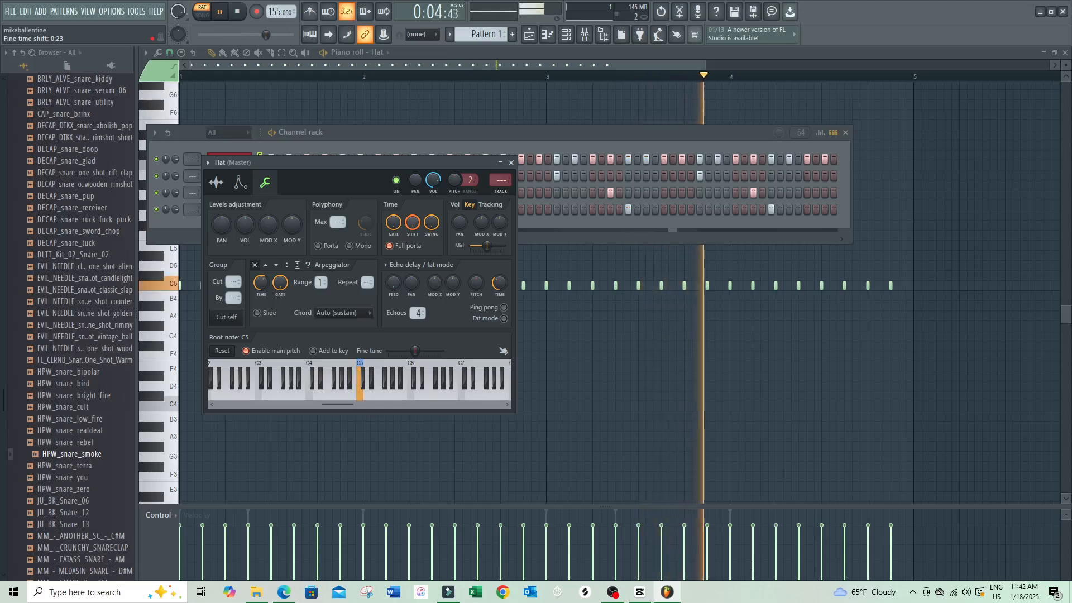
drag(412, 180, 410, 232)
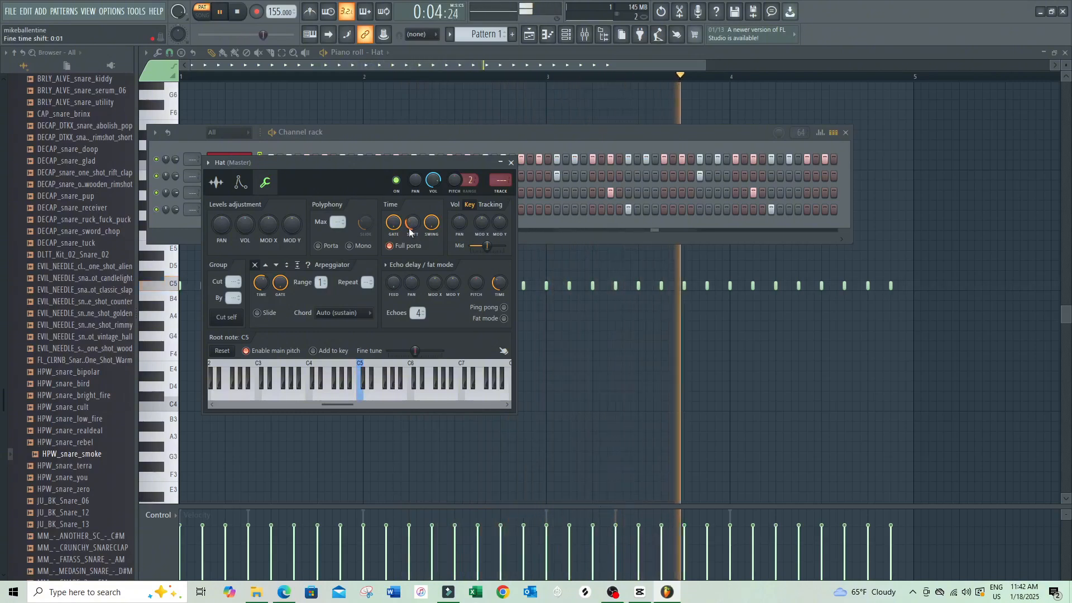
click(555, 137)
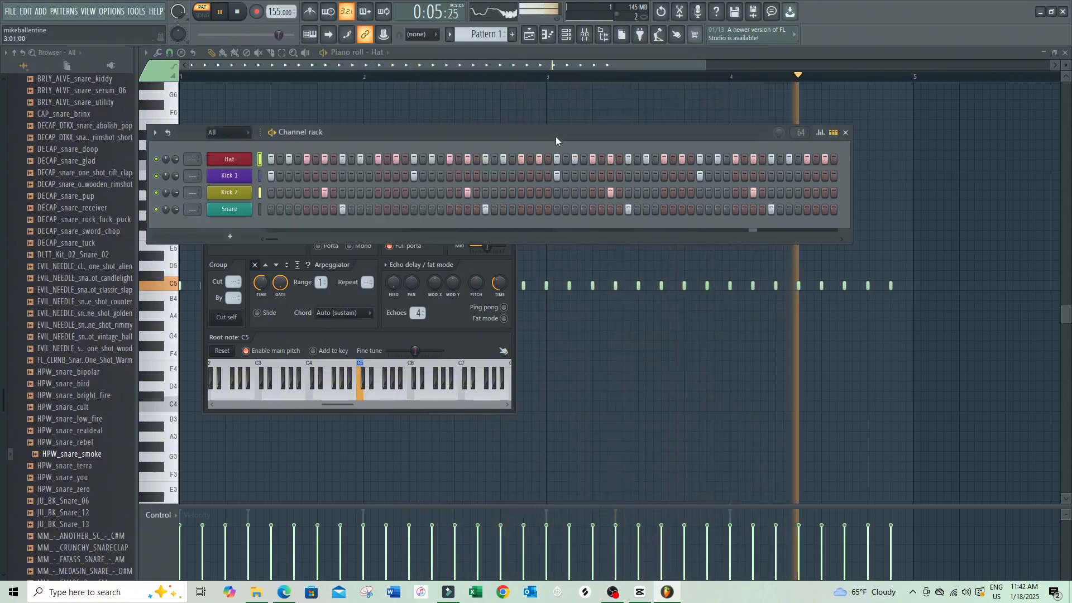
Set the Snare channel's fine time shift to 0:01 and stop playback.
click(235, 212)
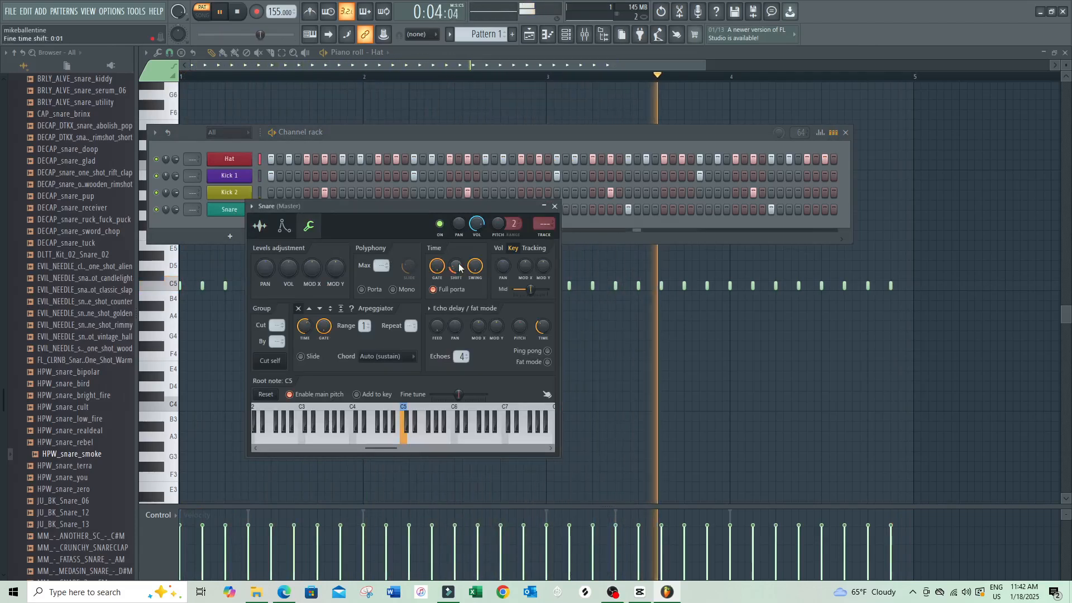
click(557, 140)
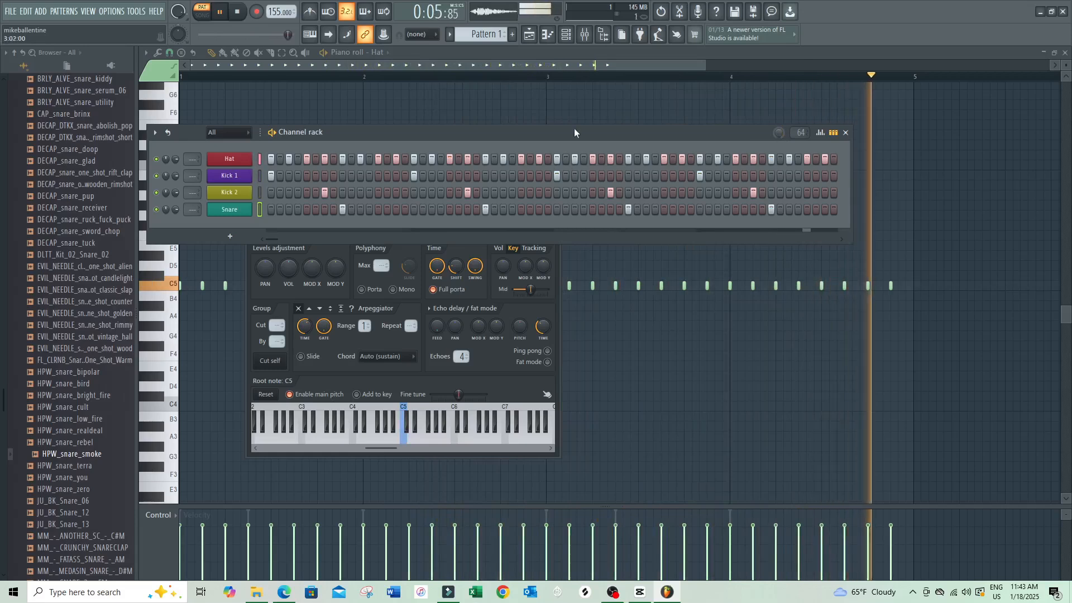
key(space)
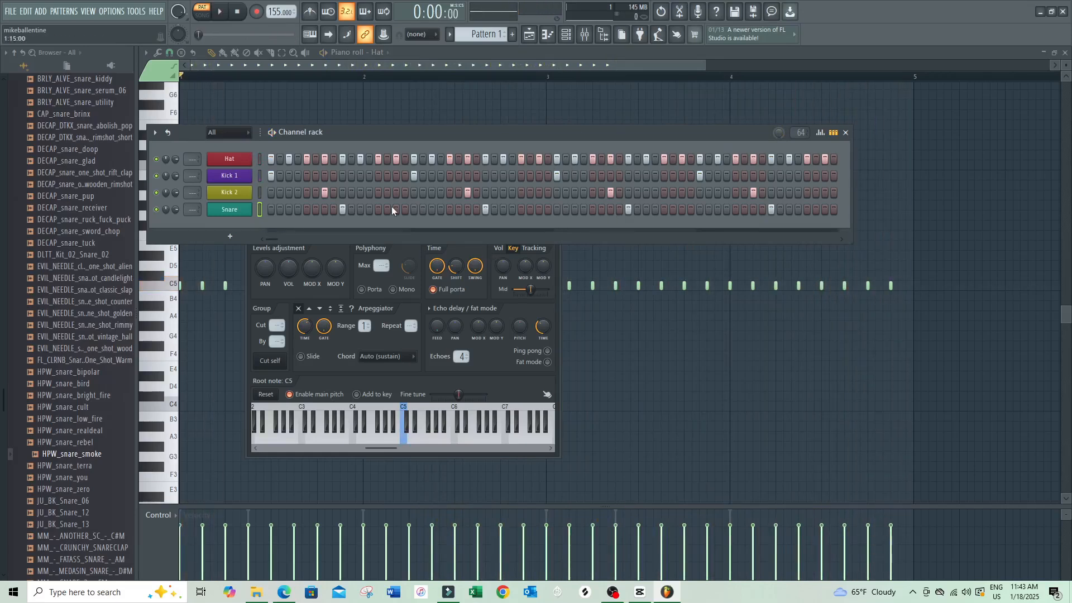
Open the mixer, select all four drum channels and move the mixer window higher.
key(F9)
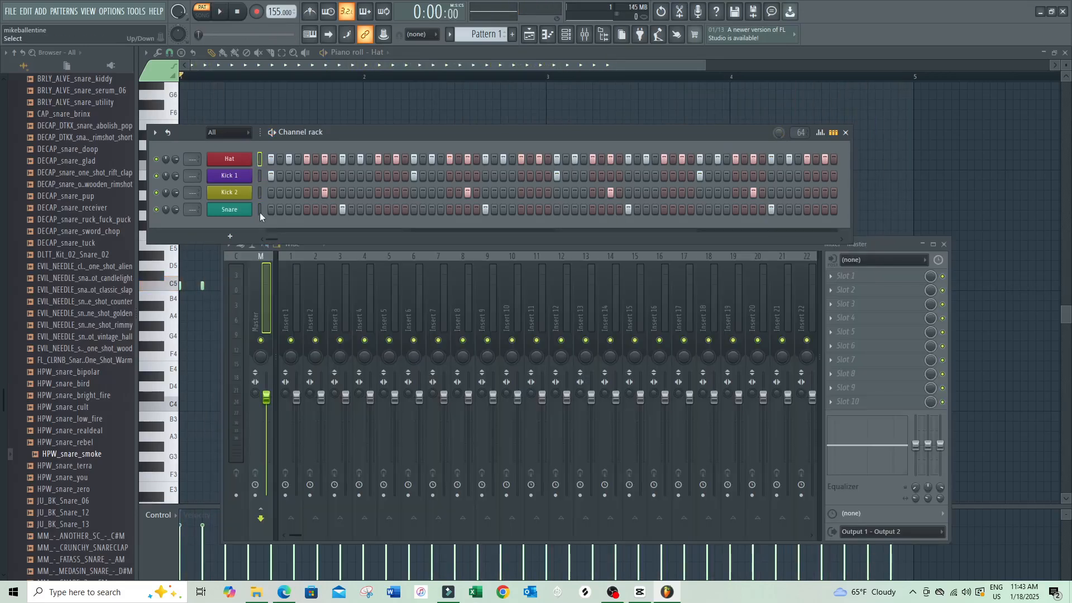
click(259, 212)
drag(555, 247, 286, 156)
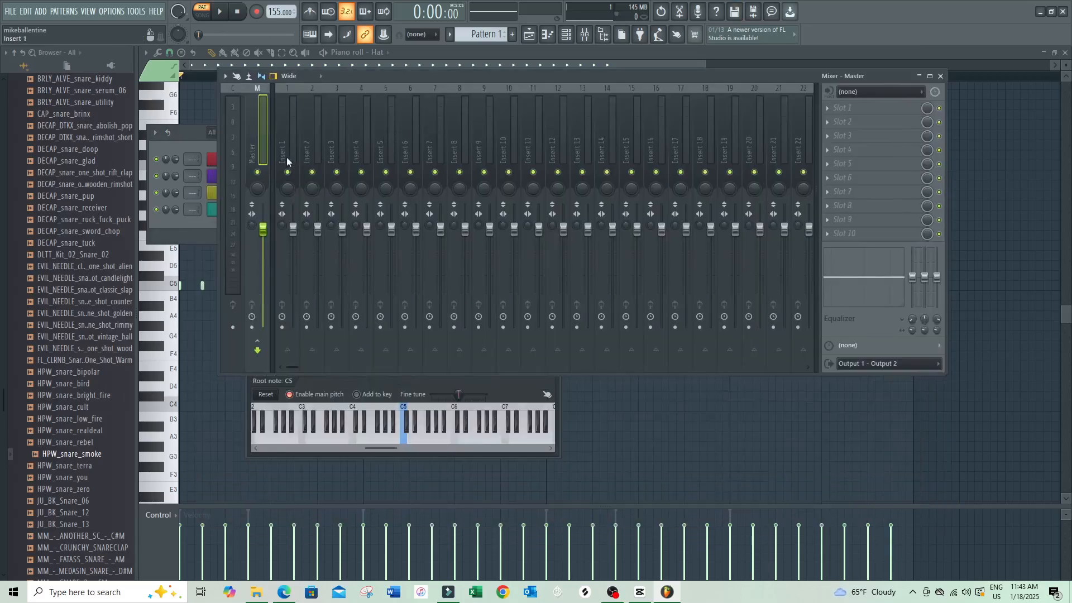
click(586, 36)
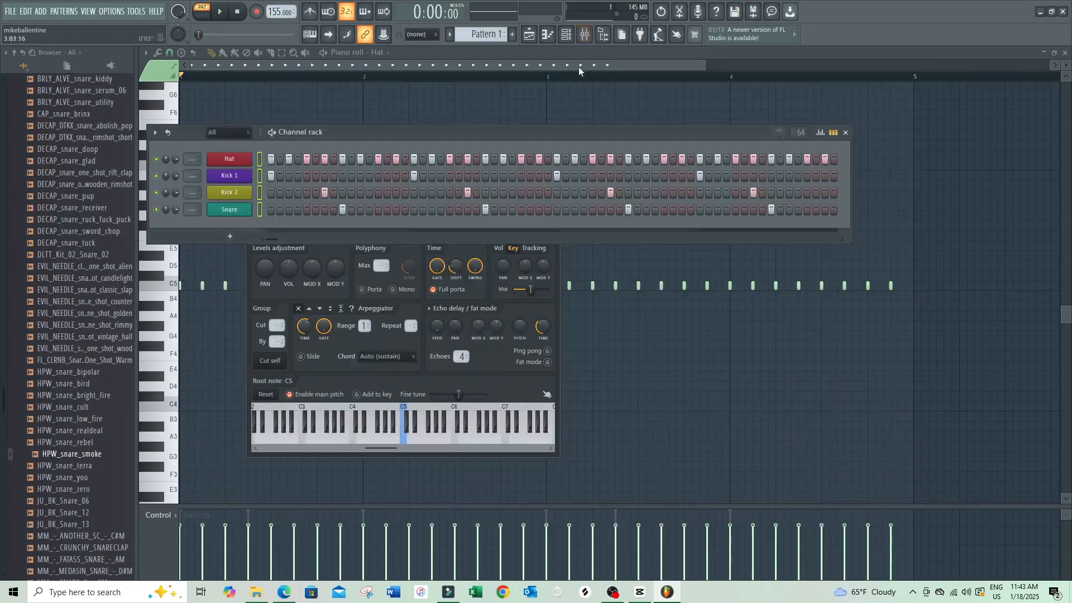
click(586, 35)
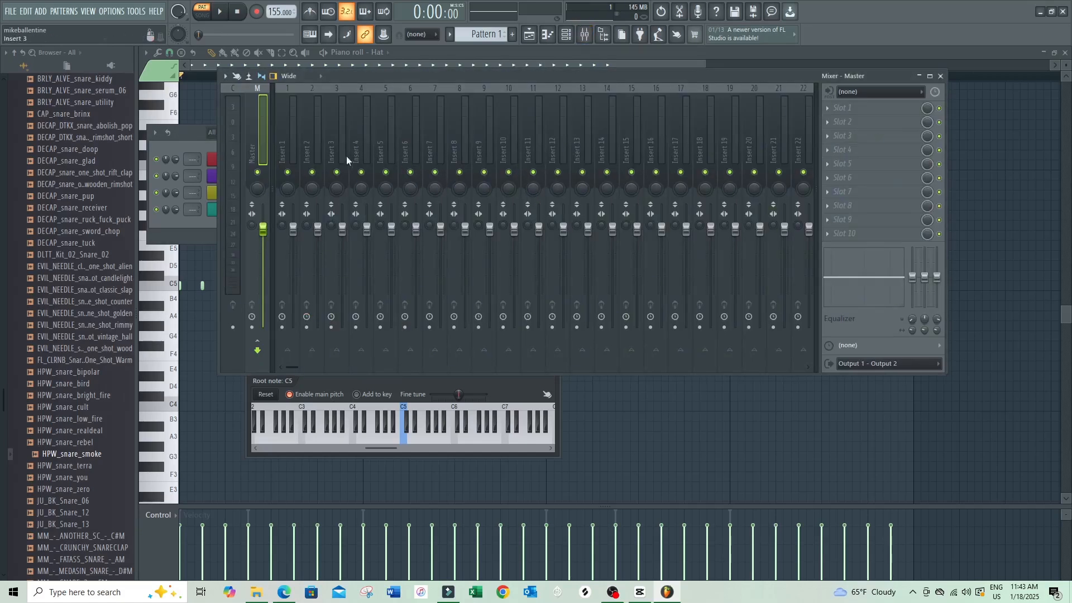
Route the selected drum channels to consecutive mixer tracks starting from Insert 1.
right_click(286, 154)
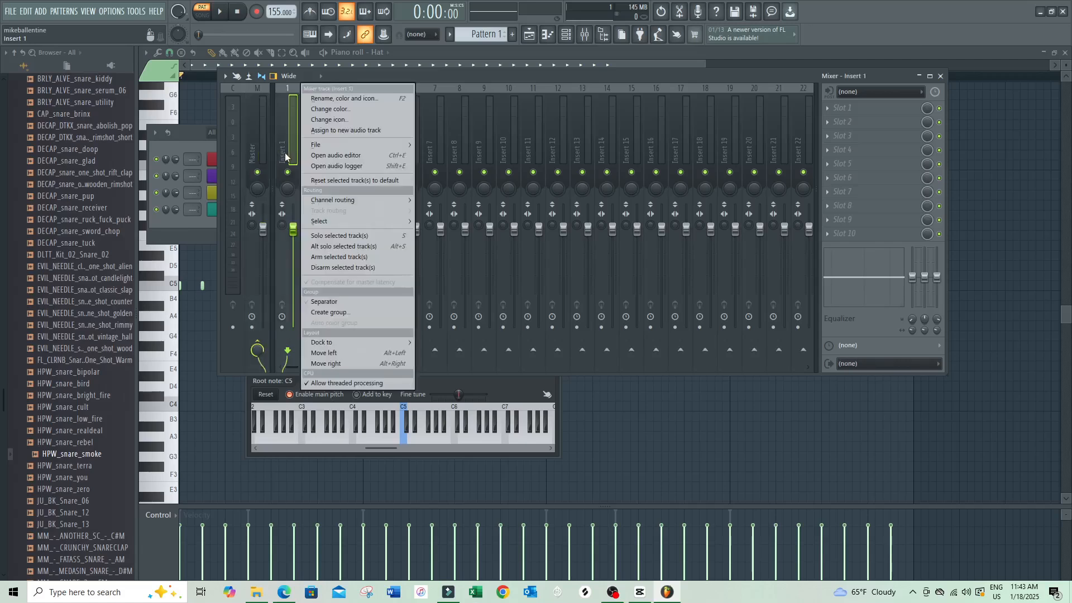
mouse_move(322, 201)
mouse_move(399, 200)
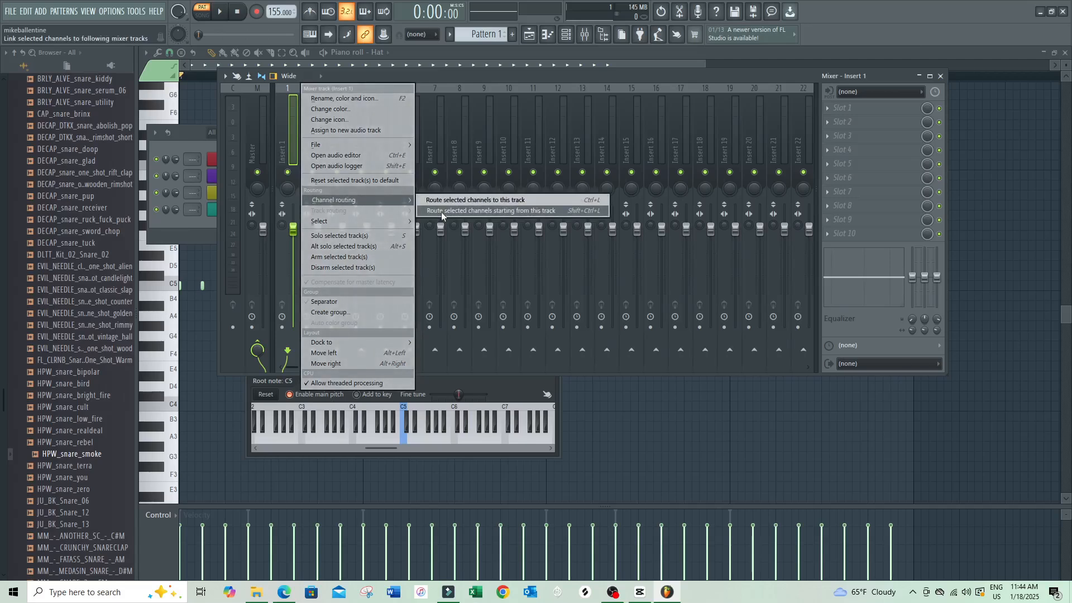
click(442, 211)
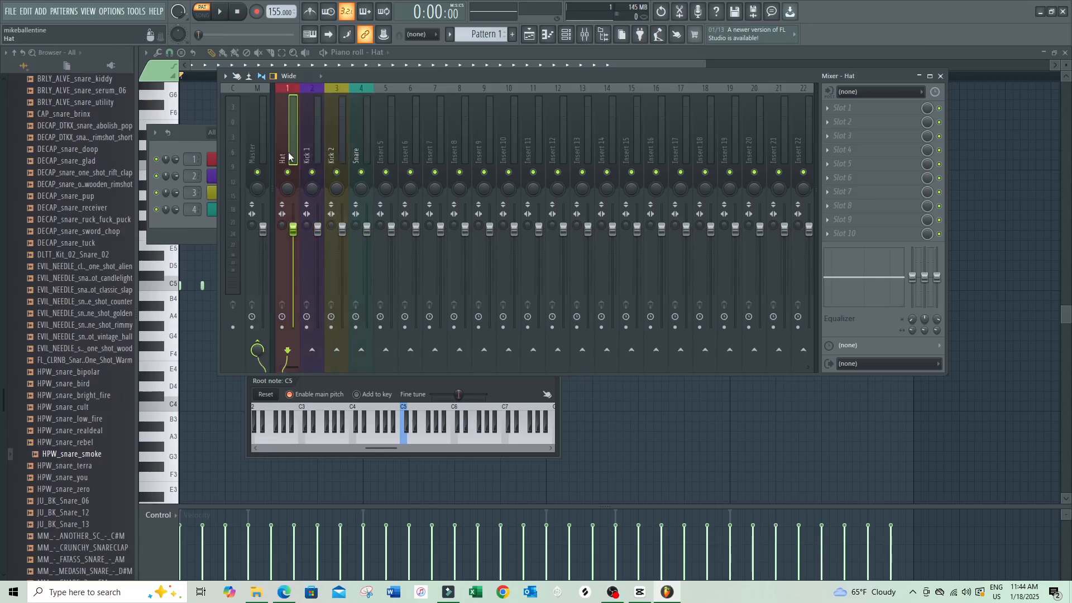
Play the pattern and lower the Hat mixer track's volume to about 65% (-8.6 dB).
click(356, 150)
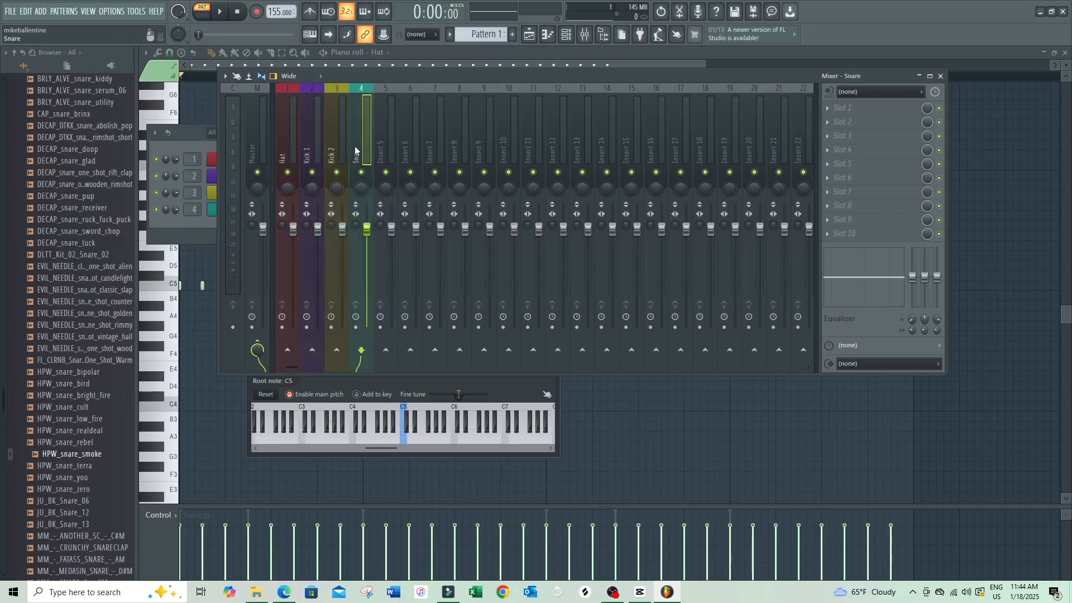
click(283, 152)
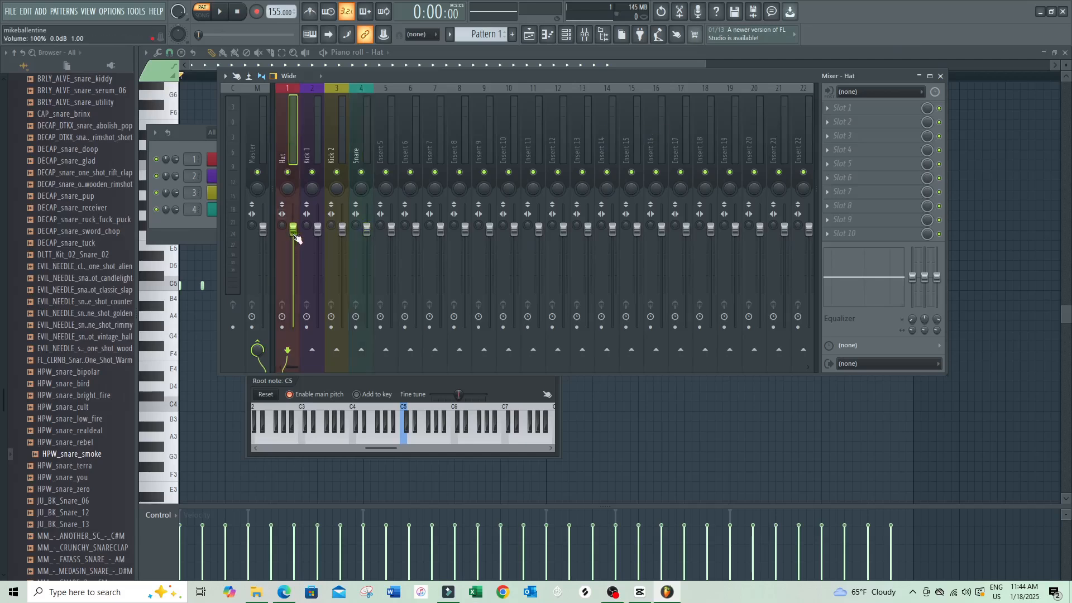
mouse_move(296, 237)
mouse_down()
mouse_move(299, 261)
mouse_move(294, 228)
mouse_up()
key(space)
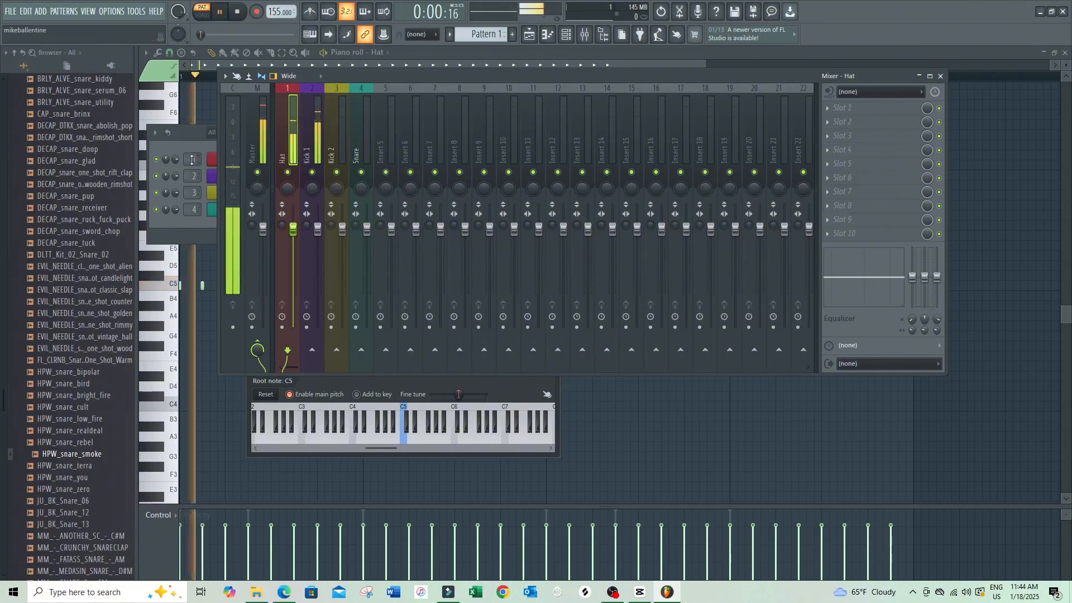
drag(293, 229, 294, 263)
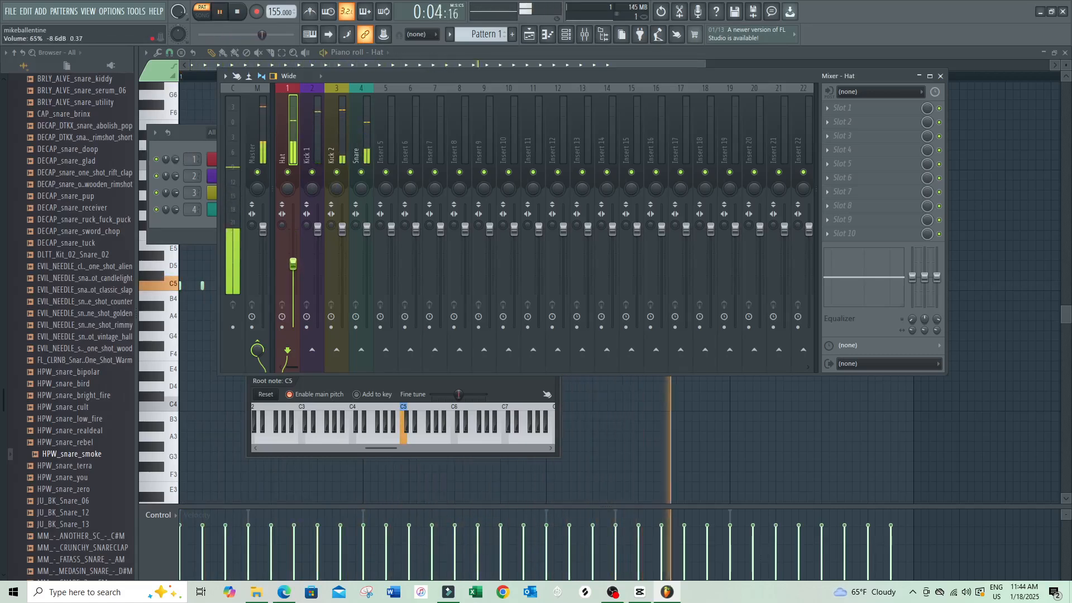
Fill the Hat channel every 4 steps and play the pattern to hear the sparser hats.
click(201, 132)
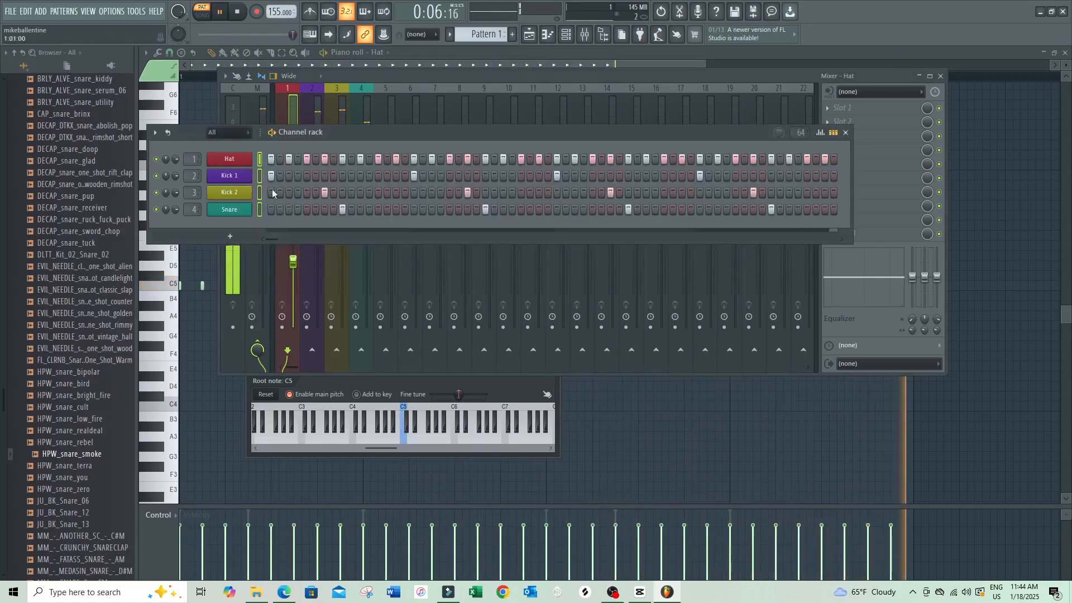
key(space)
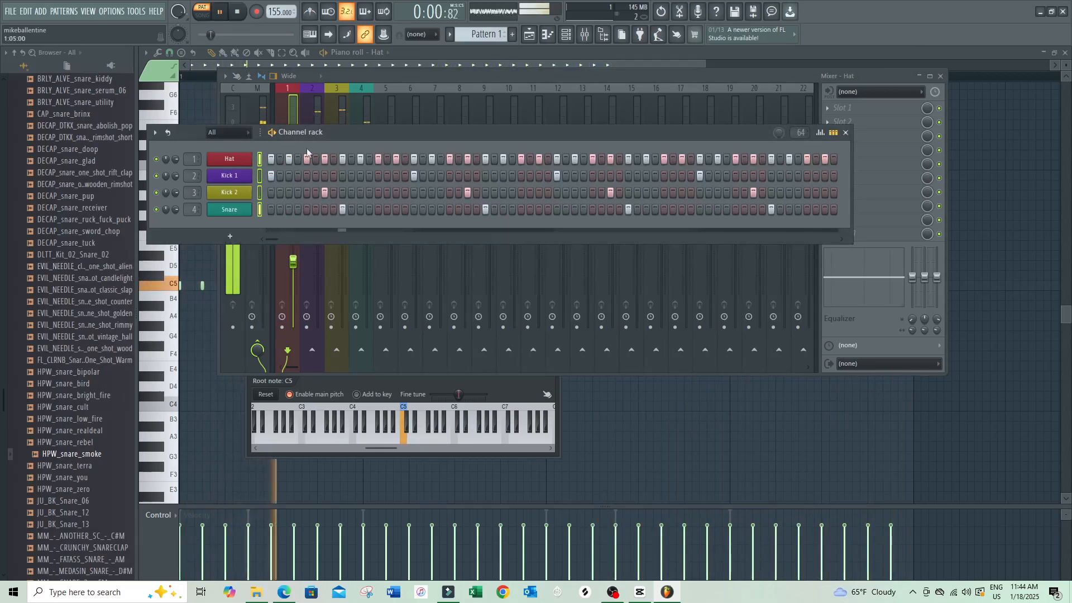
right_click(249, 158)
click(415, 206)
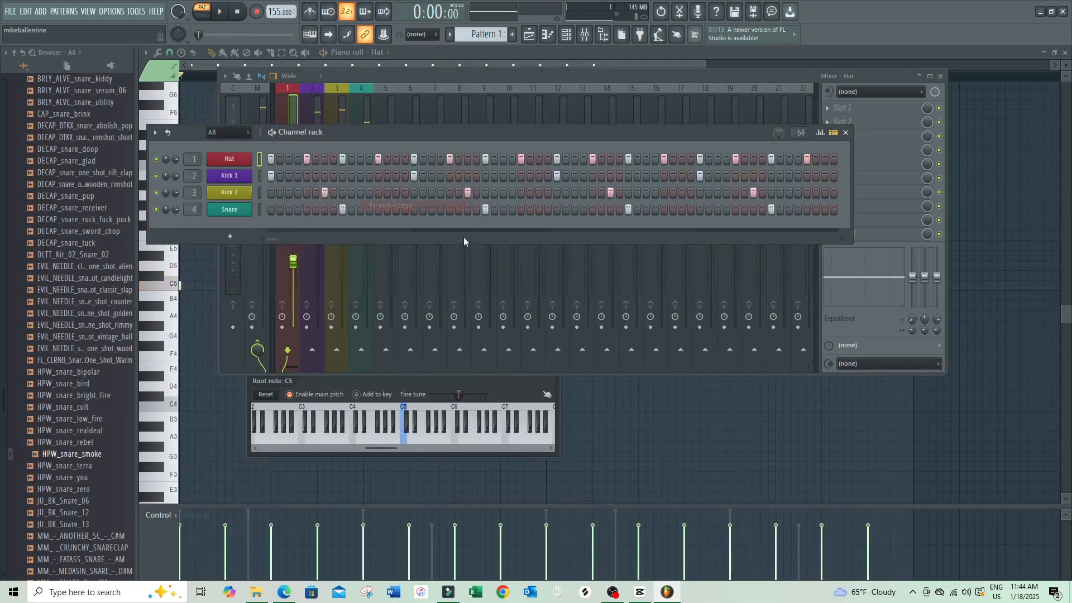
key(space)
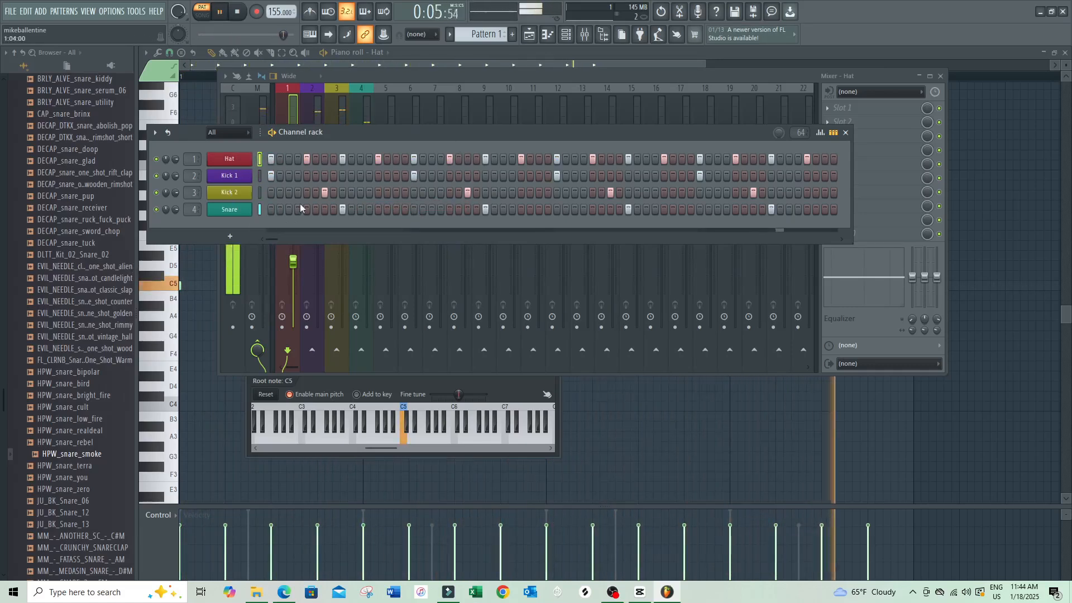
key(space)
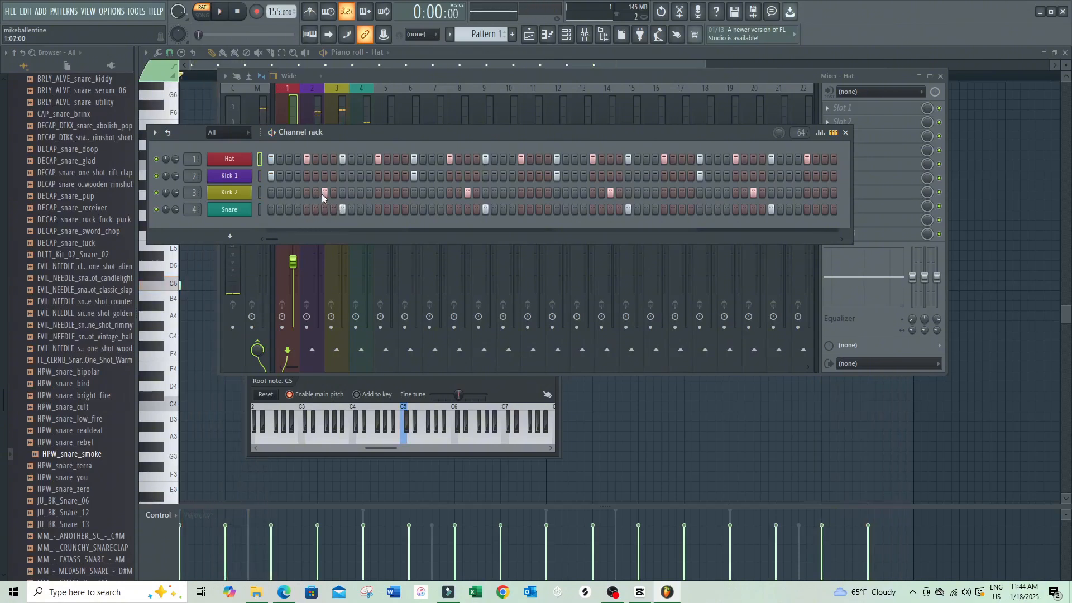
Remove all Kick 2 steps and every Kick 1 step except the first, and play the pattern.
click(322, 193)
click(414, 175)
click(558, 176)
click(701, 176)
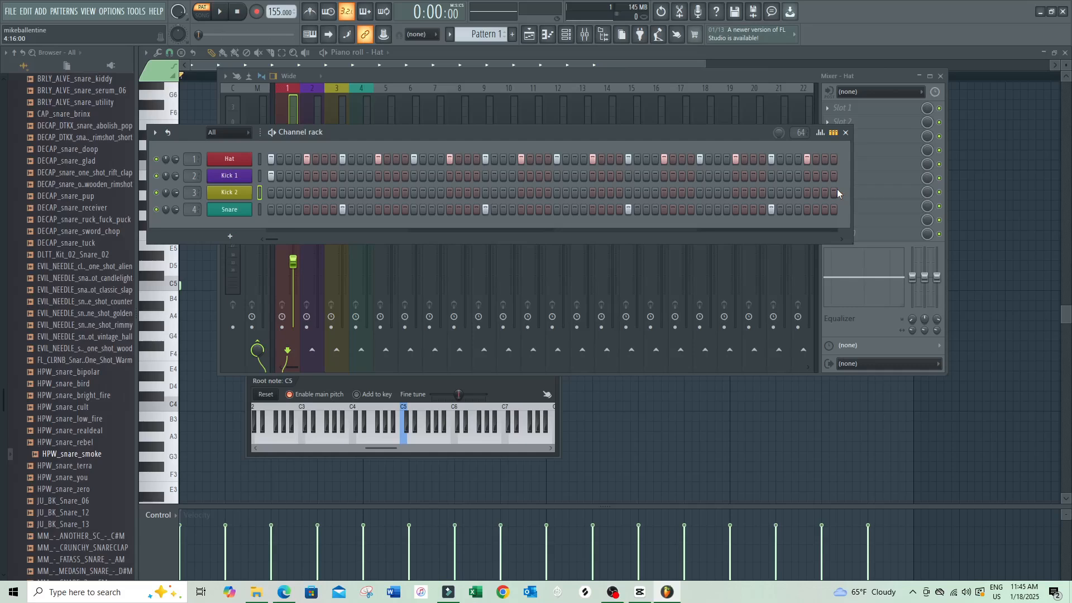
key(space)
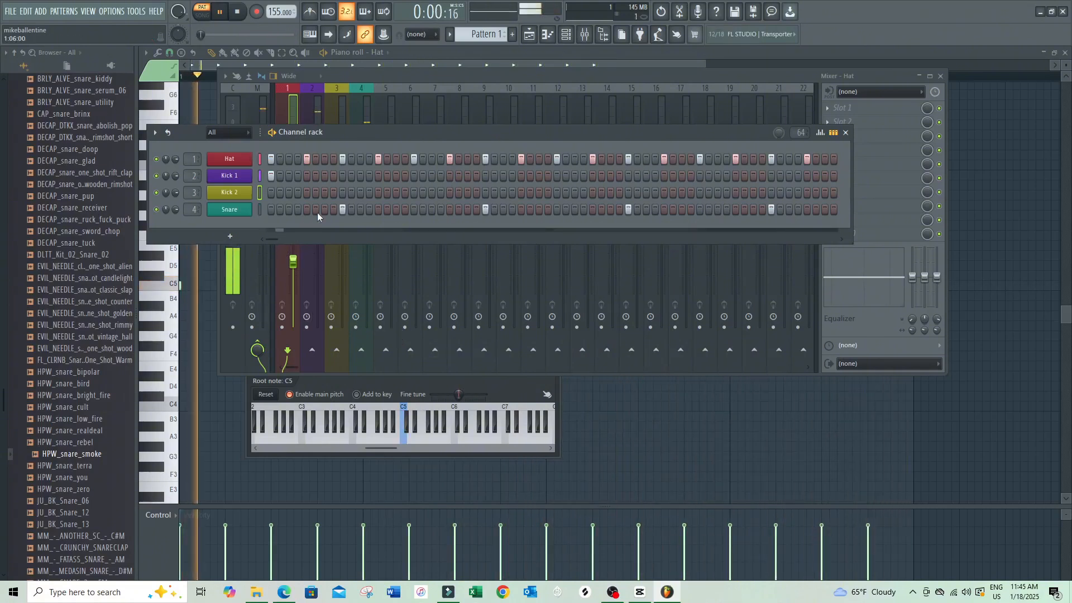
Place Kick 2 hits on steps 1, 7 and 13, clear every Kick 1 step, and play the pattern.
click(323, 176)
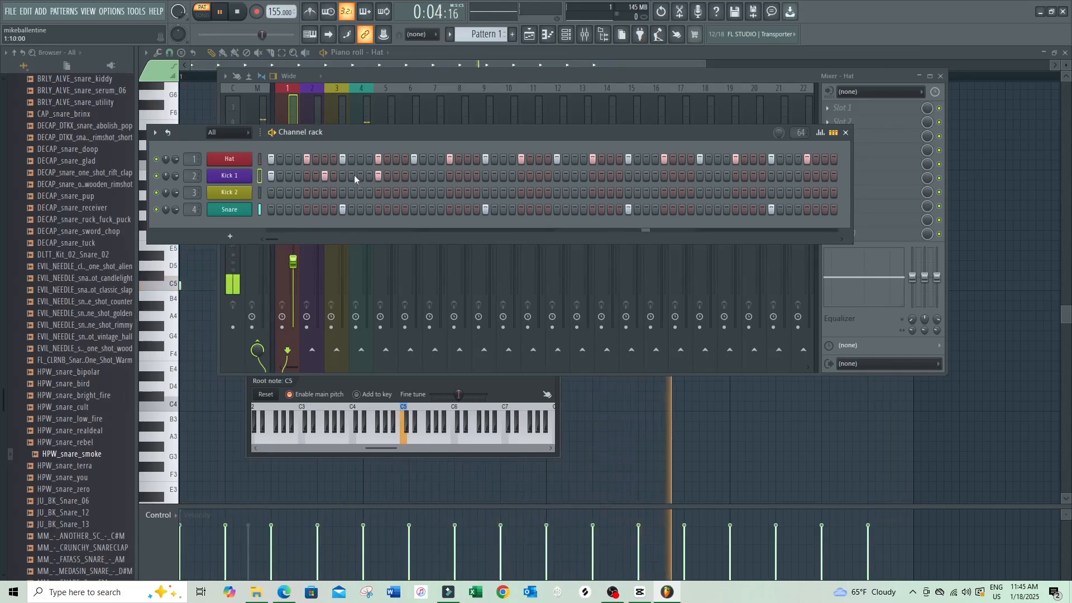
click(379, 193)
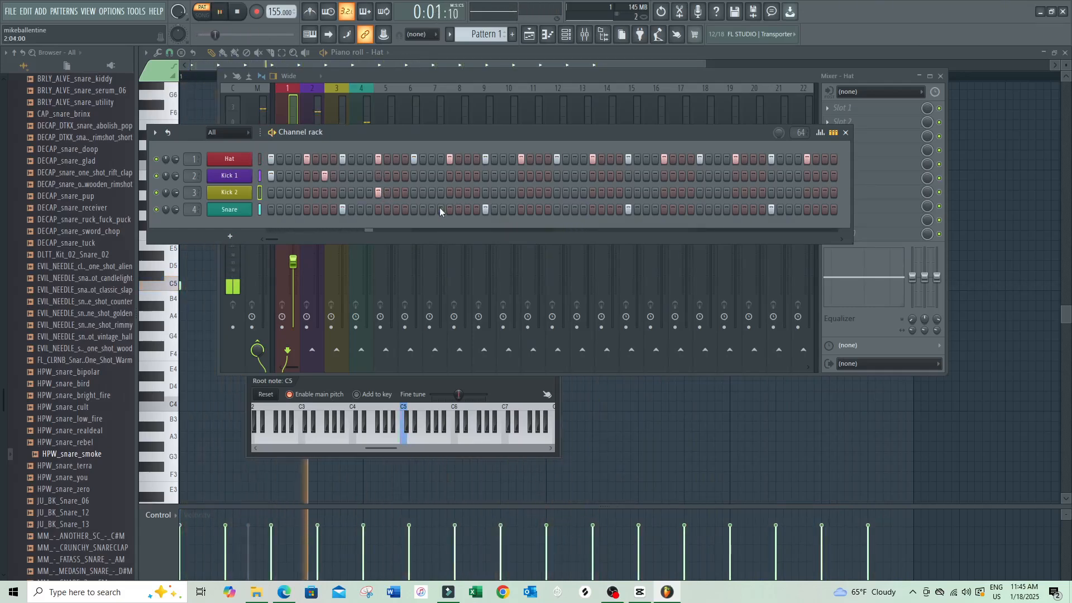
key(space)
click(325, 177)
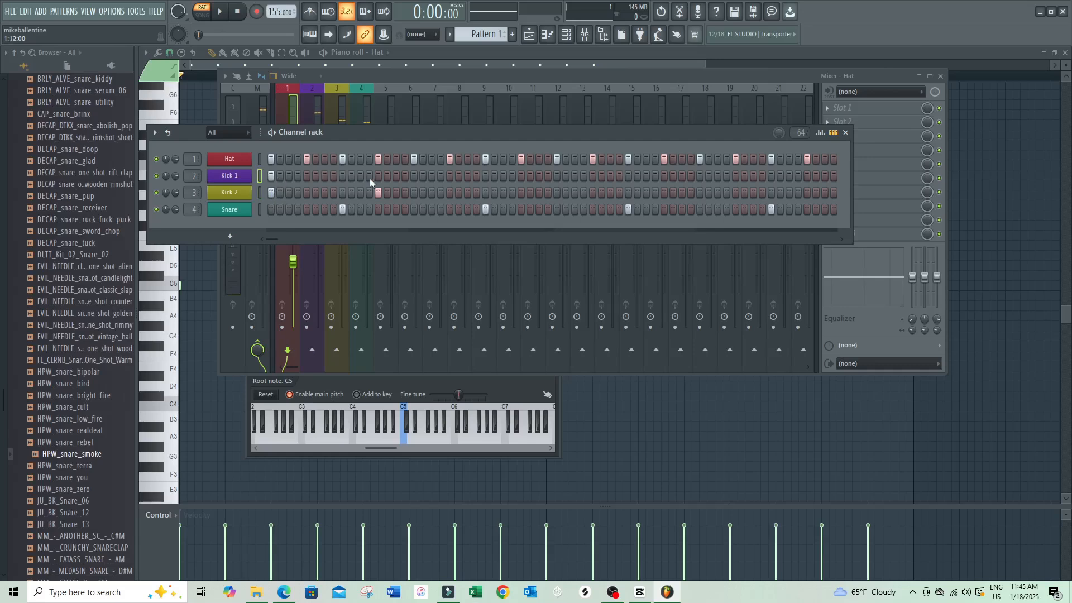
click(272, 177)
key(space)
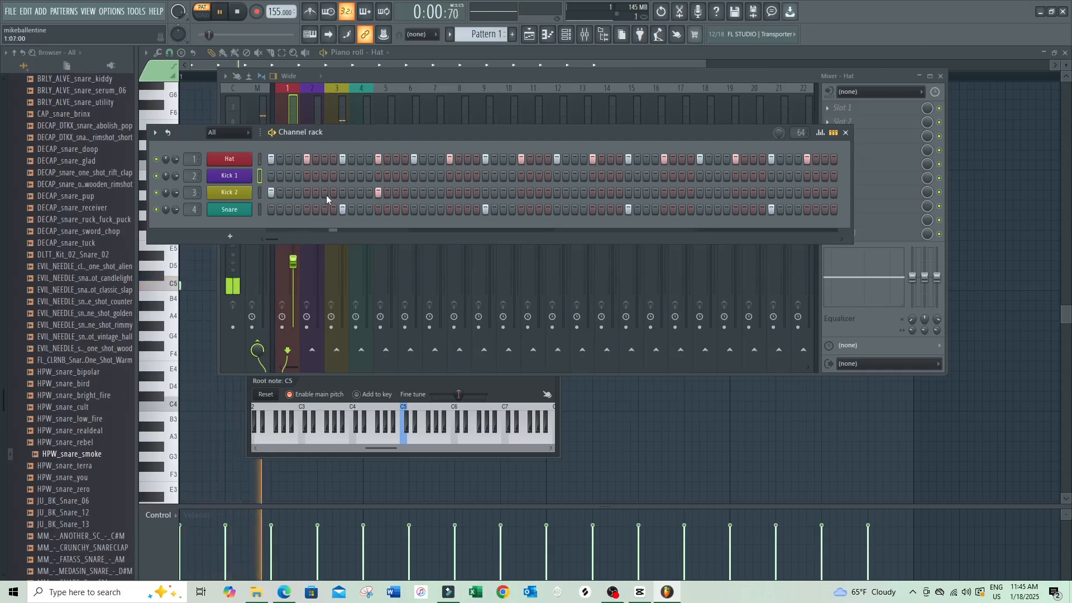
Draw two back-to-back C5 notes in the first half of bar 2 in Kick 2's piano roll.
right_click(249, 195)
click(276, 193)
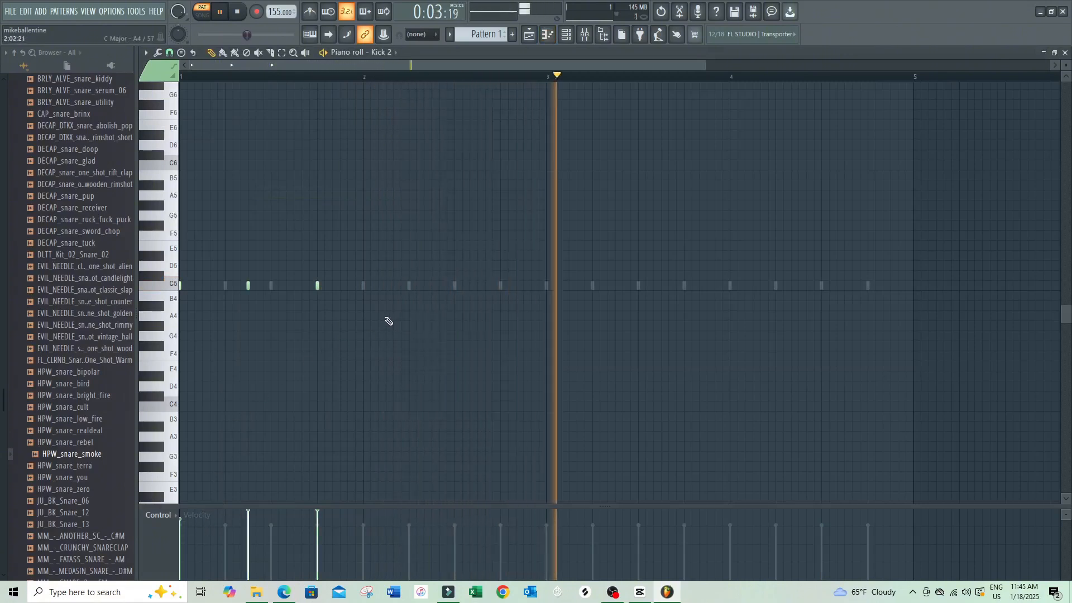
click(413, 285)
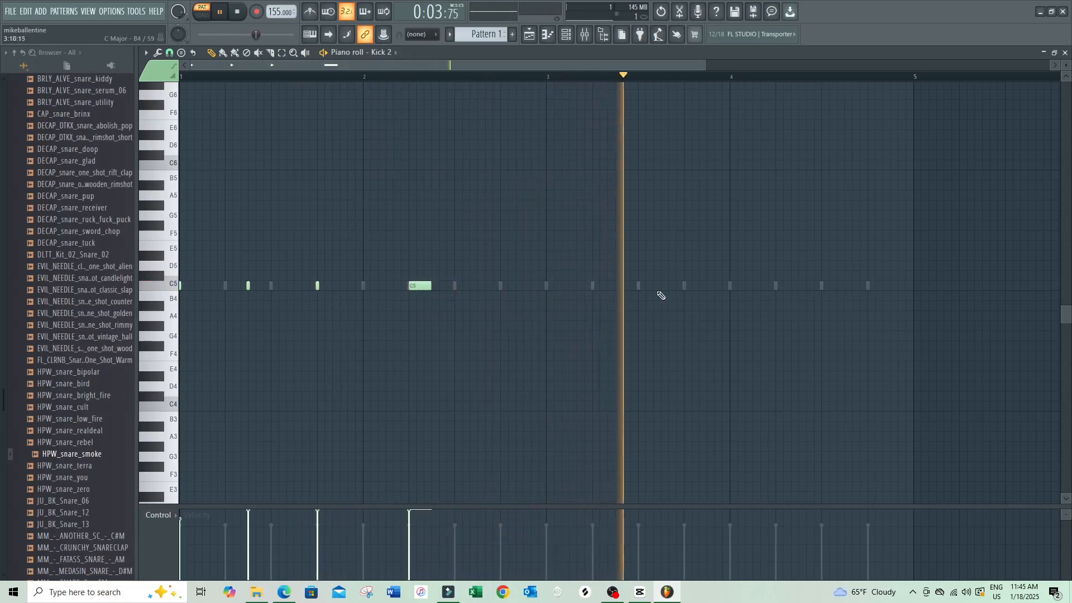
click(566, 34)
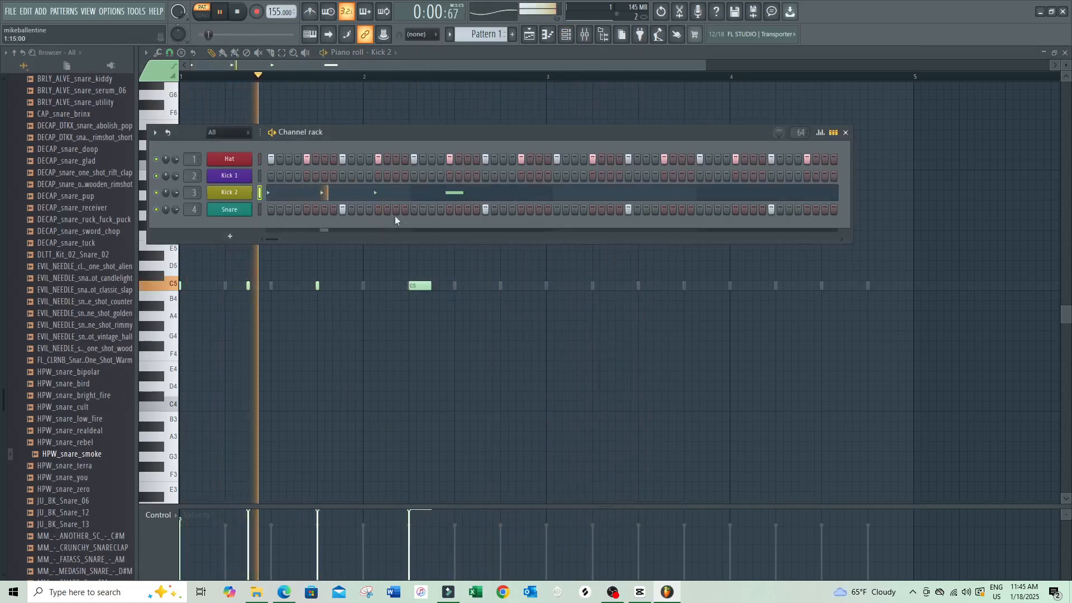
click(441, 193)
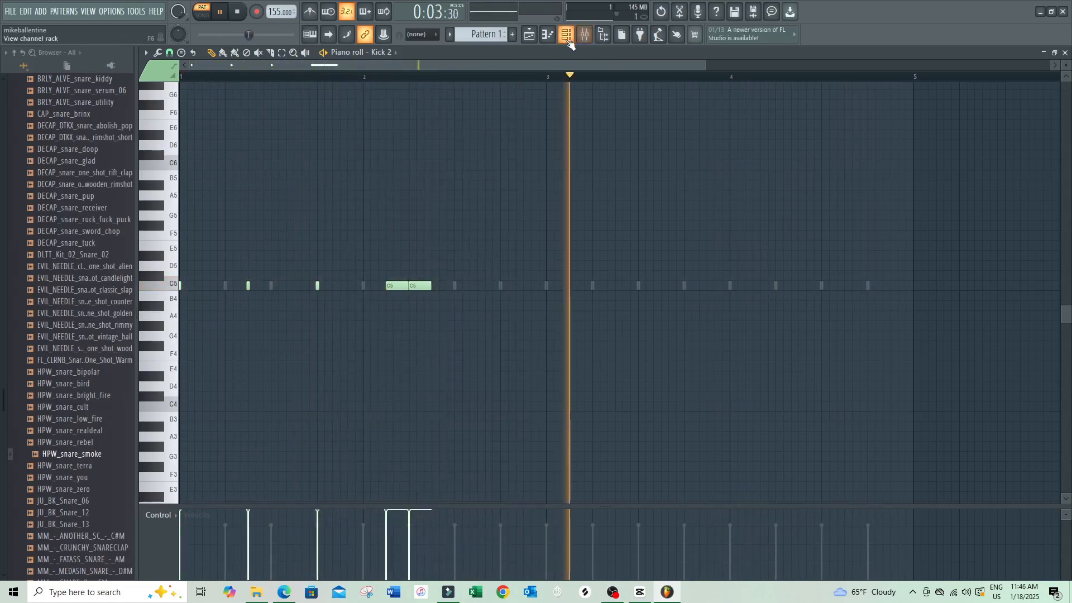
Move the last Snare hit from step 57 to step 61 in the channel rack.
click(566, 35)
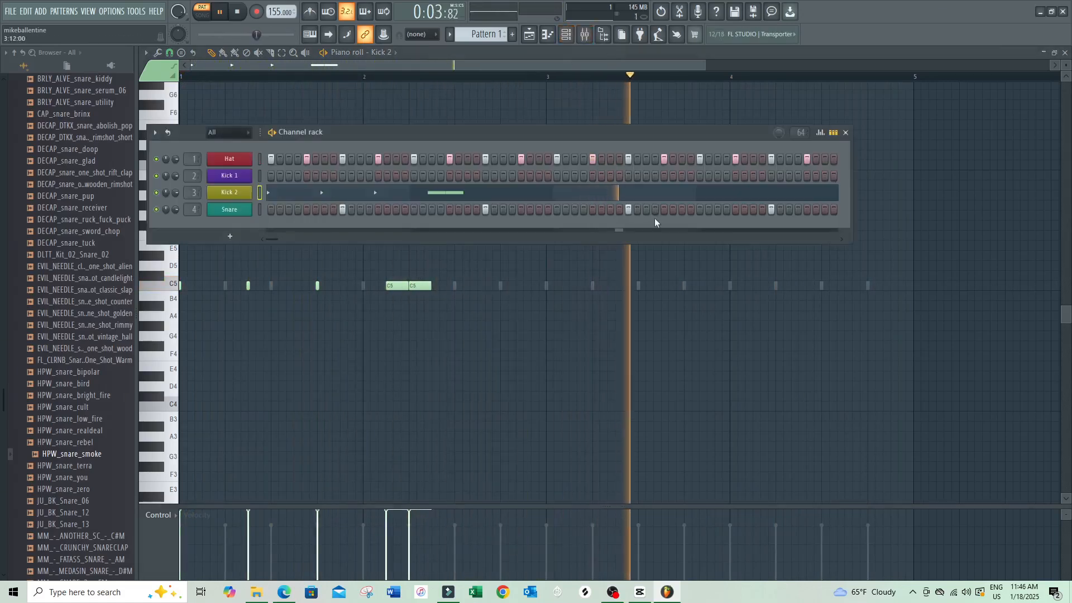
click(771, 210)
click(807, 209)
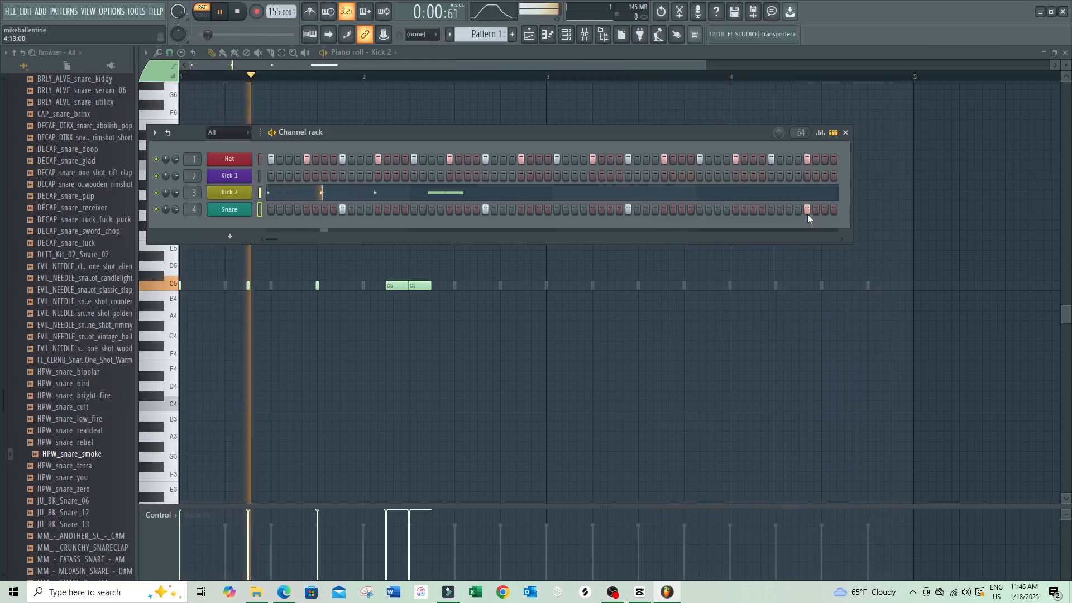
Add Kick 2 C5 notes: two back-to-back at the start of bar 3, one at its end and one in bar 4.
click(624, 197)
click(628, 200)
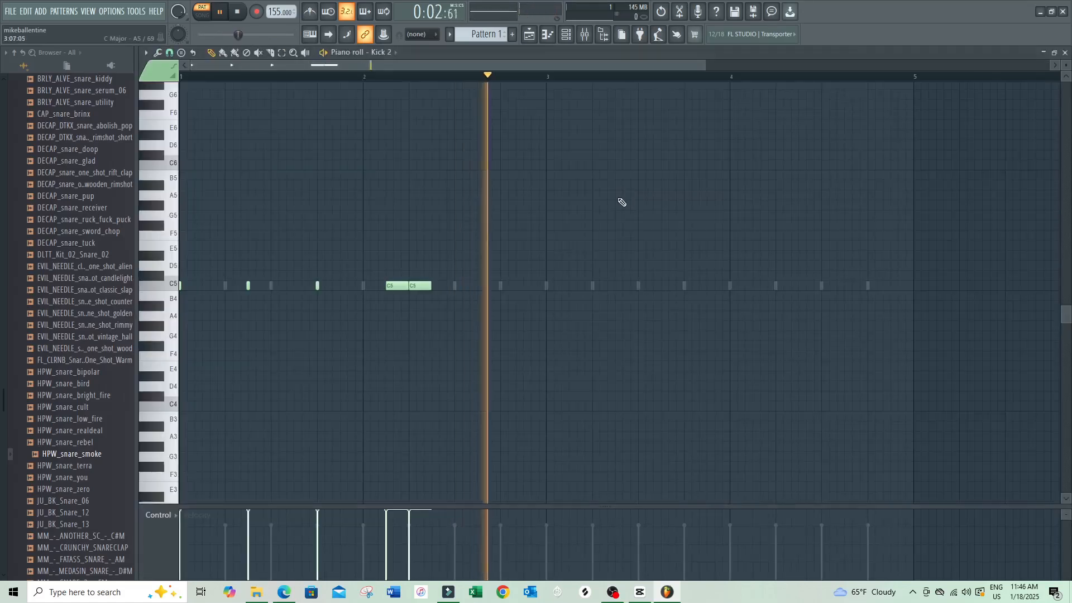
click(551, 287)
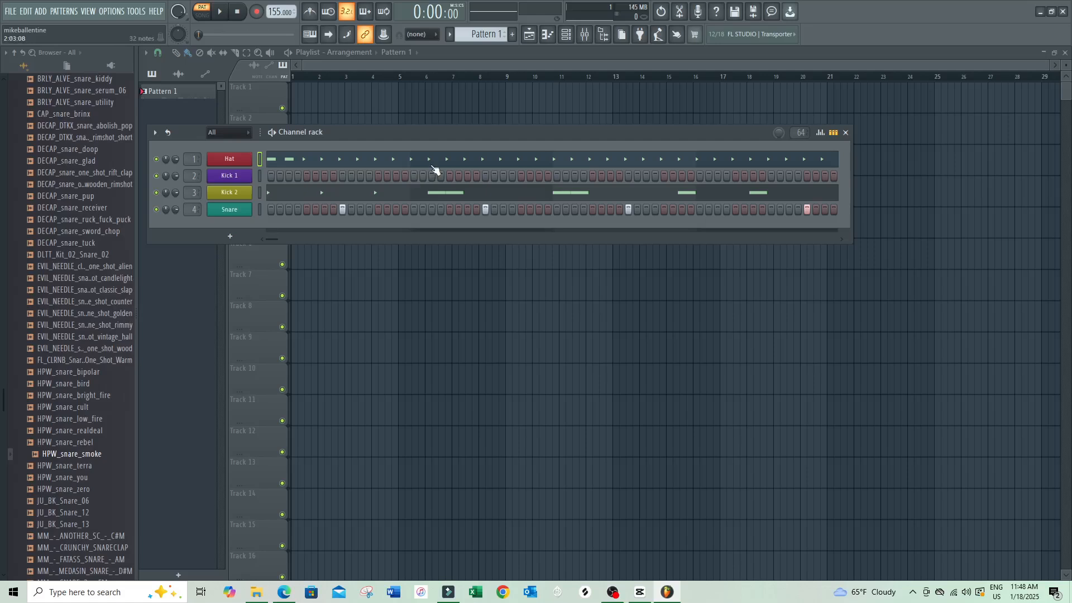
Try an extra C5 note between the first two Hat notes in the piano roll and delete it.
click(450, 163)
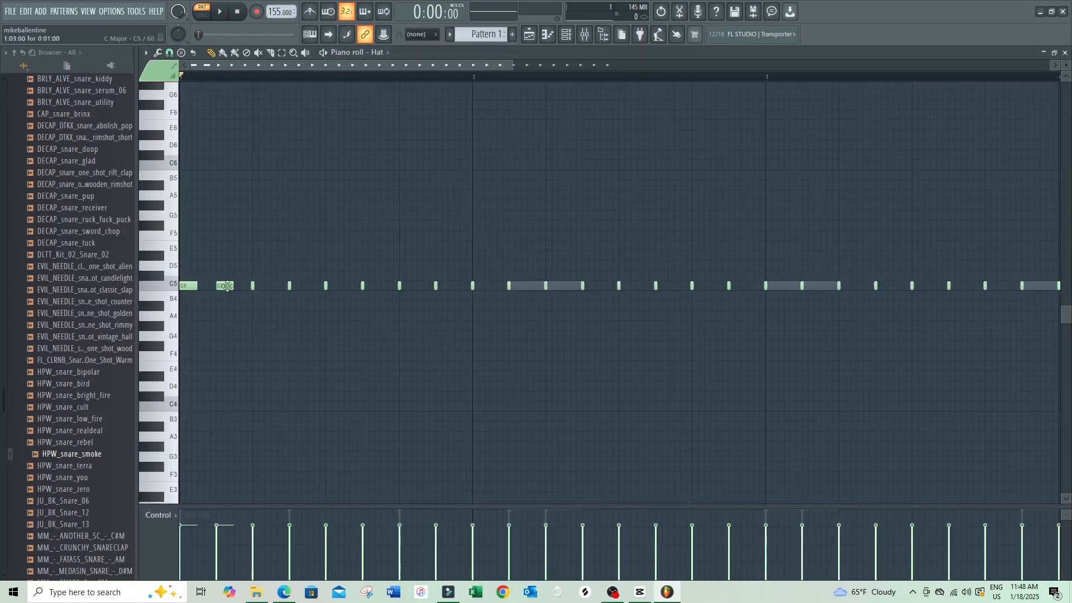
drag(207, 287, 201, 290)
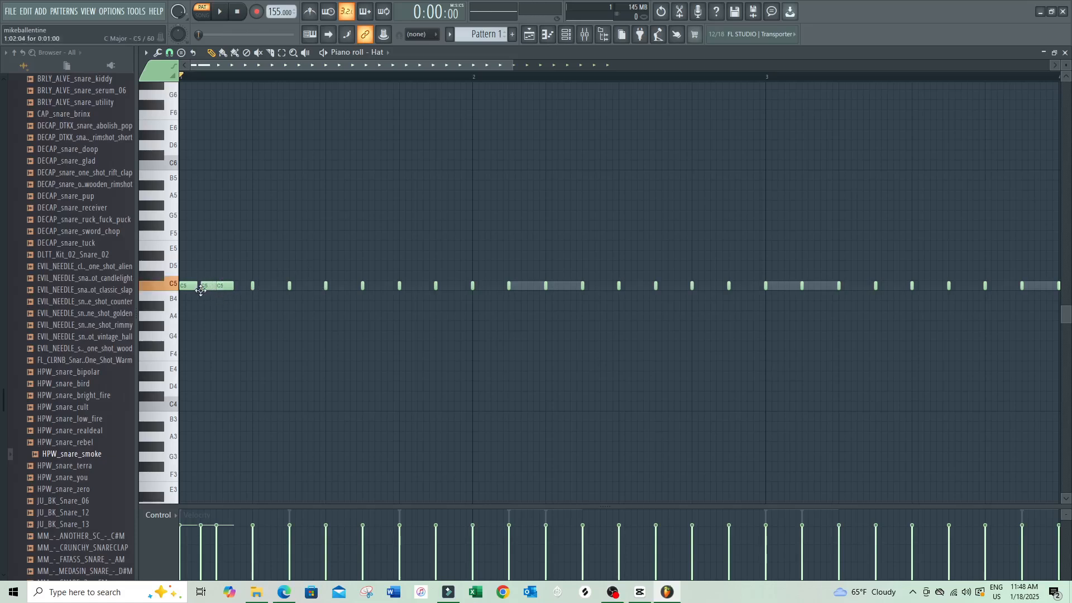
right_click(205, 290)
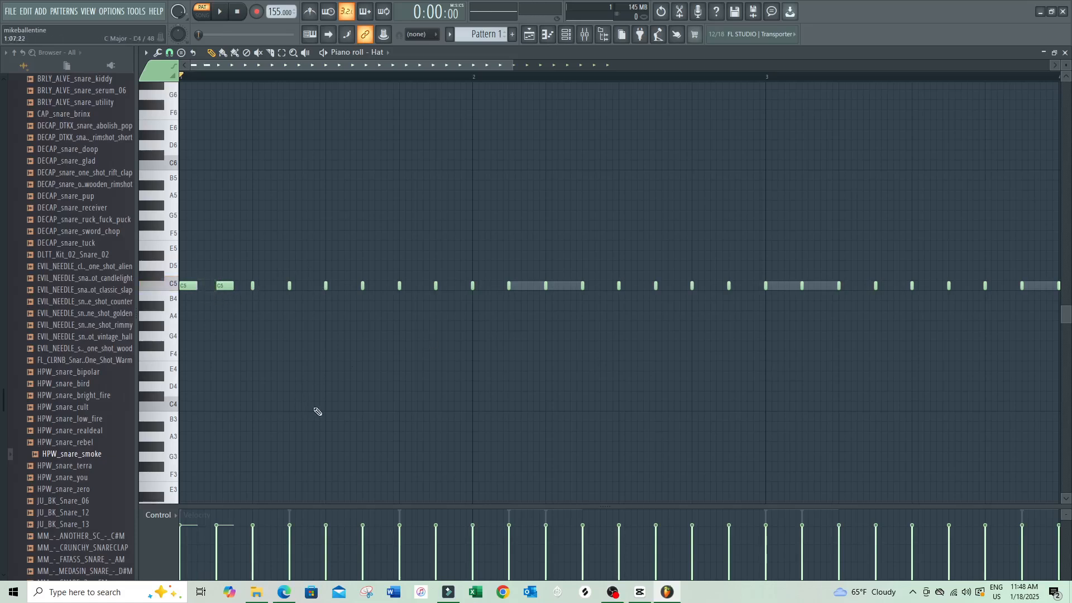
Play the pattern, try the bar 2 Snare hit on step 29, and move it back to step 25.
key(space)
key(F6)
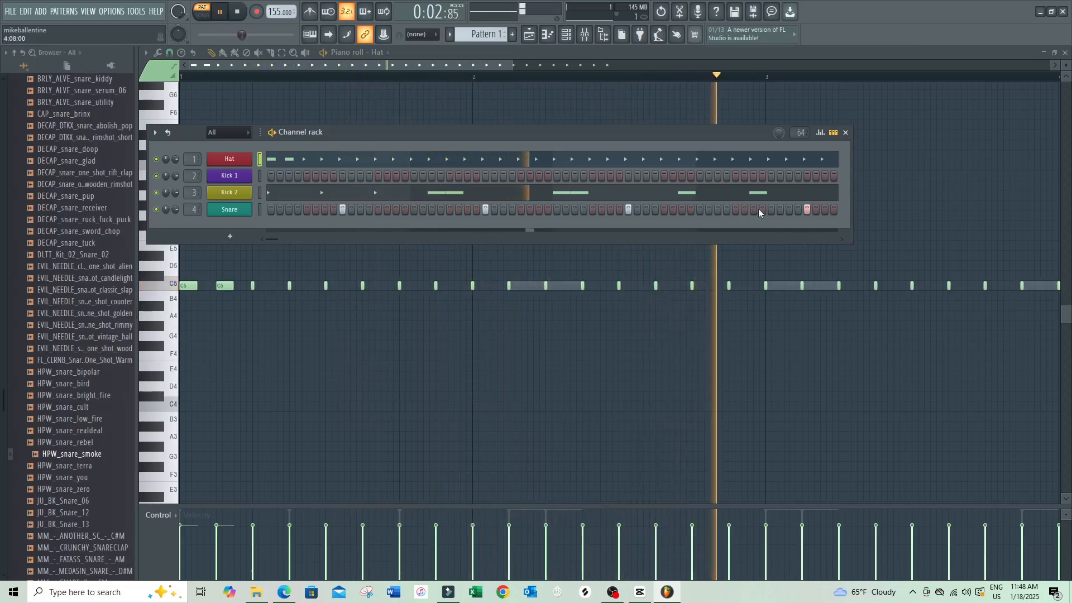
click(485, 211)
click(520, 211)
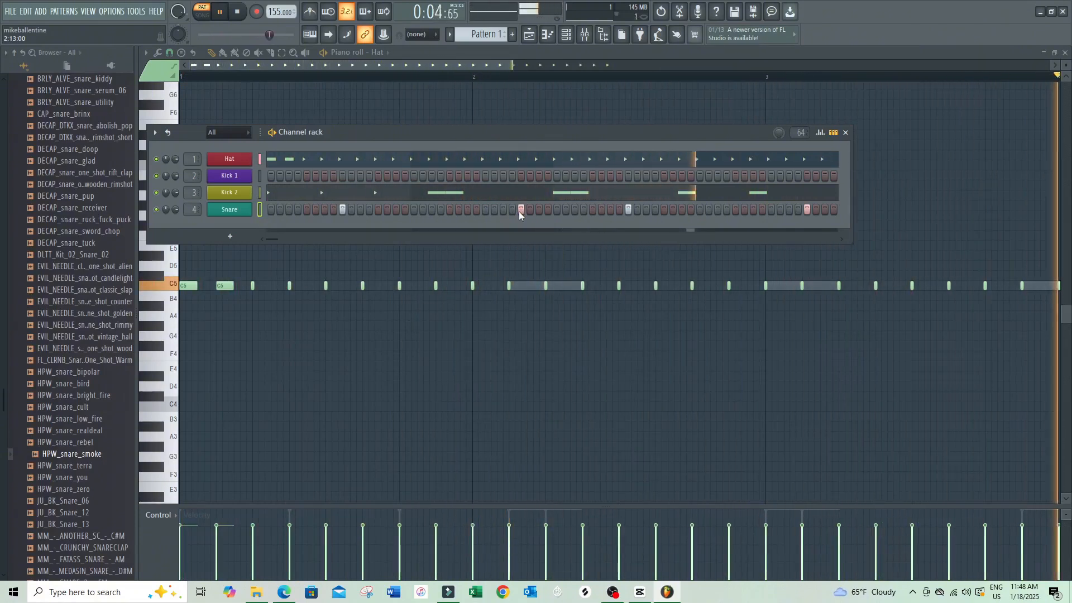
click(485, 209)
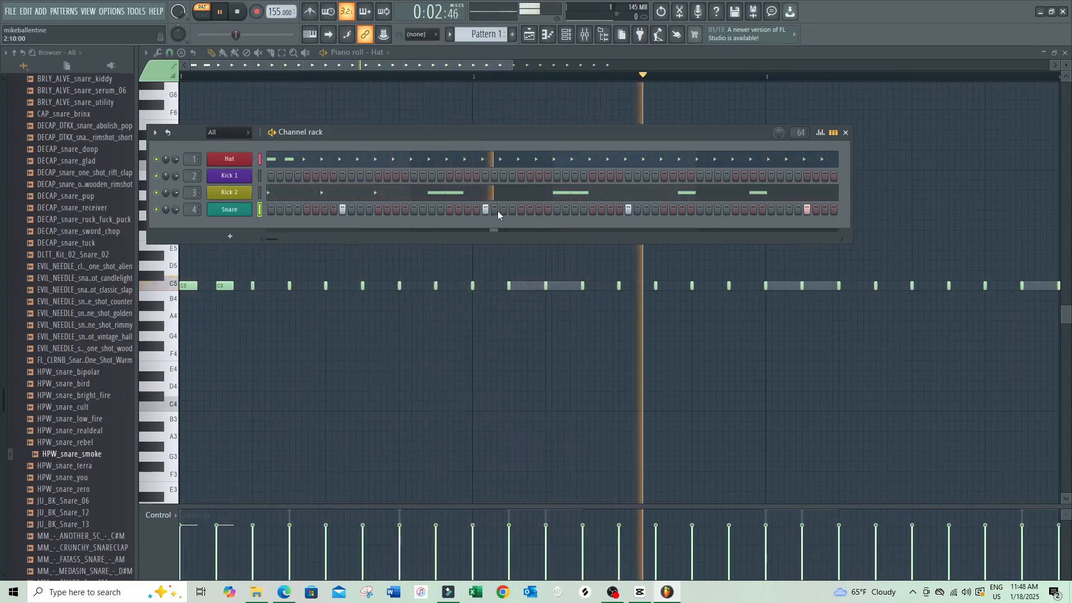
Review Kick 2's notes across all four bars in the piano roll while the pattern plays.
key(F6)
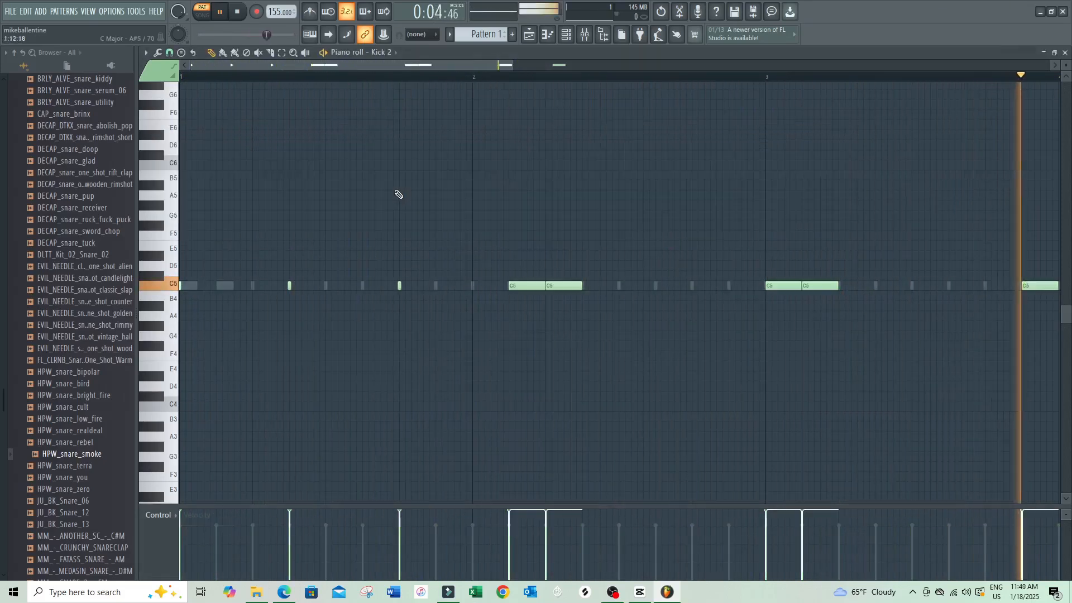
key(F5)
key(F6)
click(459, 198)
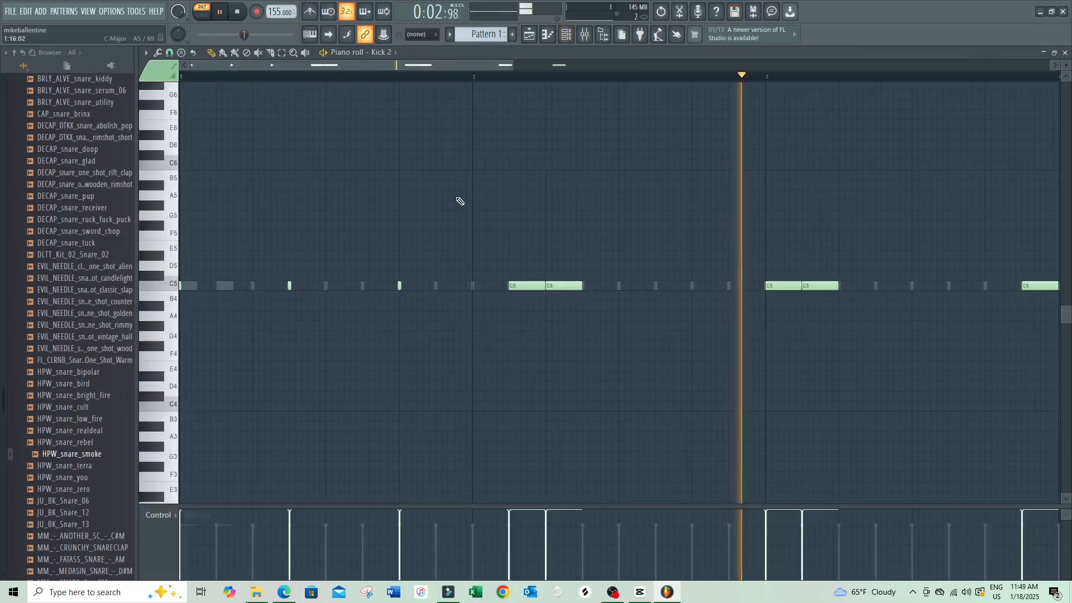
drag(512, 66, 698, 67)
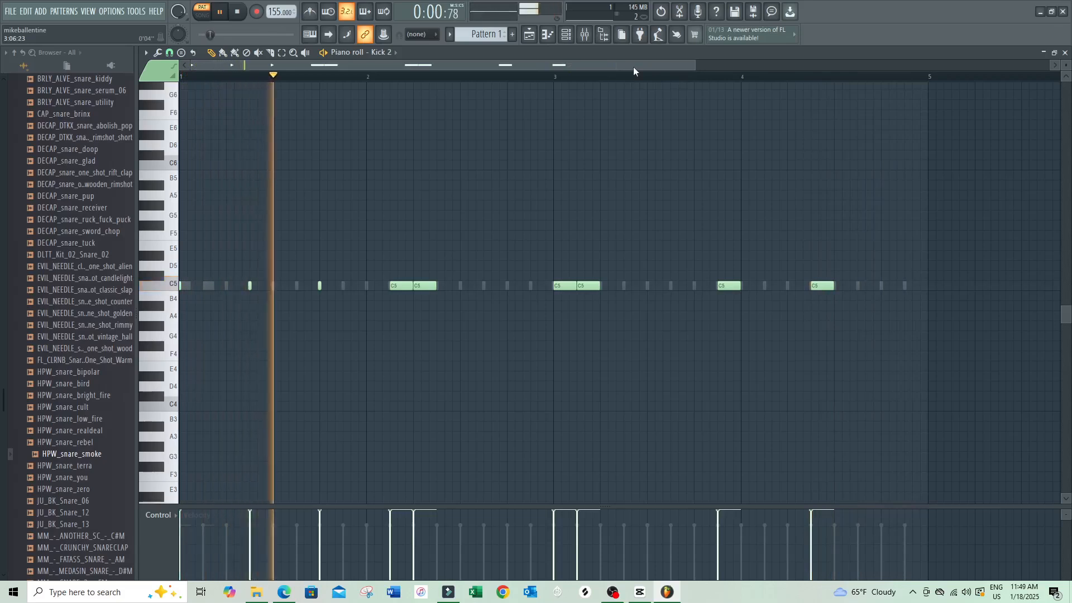
click(568, 41)
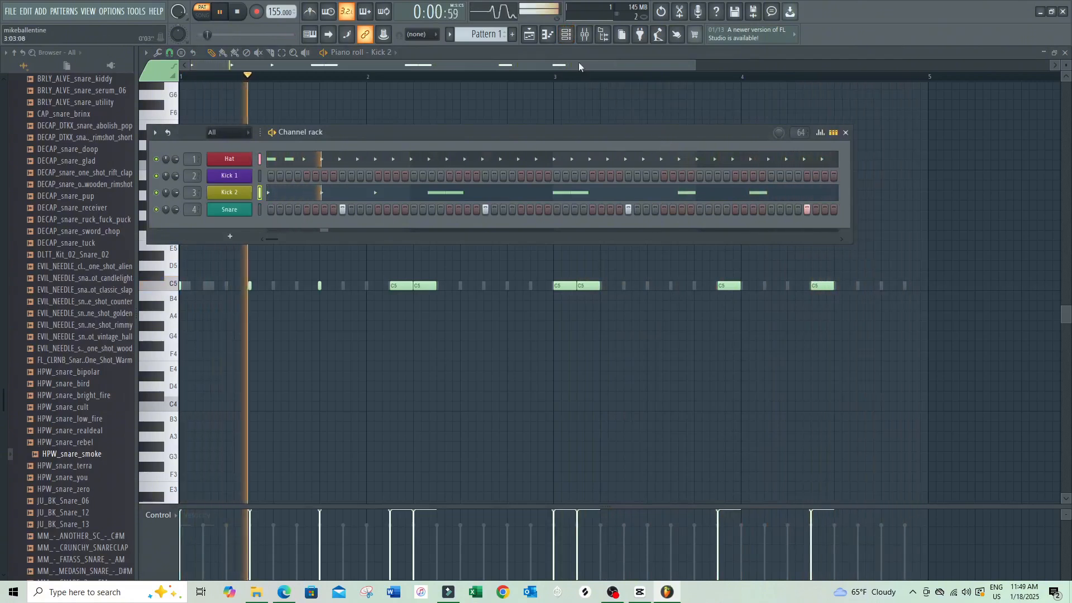
Place Pattern 1 on Track 1 of the playlist starting at bar 1, and stop playback.
click(530, 34)
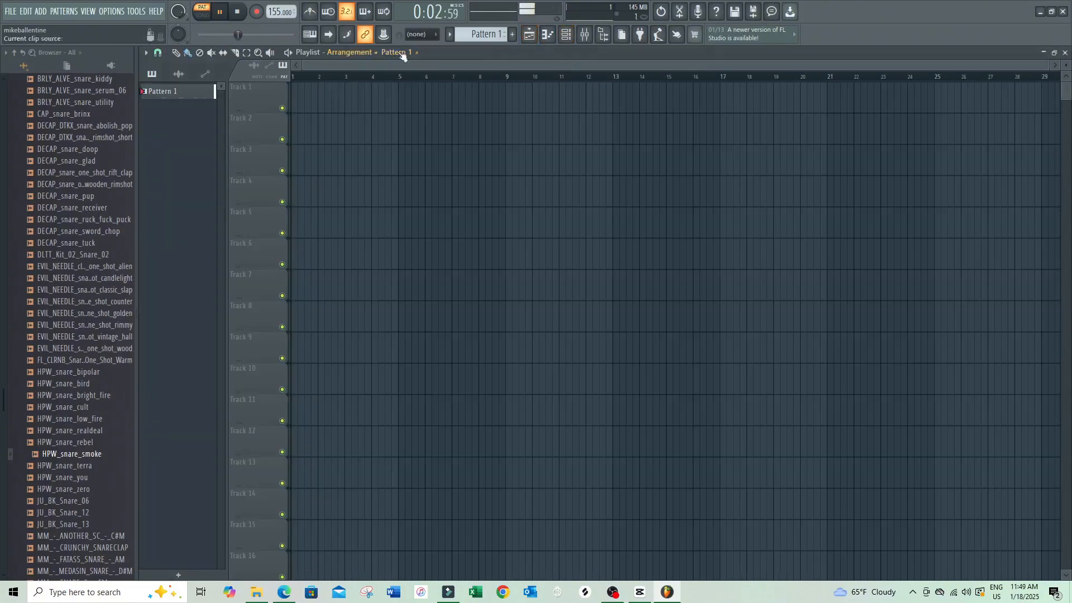
click(313, 103)
drag(286, 107, 299, 101)
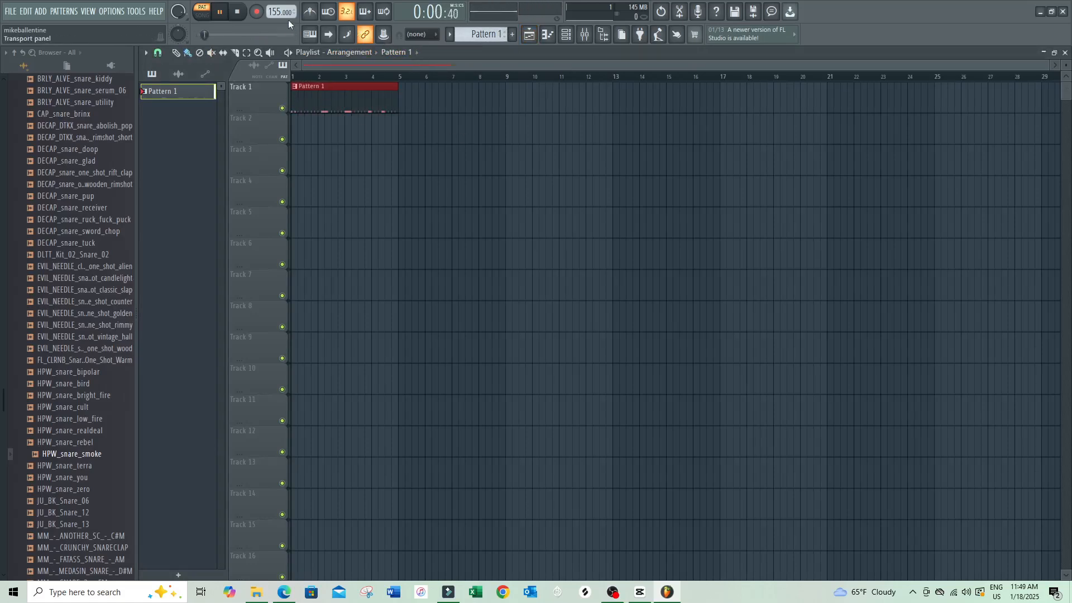
click(237, 12)
Play and stop the pattern with the Hat piano roll open, and view the note properties available for its control lane.
click(572, 38)
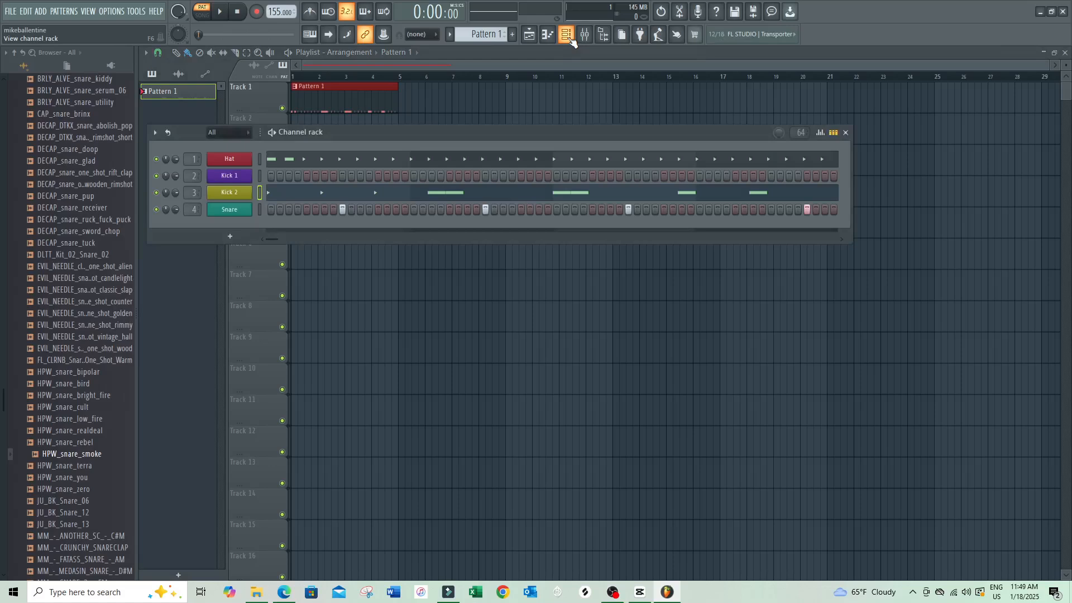
click(489, 163)
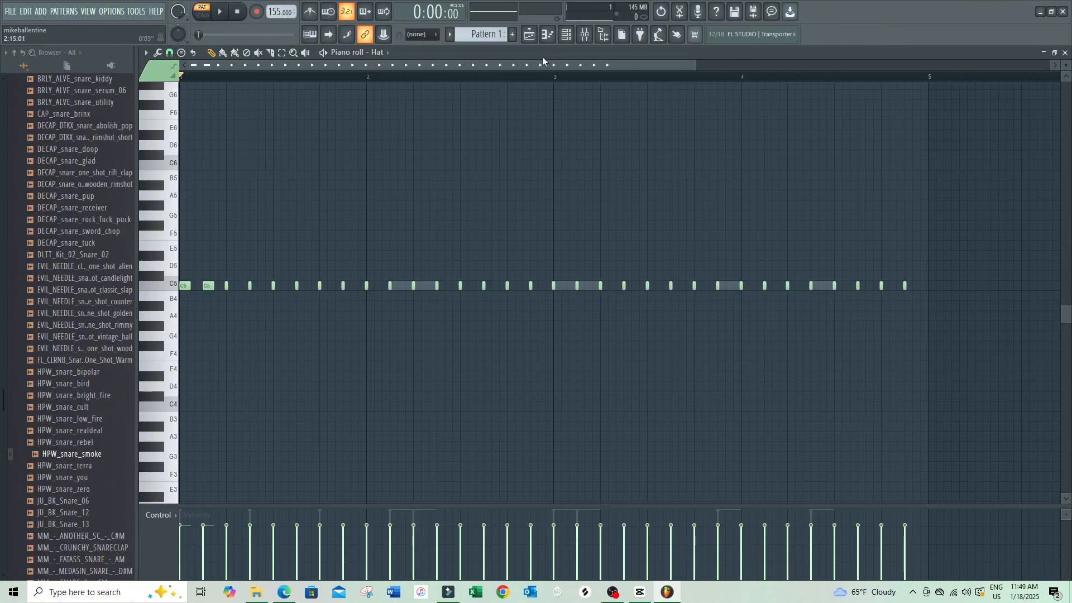
click(566, 34)
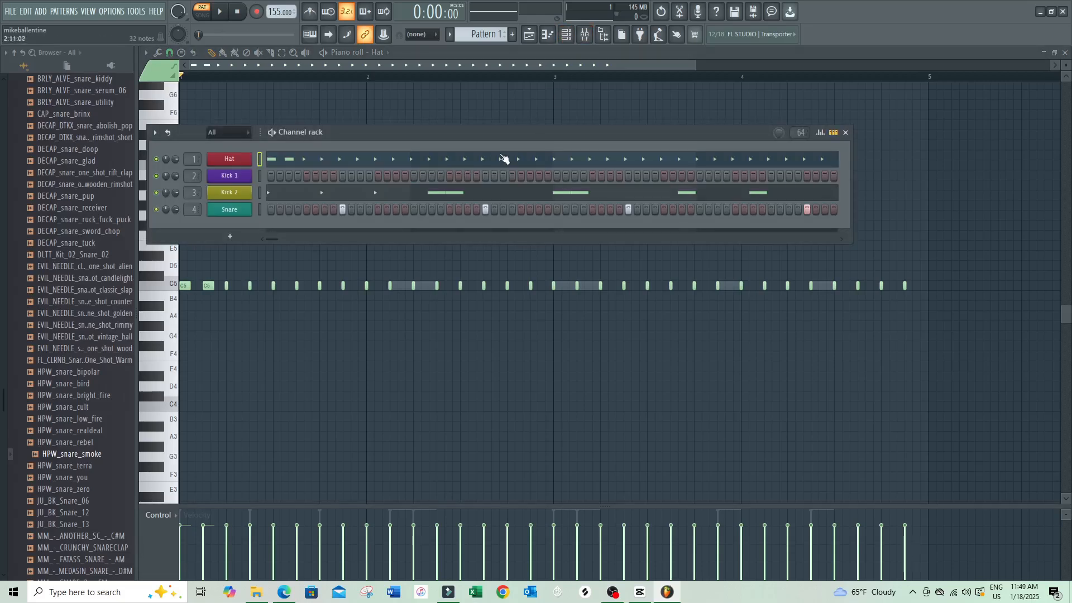
key(F6)
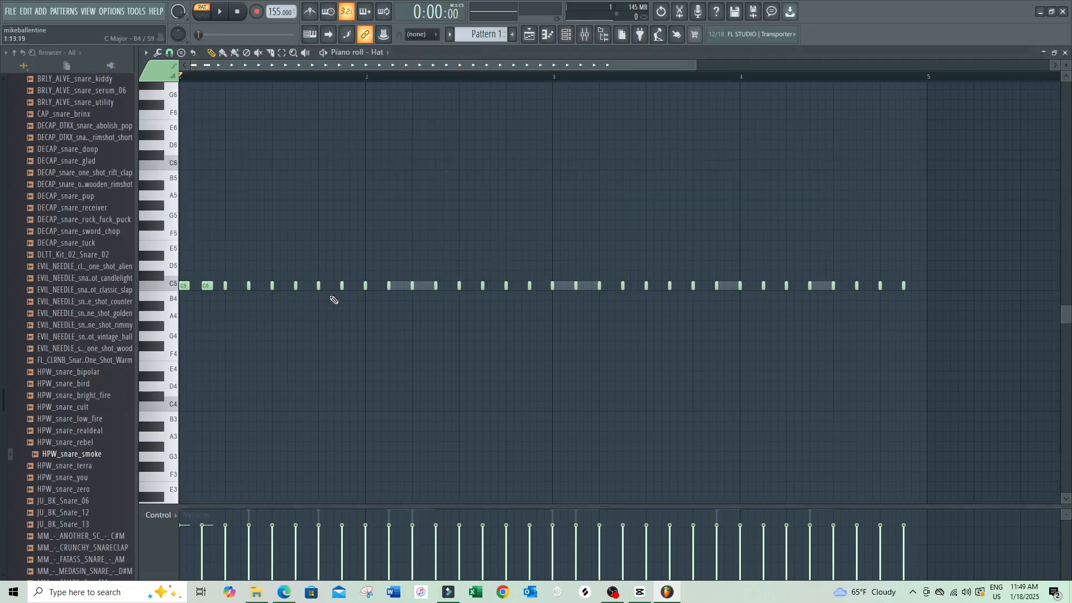
key(space)
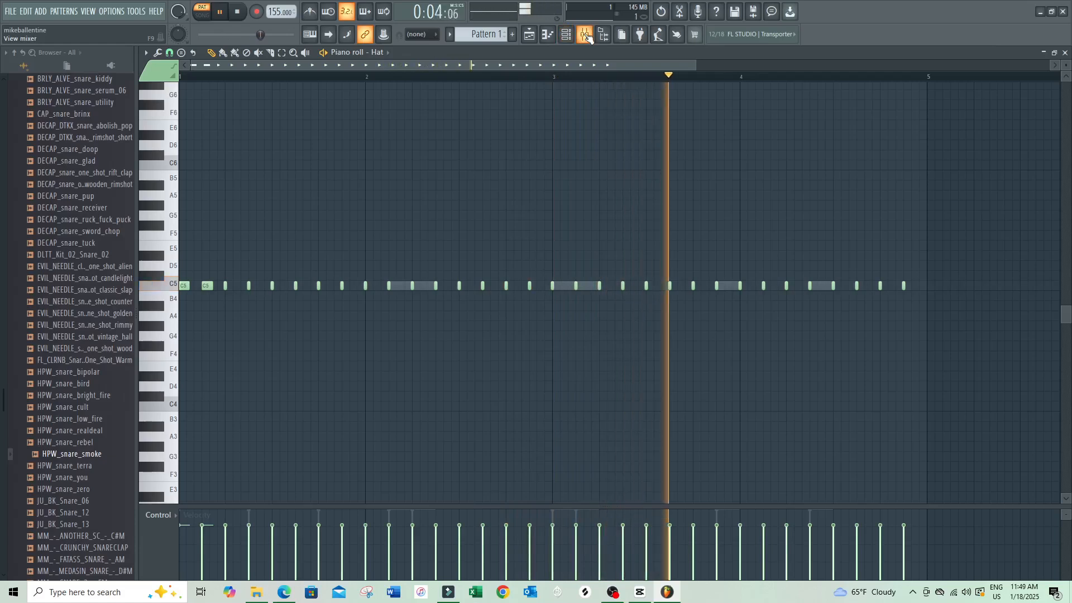
key(space)
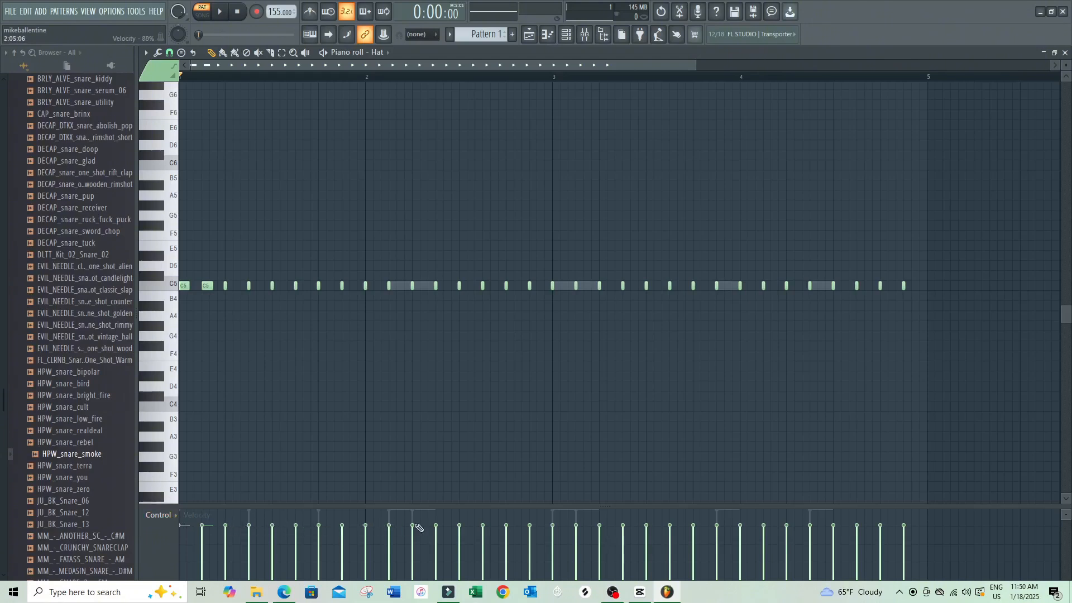
click(169, 517)
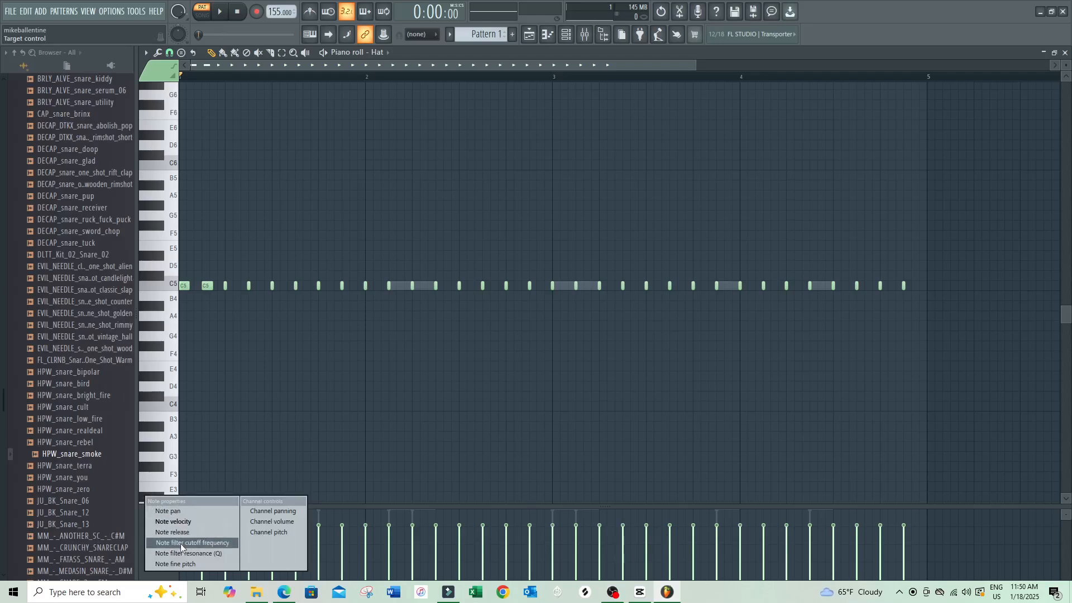
click(396, 62)
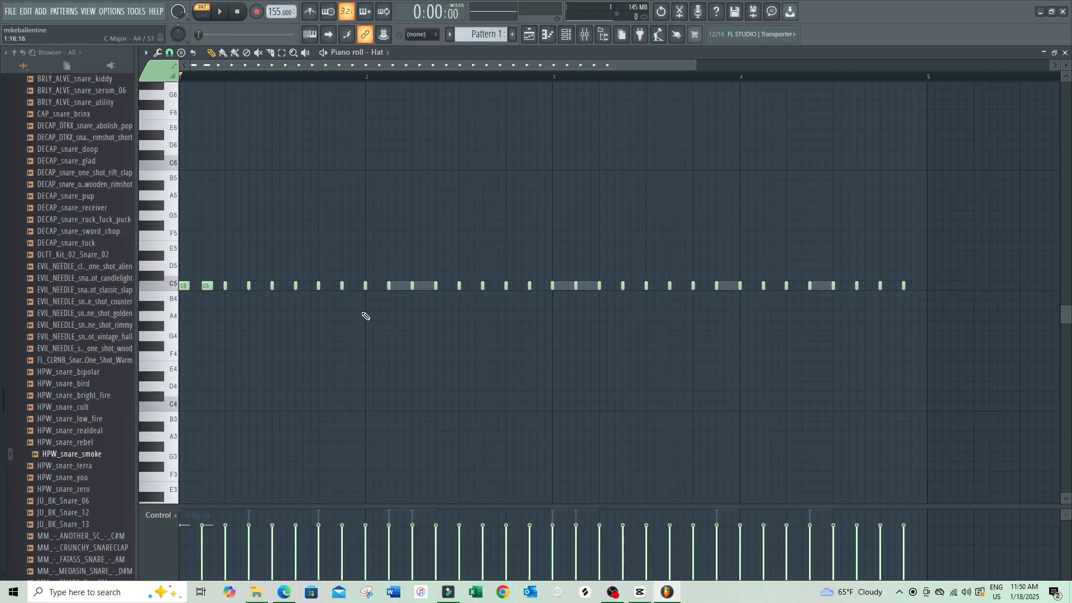
Select all Hat notes, randomize only their panning levels with the randomizer, and briefly play the pattern.
key(ctrl+a)
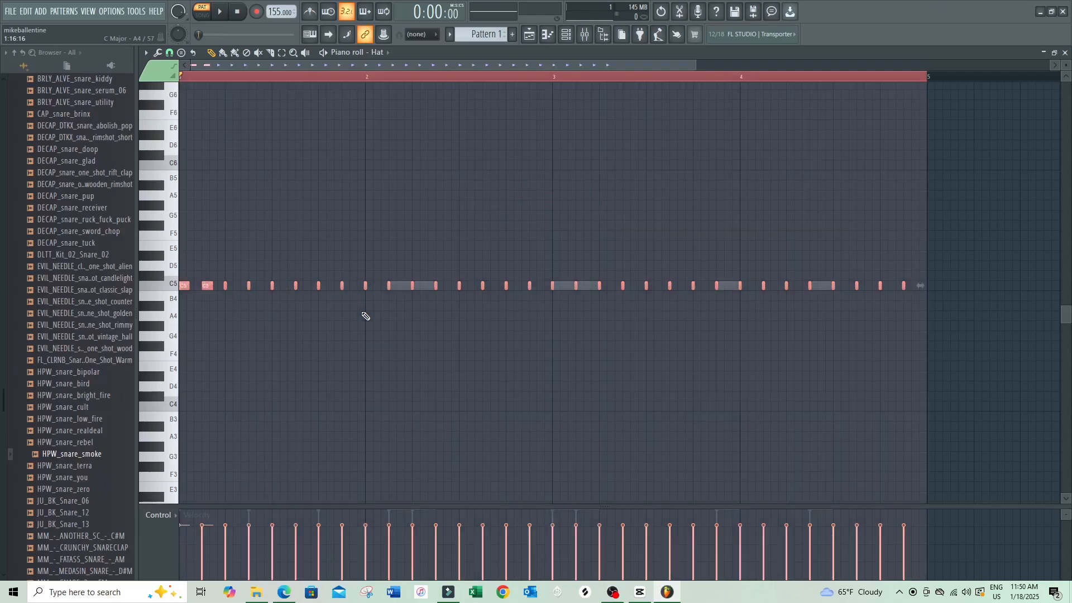
key(alt+r)
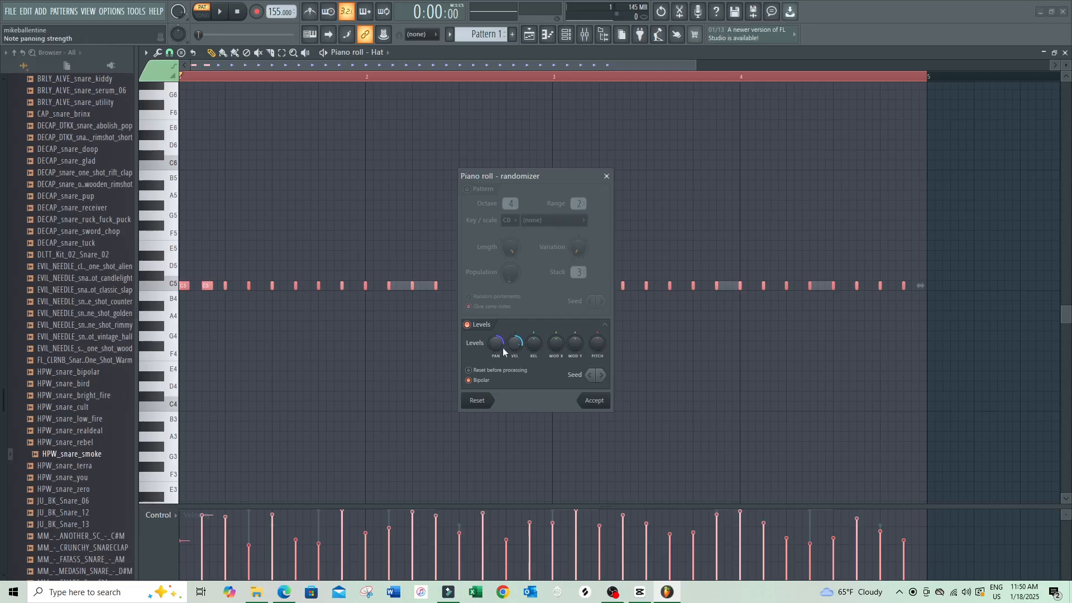
drag(499, 343, 509, 373)
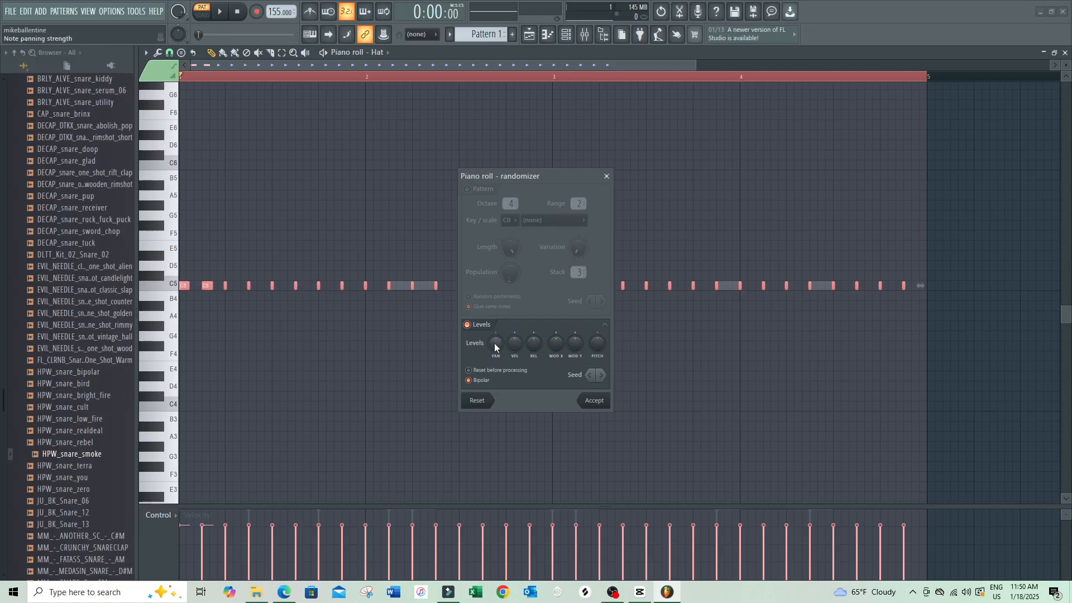
drag(494, 344, 494, 305)
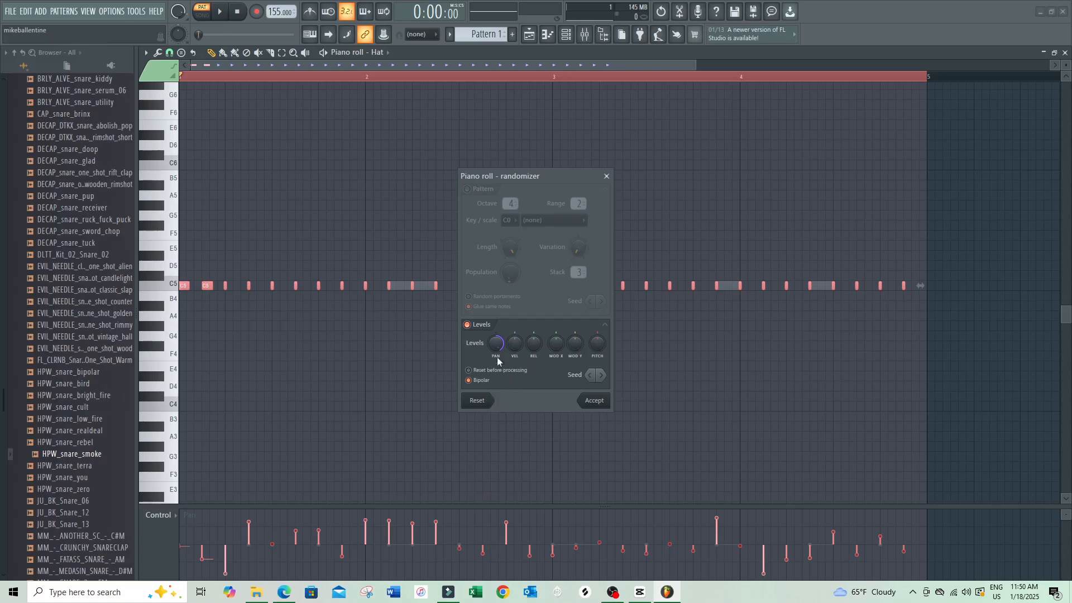
drag(498, 361, 499, 401)
drag(495, 344, 495, 308)
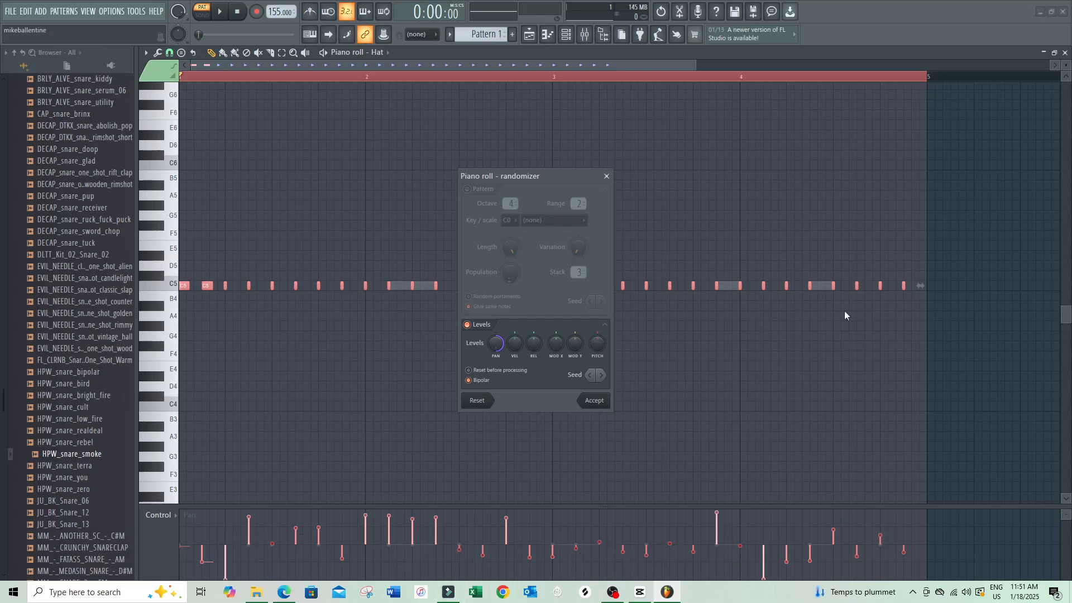
click(596, 401)
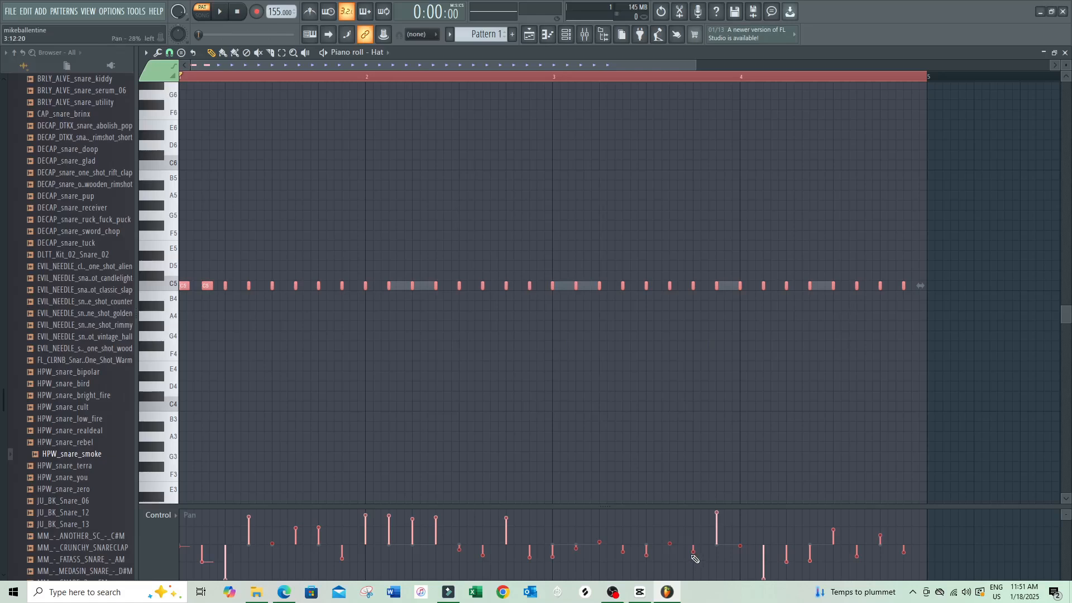
key(space)
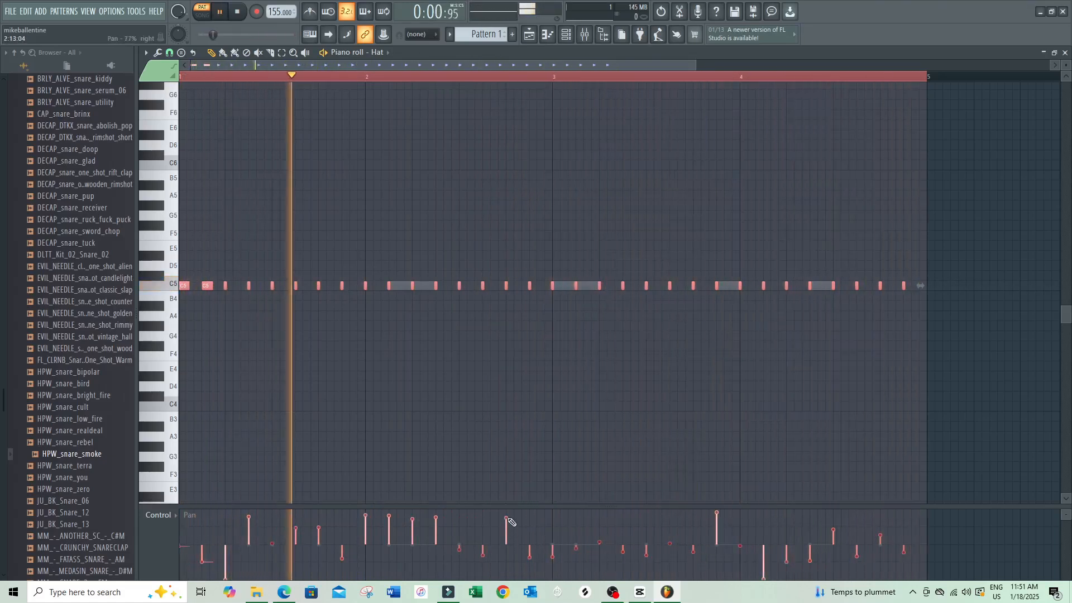
key(space)
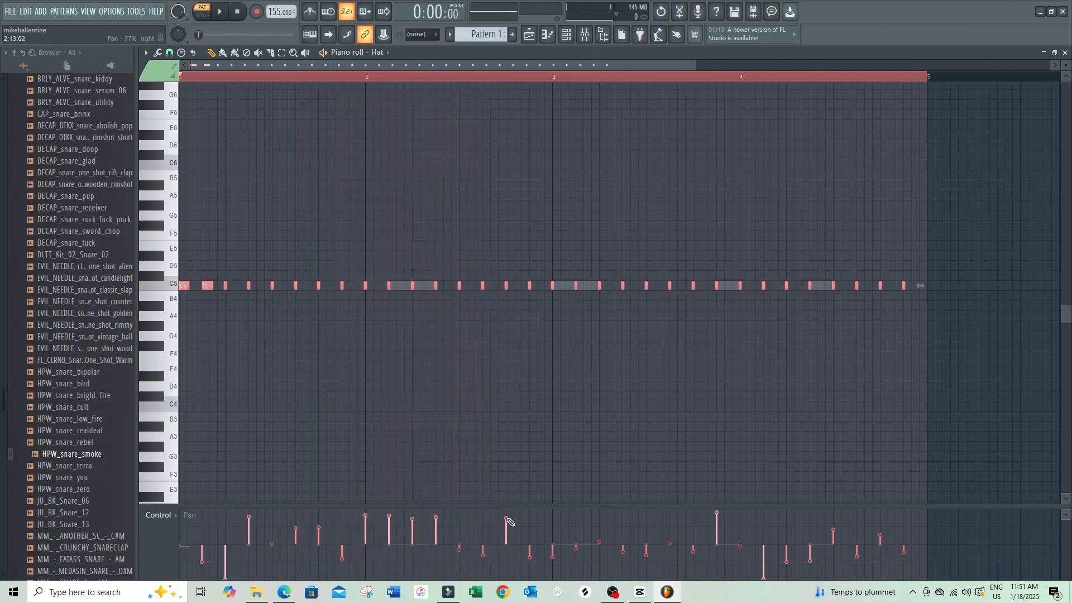
Reopen the randomizer for the Hat notes with pan at zero and randomize their velocity levels.
key(alt+r)
drag(496, 343, 494, 350)
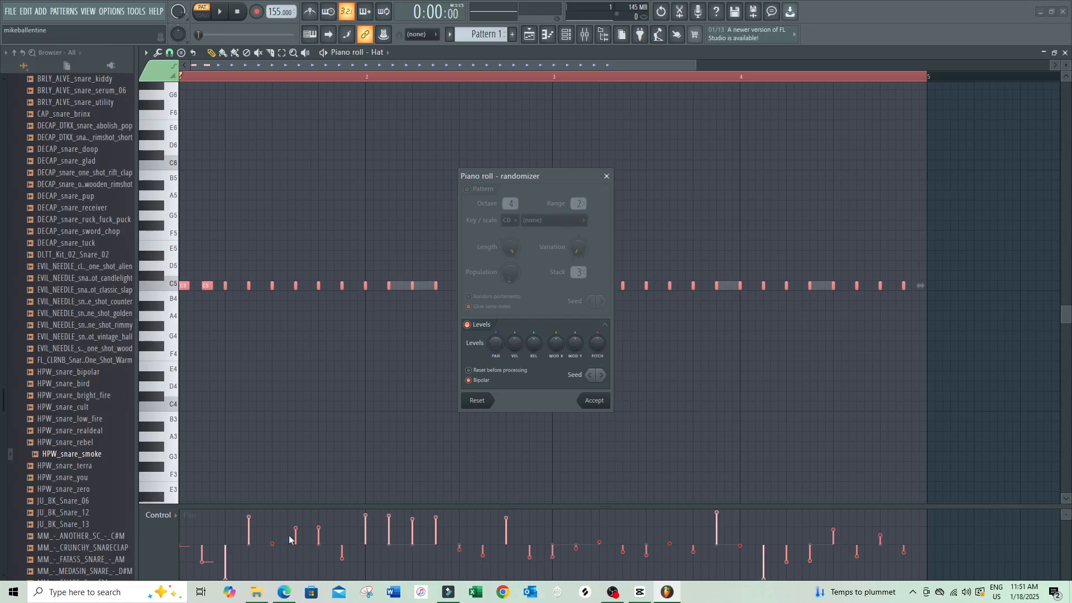
click(515, 343)
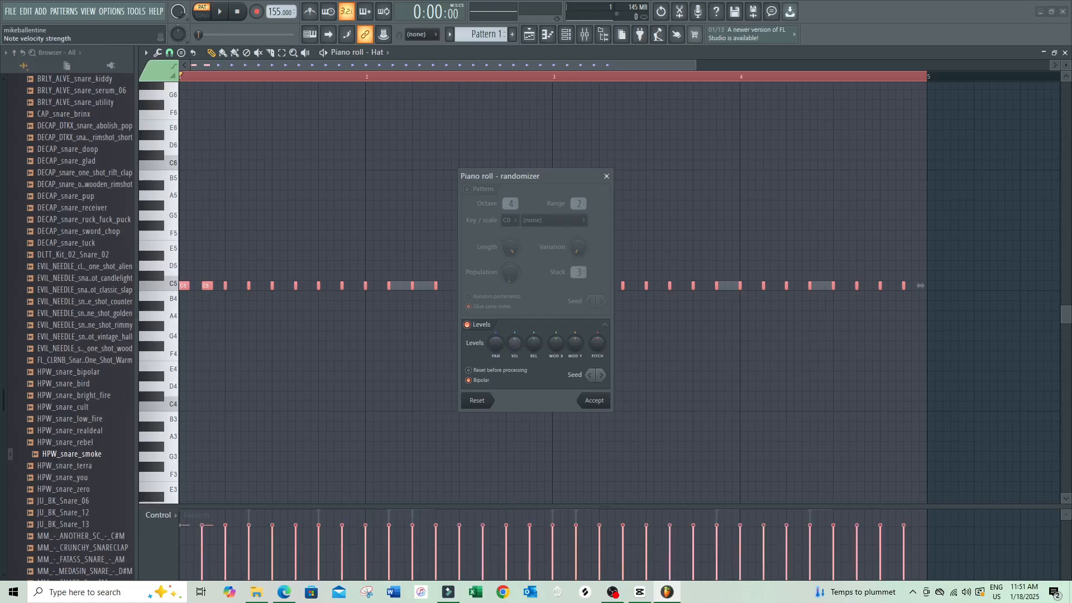
drag(515, 343, 514, 341)
drag(515, 342, 514, 329)
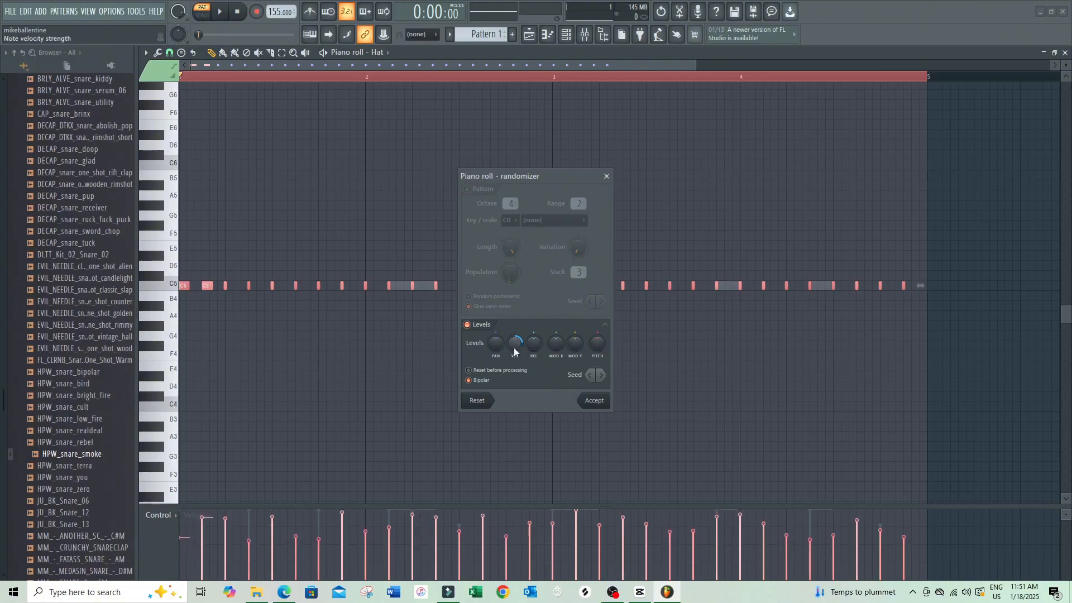
Add about 17% release randomization to the Hat notes while the pattern plays, and accept the randomized levels.
drag(534, 344, 535, 333)
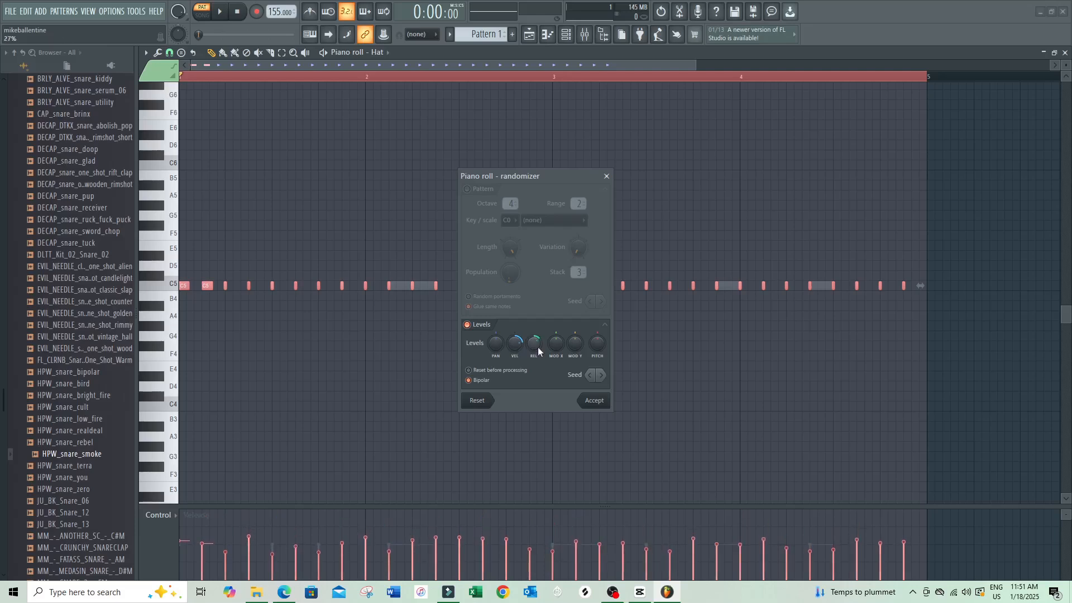
key(space)
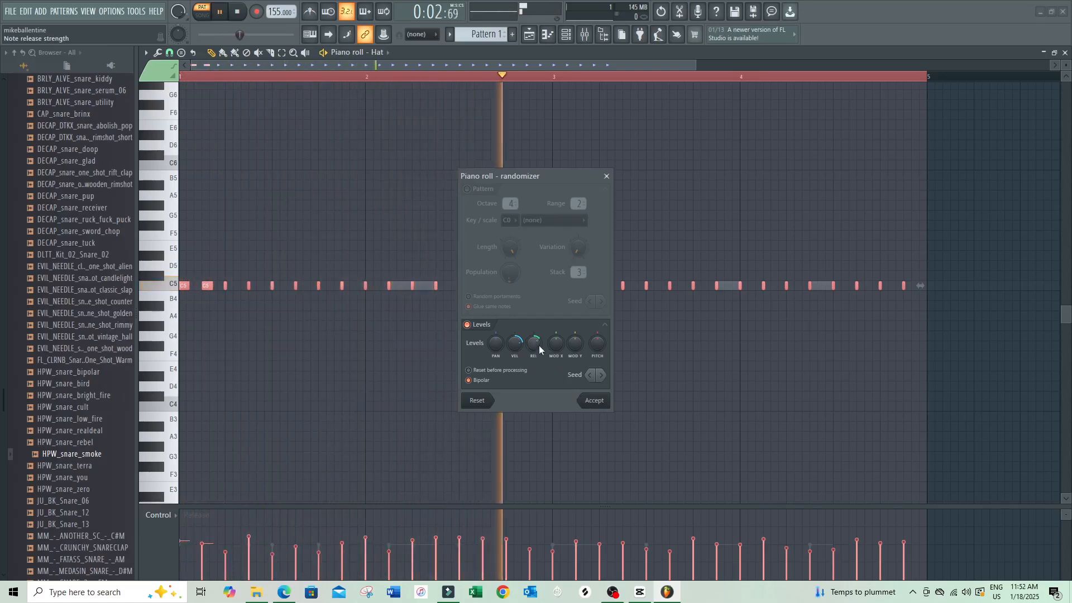
drag(538, 346, 535, 374)
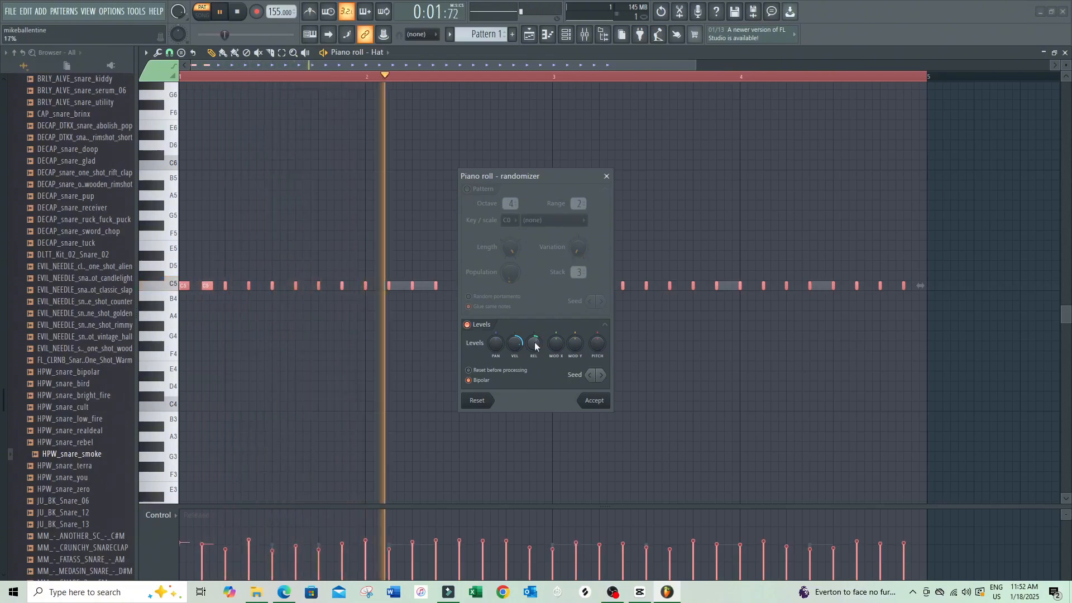
click(594, 400)
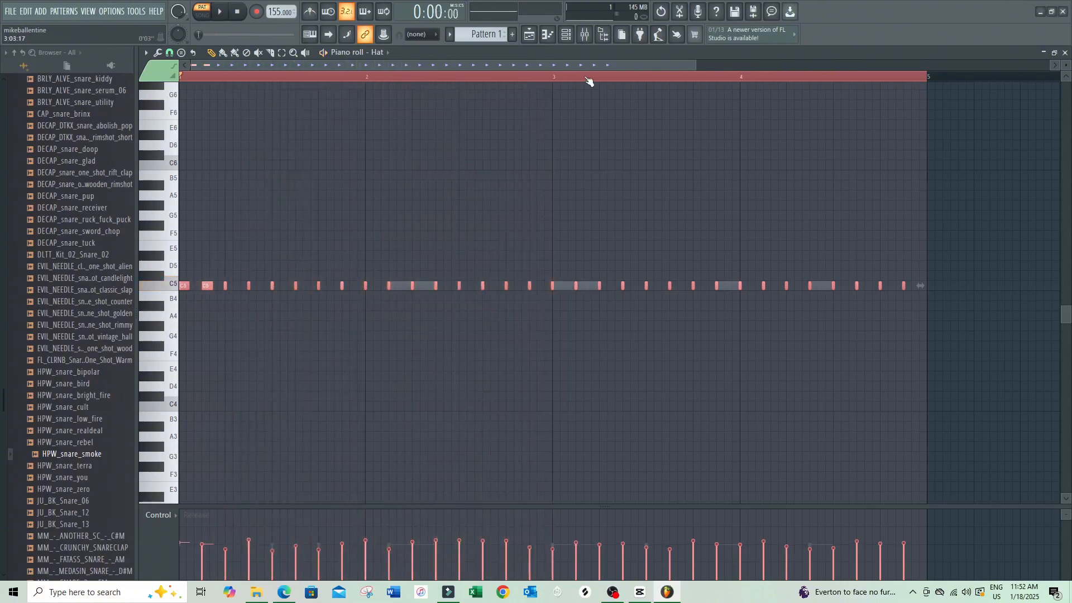
key(space)
Show the mixer with the Hat track and briefly play the pattern.
click(585, 34)
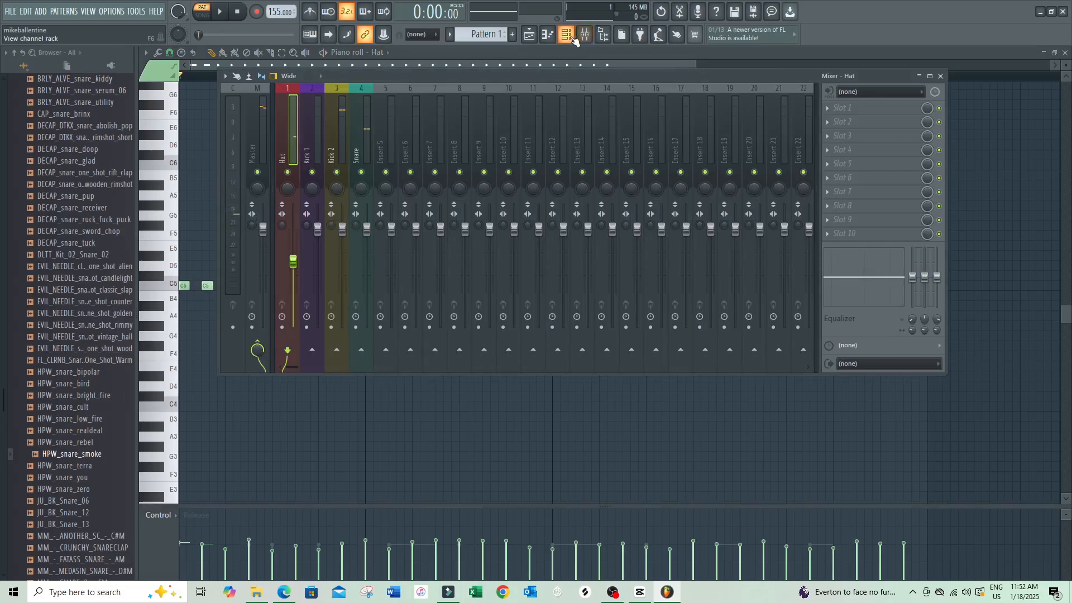
click(567, 35)
click(566, 34)
key(space)
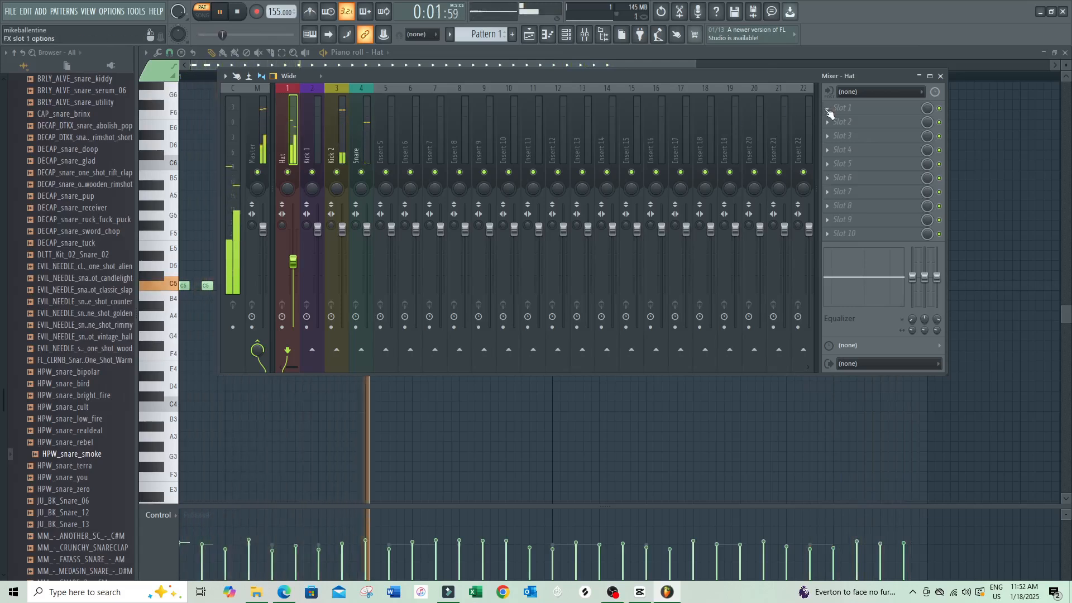
key(space)
Load Fruity Chorus into the Hat mixer track's first effect slot and play the pattern.
click(828, 112)
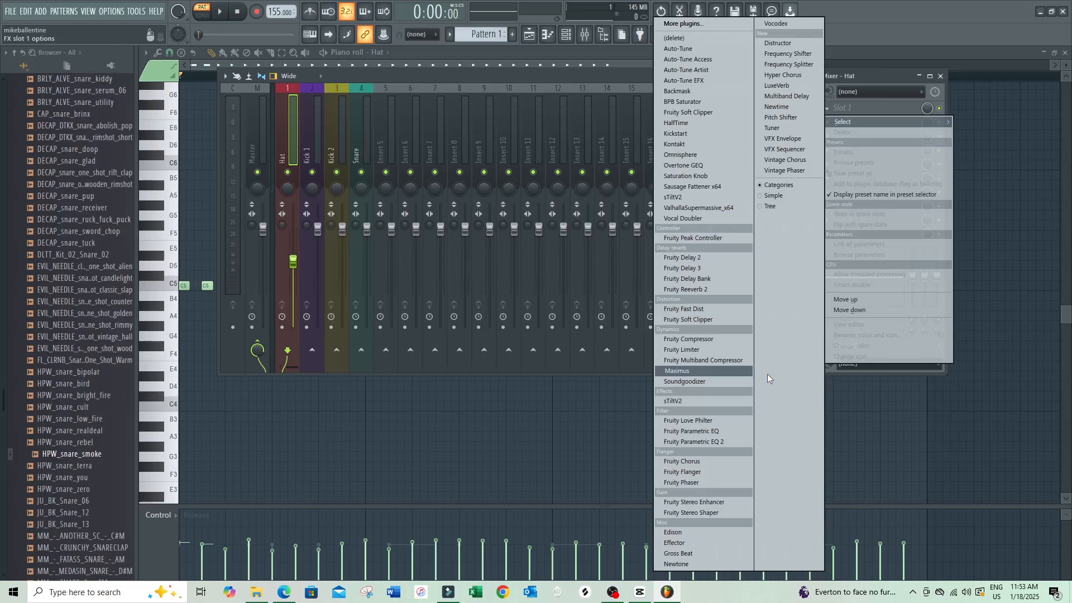
click(703, 468)
key(space)
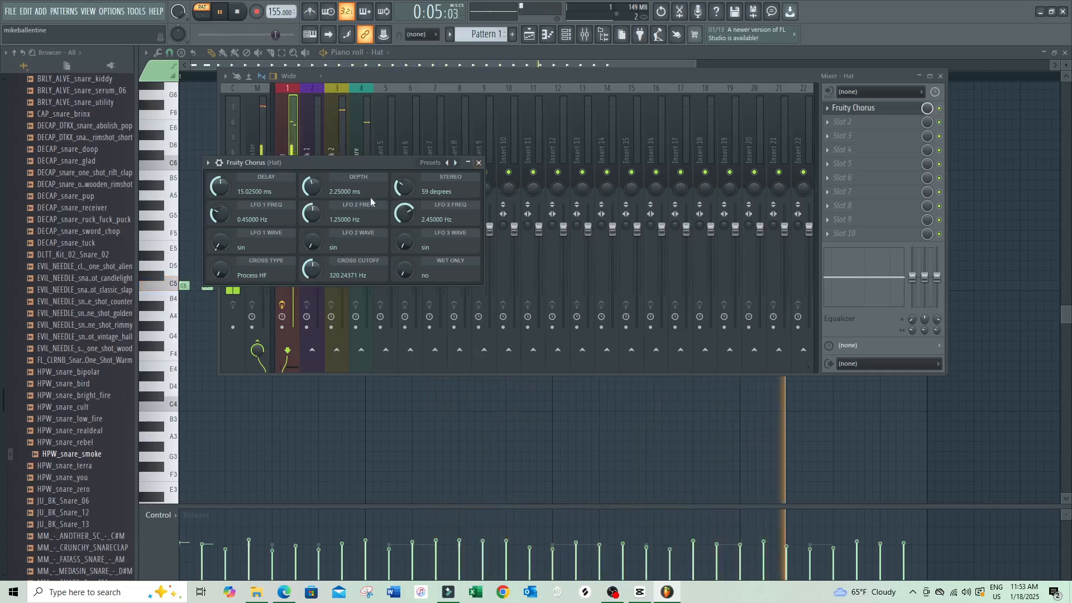
Try chorus settings of 157 degrees stereo, 0.432 ms depth, 1.65864 ms delay, 3.72385 Hz LFO 1, 26.91042 Hz cutoff and wet only.
drag(404, 186, 413, 156)
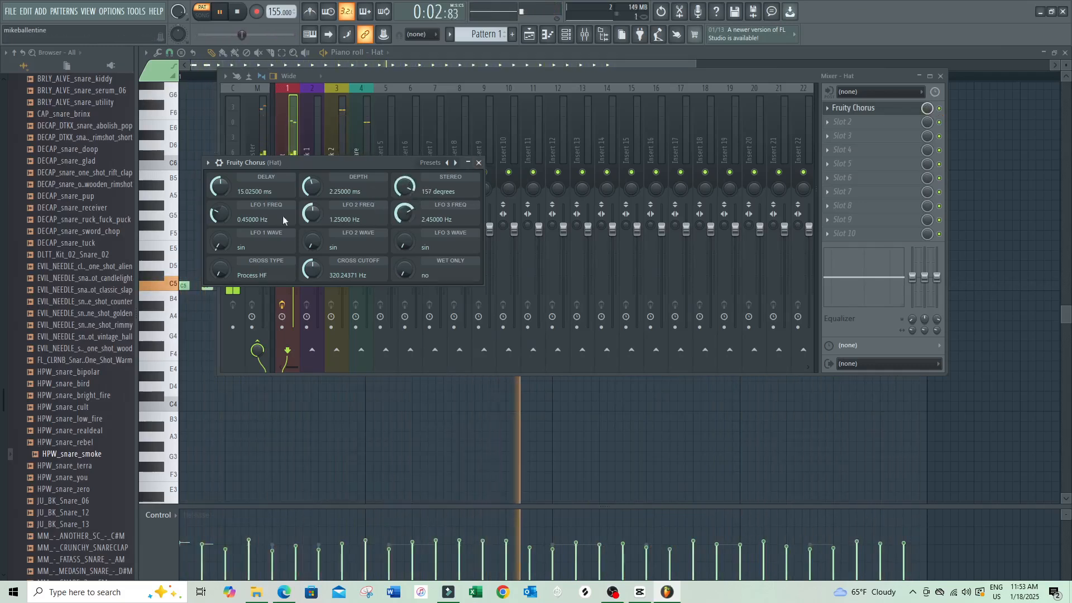
drag(311, 187, 311, 209)
mouse_move(220, 186)
mouse_down()
mouse_move(222, 209)
mouse_move(222, 179)
mouse_up()
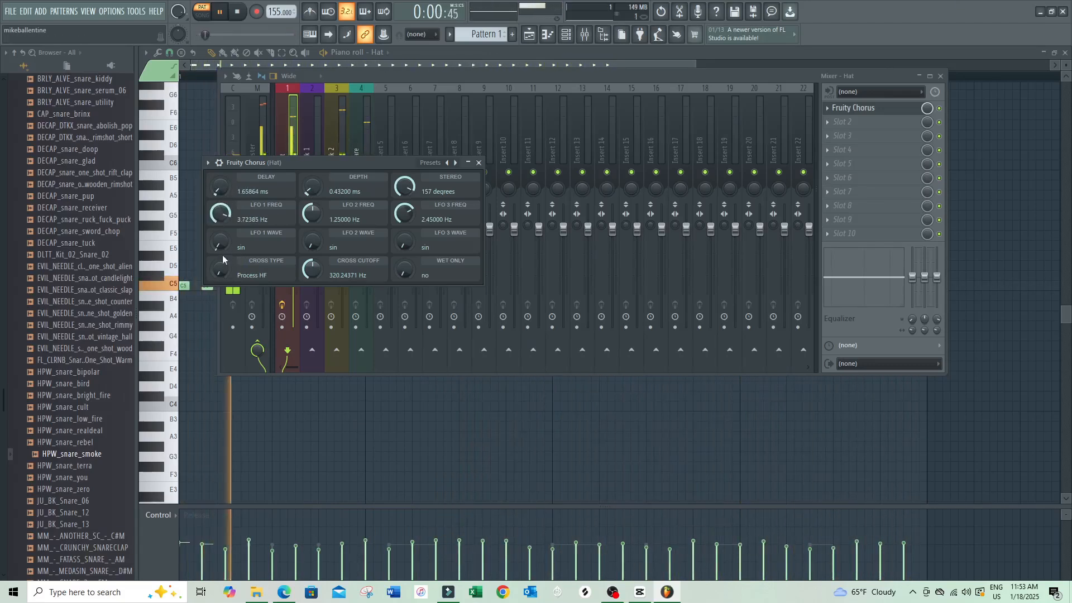
drag(313, 269, 312, 301)
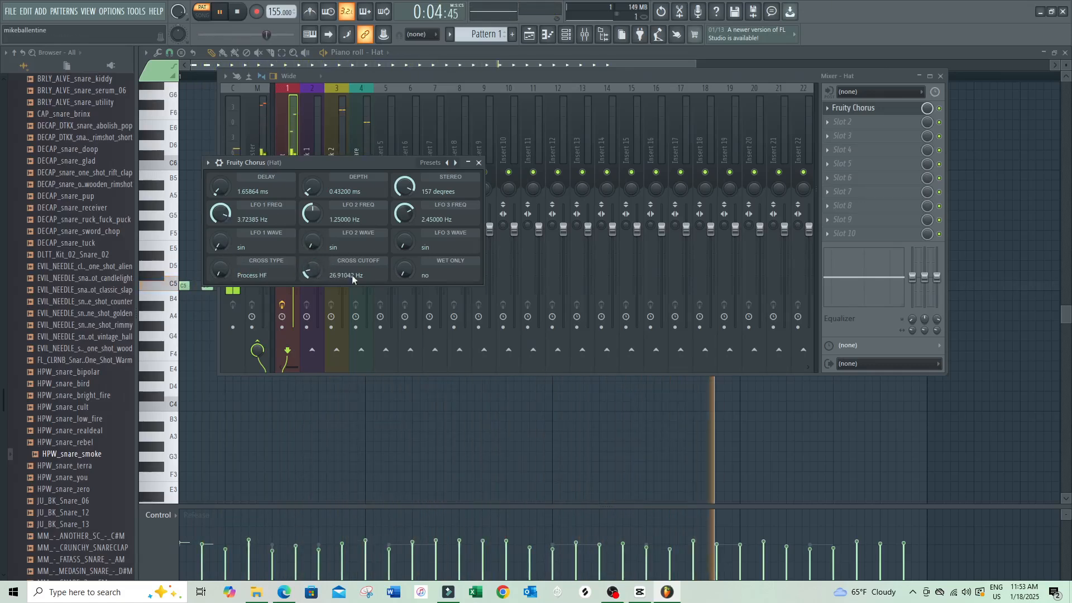
drag(403, 270, 403, 264)
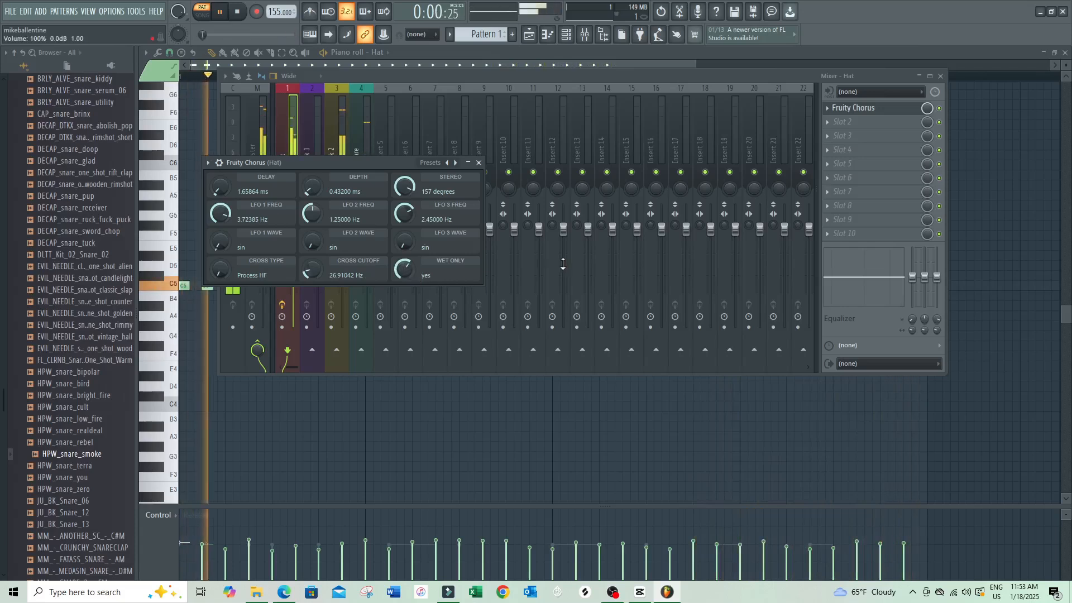
Delete Fruity Chorus from the Hat mixer track.
click(828, 109)
click(833, 133)
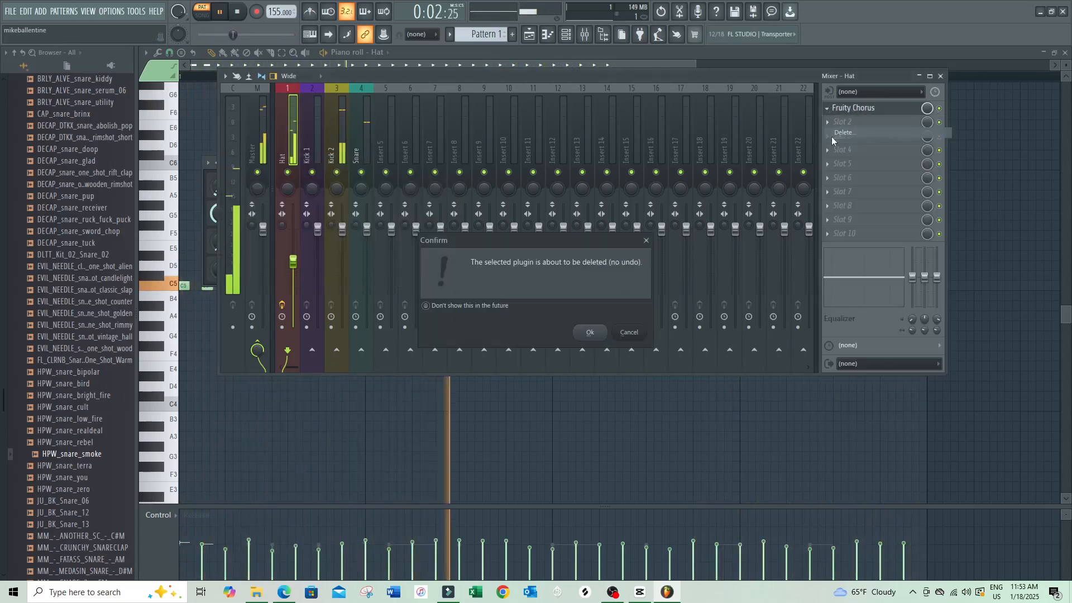
click(592, 332)
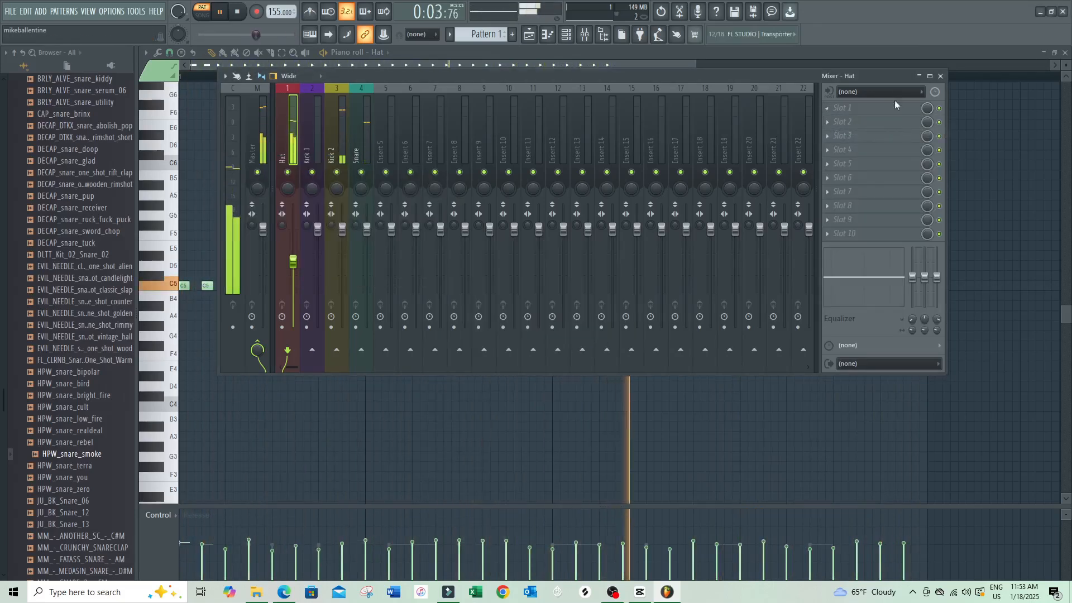
Load Fruity Love Philter into the Hat mixer track's first effect slot.
click(829, 111)
mouse_move(843, 122)
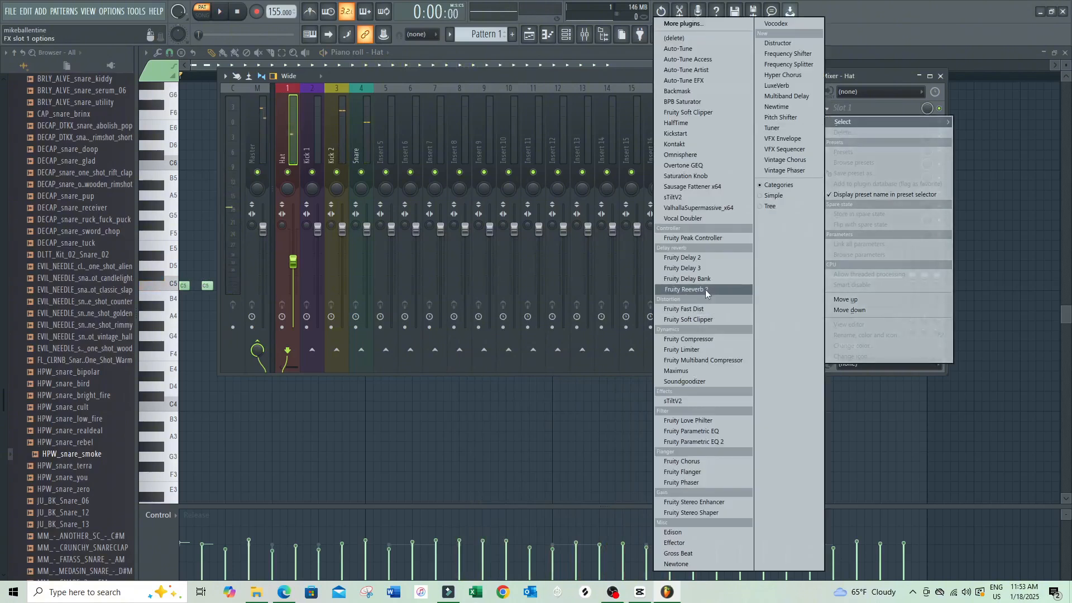
click(703, 421)
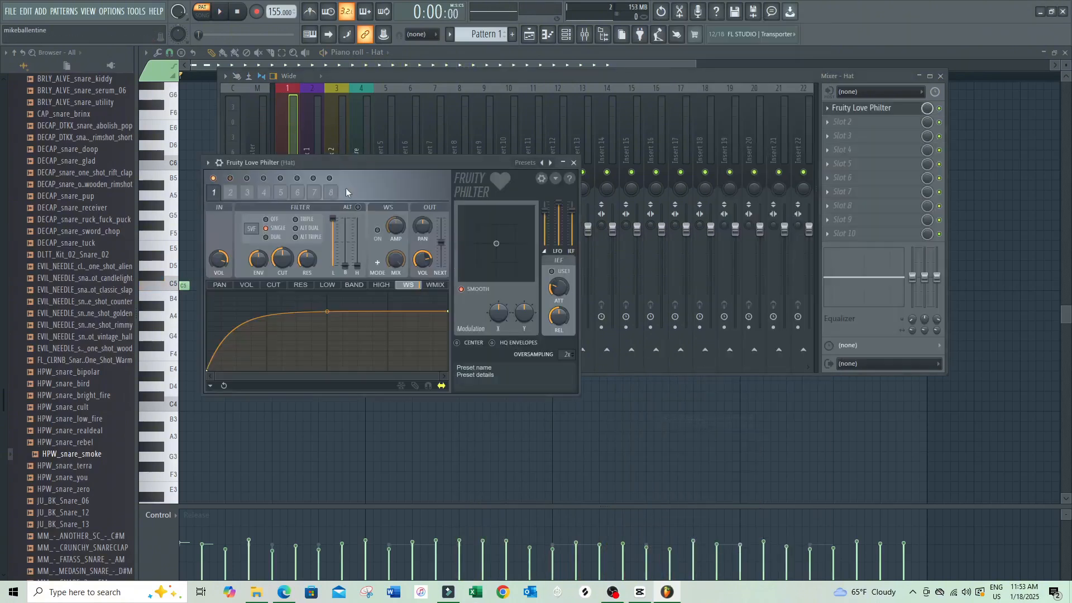
Audition the Fruity Love Philter presets from Default through Self oscillating lowpass while the pattern plays, and settle on Melodic bandpass.
click(550, 162)
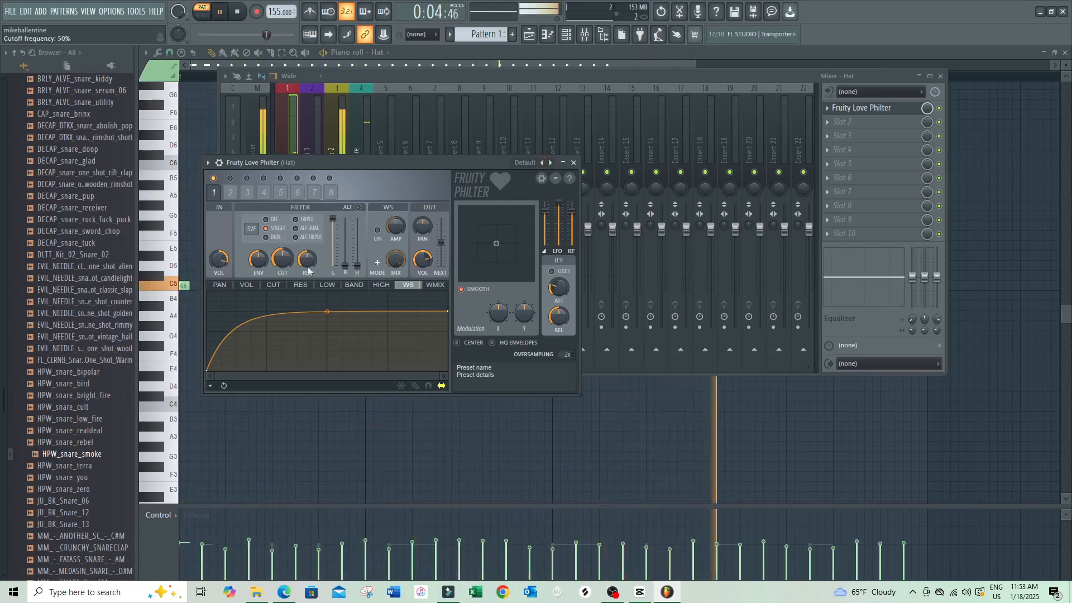
click(551, 163)
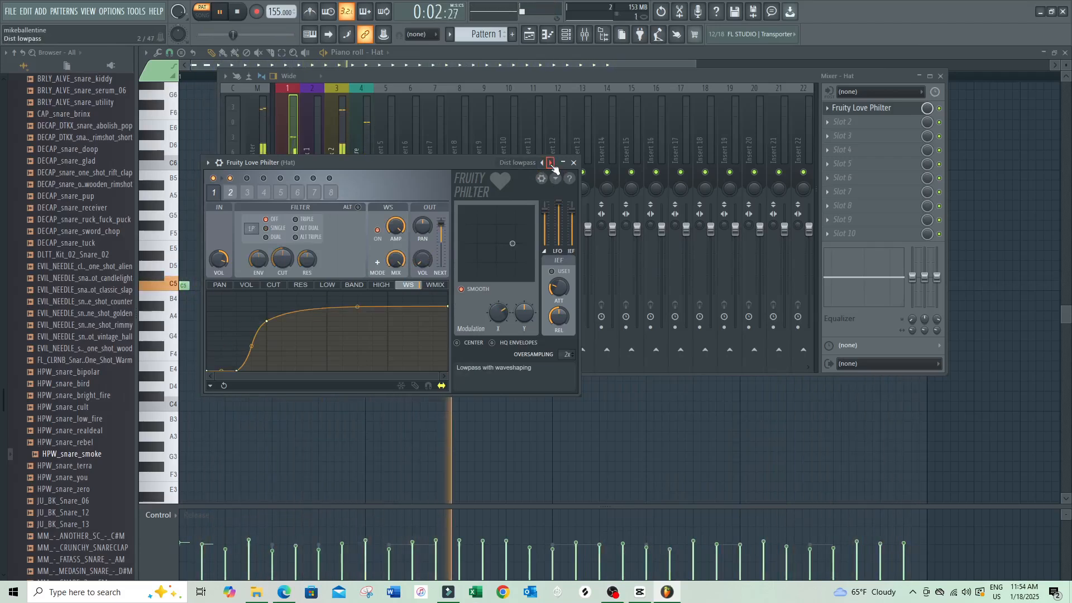
click(551, 163)
click(551, 163)
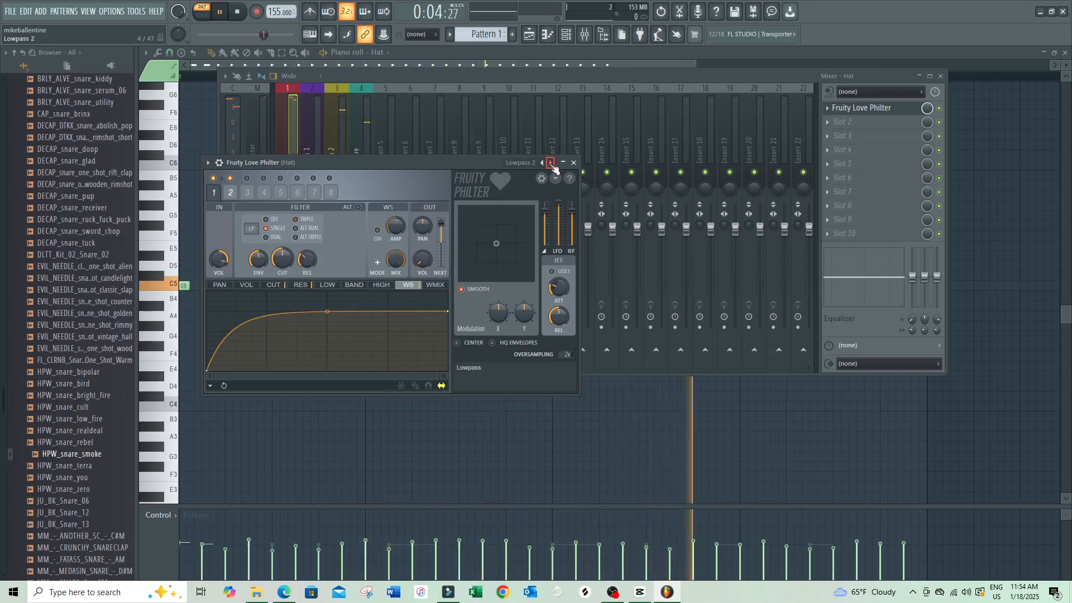
click(552, 163)
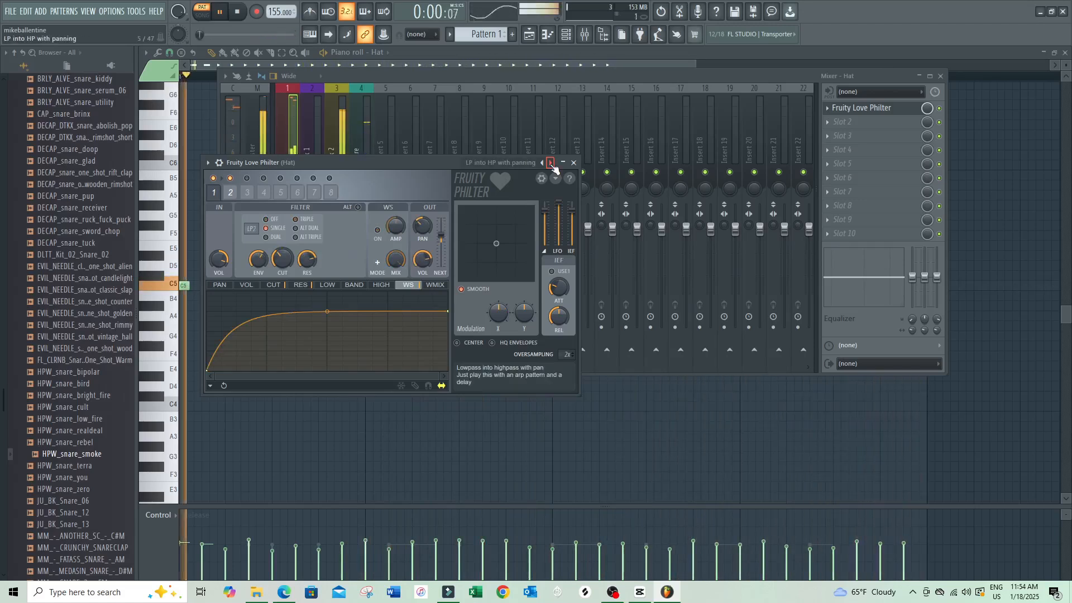
click(551, 163)
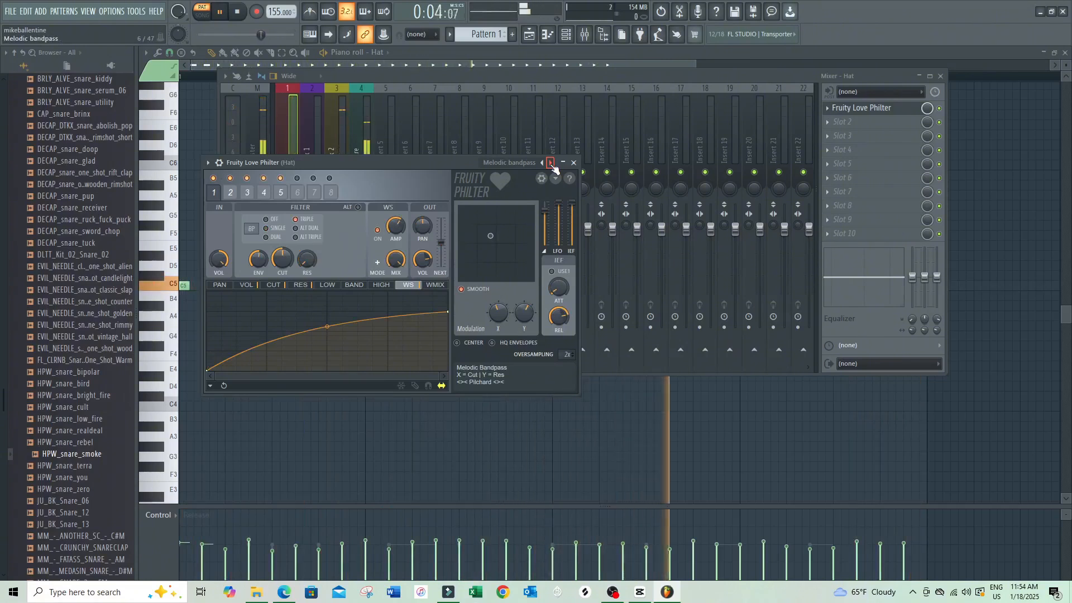
click(551, 163)
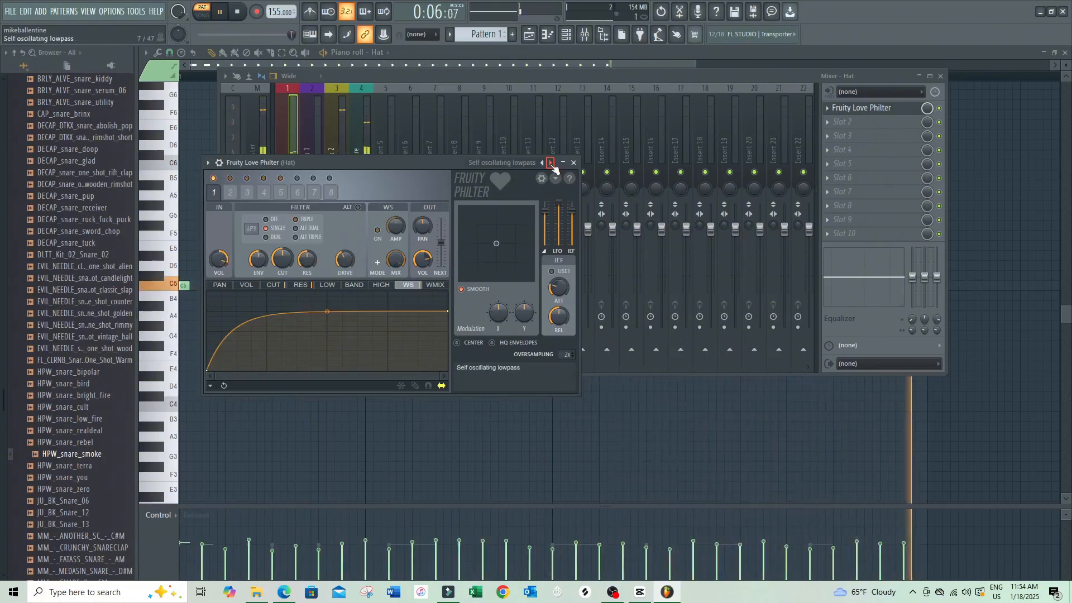
click(541, 163)
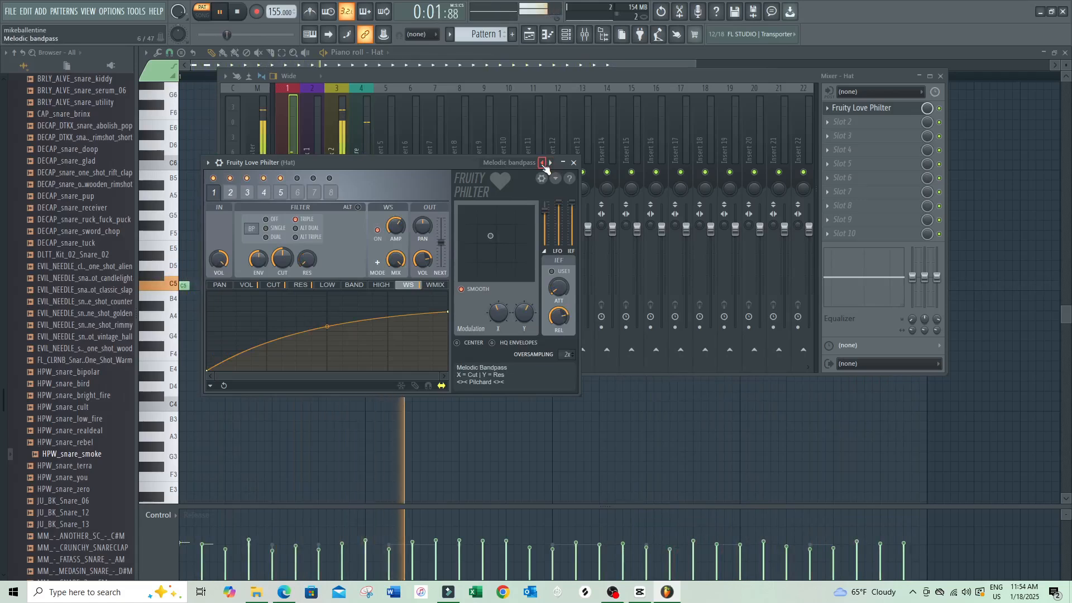
Set the Hat mixer track's volume to 63%.
click(532, 76)
mouse_move(300, 269)
mouse_down()
mouse_move(300, 236)
mouse_move(293, 260)
mouse_up()
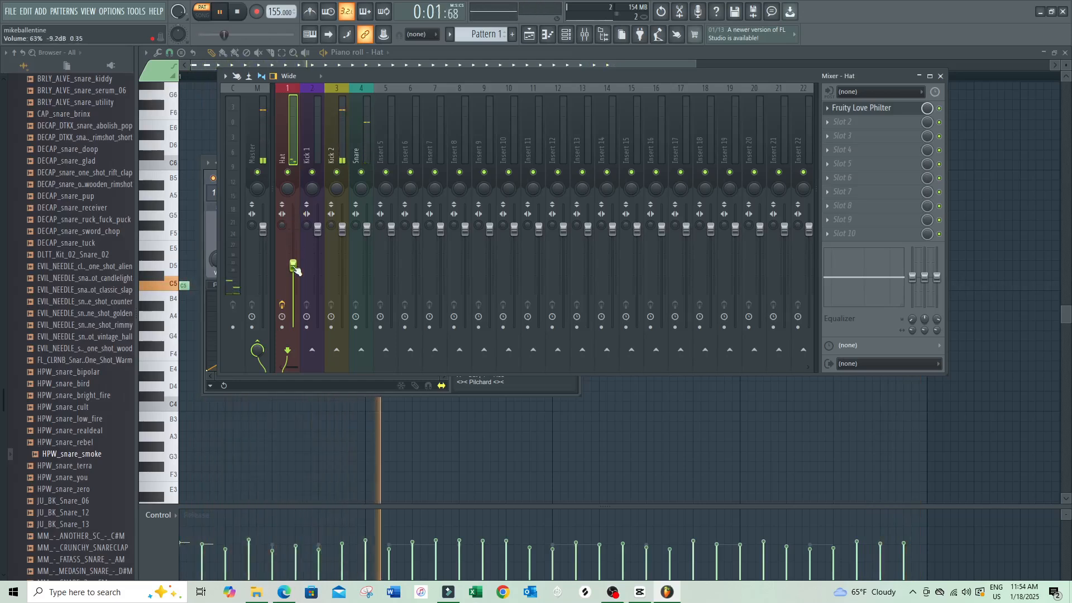
Audition the Hat track's Fruity Love Philter presets from Self oscillating lowpass onward while the pattern plays, and settle on Basic 3.
click(854, 108)
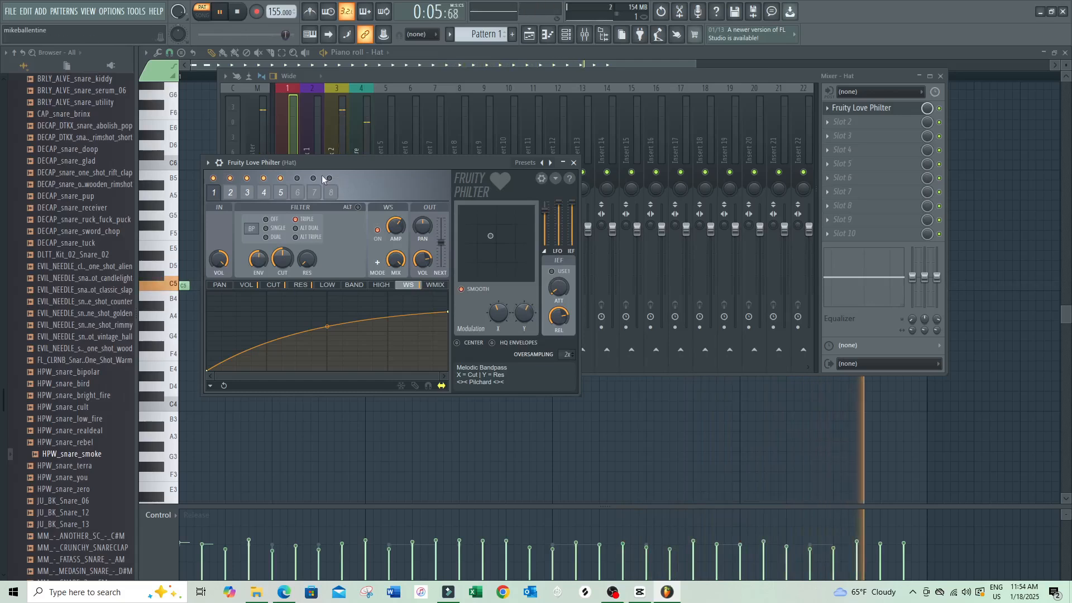
click(559, 163)
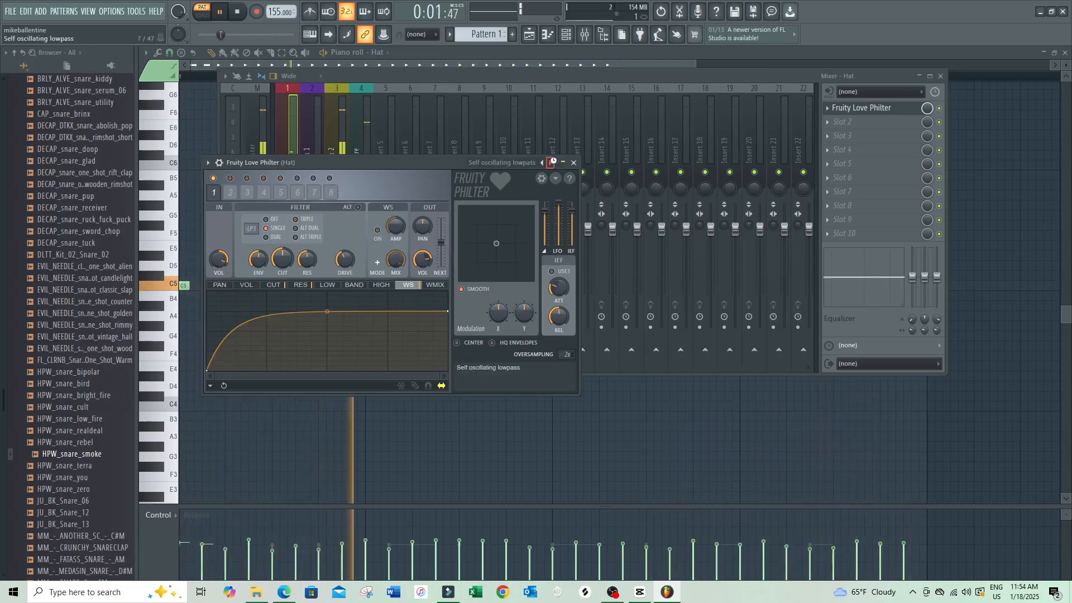
click(552, 163)
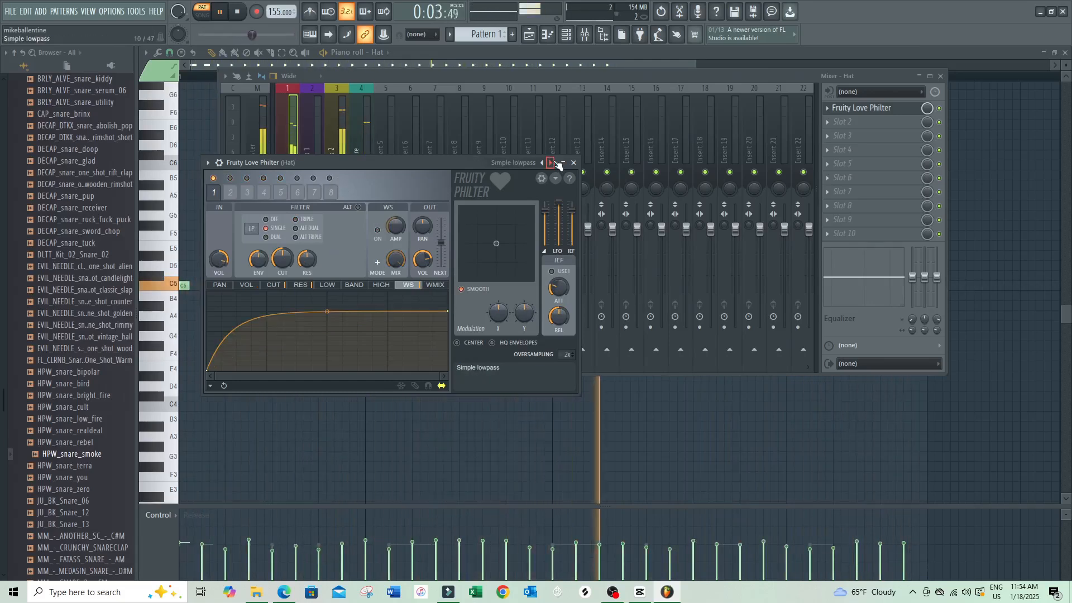
click(552, 162)
click(552, 163)
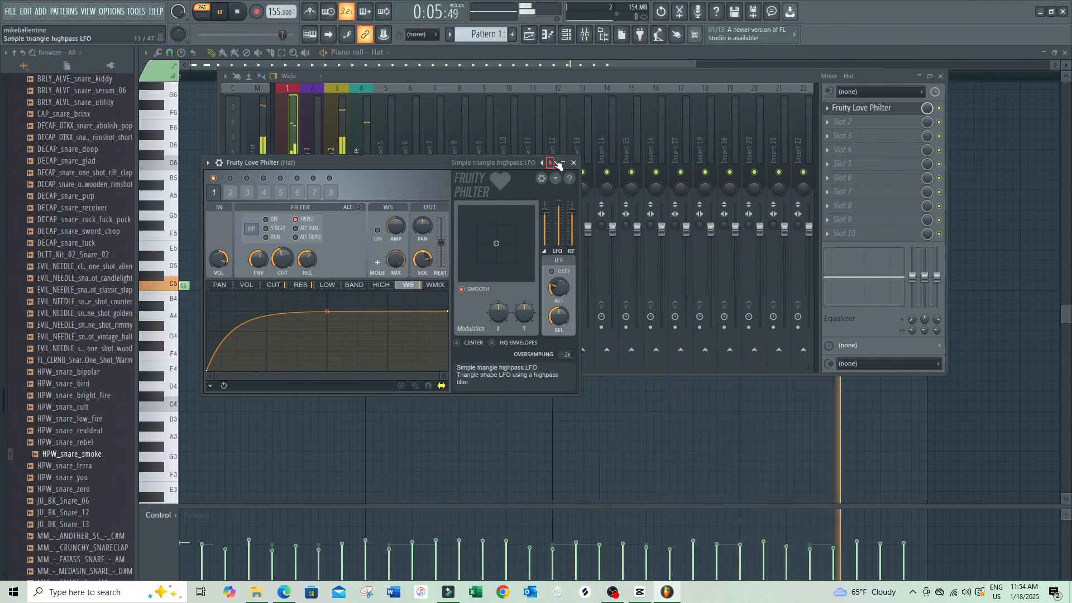
click(552, 162)
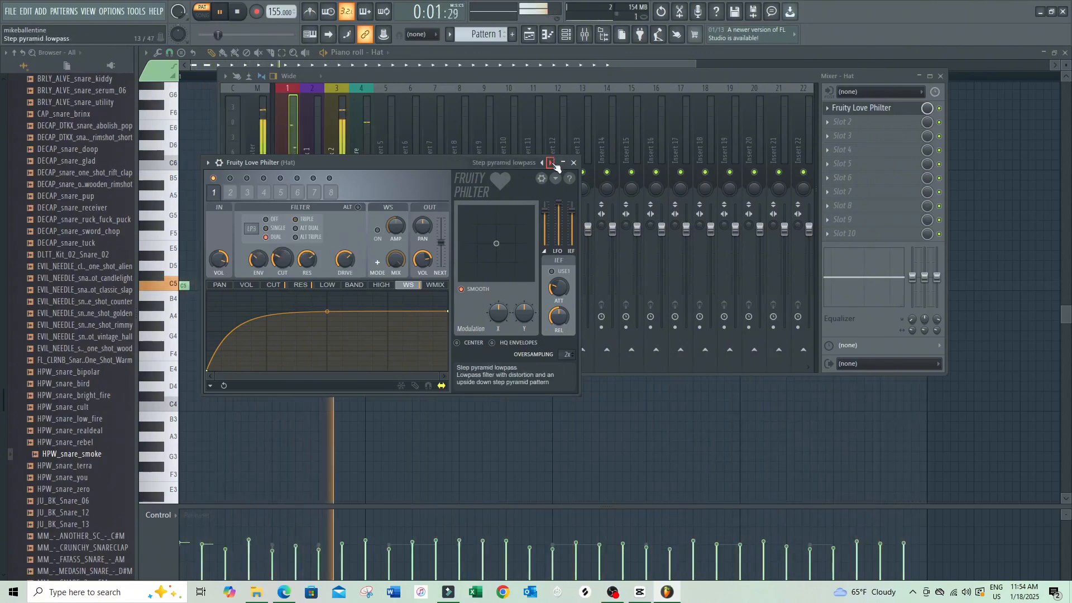
click(552, 162)
click(551, 162)
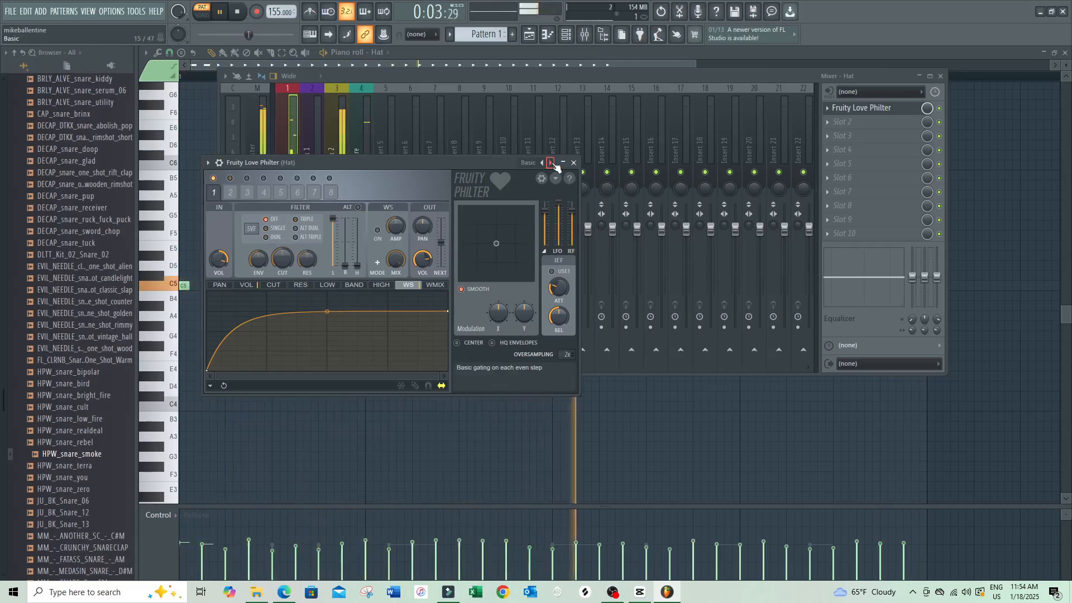
click(552, 163)
click(552, 163)
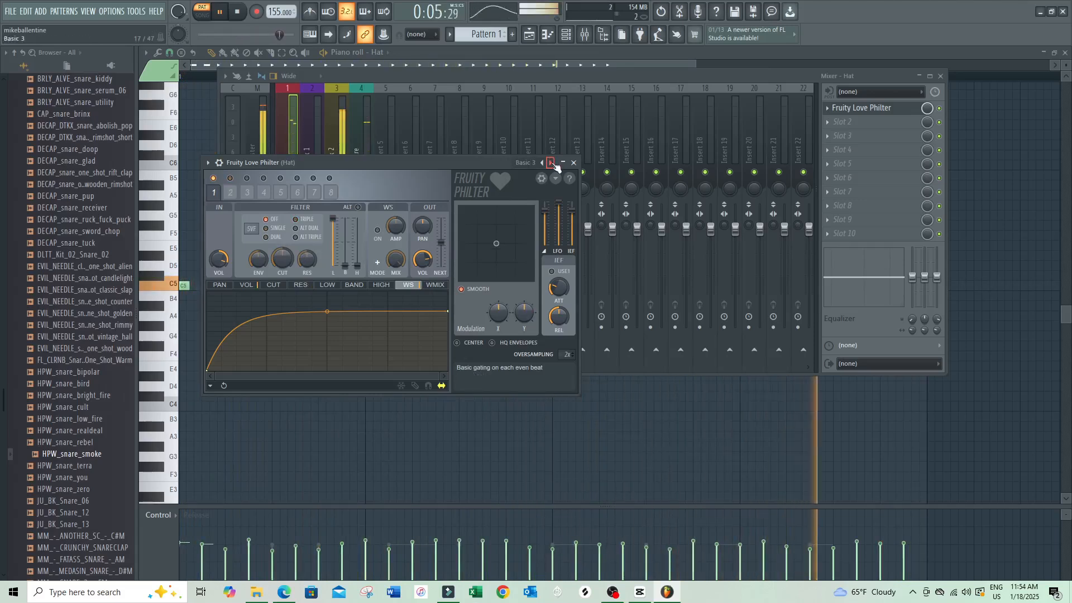
click(552, 162)
click(551, 162)
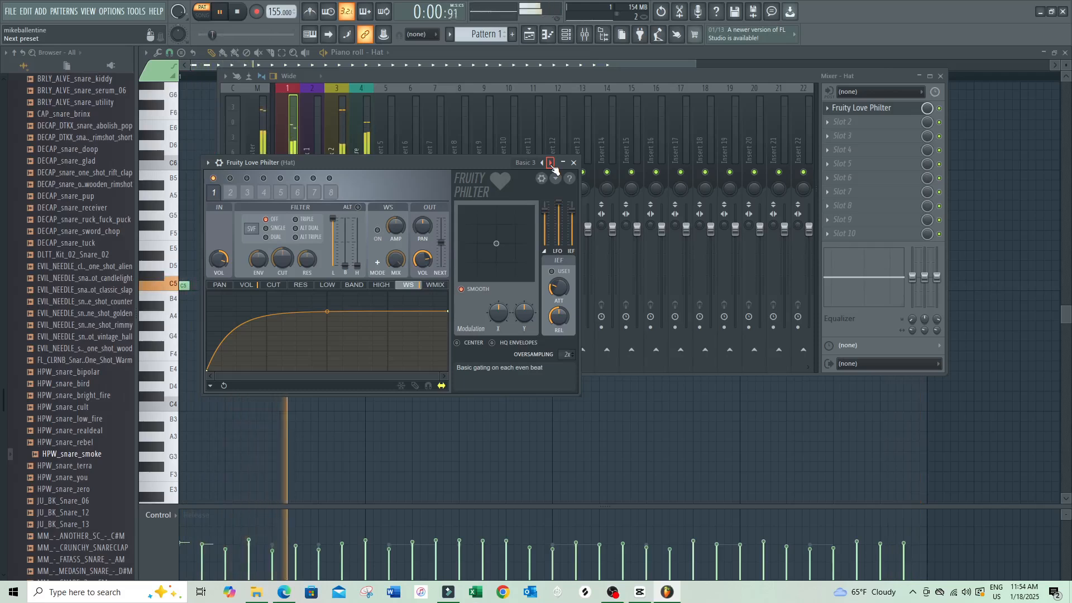
Recheck the Hat track's Fruity Love Philter with the pattern playing, and open the Hat channel's notes in the piano roll.
click(554, 151)
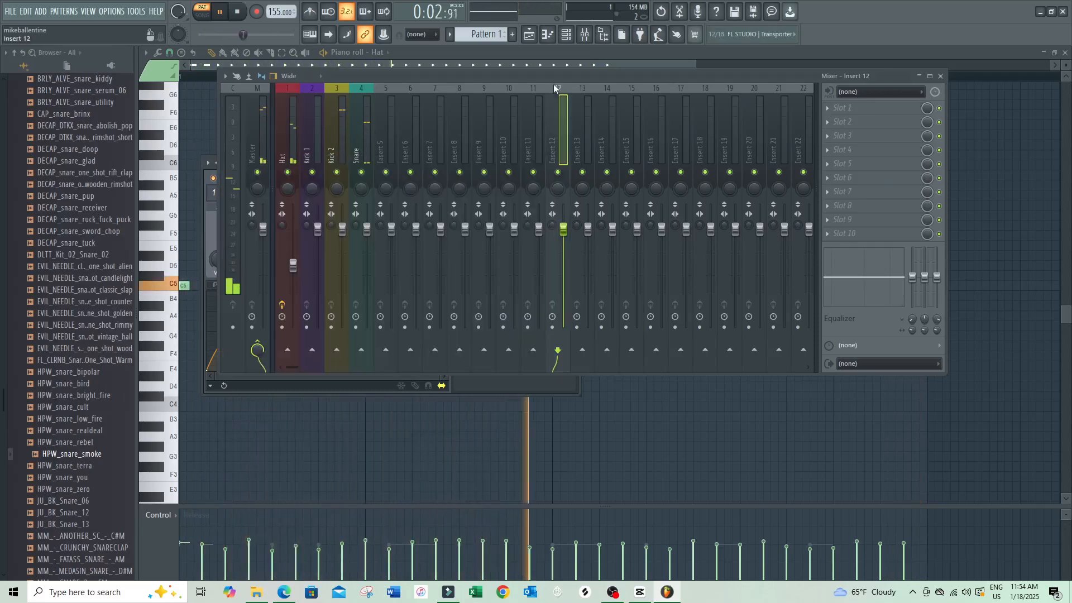
click(295, 137)
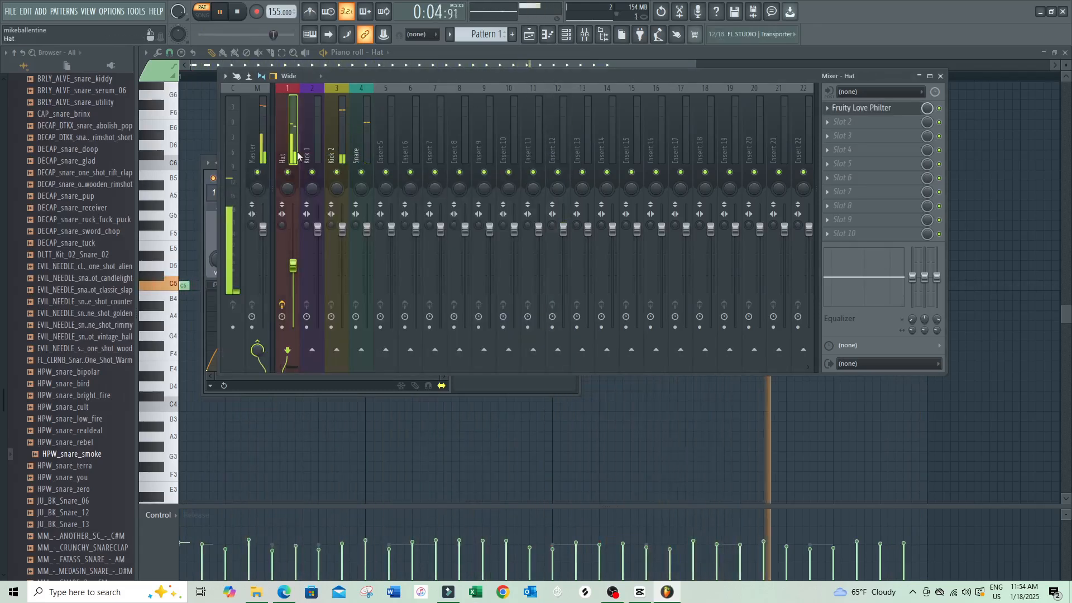
click(879, 109)
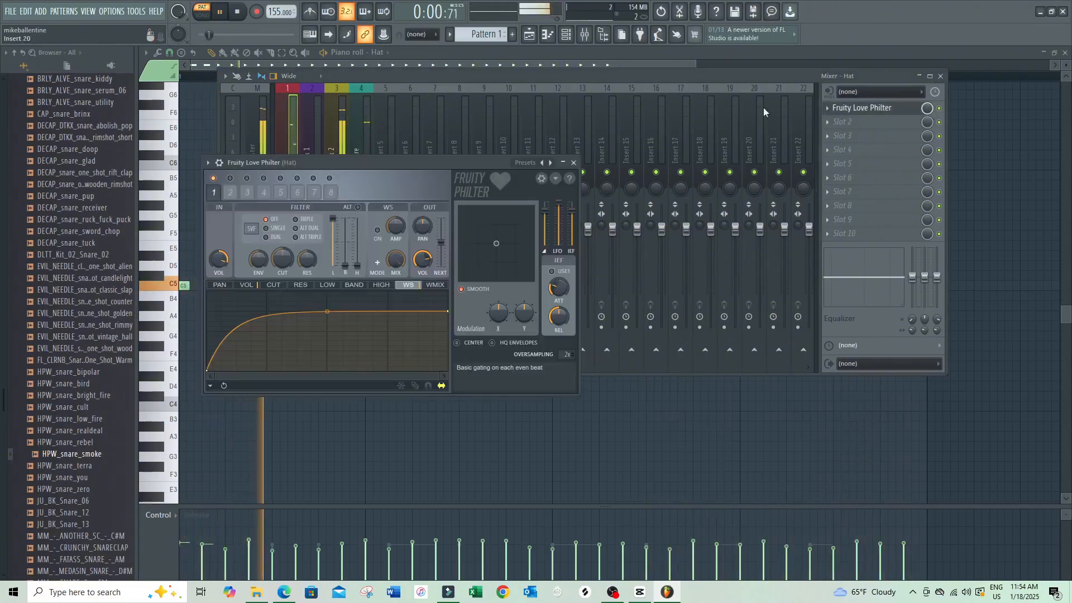
click(566, 35)
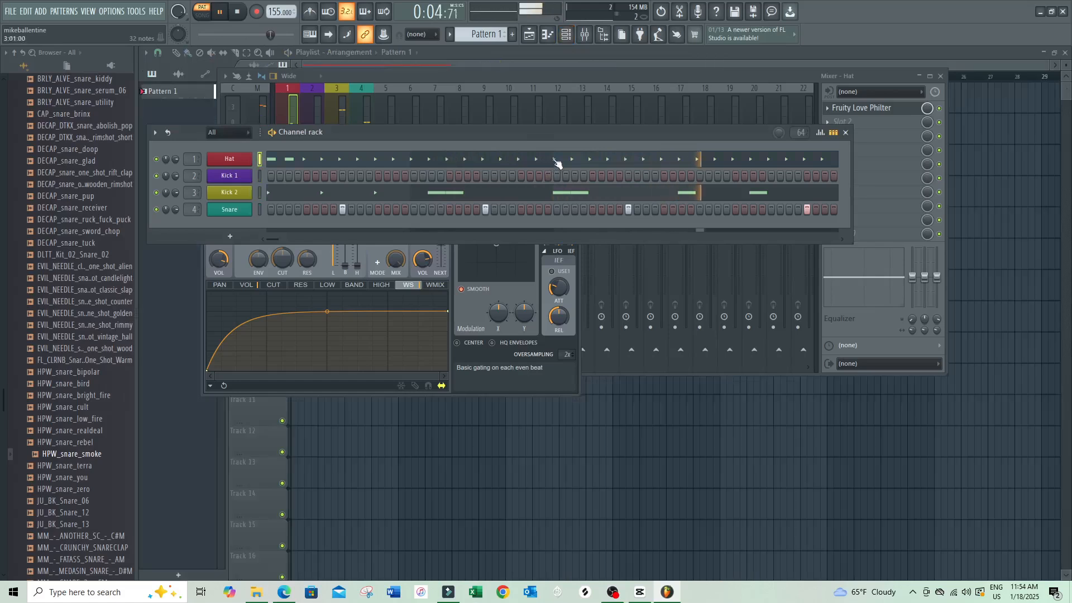
click(554, 161)
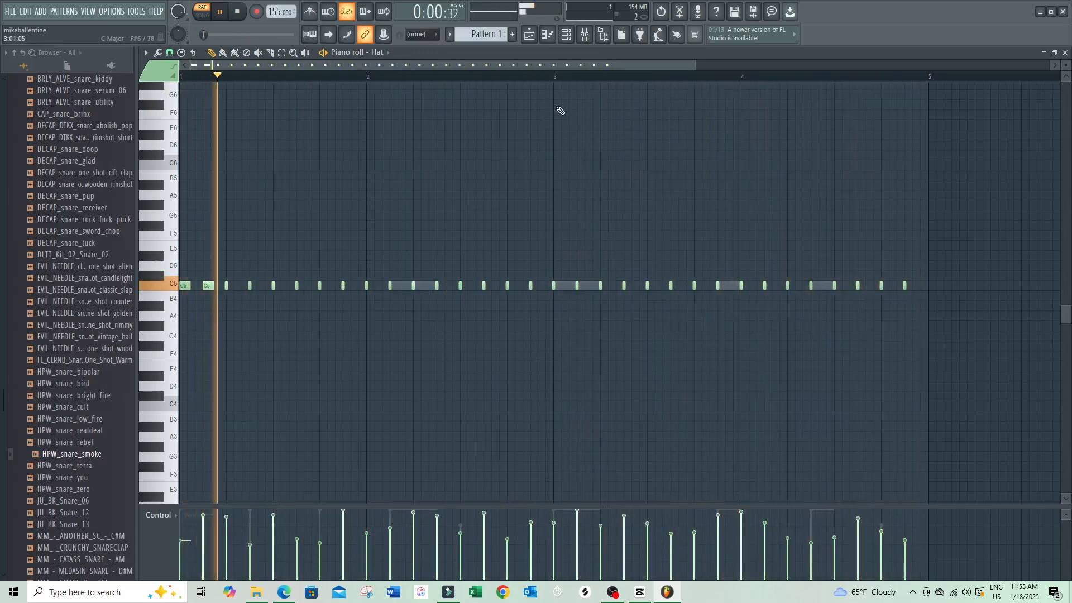
Stop playback, add HPW_hihat_closed_bird from the Hats folder as a new channel below Snare, and fill it every 2 steps.
key(F6)
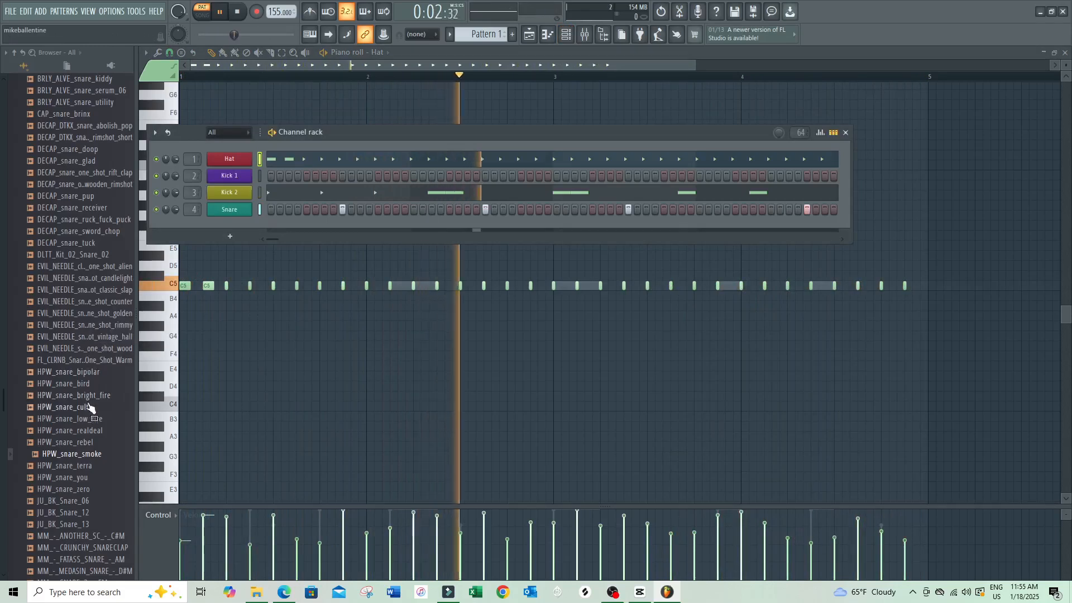
scroll(86, 410, up, 9)
scroll(62, 250, up, 5)
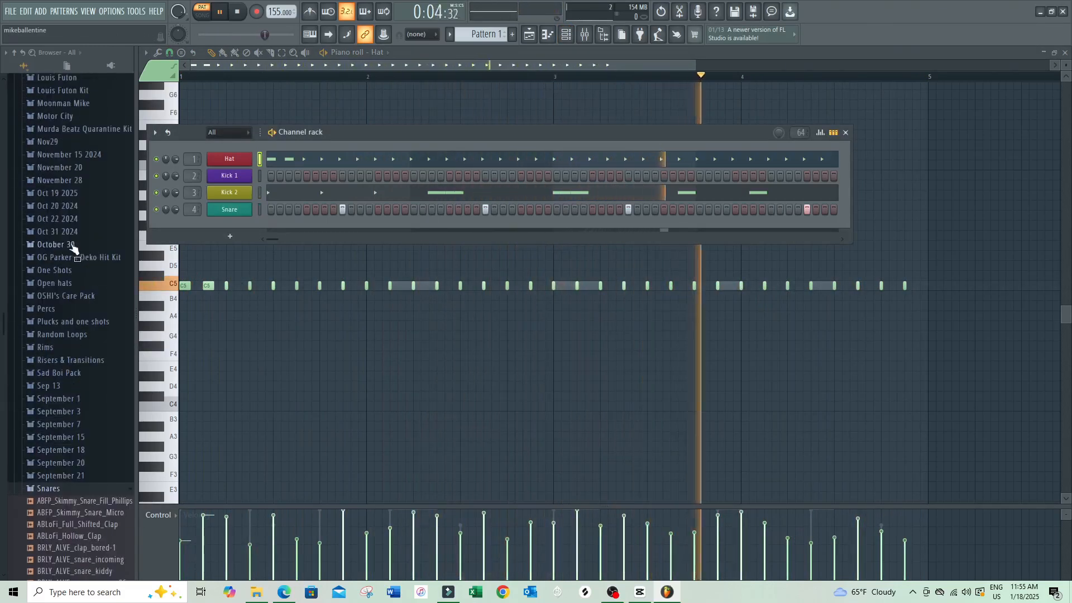
key(space)
scroll(83, 252, up, 10)
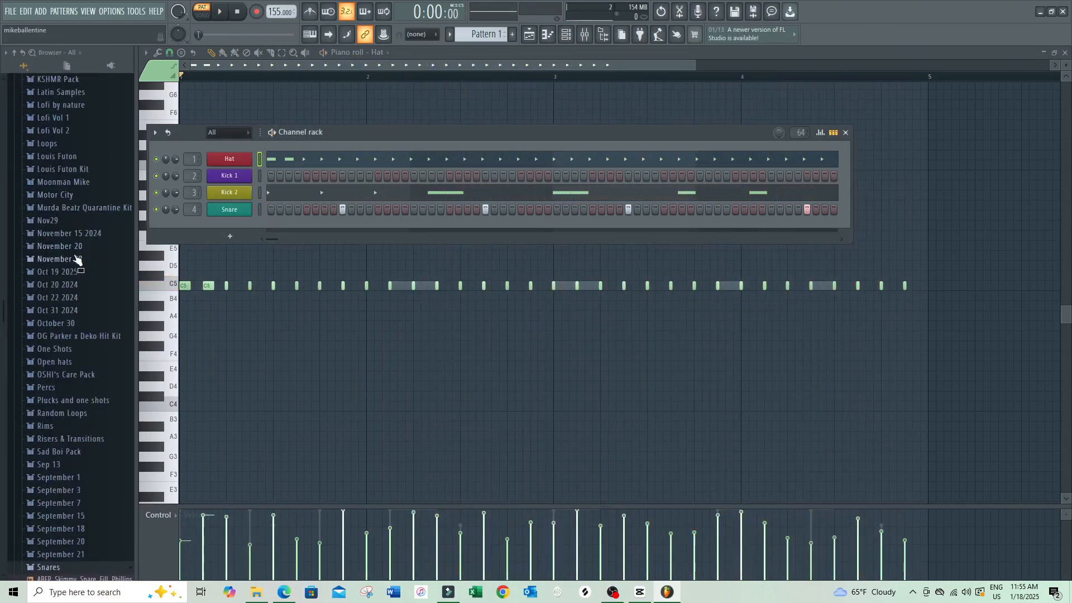
click(85, 466)
drag(227, 223, 227, 222)
right_click(227, 224)
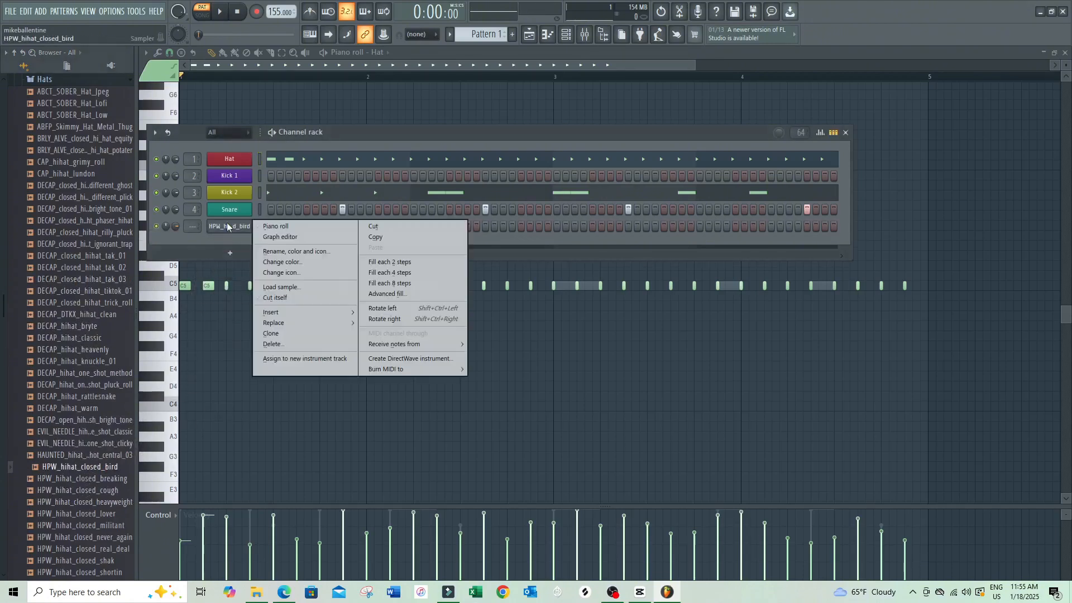
click(393, 263)
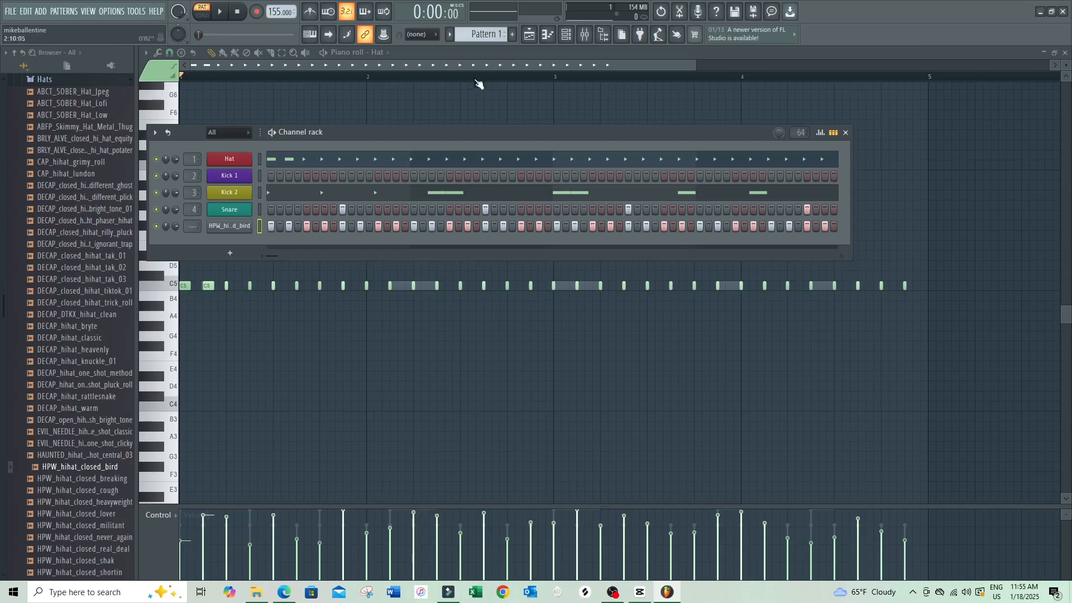
Route the HPW_hihat_closed_bird channel to mixer Insert 5 and lower that track's volume to about 50% against the playing pattern.
click(584, 35)
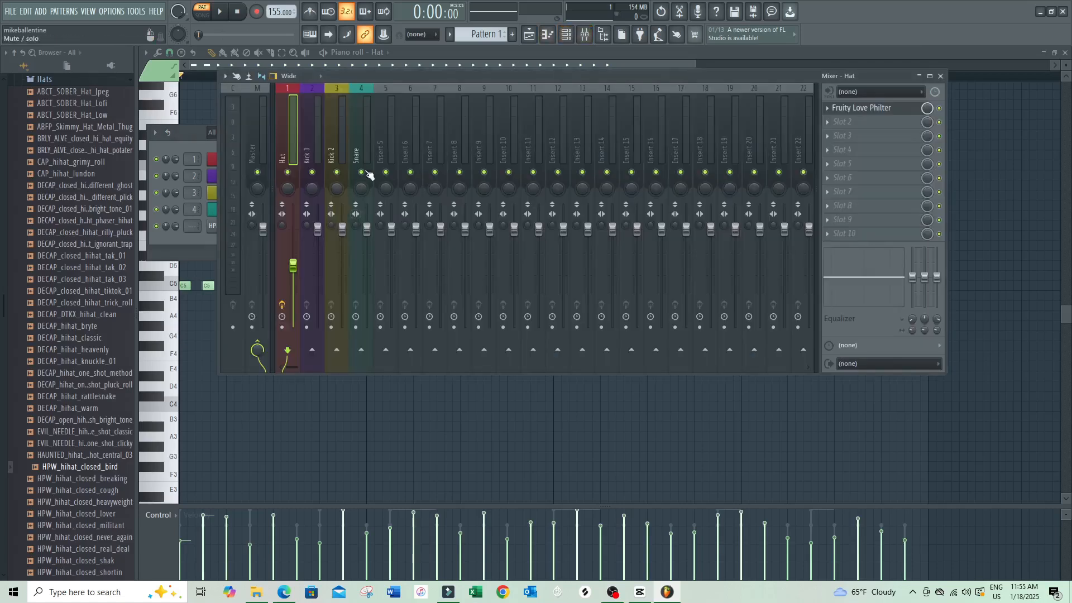
right_click(385, 148)
mouse_move(491, 202)
click(531, 200)
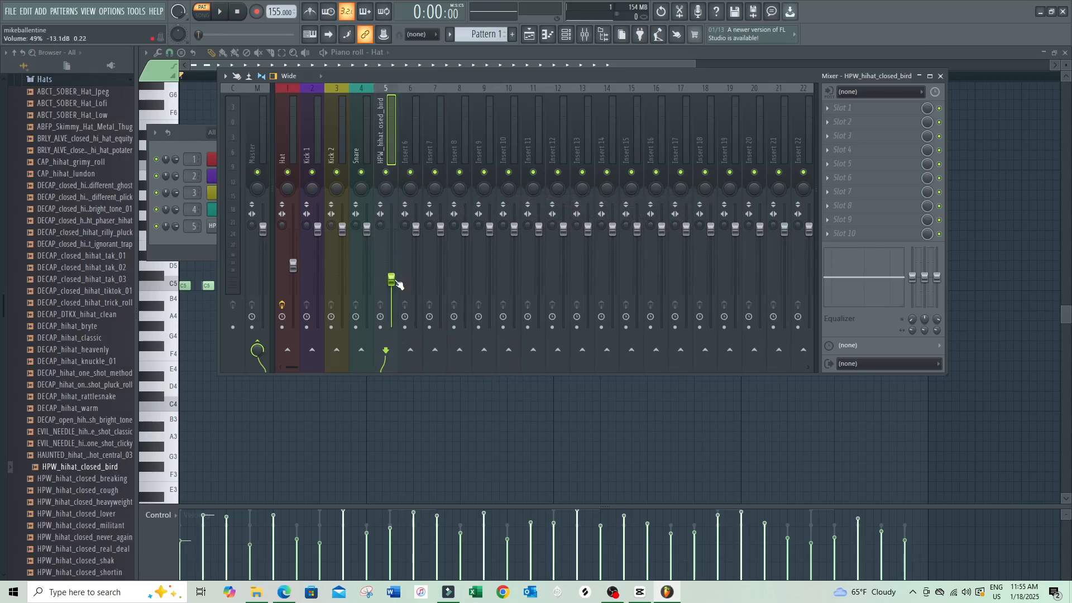
drag(396, 281, 397, 285)
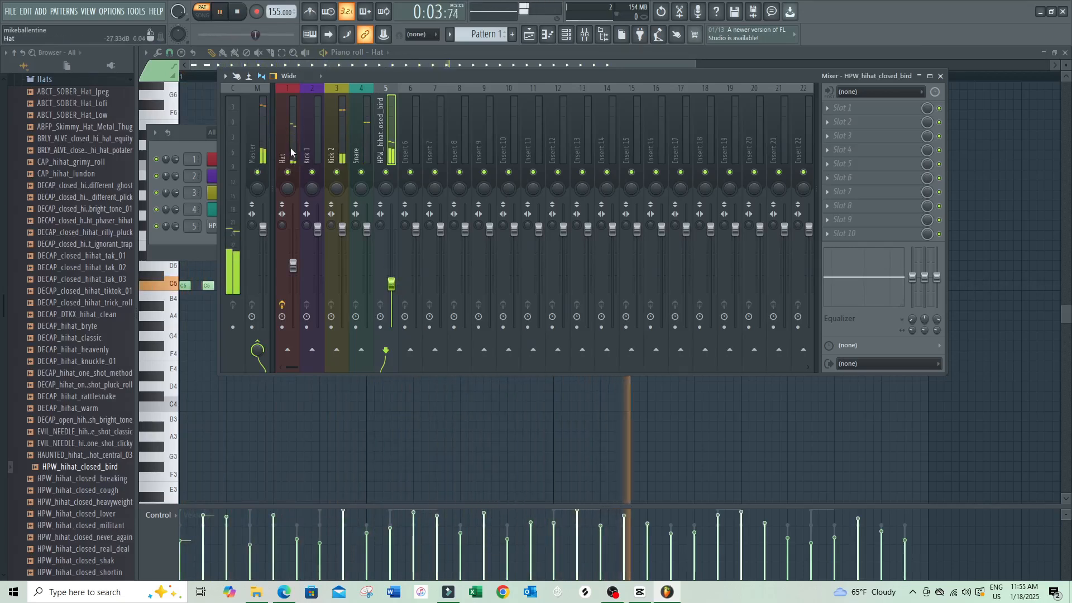
drag(396, 284, 396, 279)
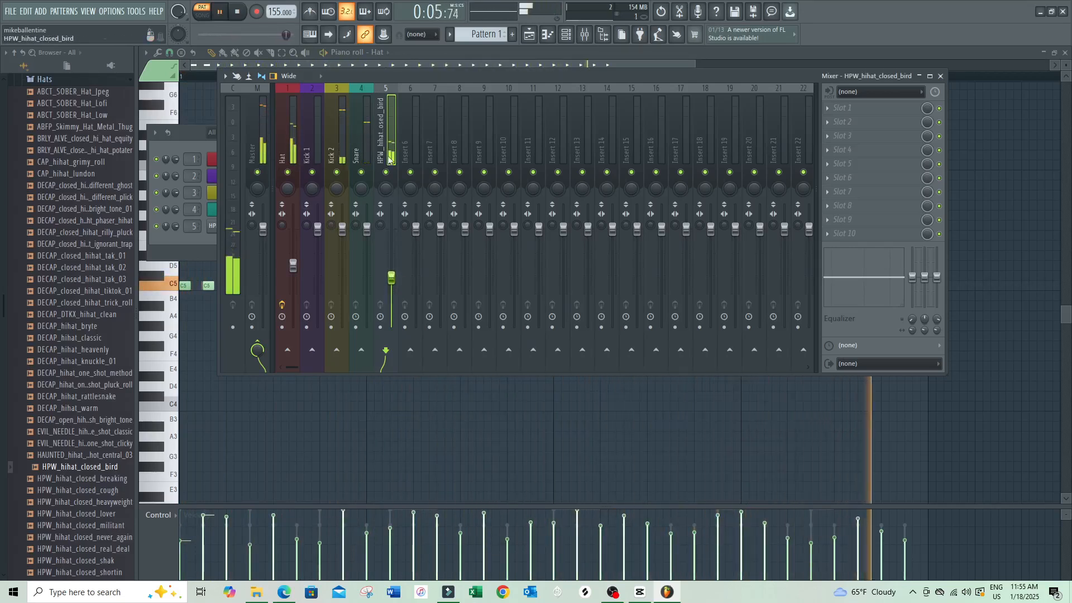
Randomize the pan and velocity levels of the HPW_hihat_closed_bird notes in the piano roll.
click(199, 139)
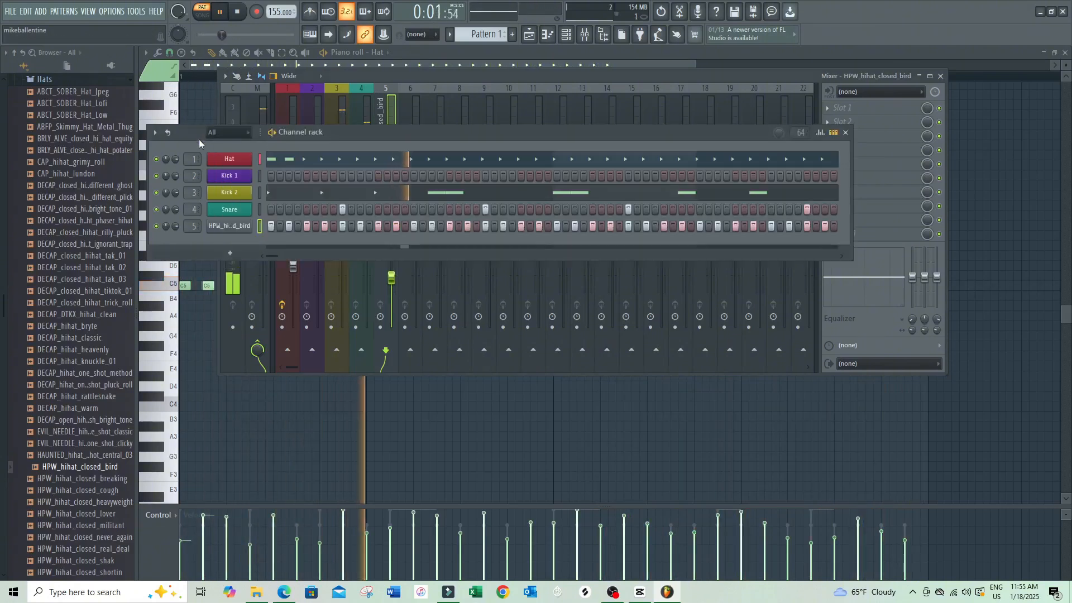
right_click(241, 227)
click(277, 229)
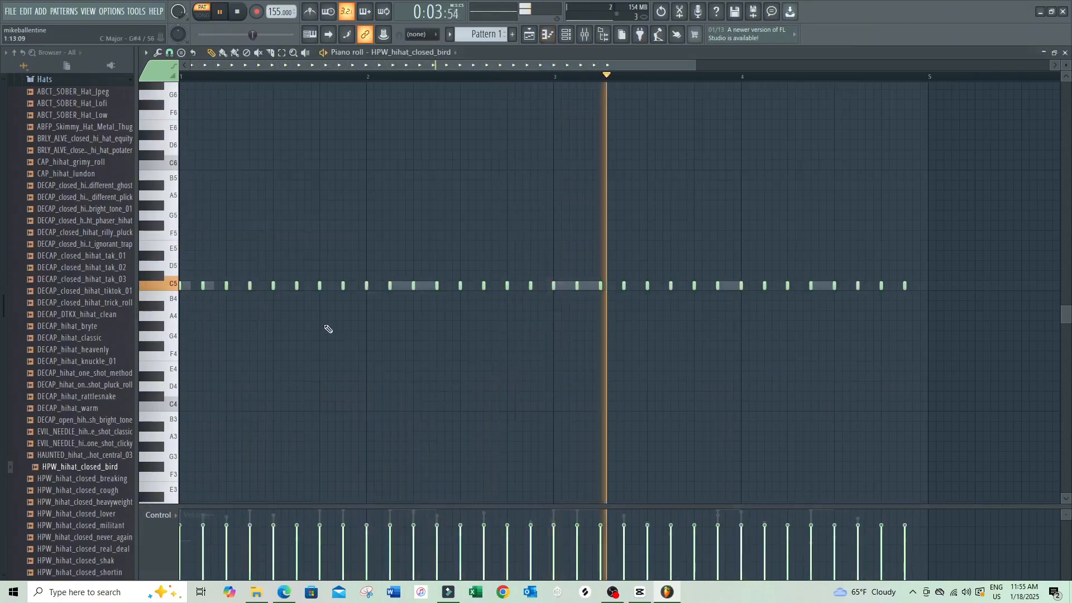
key(alt+r)
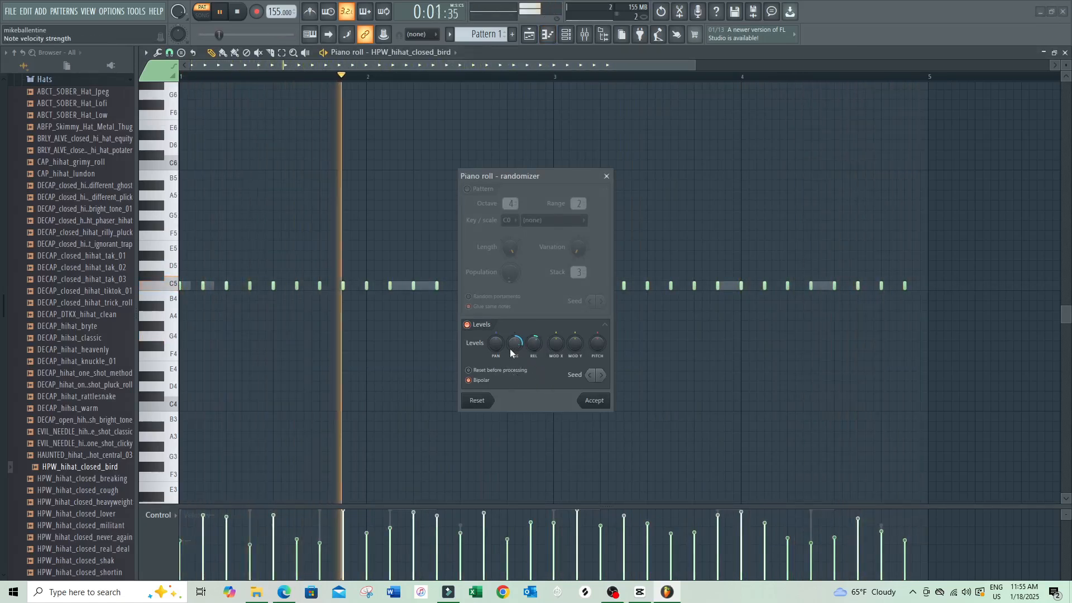
mouse_move(496, 344)
mouse_down()
mouse_move(496, 320)
mouse_move(514, 354)
mouse_up()
click(594, 400)
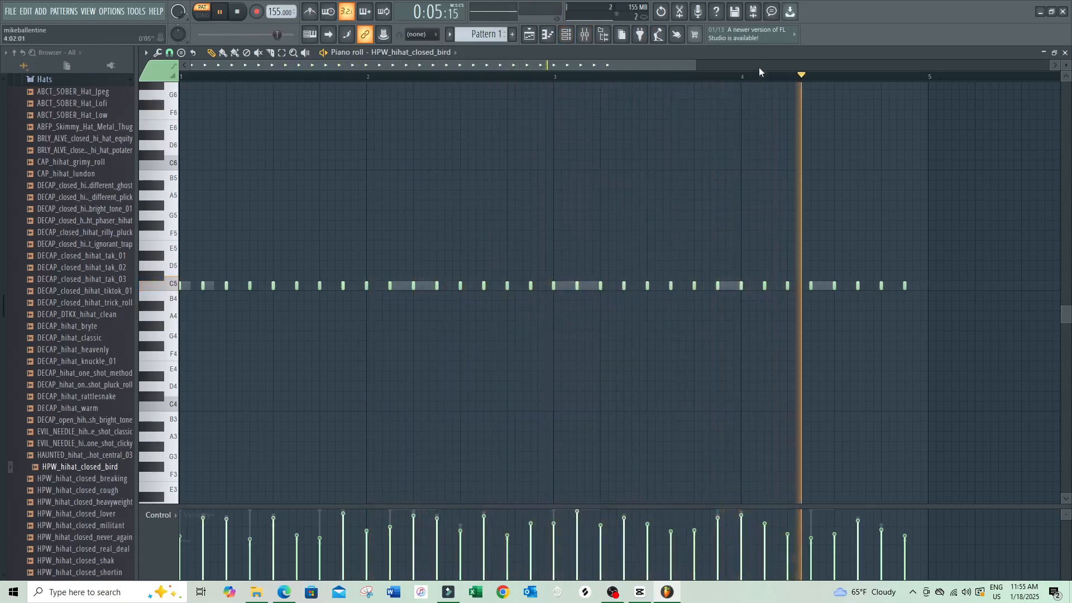
Add an extra short hi-hat note between the first two notes of bar 4, and stop playback.
scroll(758, 68, up, 3)
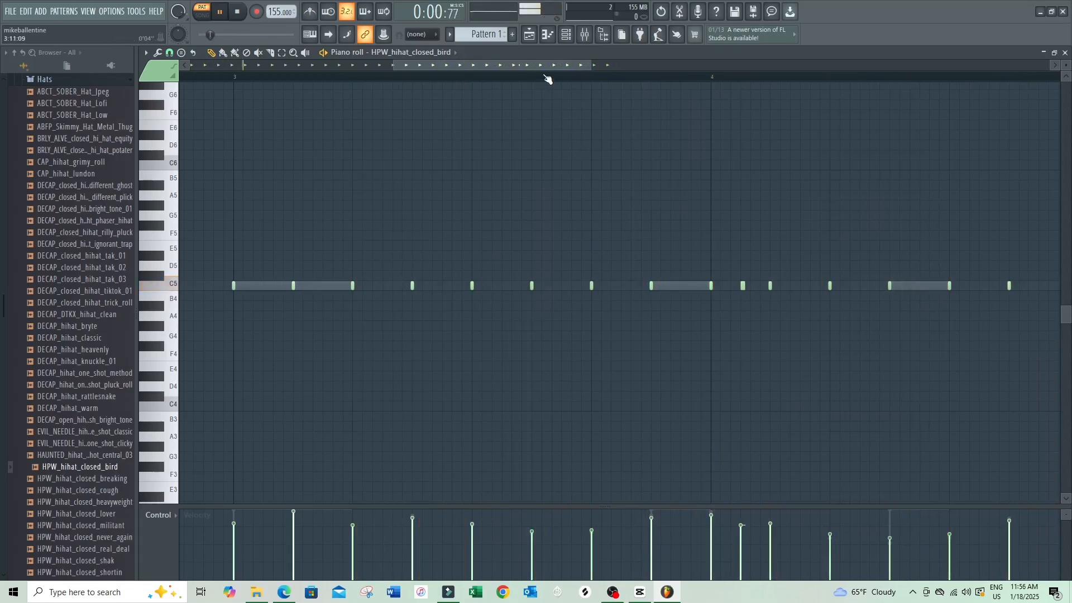
scroll(547, 79, down, 3)
key(space)
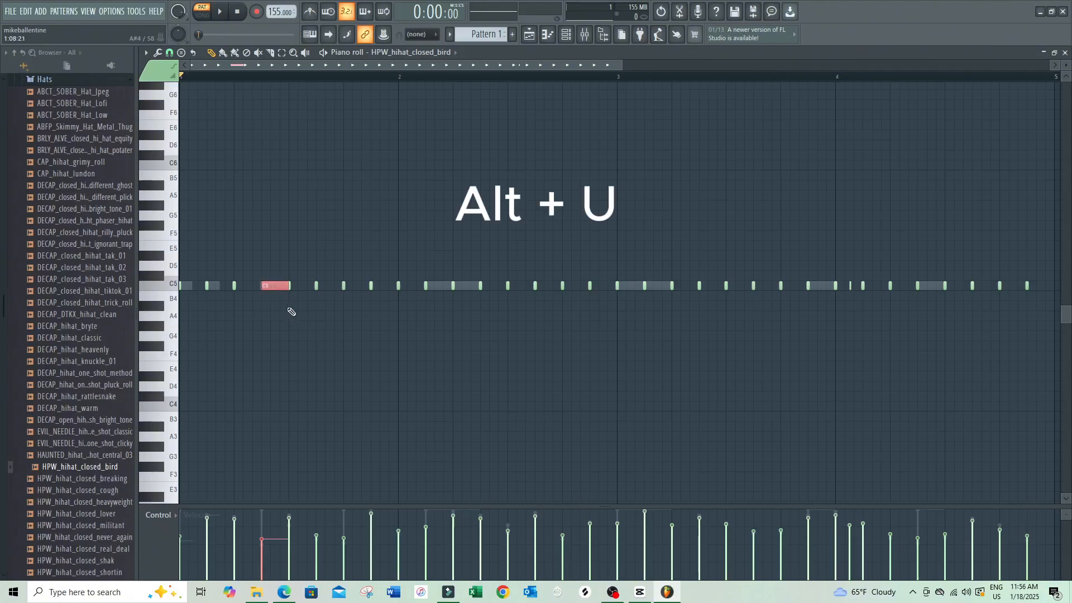
Chop the lengthened fourth hi-hat note of bar 1 into a fast roll with the Chopper, trying different time multipliers during playback.
key(alt+u)
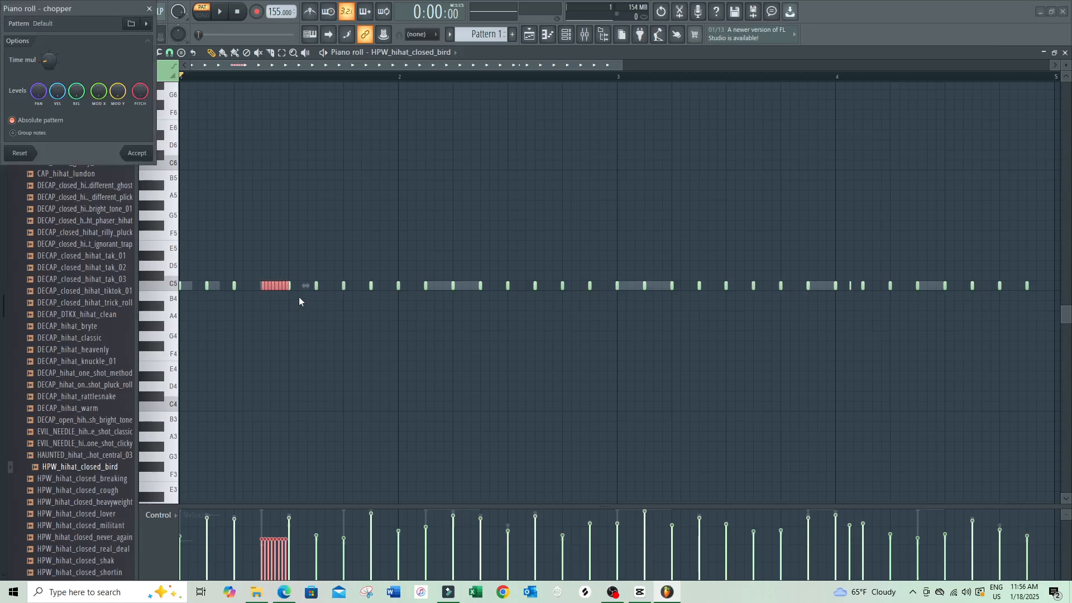
drag(95, 9, 504, 105)
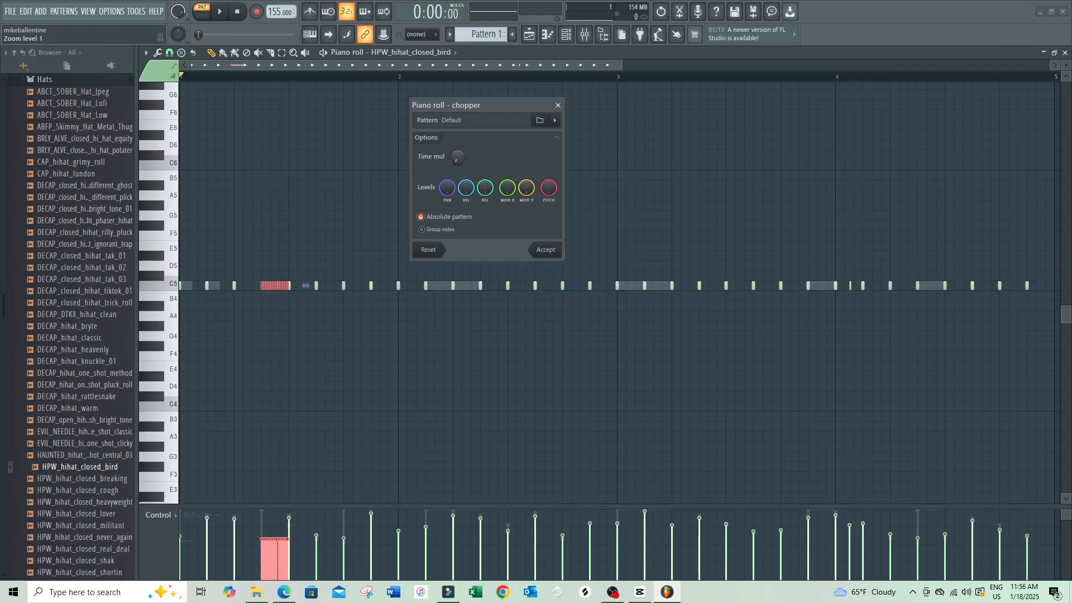
key(space)
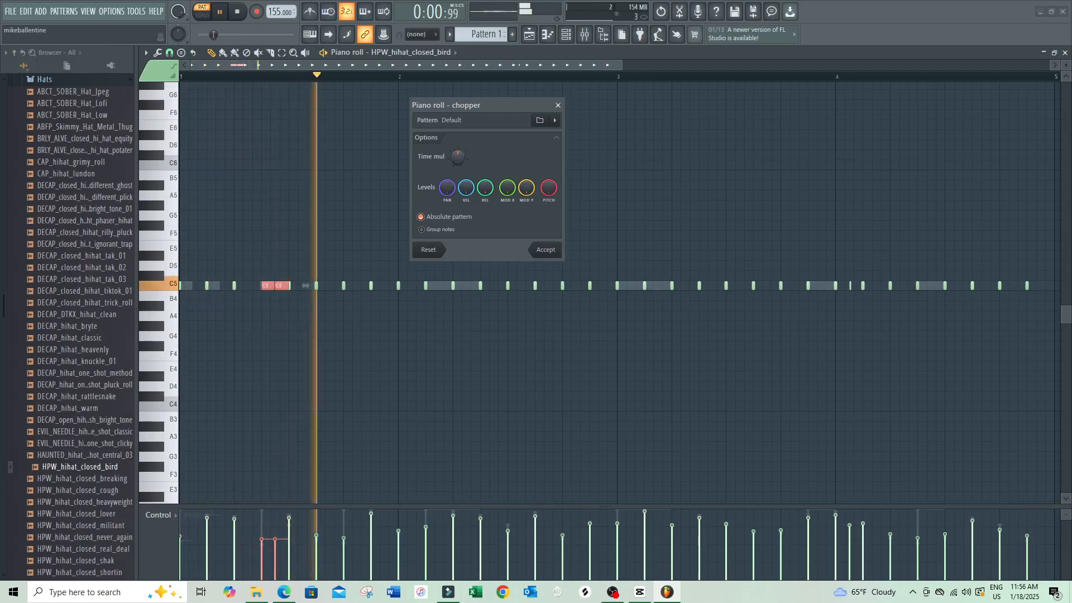
drag(460, 160, 460, 178)
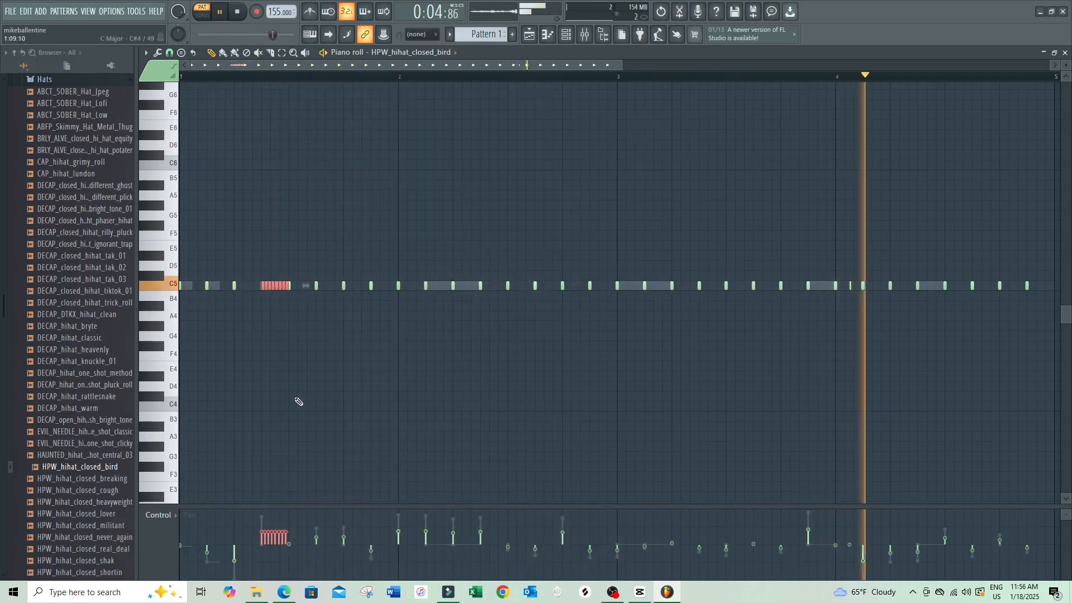
Vary the panning of individual notes in the chopped hi-hat roll to both sides, setting one near the end to about 61% left.
click(266, 551)
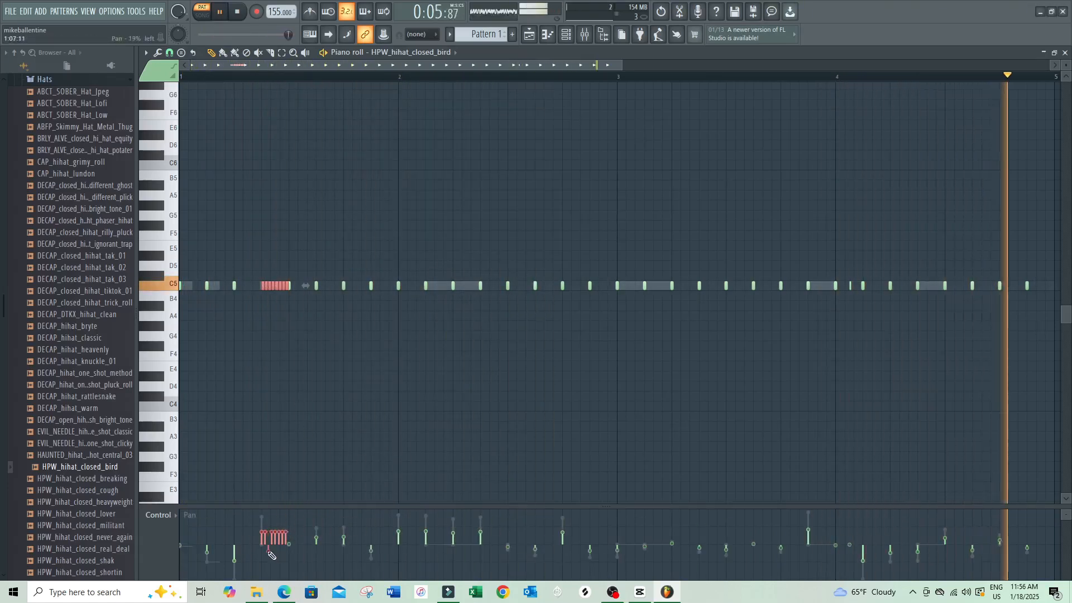
click(265, 519)
click(278, 539)
click(283, 570)
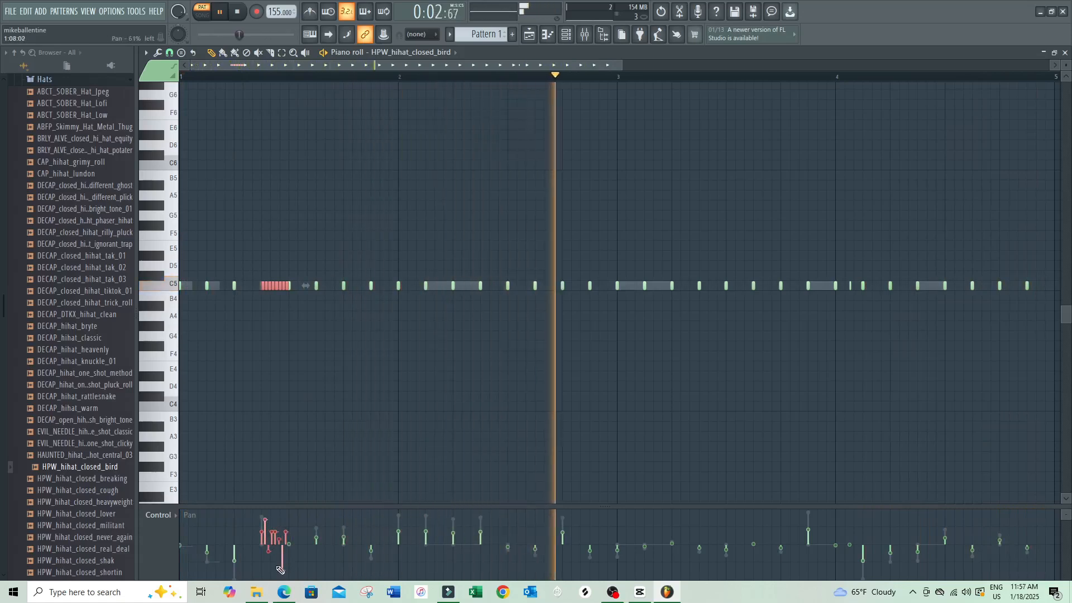
Vary the panning of the selected hi-hat roll notes and draw a rising velocity ramp across them.
click(272, 566)
click(286, 521)
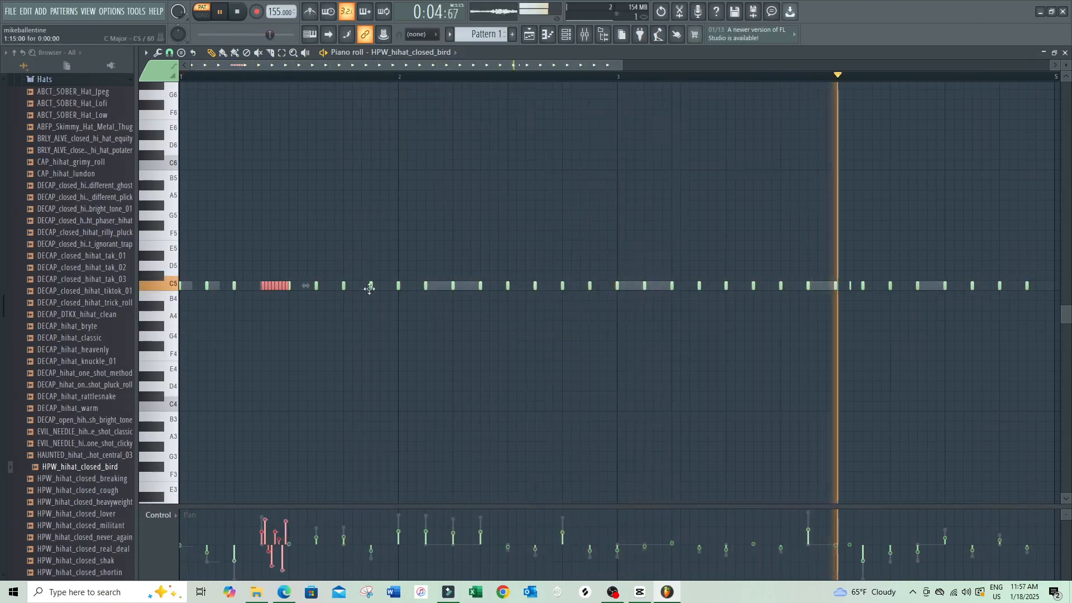
click(167, 524)
click(183, 532)
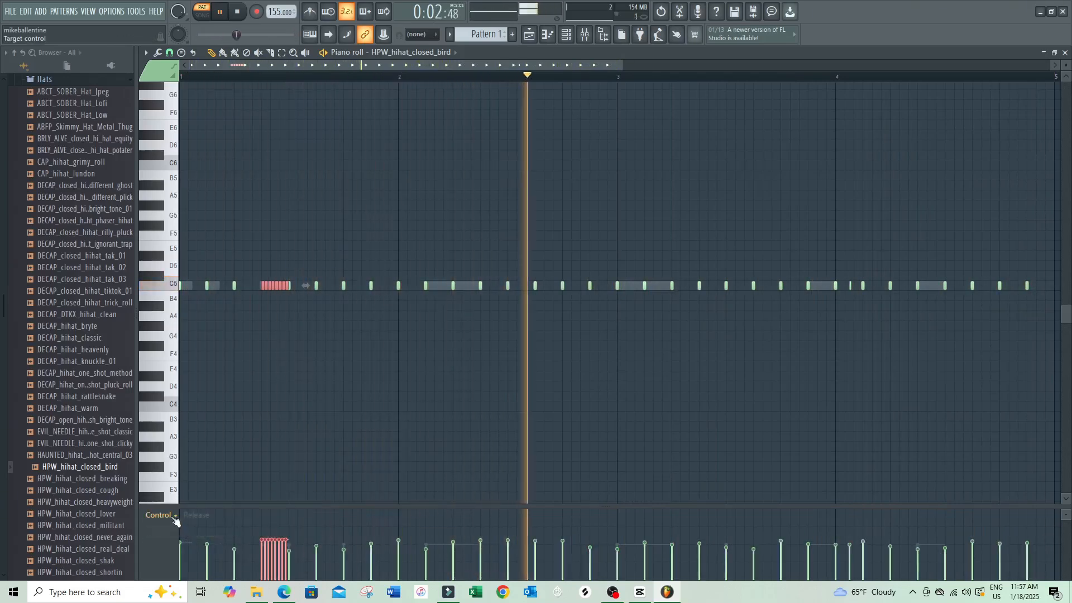
click(182, 527)
click(182, 522)
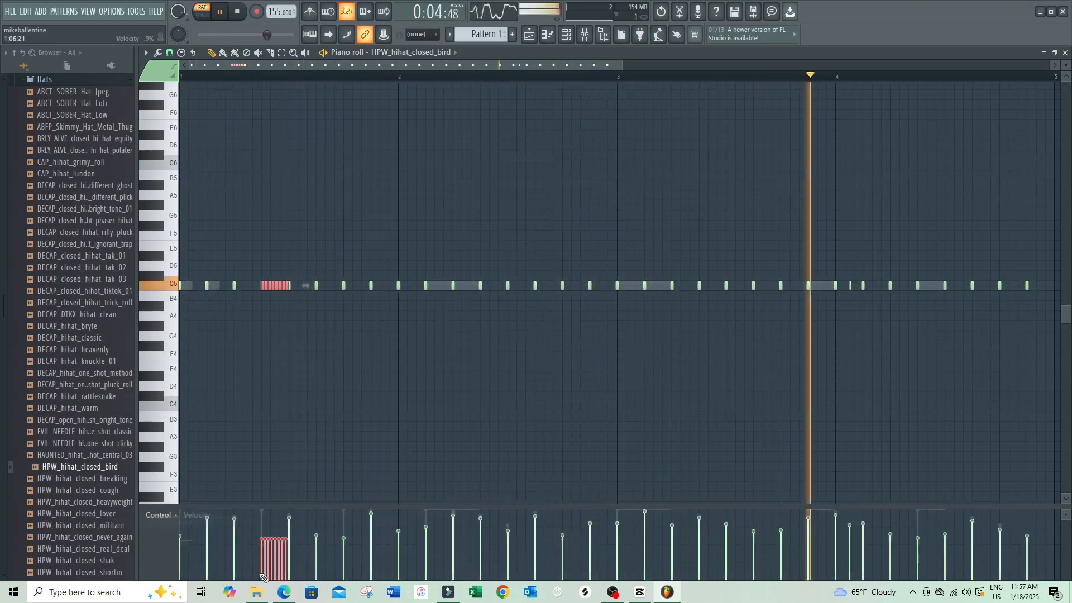
drag(263, 564, 287, 533)
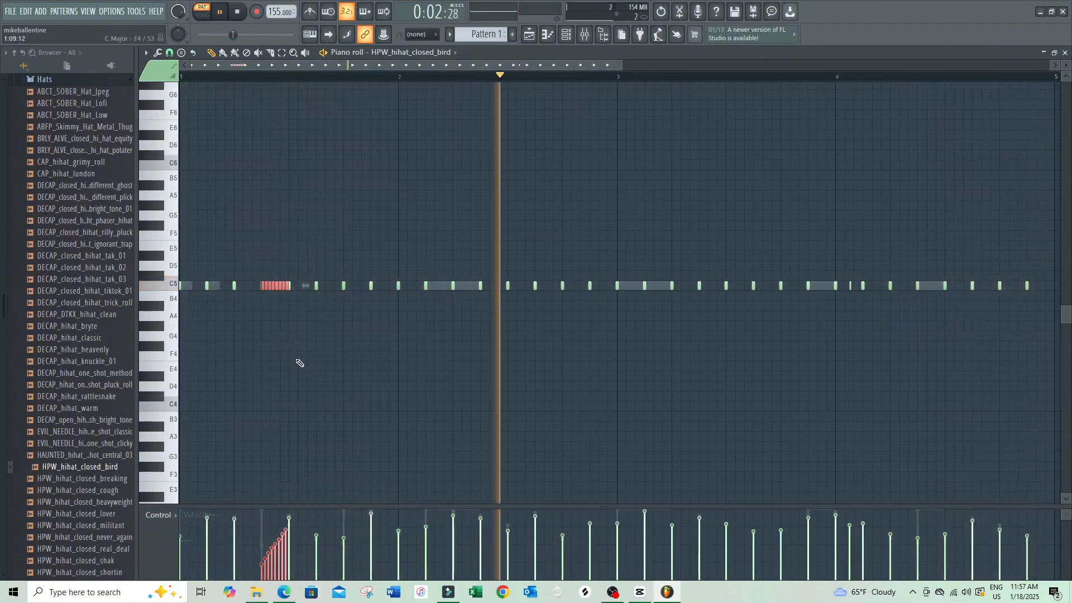
Try the selected hi-hat roll one octave lower at C4 with playback, and return it to C5.
key(ctrl+Down)
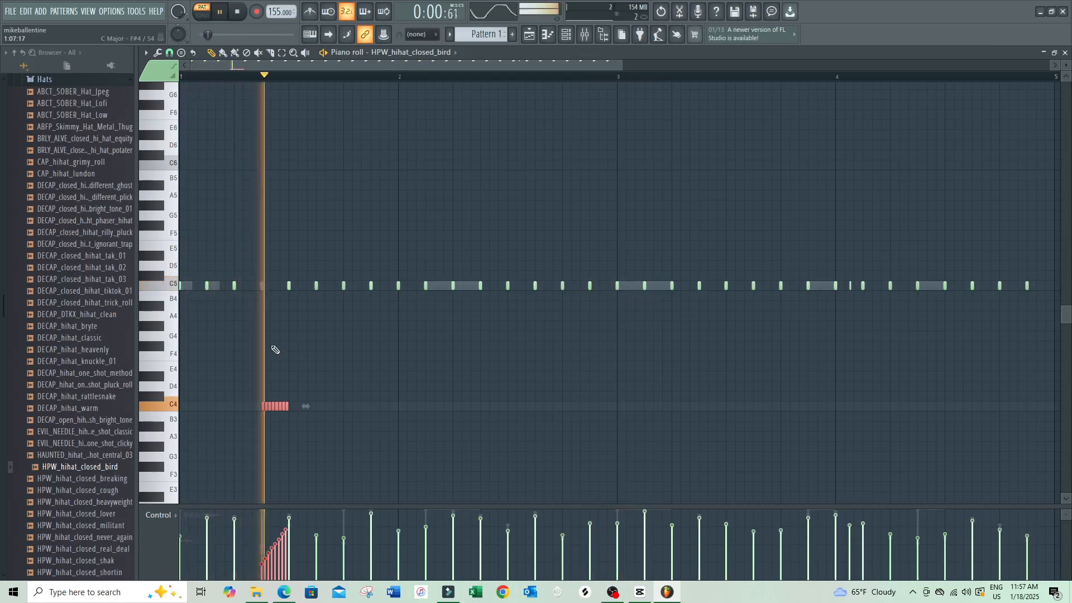
key(space)
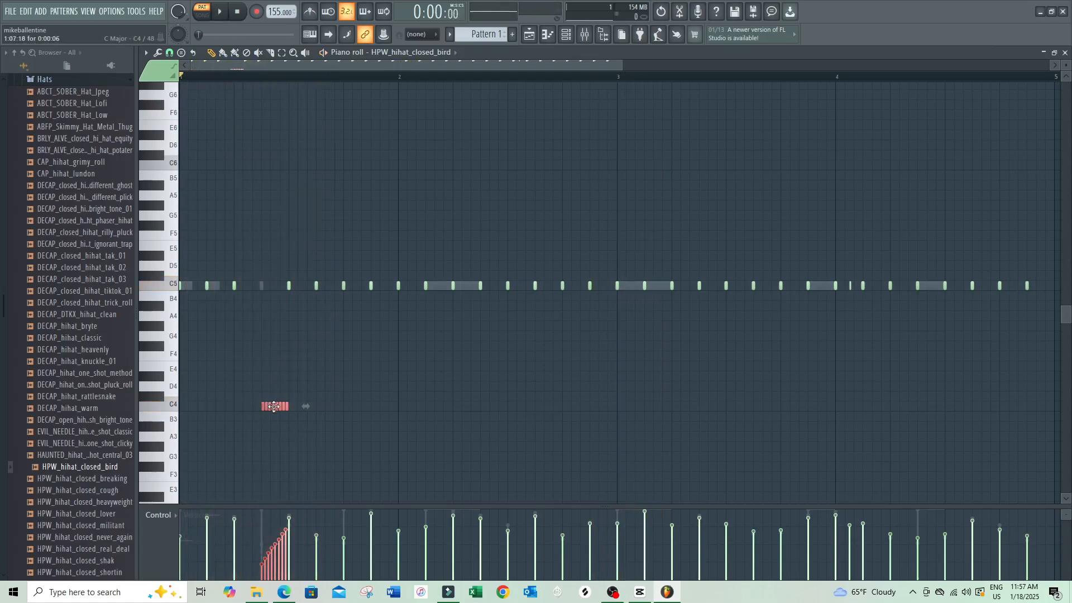
key(ctrl+Up)
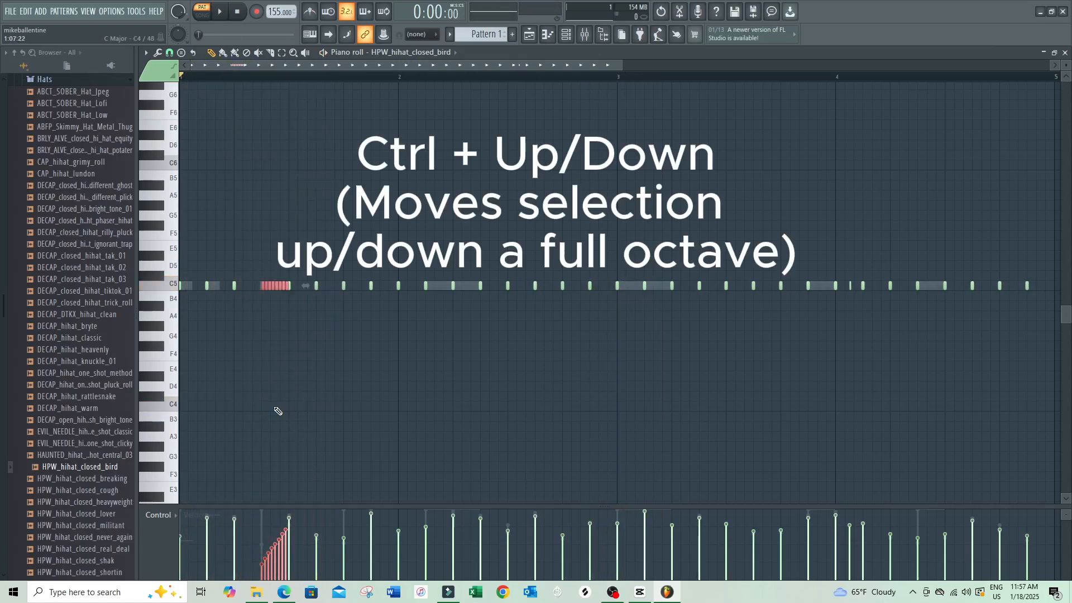
Transpose the selected hi-hat roll back and forth by full octaves, ending at C5.
key(ctrl+Down)
key(ctrl+Up)
key(ctrl+Down)
key(ctrl+Up)
key(ctrl+Down)
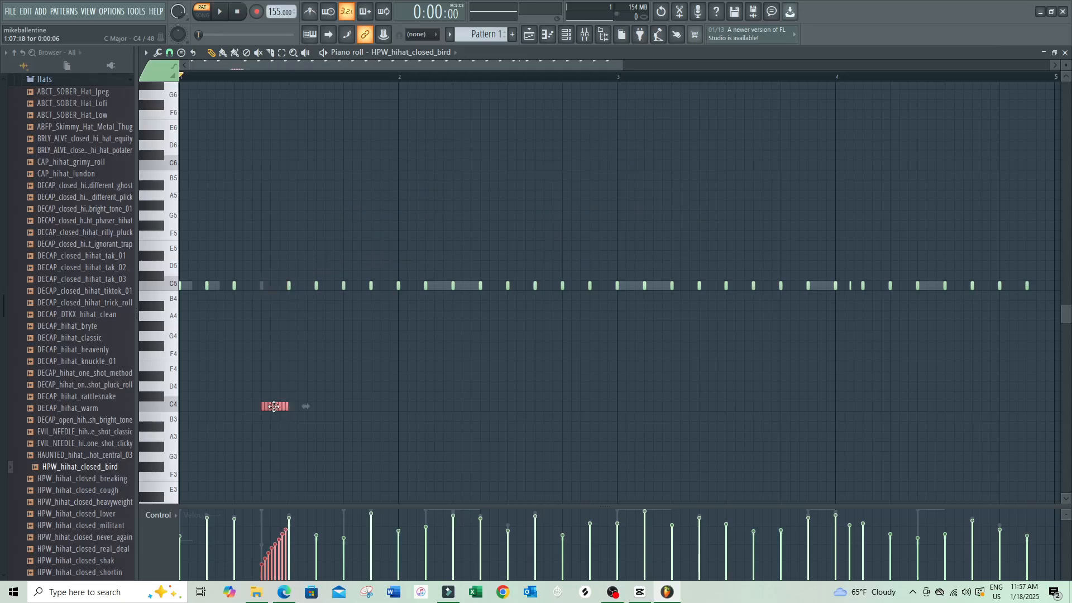
key(ctrl+Up)
key(ctrl+Up)
key(ctrl+Down)
key(ctrl+Down)
key(ctrl+Up)
key(ctrl+Up)
key(ctrl+Down)
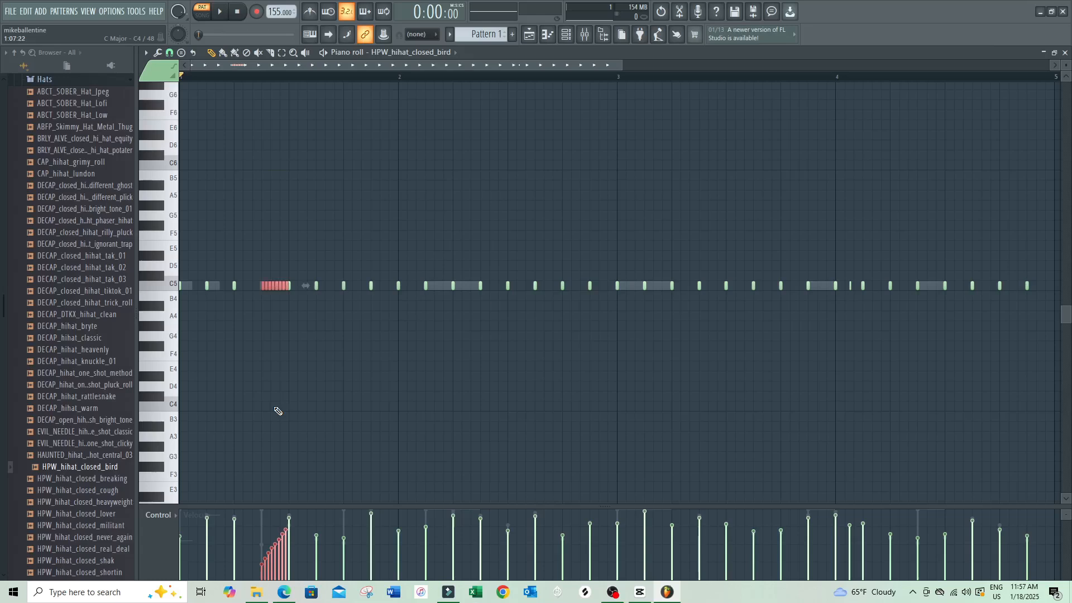
Raise the selected hi-hat roll one octave to C6 and play the pattern briefly.
key(ctrl+Up)
key(space)
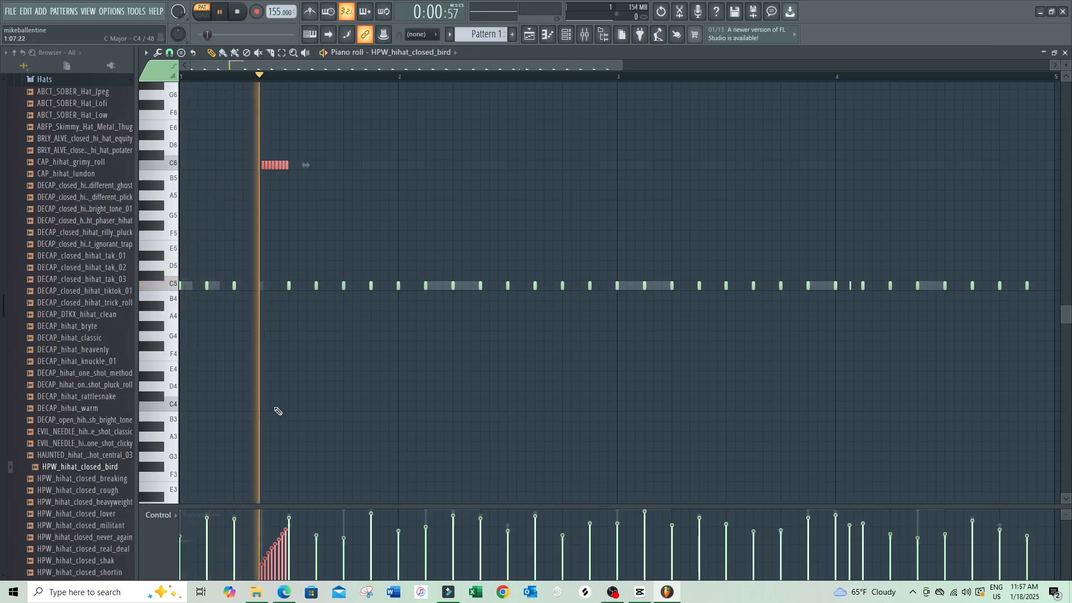
key(space)
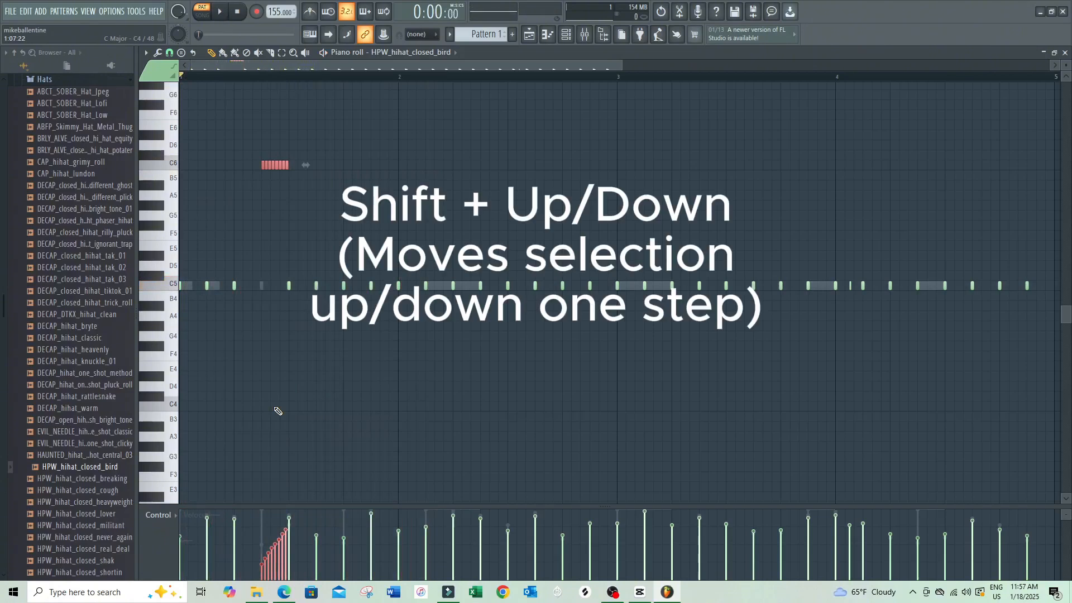
Shift the selected hi-hat roll up and down in single semitone steps around C6, ending at C6.
key(shift+Down)
key(shift+Up)
key(shift+Up)
key(shift+Down)
key(shift+Down)
key(shift+Up)
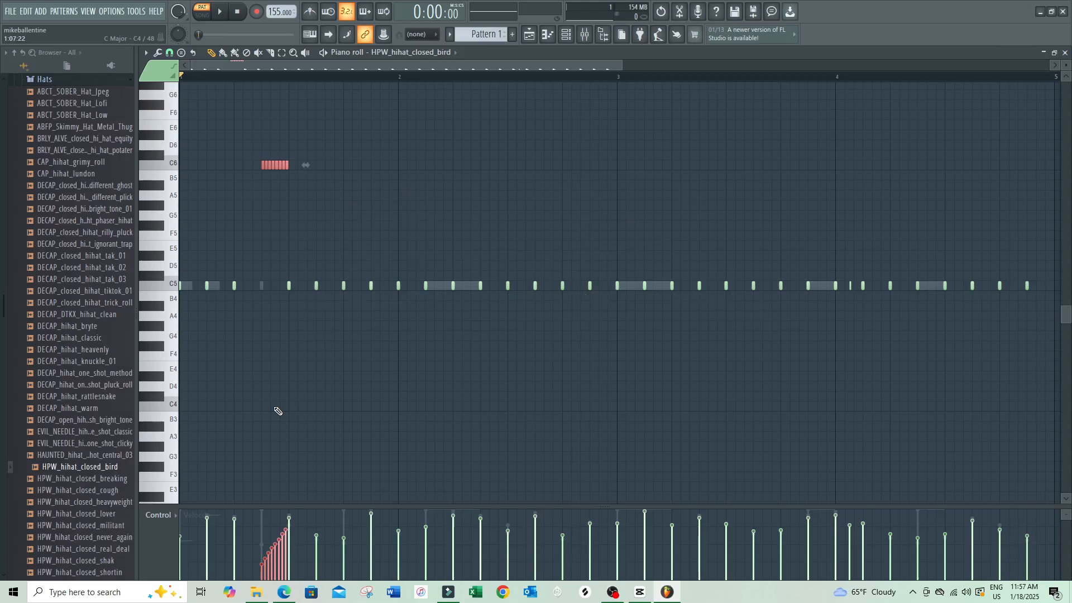
key(shift+Down)
key(shift+Down)
key(shift+Up)
key(shift+Up)
Duplicate the C6 hi-hat roll to the same position in bar 3 and delete the C5 note beneath it.
key(space)
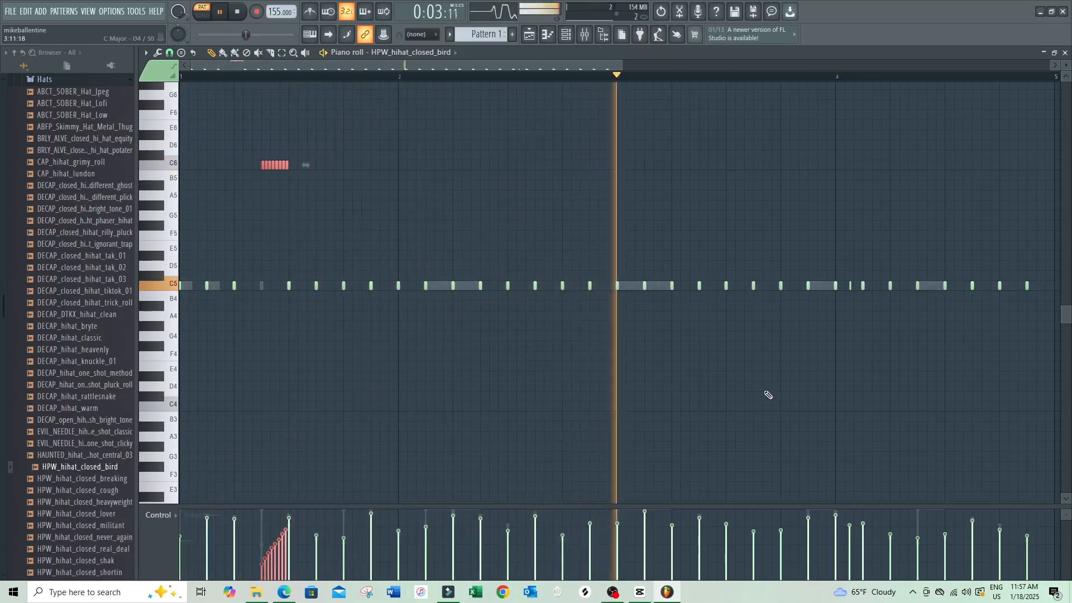
ctrl+click(611, 79)
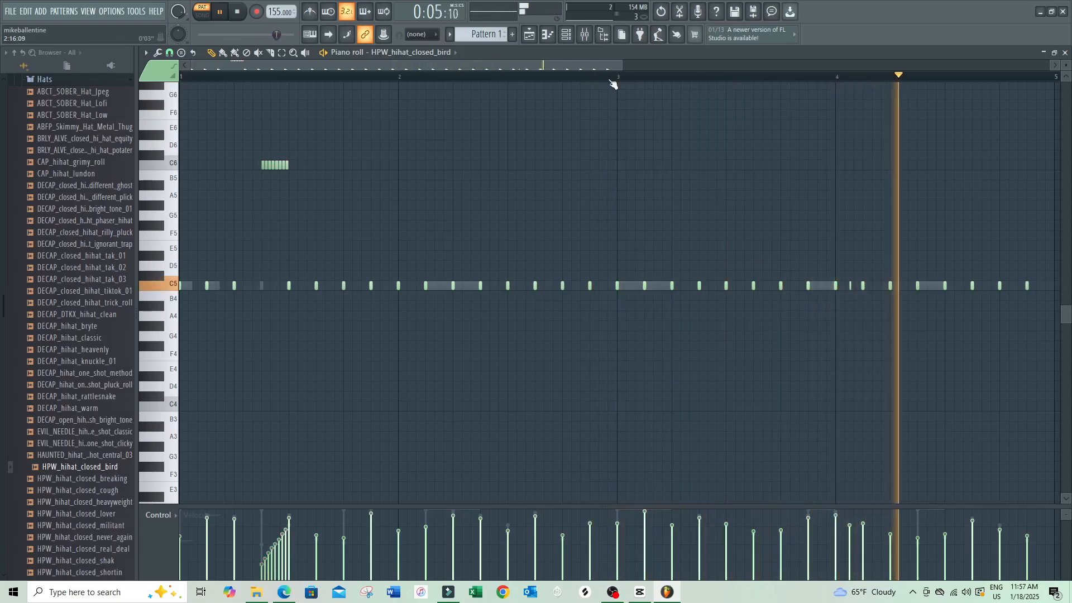
mouse_move(608, 68)
mouse_down()
mouse_move(720, 65)
mouse_move(613, 64)
mouse_up()
drag(311, 160, 223, 176)
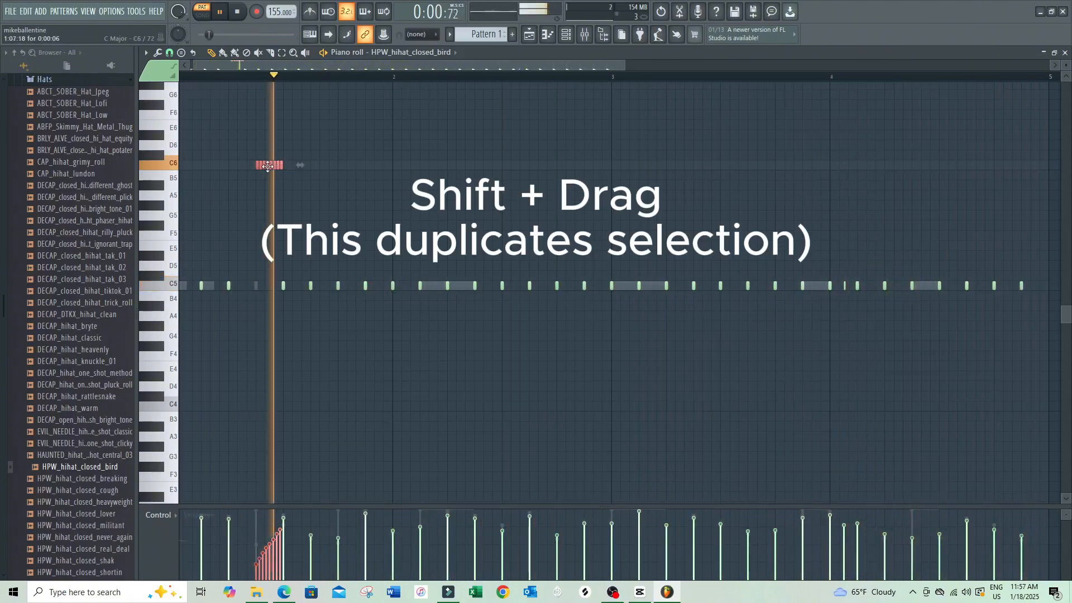
mouse_move(271, 166)
mouse_down()
mouse_move(585, 166)
mouse_move(723, 199)
mouse_move(926, 208)
mouse_up()
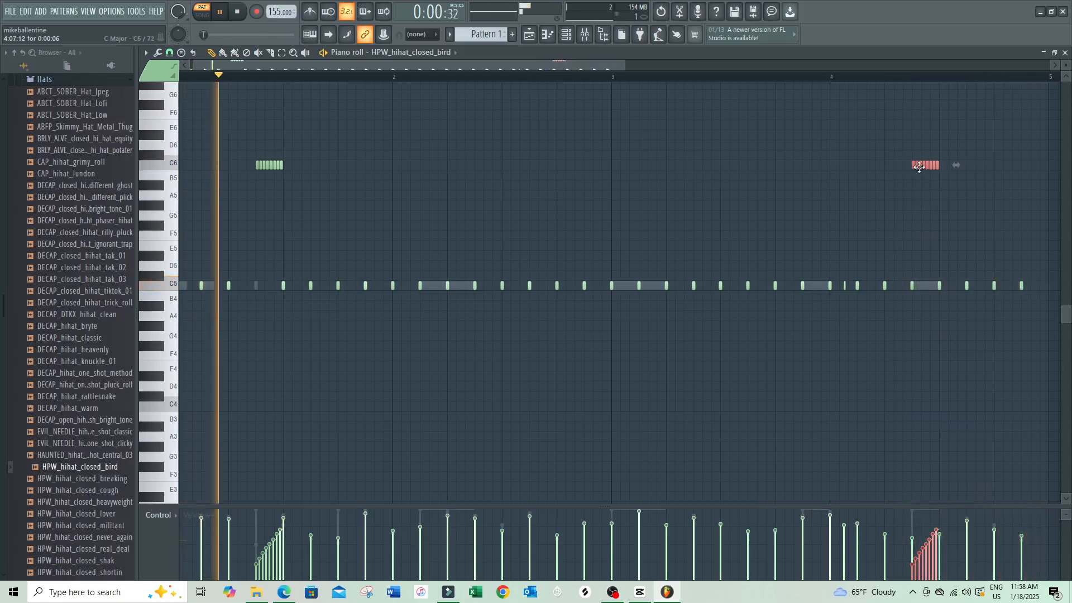
drag(921, 166, 701, 167)
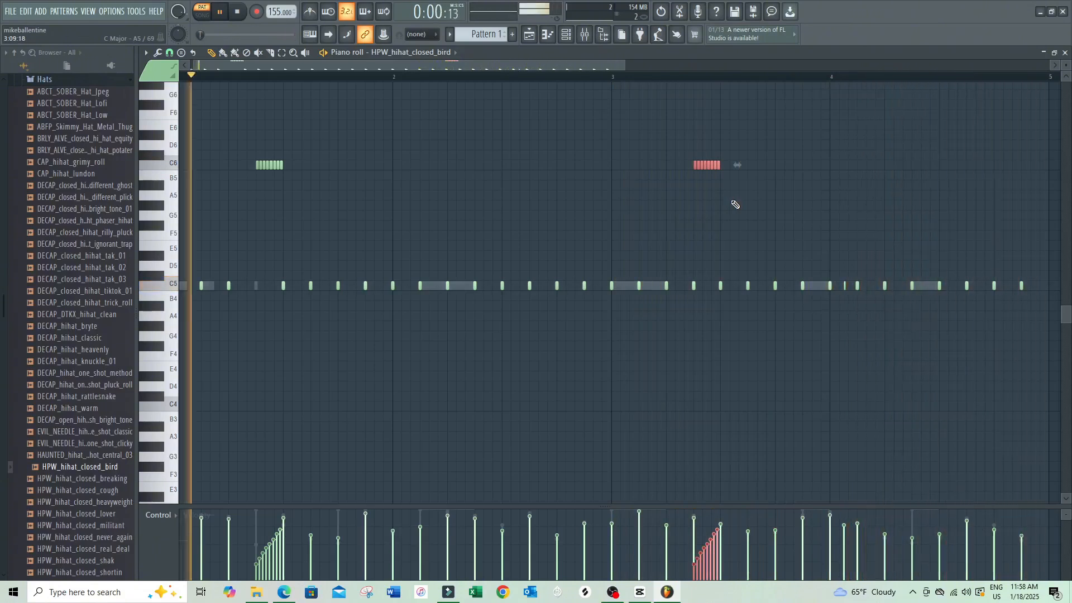
right_click(693, 285)
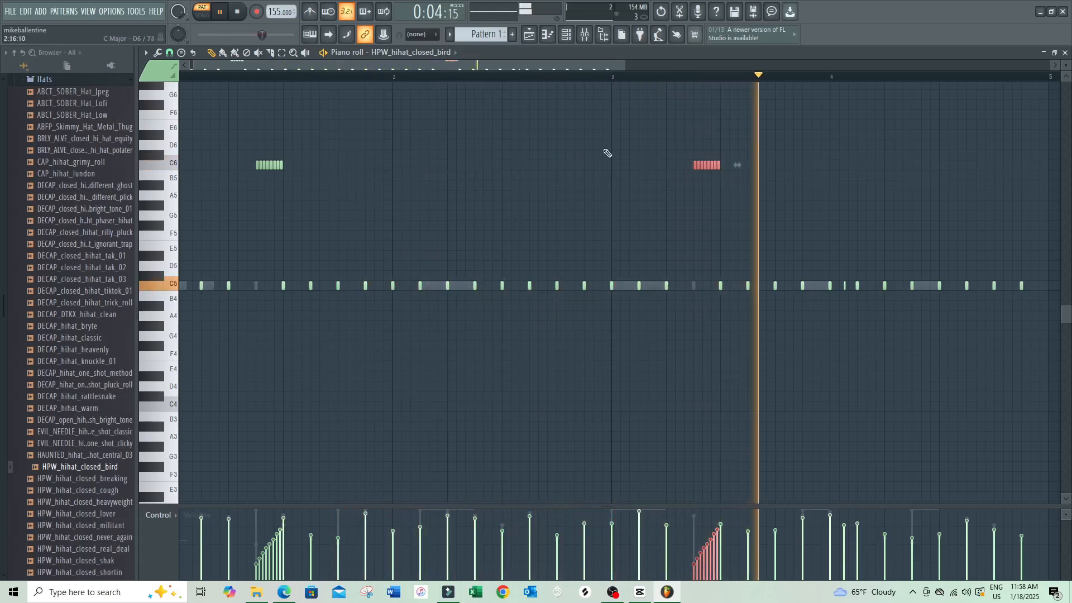
ctrl+click(598, 76)
Collapse the Hats sample folder and open the 808s folder under Splice.
scroll(100, 263, up, 4)
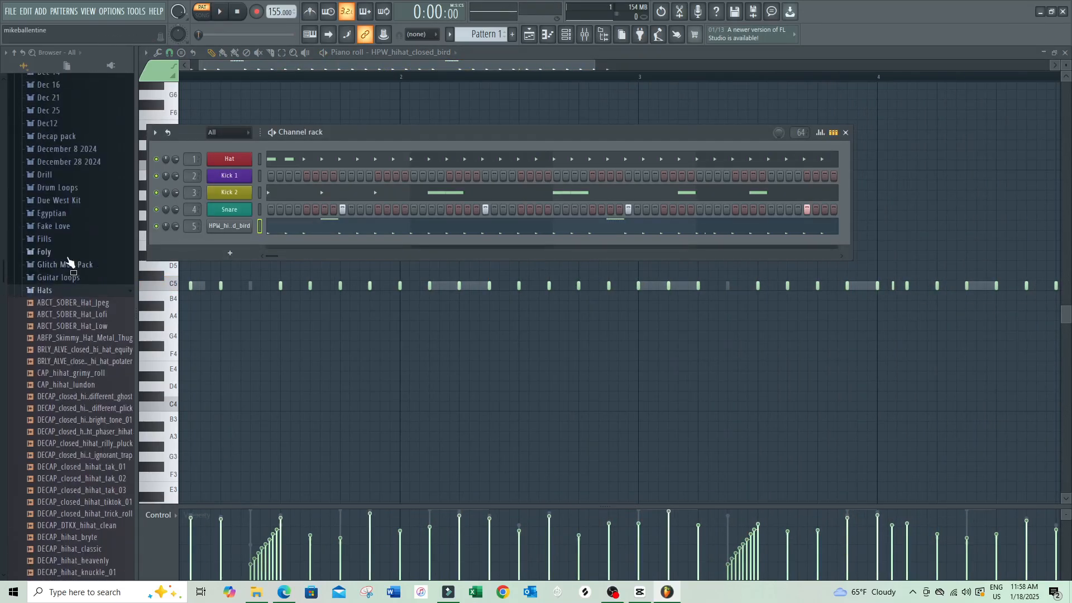
click(64, 292)
scroll(80, 300, up, 4)
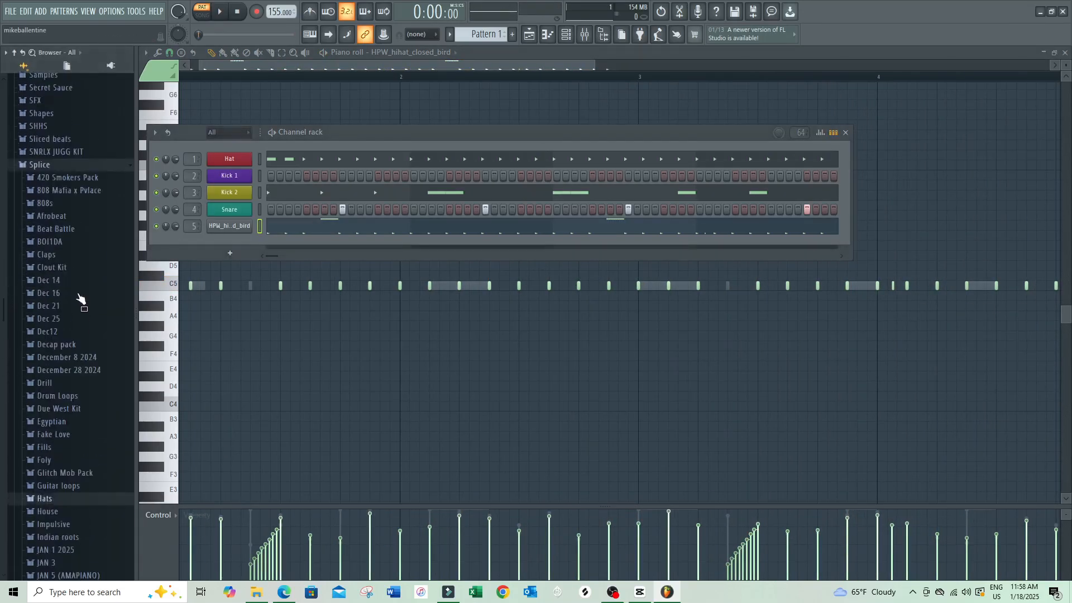
click(59, 207)
scroll(57, 206, down, 3)
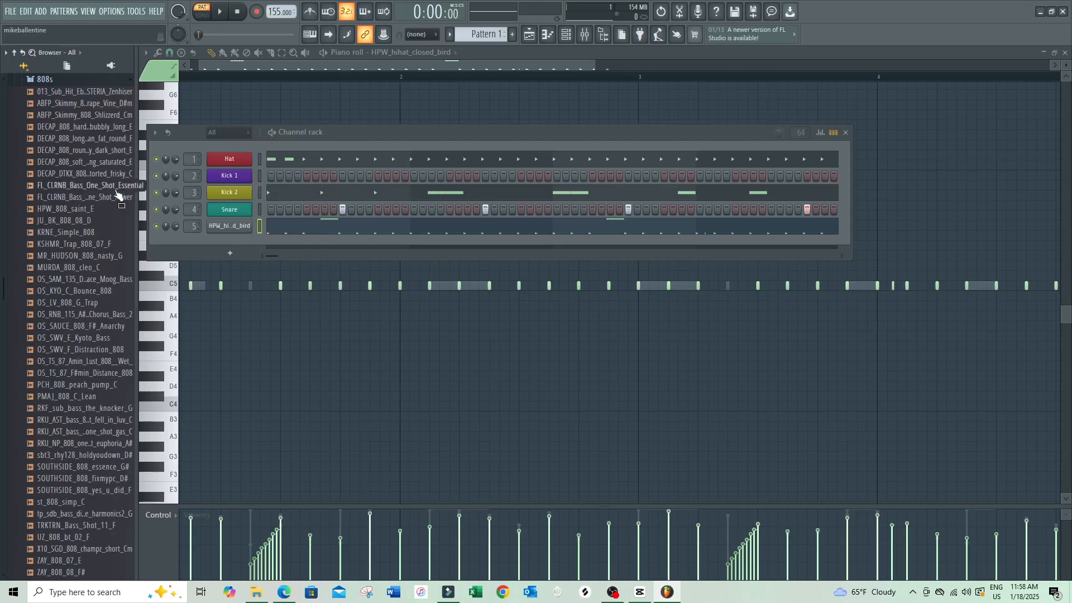
Preview KRNE_Simple_808 and HPW_808_saint_E, and add HPW_808_saint_E as a new channel in the channel rack.
click(102, 233)
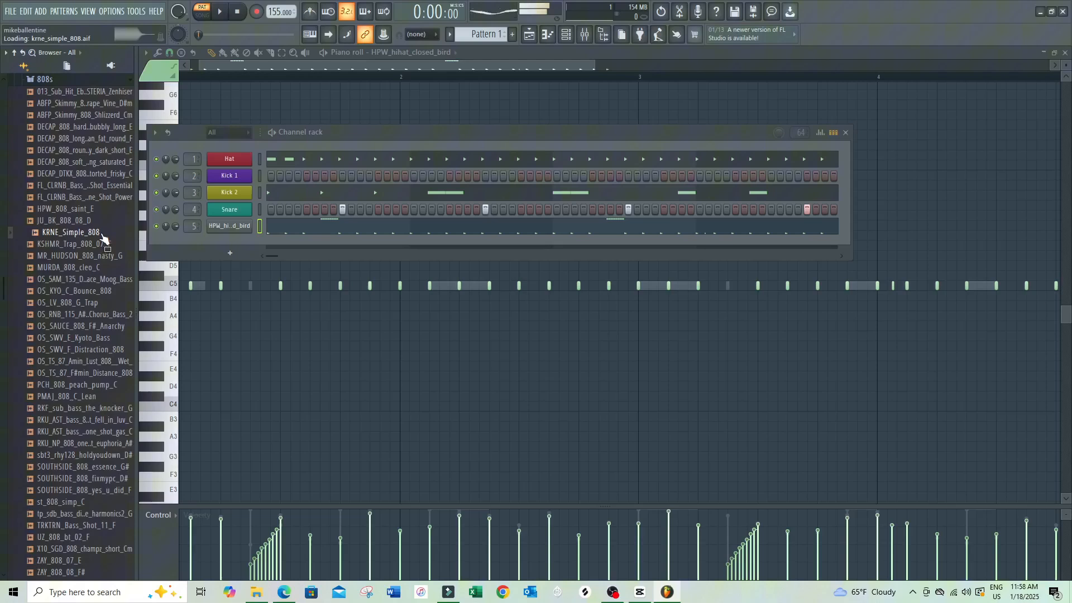
click(84, 209)
click(93, 211)
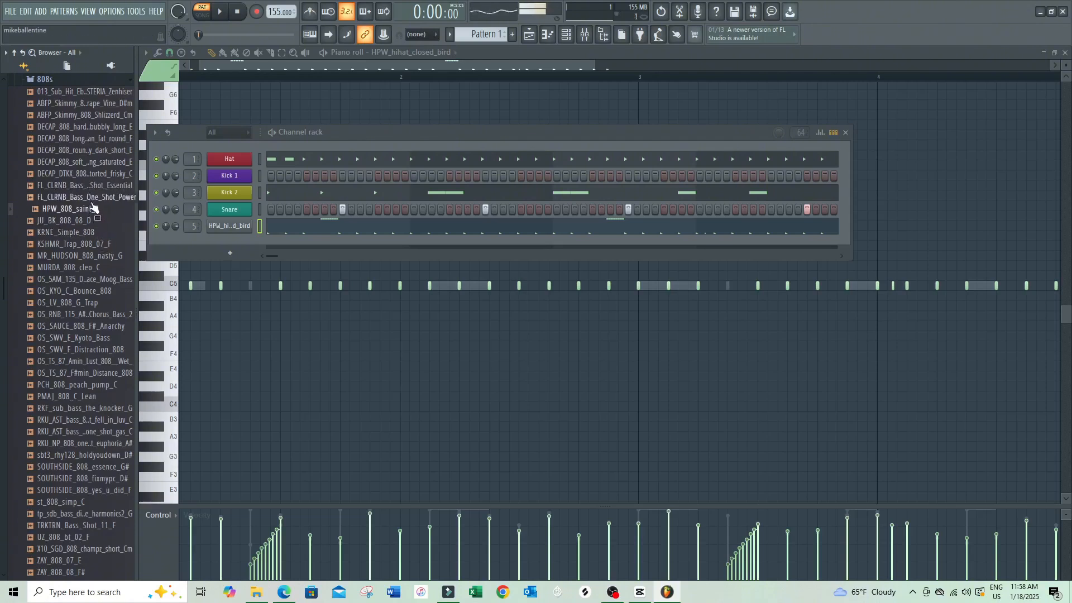
click(92, 210)
drag(93, 212, 246, 249)
click(246, 249)
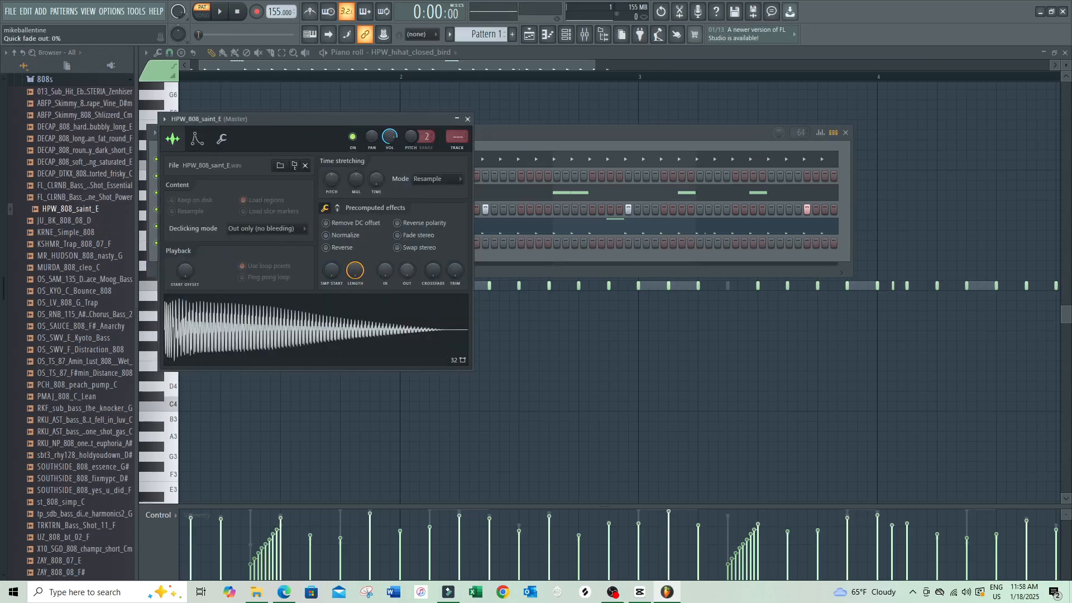
Apply a quick fade-out of about 19% and a gain boost of about 2% to the HPW_808_saint_E sample.
mouse_move(407, 270)
mouse_down()
mouse_move(407, 259)
mouse_move(408, 272)
mouse_up()
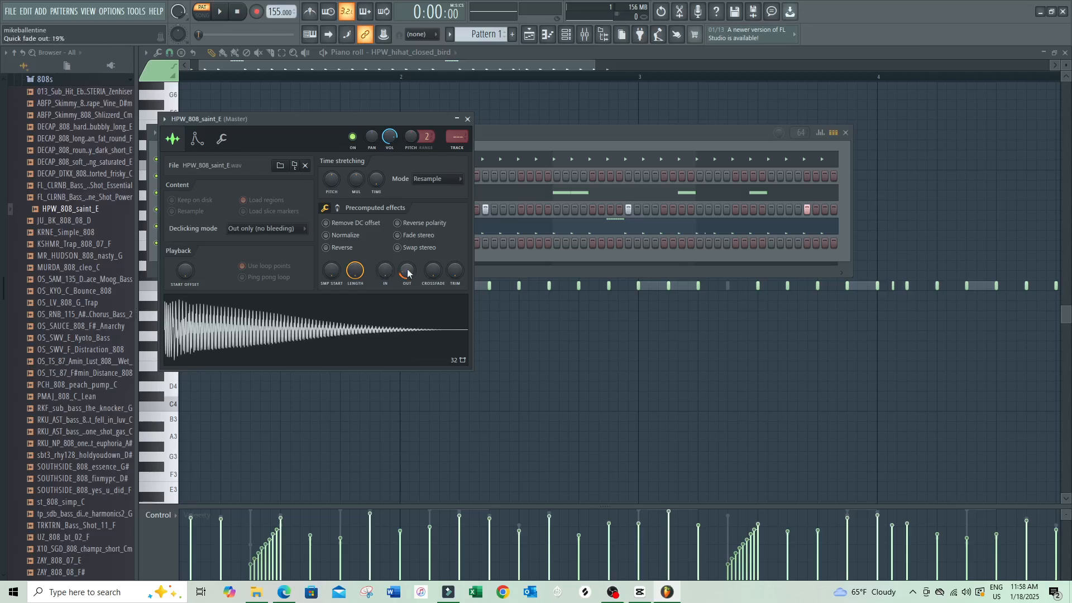
click(337, 208)
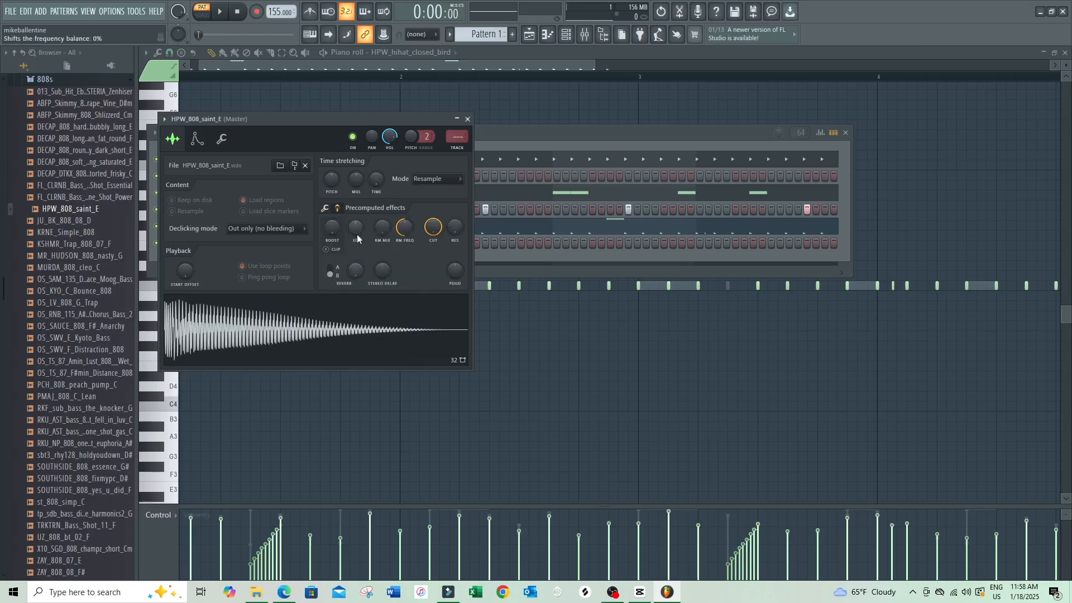
drag(332, 229, 333, 224)
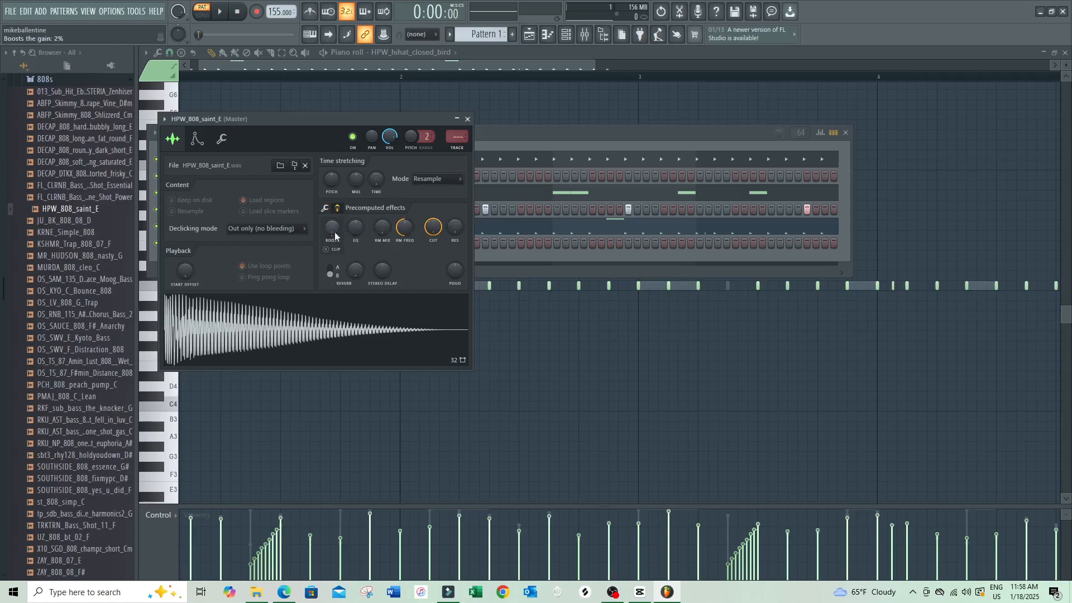
key(space)
key(space)
Open the HPW_808_saint_E channel's sample in the Edison audio editor.
click(534, 133)
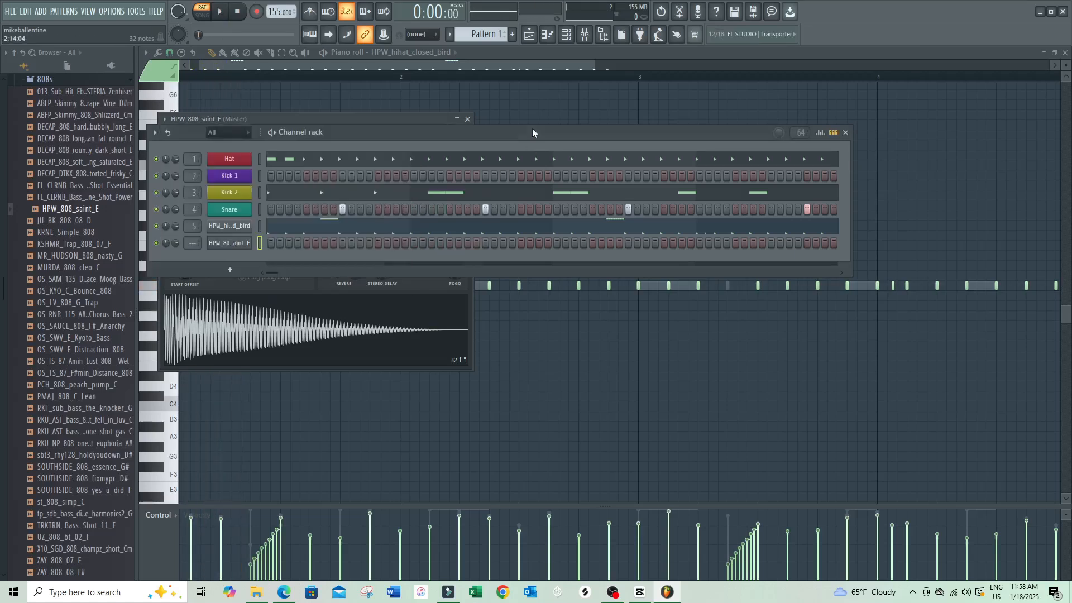
click(247, 247)
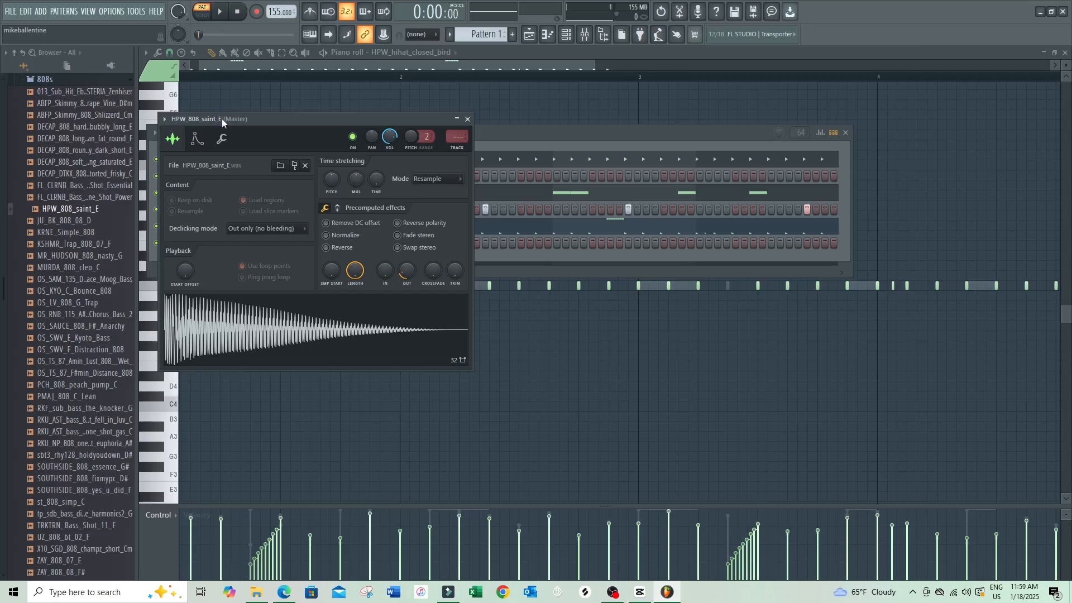
right_click(316, 334)
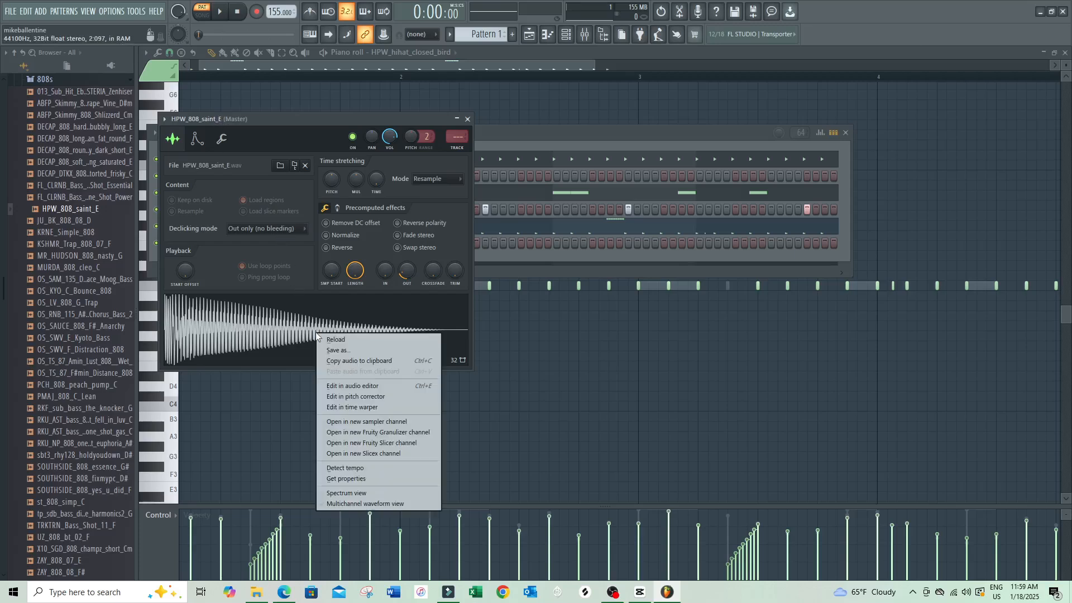
click(298, 332)
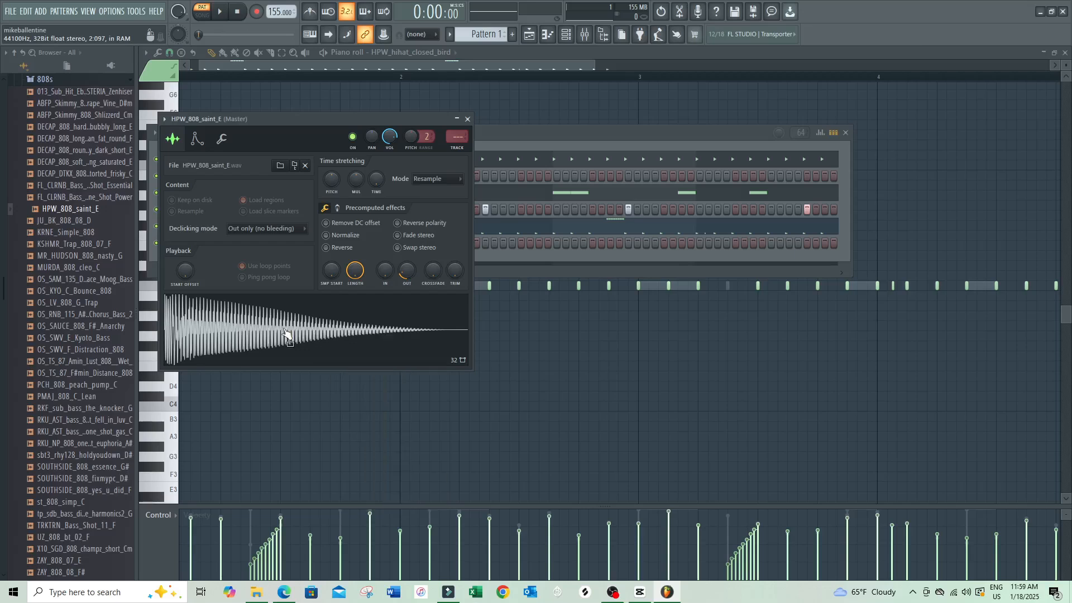
click(318, 347)
right_click(327, 334)
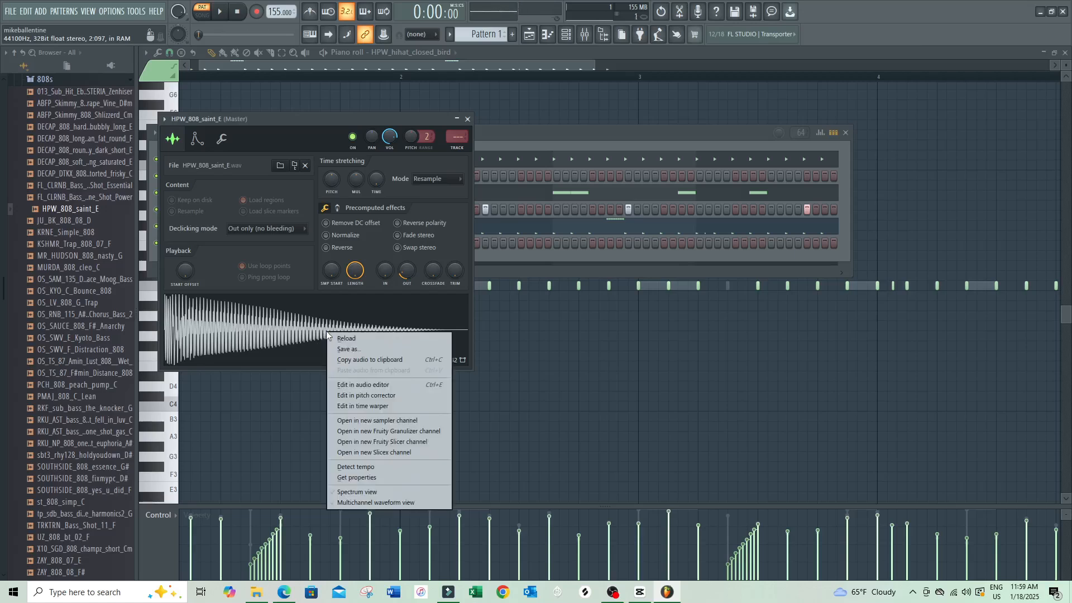
click(370, 386)
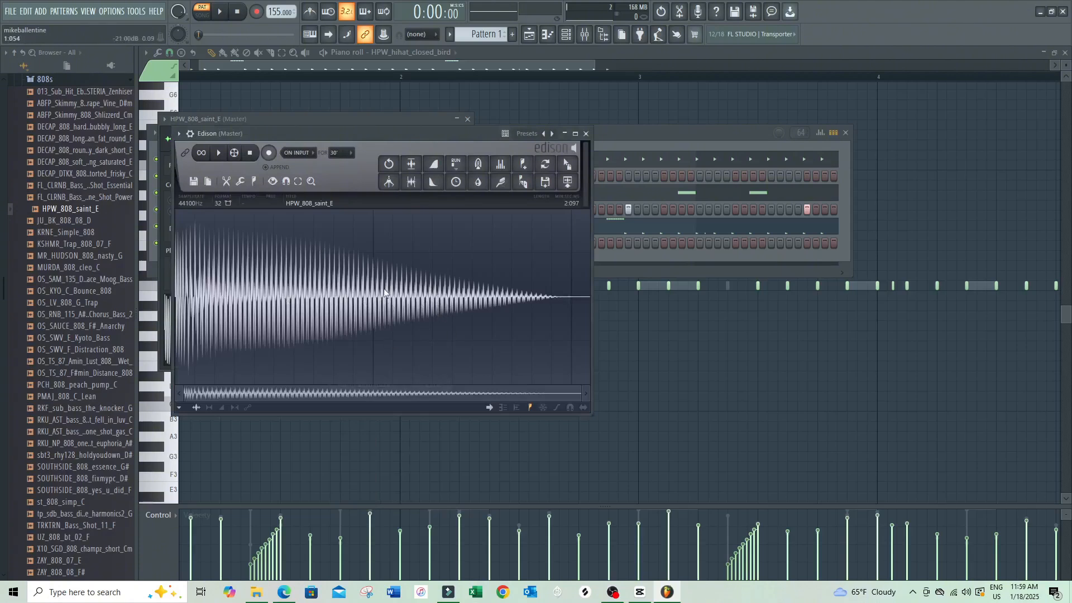
Detect the pitch regions of the HPW_808_saint_E sample and close Edison.
right_click(384, 288)
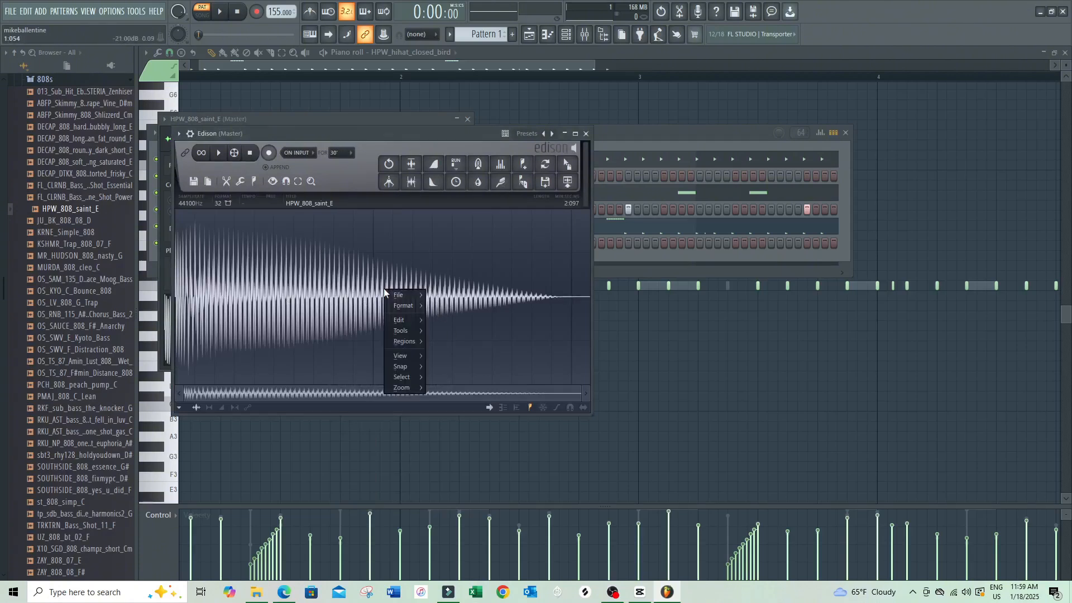
mouse_move(413, 340)
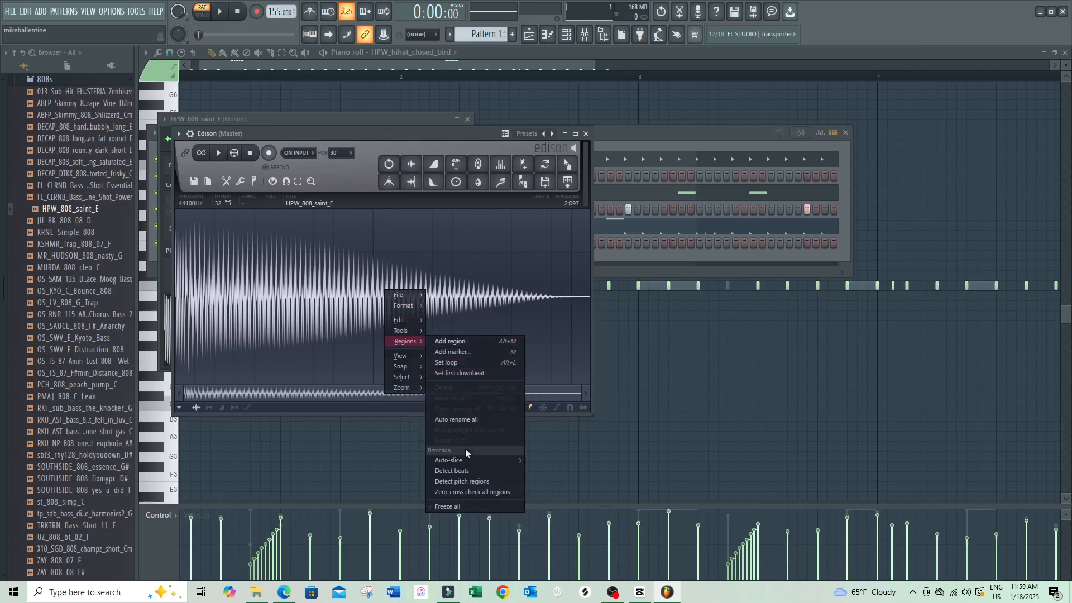
click(468, 481)
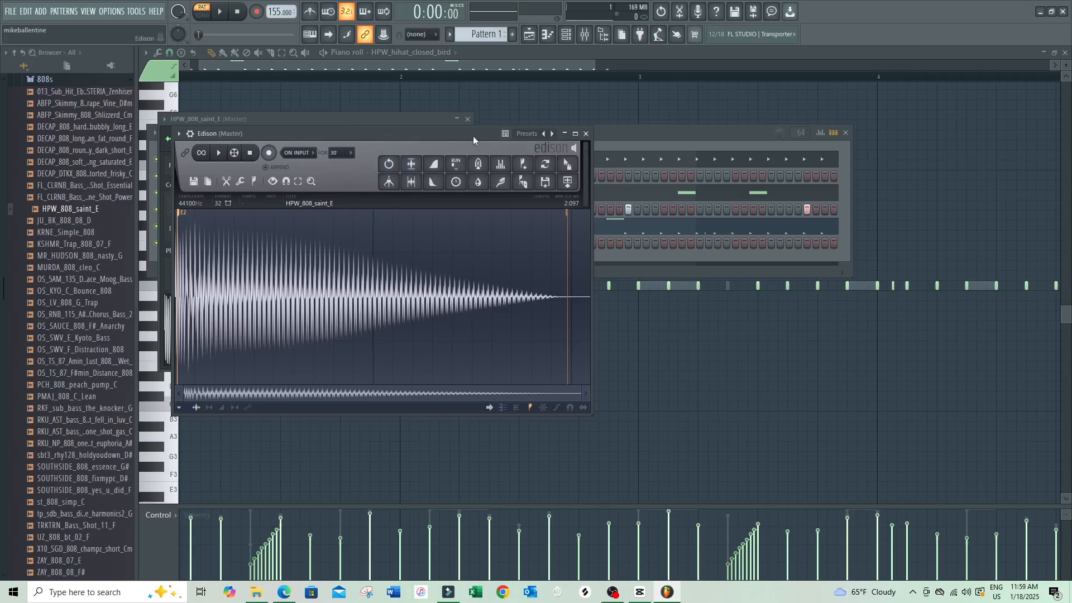
click(586, 134)
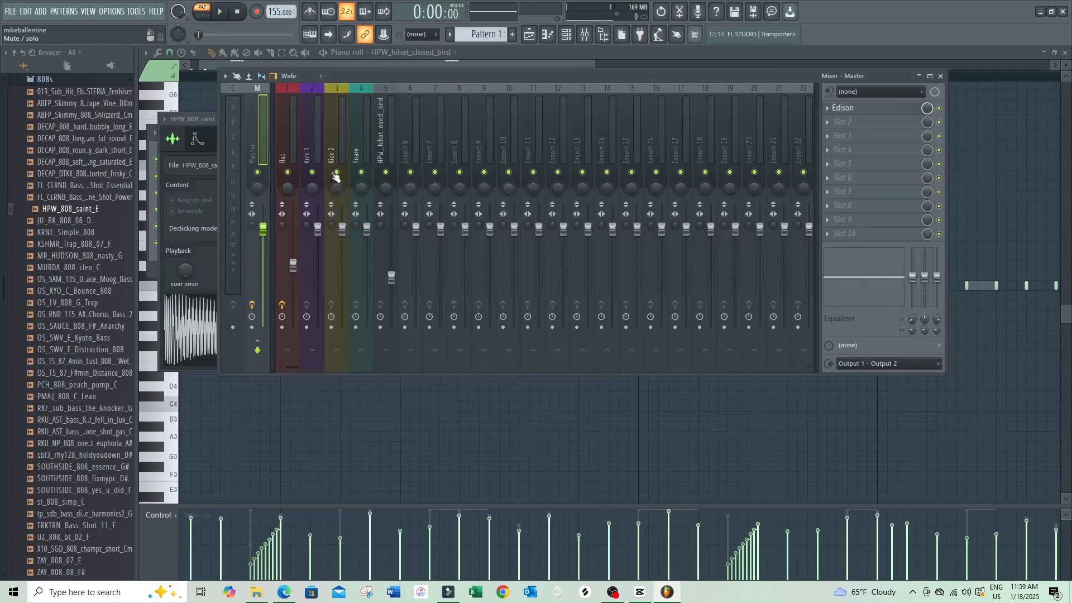
Set the HPW_808_saint_E channel's root note to E5 and audition the E5 and C5 keys.
key(F6)
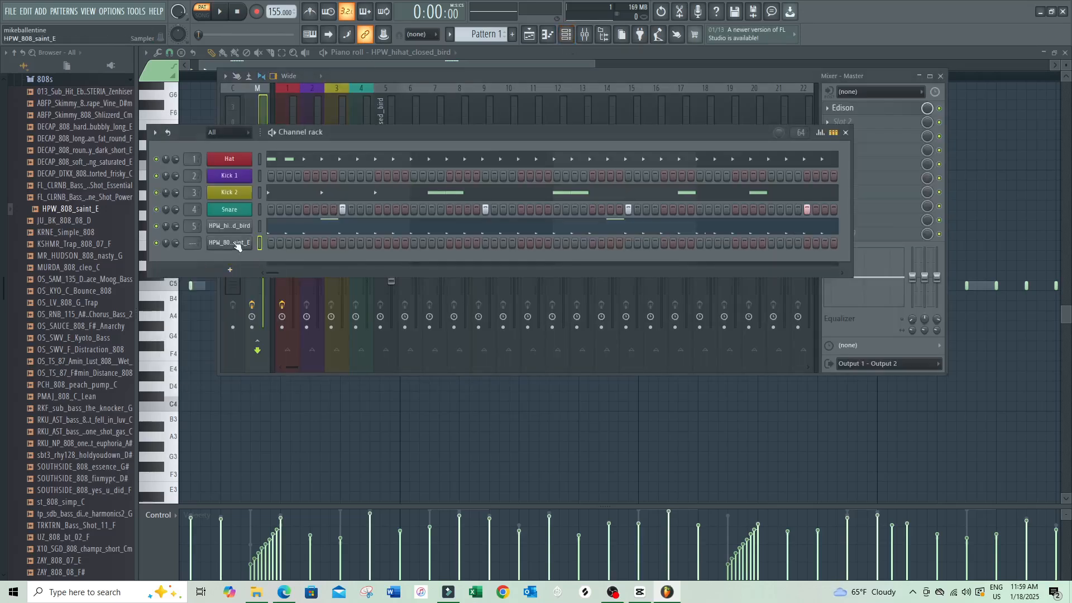
click(233, 240)
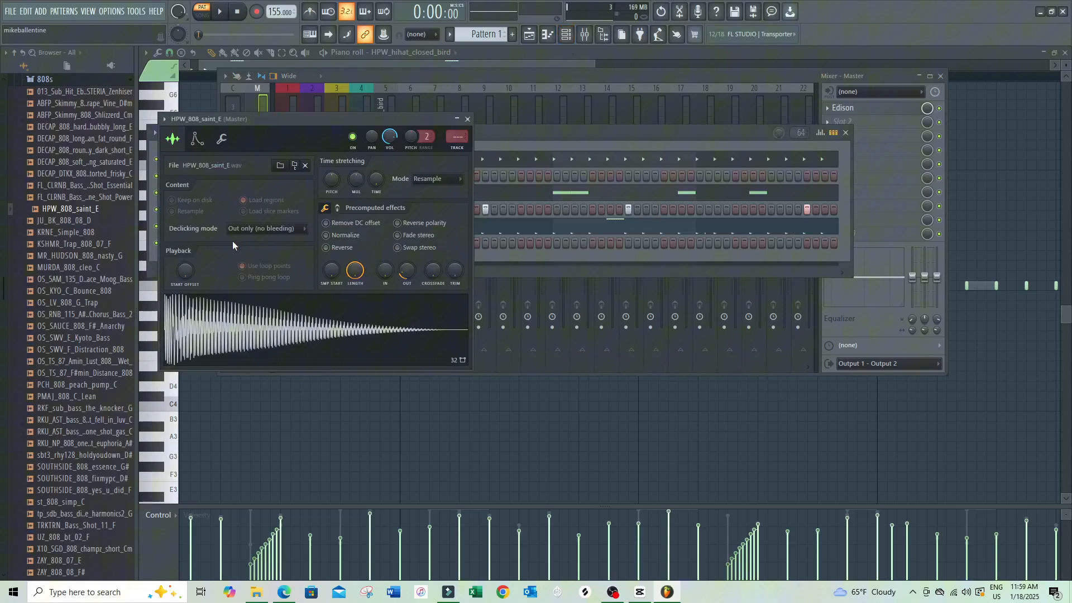
click(223, 140)
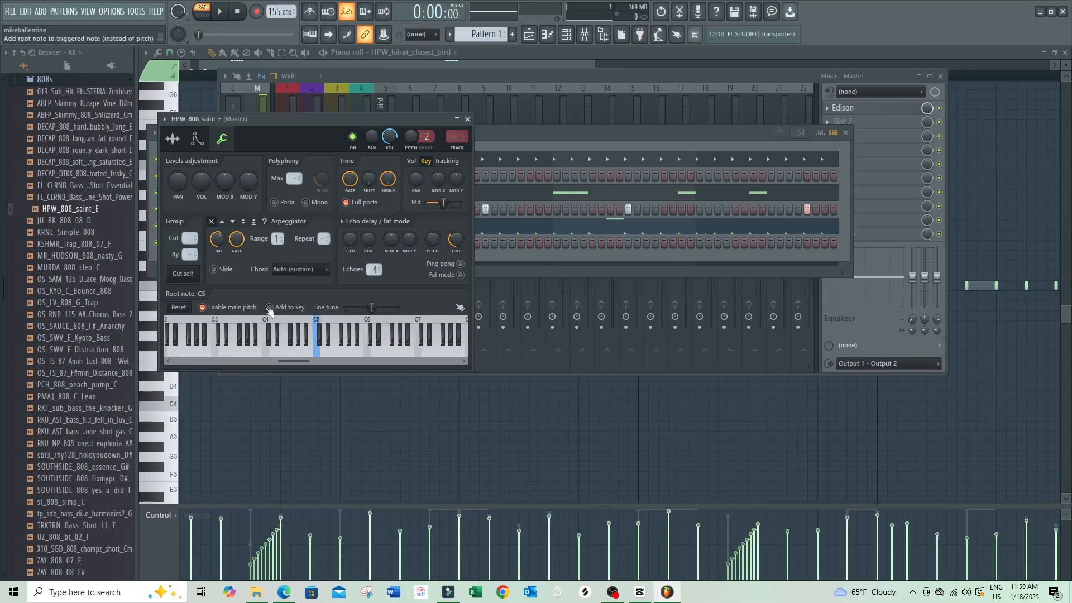
click(317, 352)
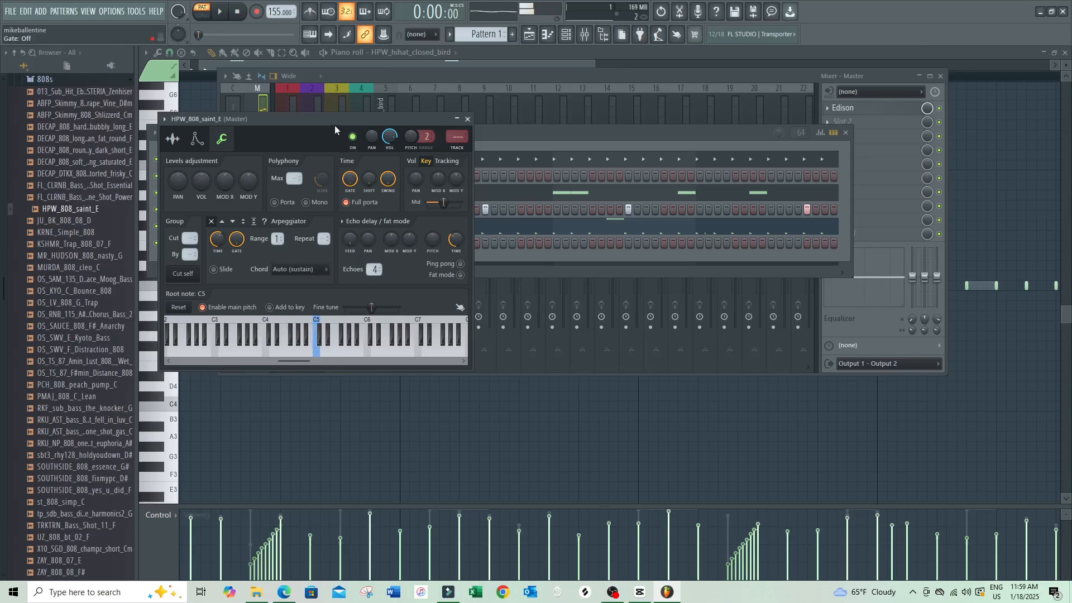
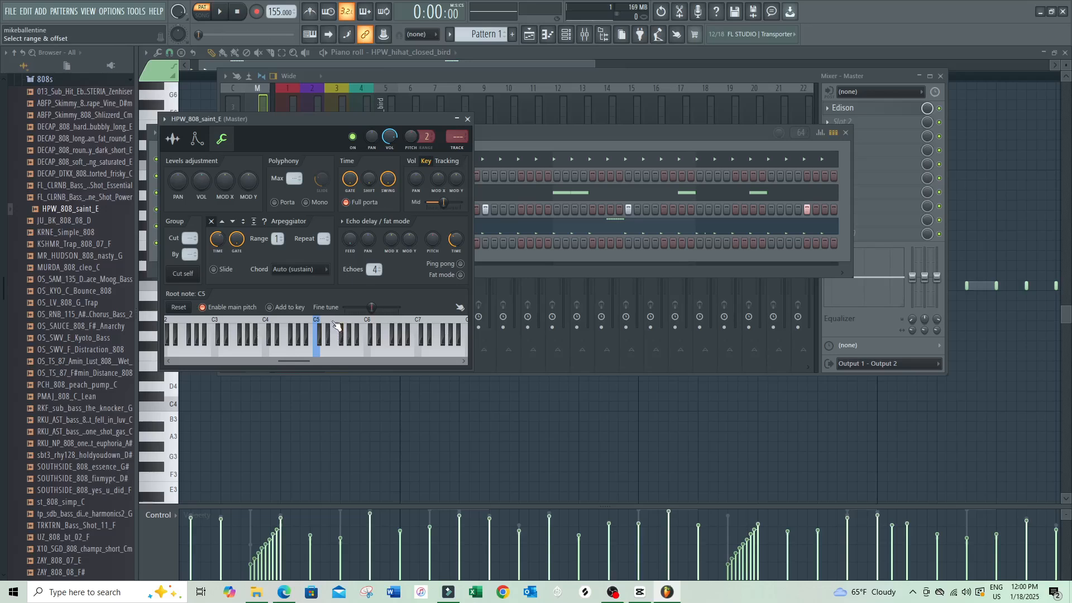
right_click(332, 325)
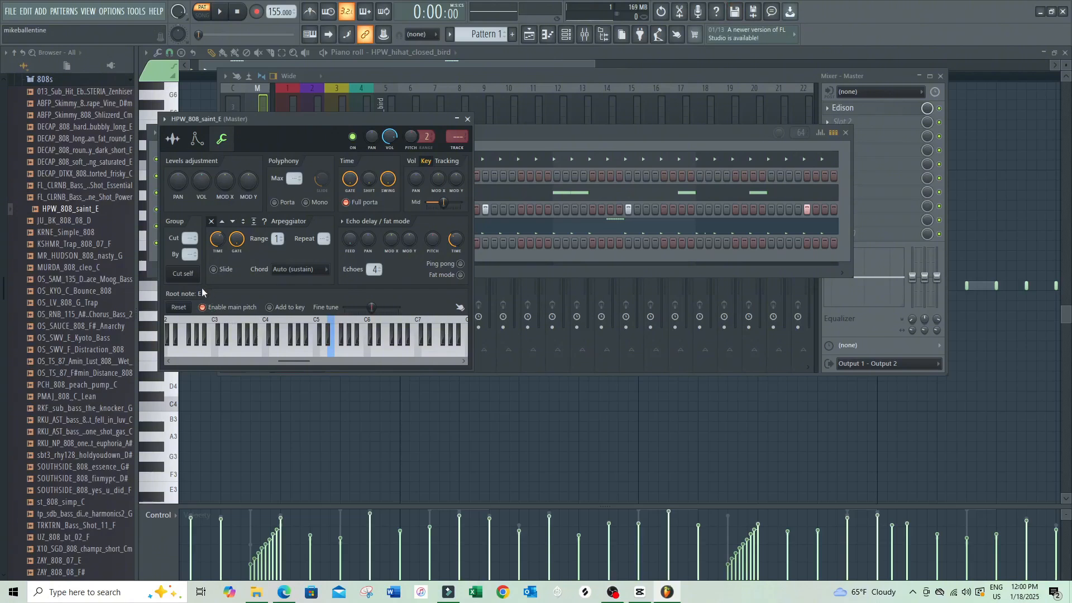
click(334, 356)
click(320, 355)
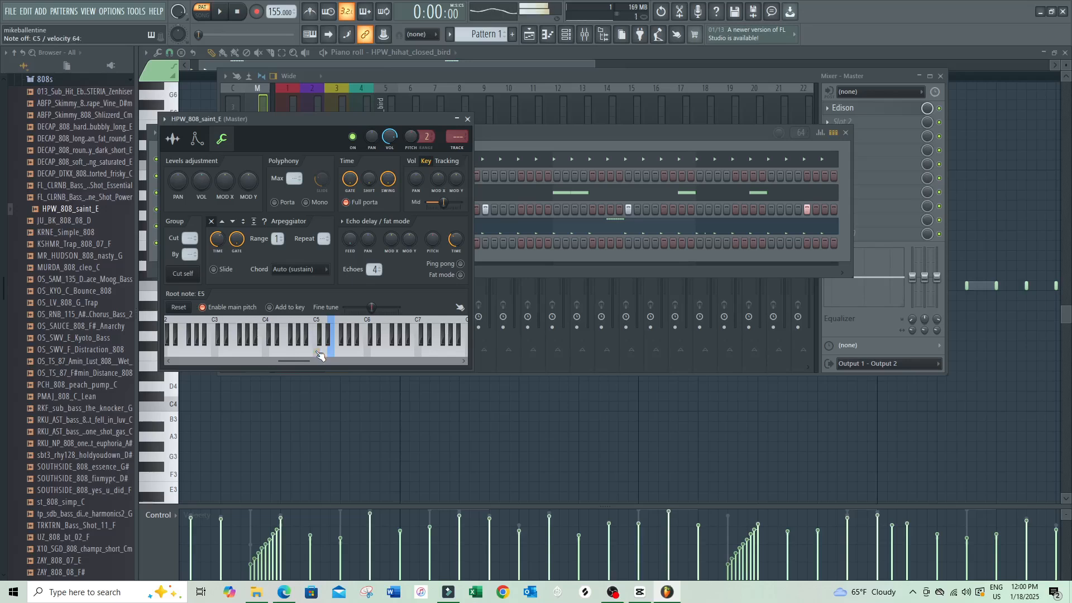
Enable the 808's volume envelope with attack, decay, sustain and release at minimum and a longer hold, auditioning E5.
click(197, 146)
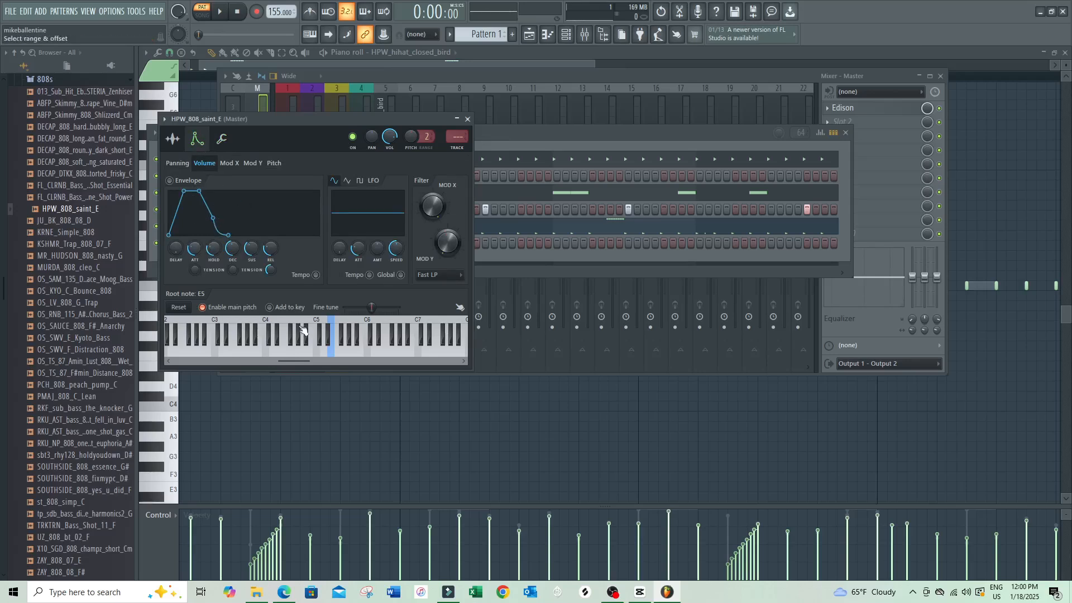
click(332, 353)
drag(194, 248, 234, 263)
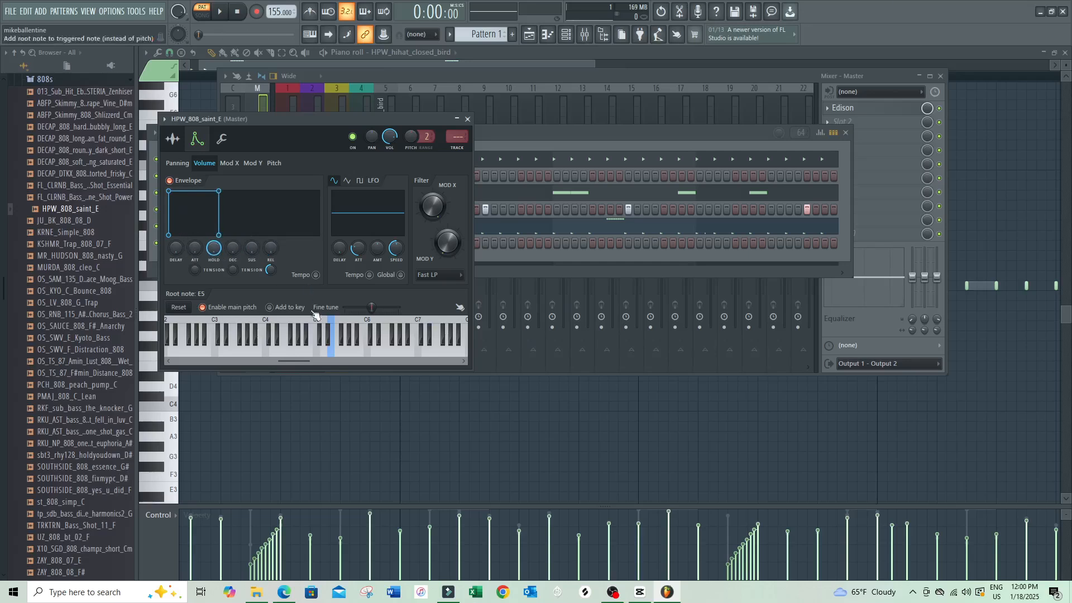
click(332, 351)
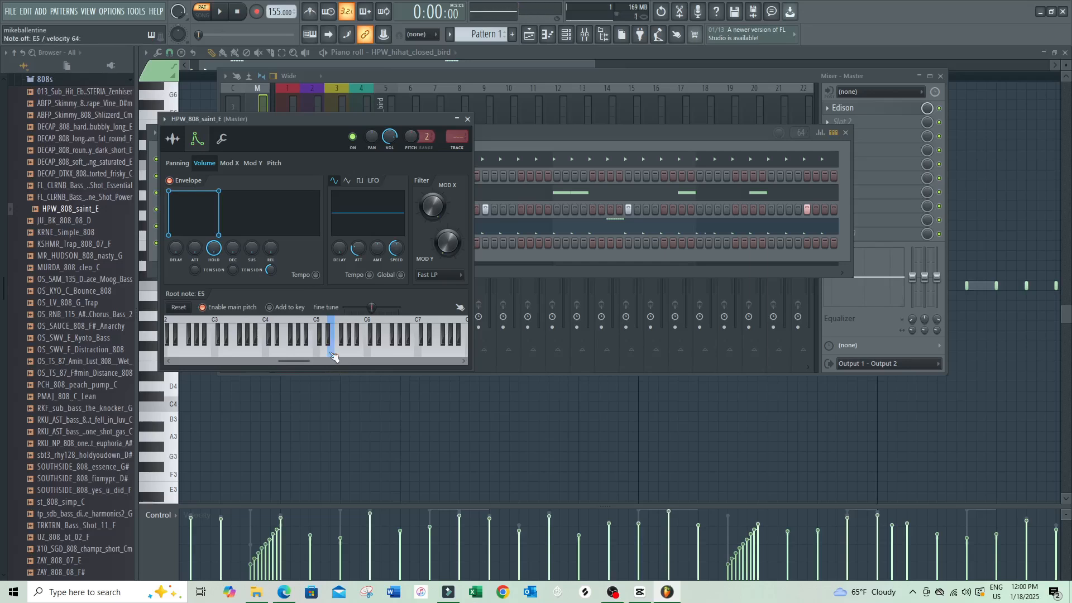
click(332, 353)
click(331, 353)
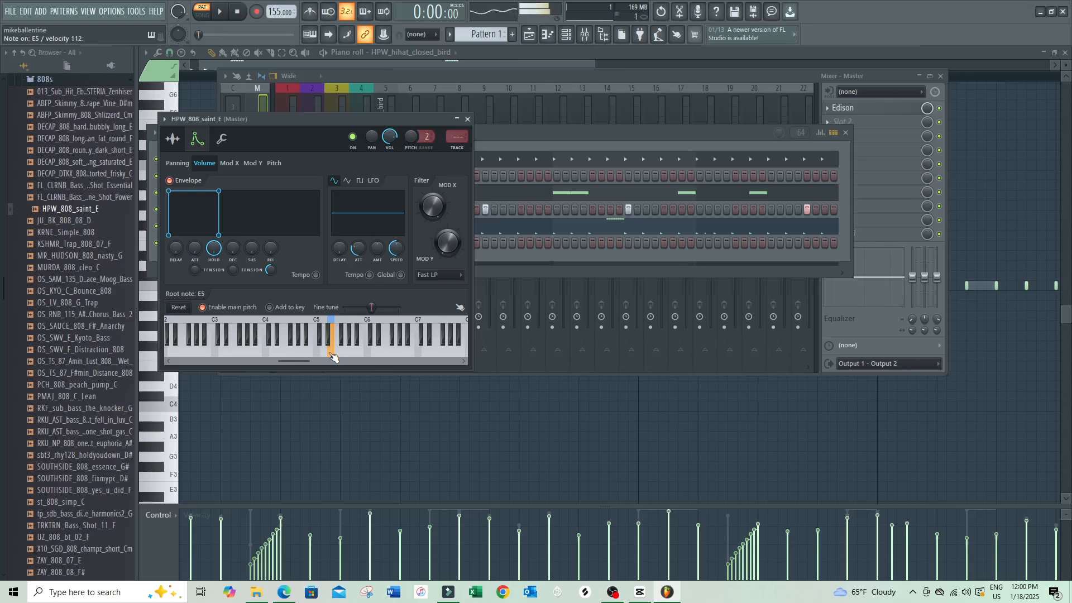
click(331, 353)
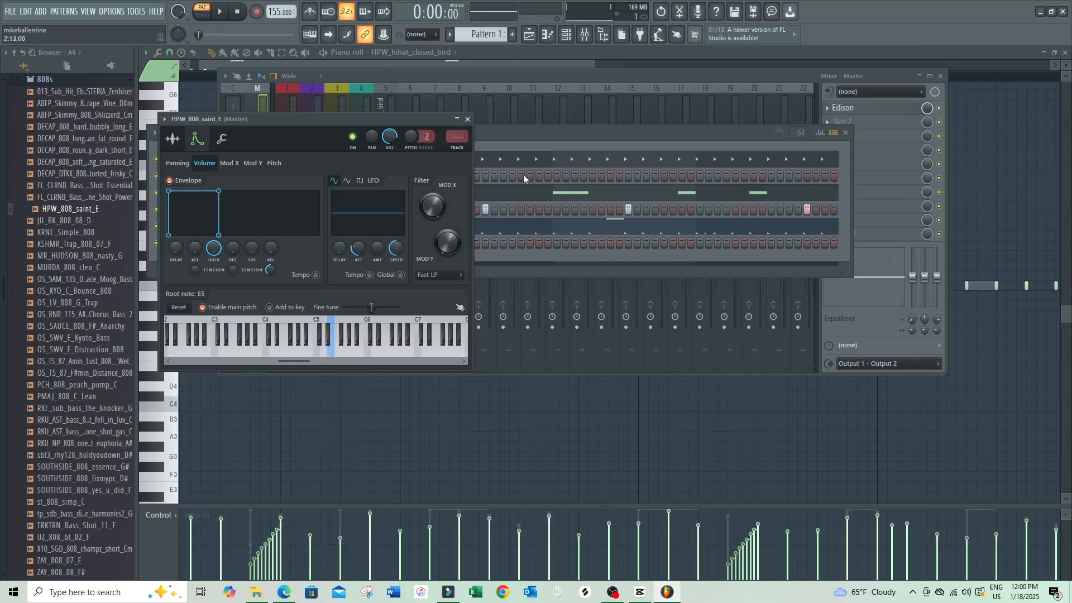
Set the HPW_808_saint_E channel to cut itself.
click(532, 139)
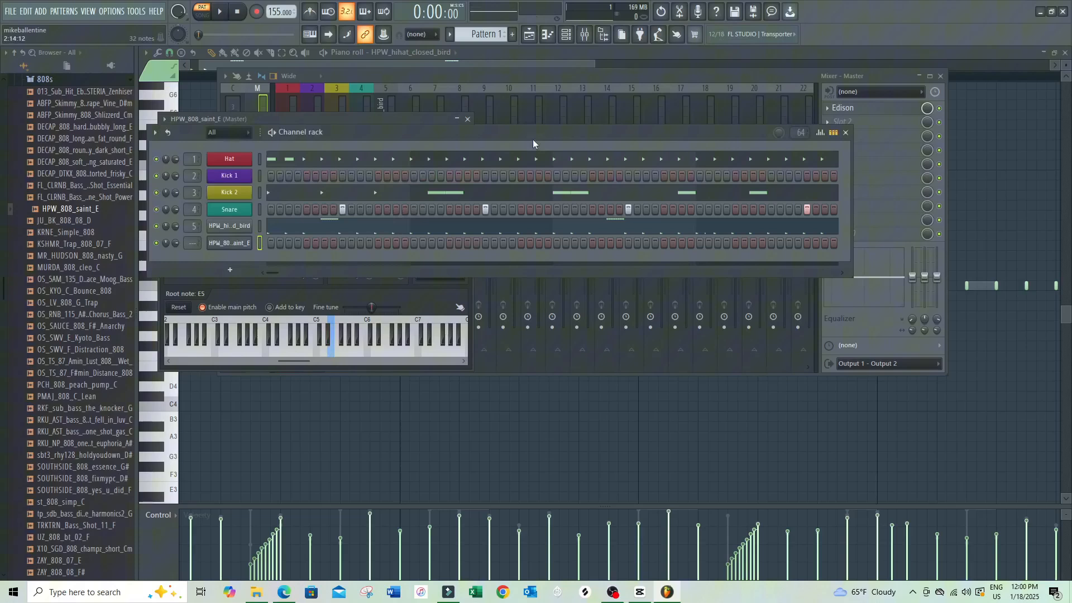
right_click(234, 246)
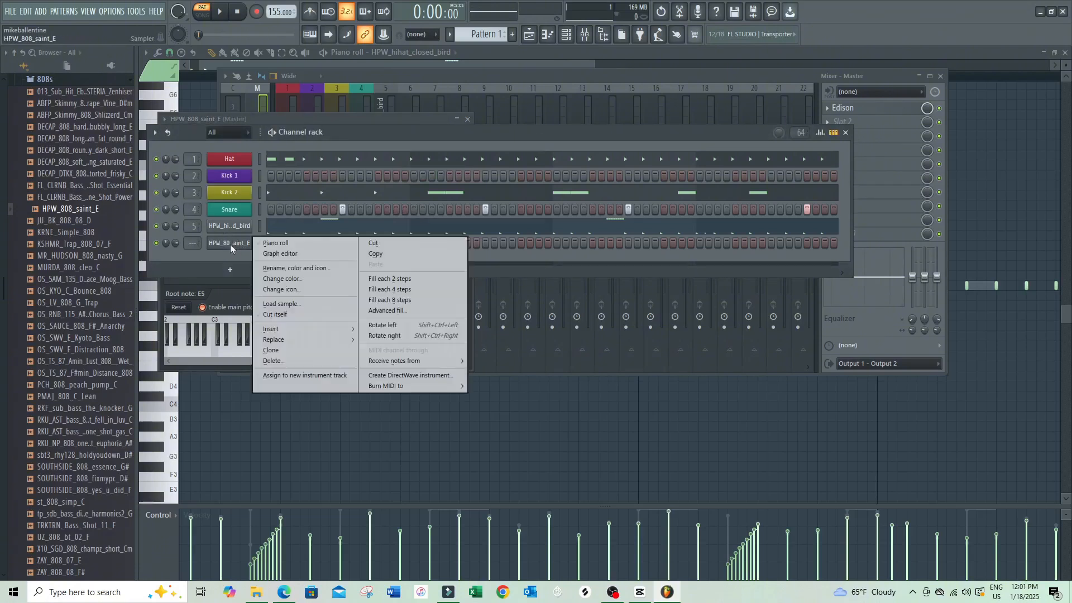
click(272, 316)
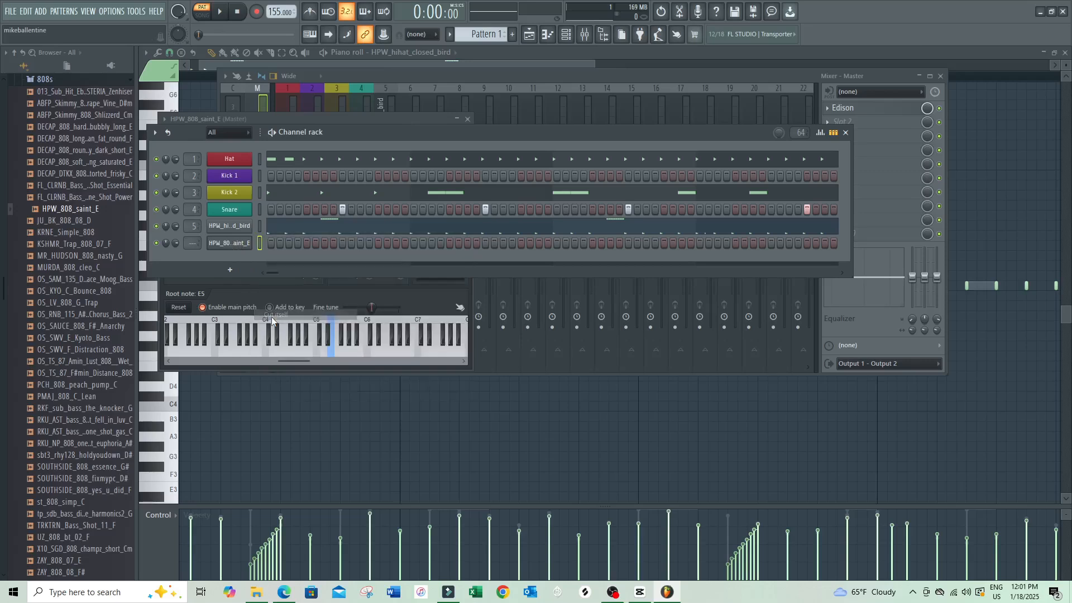
Copy the Kick 2 note pattern into the HPW_808_saint_E channel.
click(271, 243)
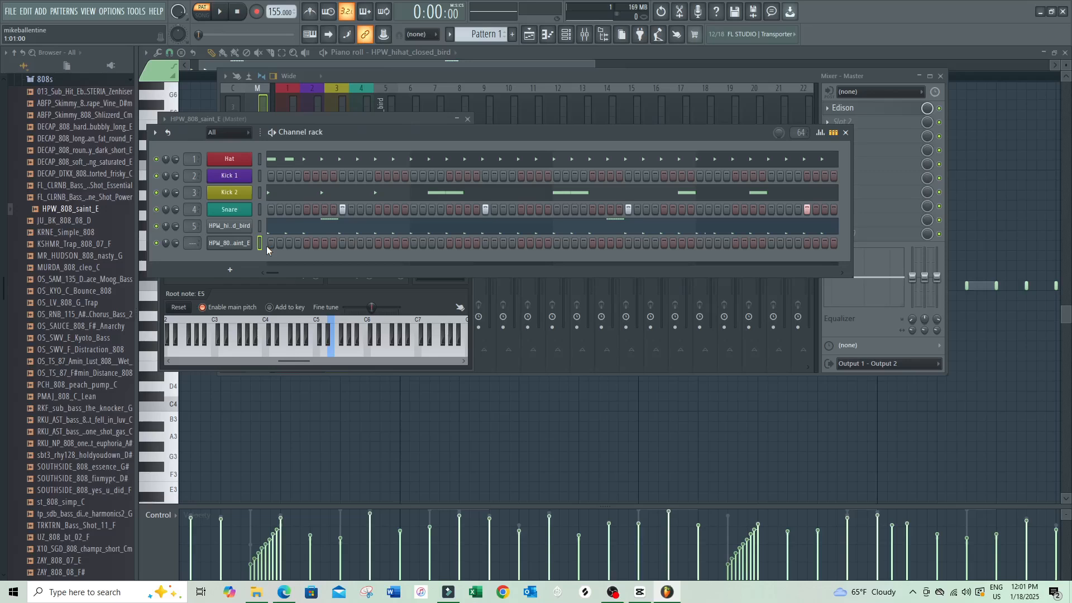
click(261, 192)
key(ctrl+c)
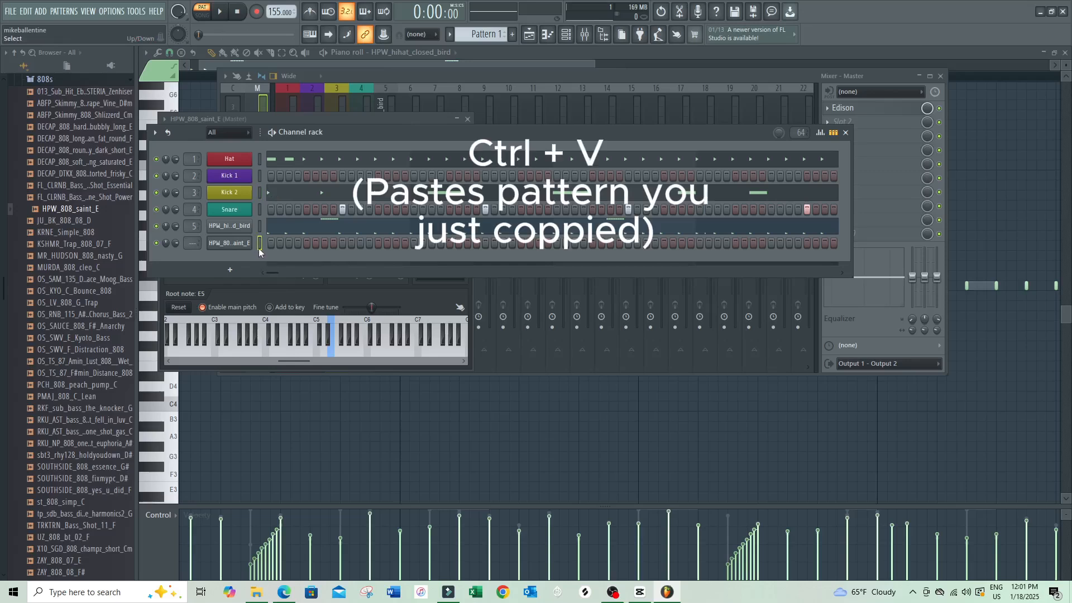
key(ctrl+v)
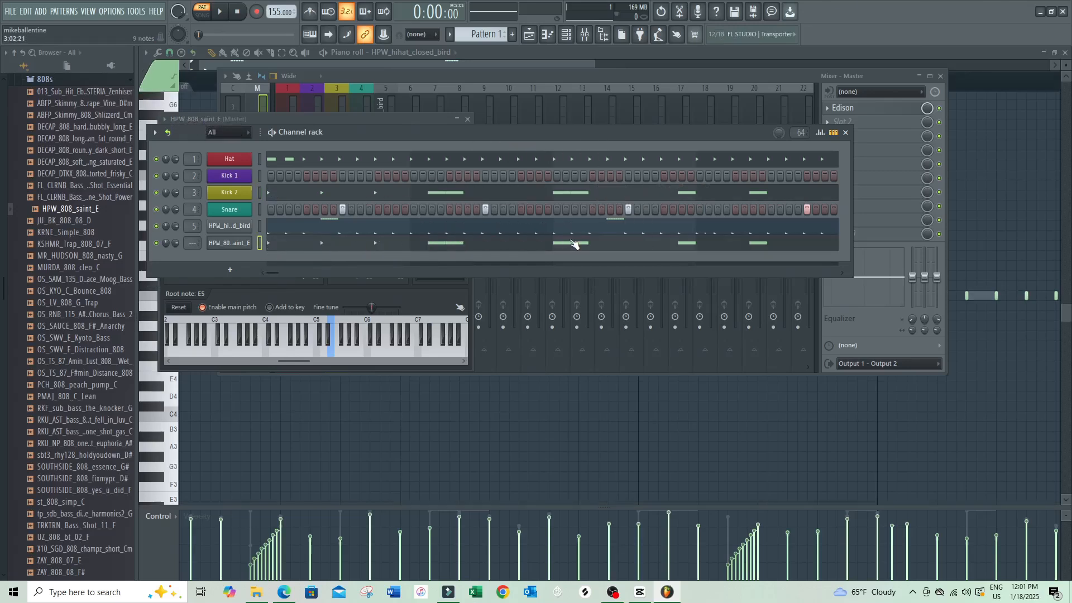
Extend all 808 notes in the piano roll so they connect, and lengthen the last note to the end of bar 4.
click(526, 247)
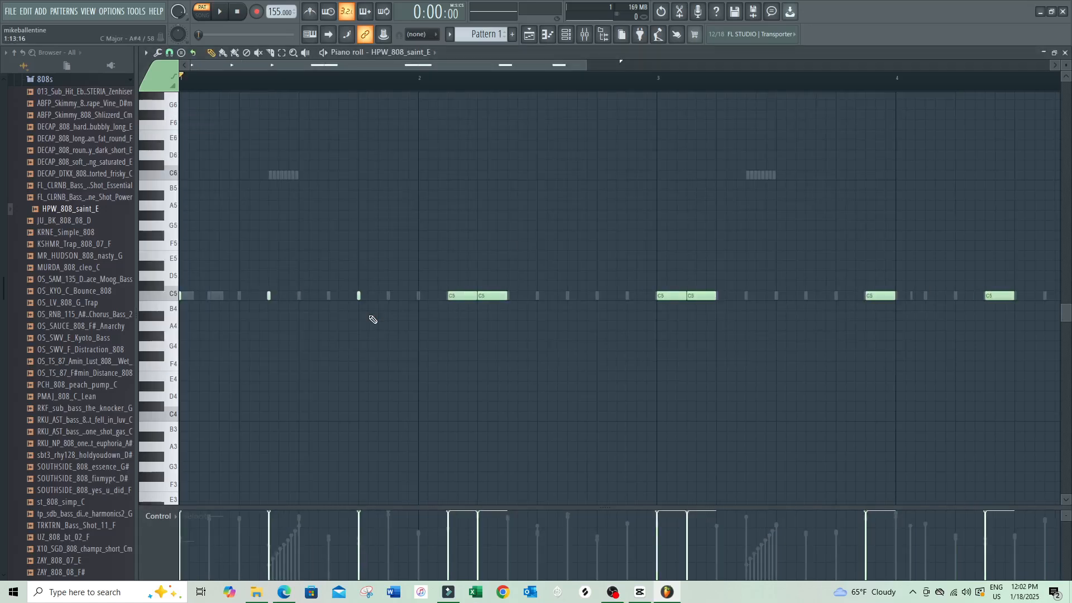
key(ctrl+a)
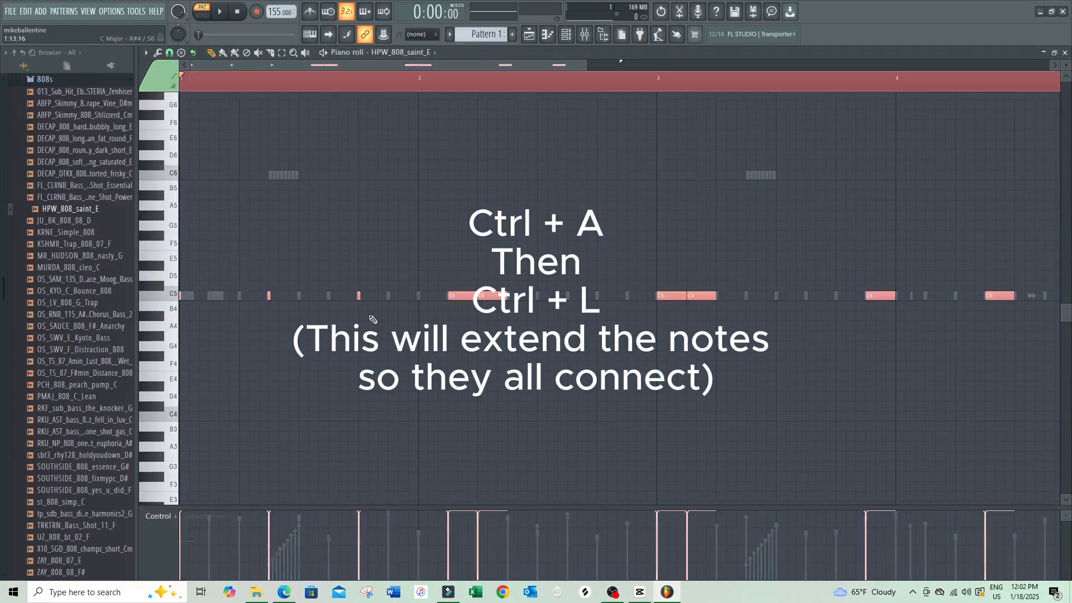
key(ctrl+l)
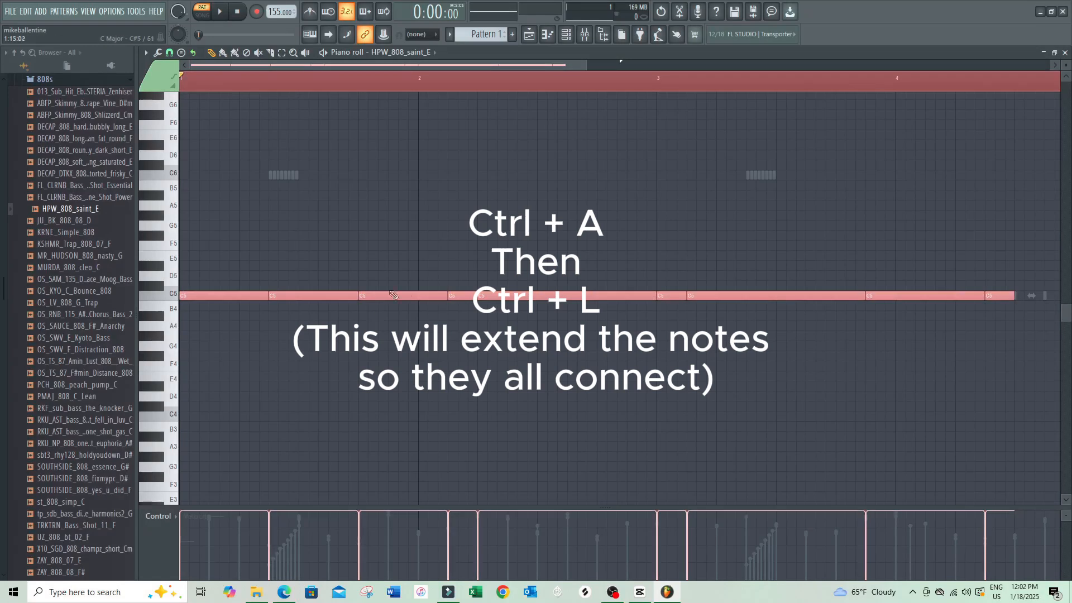
click(632, 84)
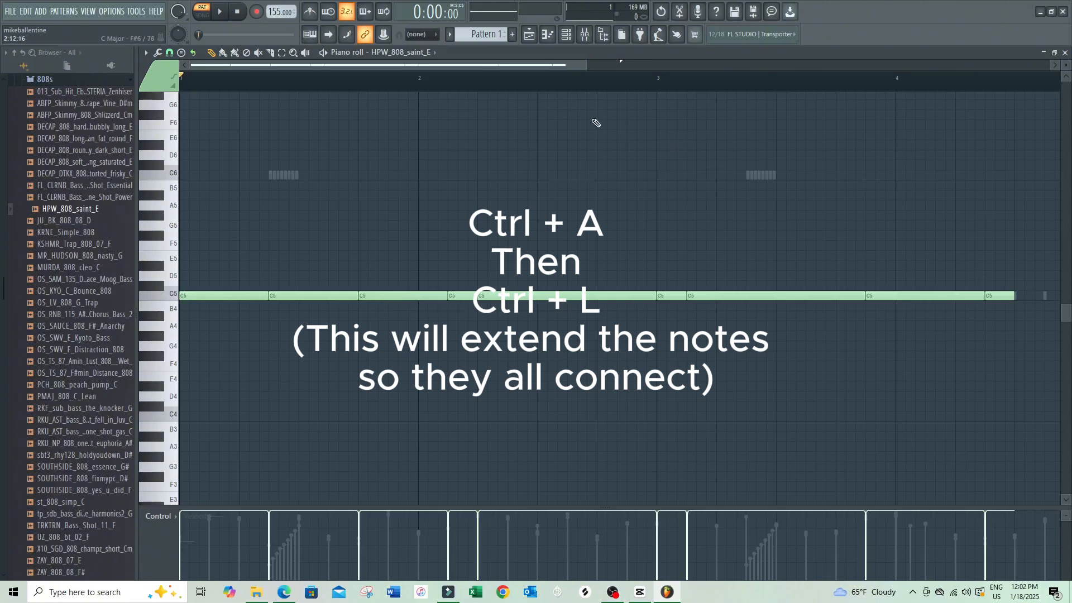
drag(557, 67, 678, 67)
drag(743, 294, 847, 304)
drag(631, 66, 356, 88)
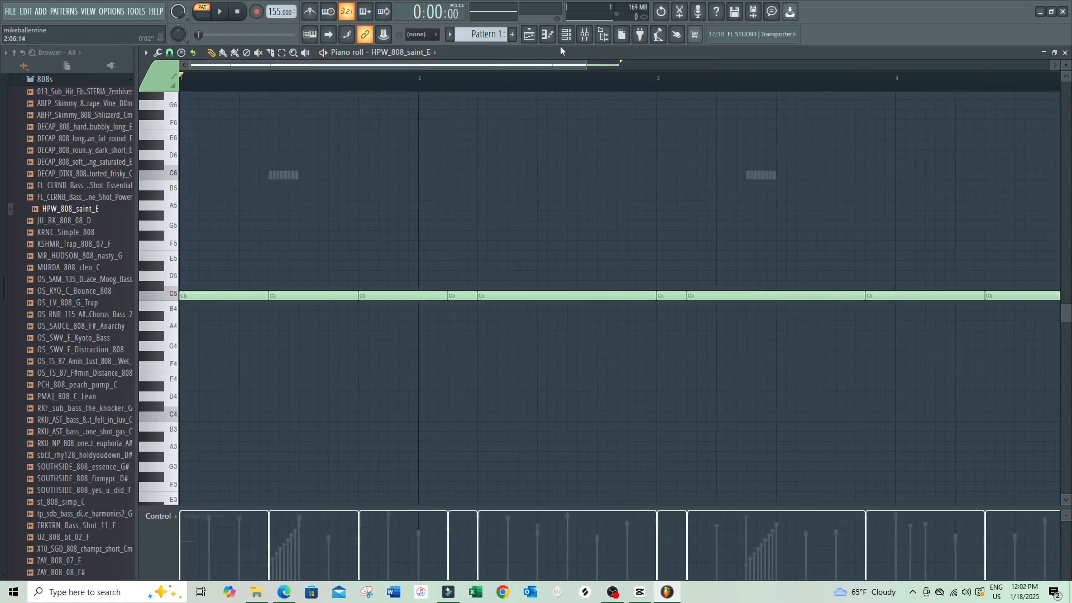
Check Pattern 1 in the playlist and play it back with the channel rack open.
click(529, 34)
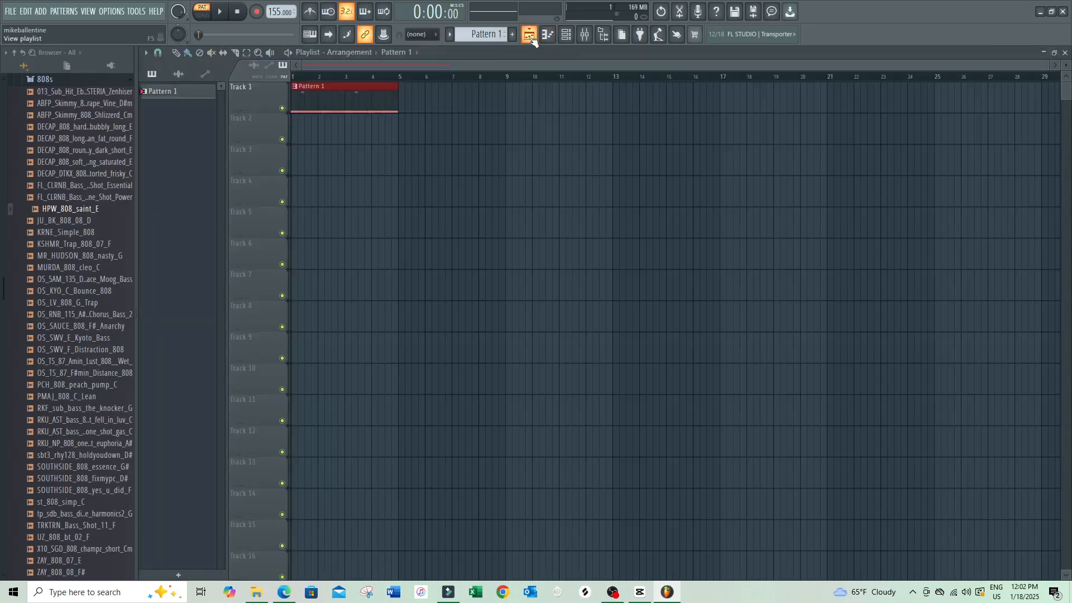
click(566, 35)
key(space)
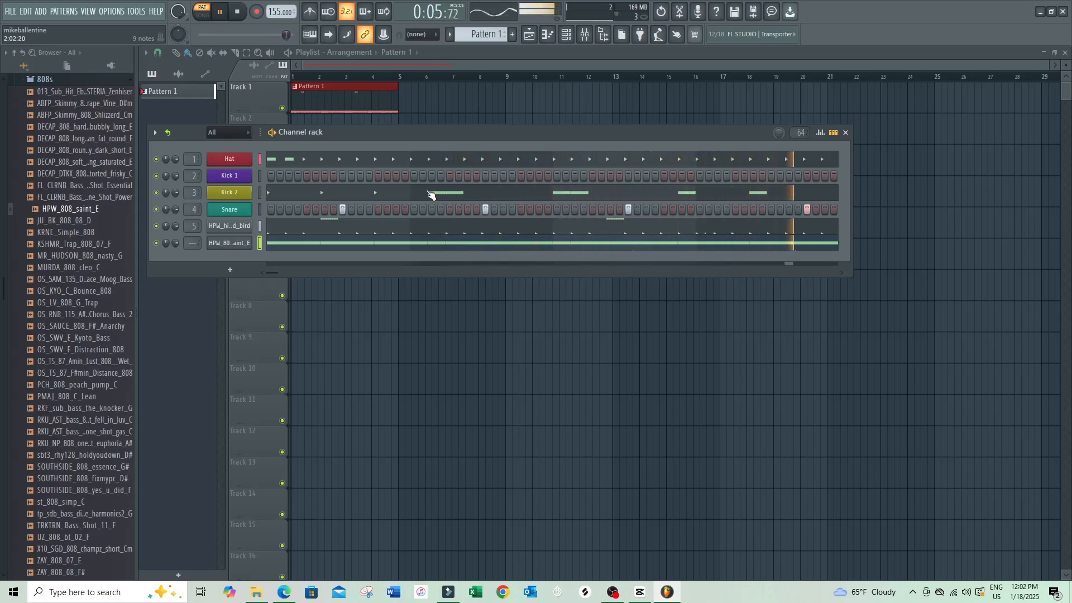
Raise the velocity of the last snare note in bar 4 and stop playback.
right_click(242, 210)
click(259, 211)
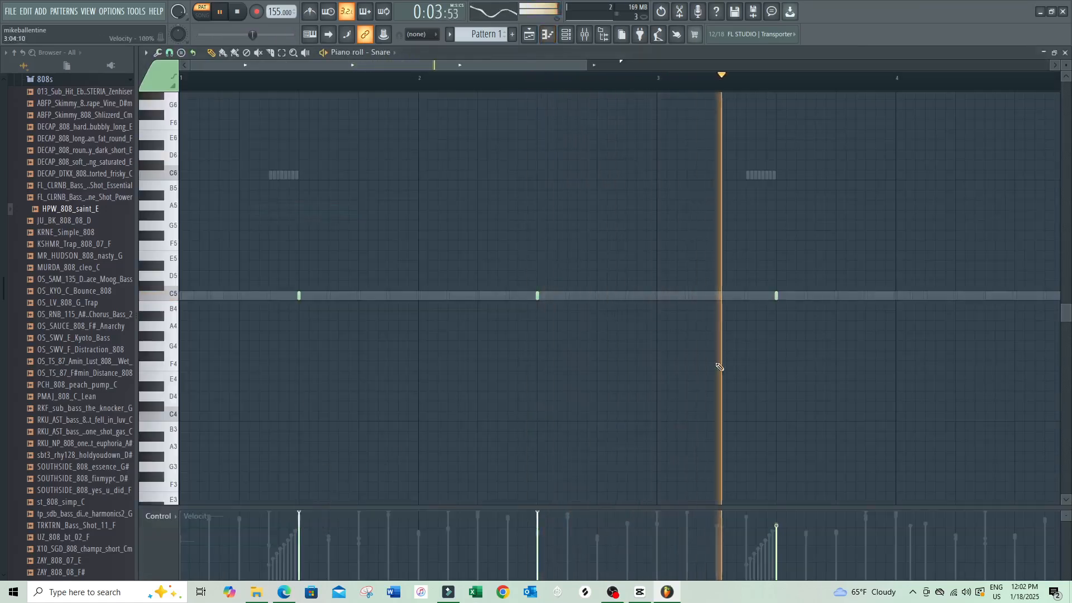
drag(555, 67, 674, 68)
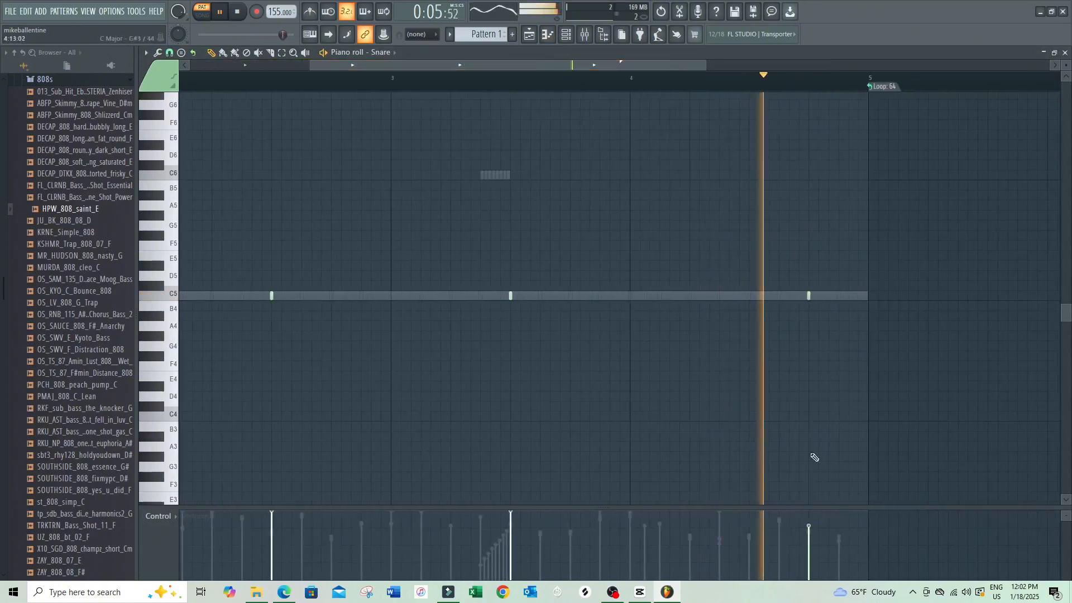
drag(809, 525, 811, 498)
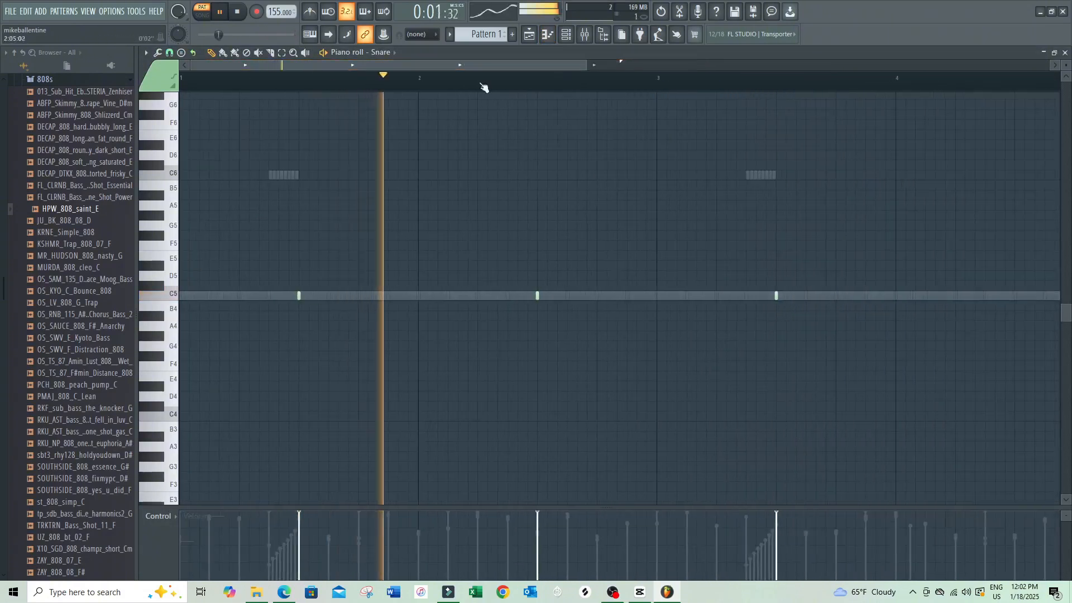
key(space)
Add the DECAP_DTKX_snare_gremlin_rimshot_short sample from the Splice Rims folder as a new channel in the channel rack.
key(F6)
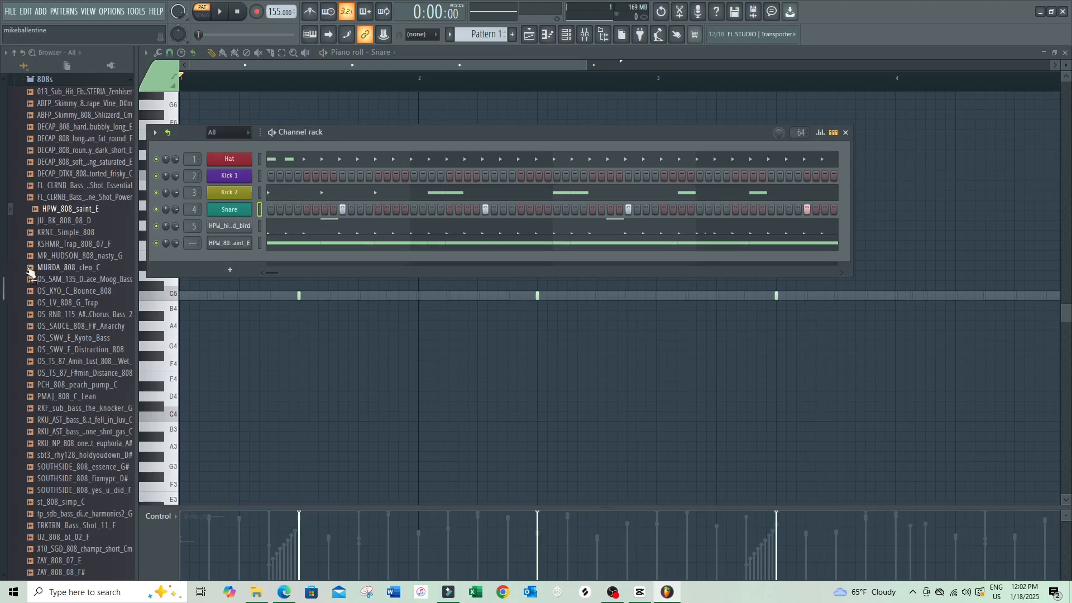
scroll(34, 279, up, 6)
click(56, 291)
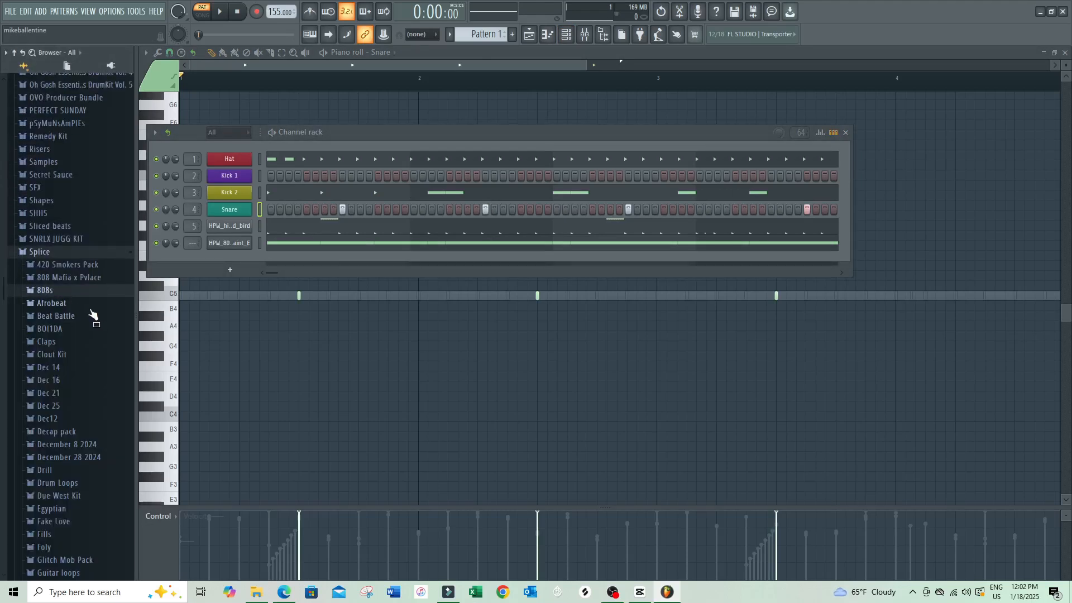
scroll(70, 380, down, 10)
scroll(65, 400, down, 6)
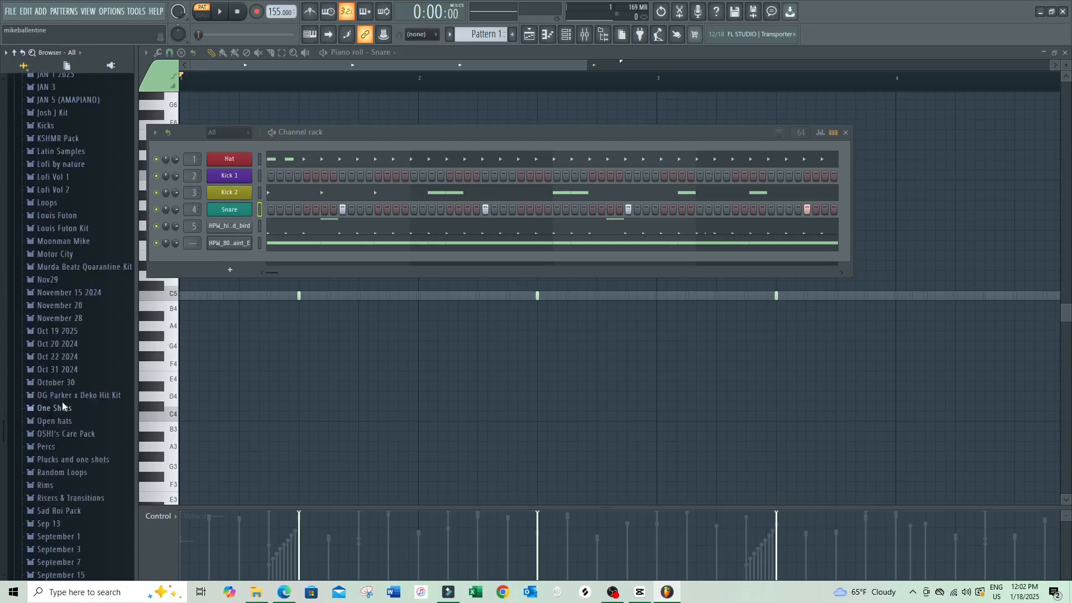
click(63, 350)
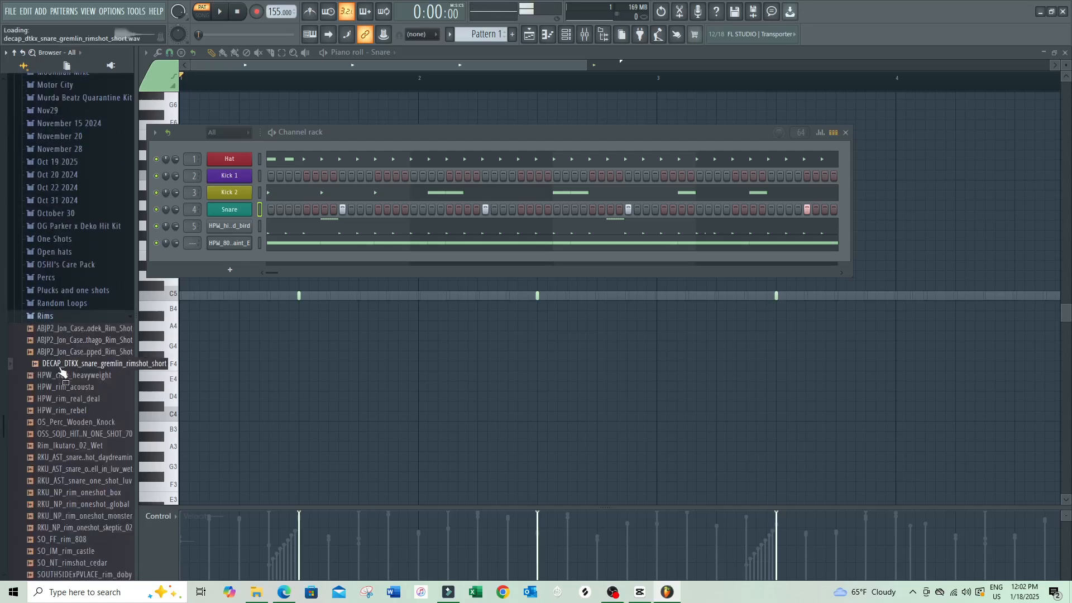
drag(83, 364, 237, 264)
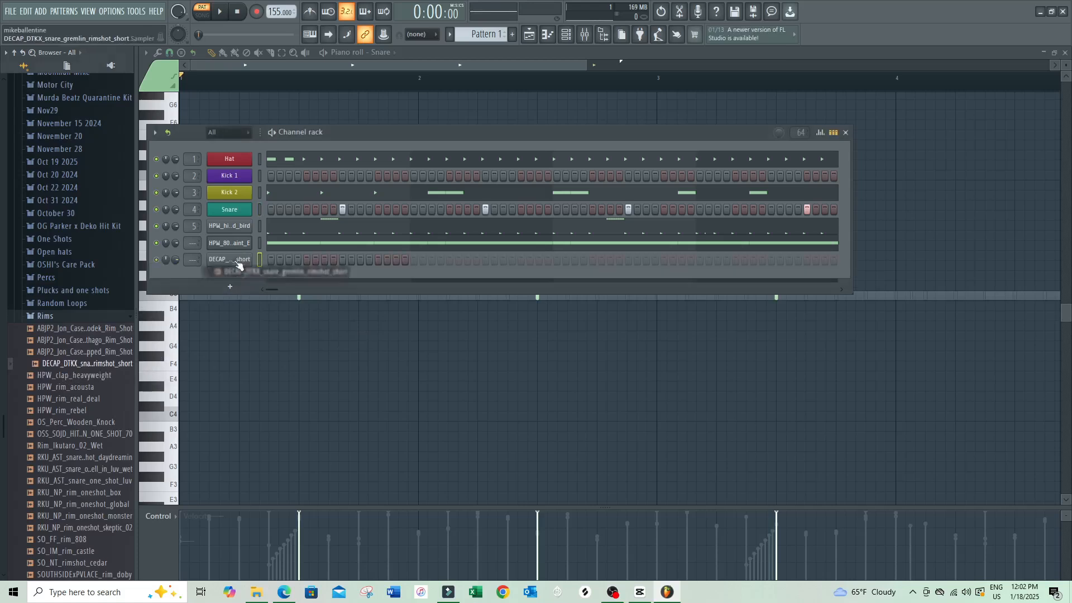
Add the BRLY_ALVE_snare_utility sample from the Snares folder as a new channel below the rimshot.
click(74, 316)
click(72, 318)
scroll(71, 319, down, 1)
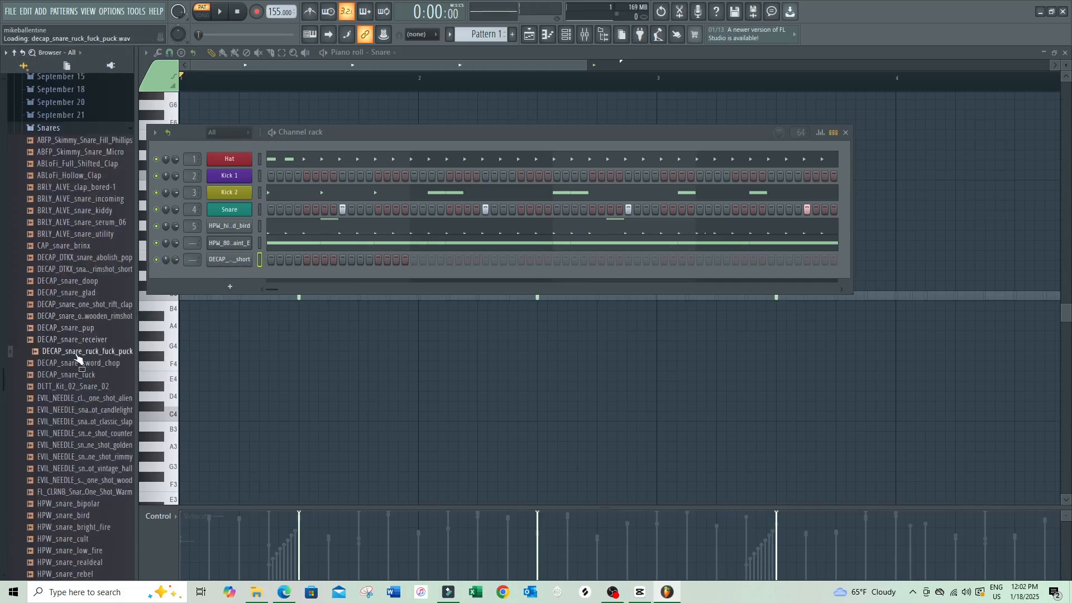
drag(77, 386, 229, 280)
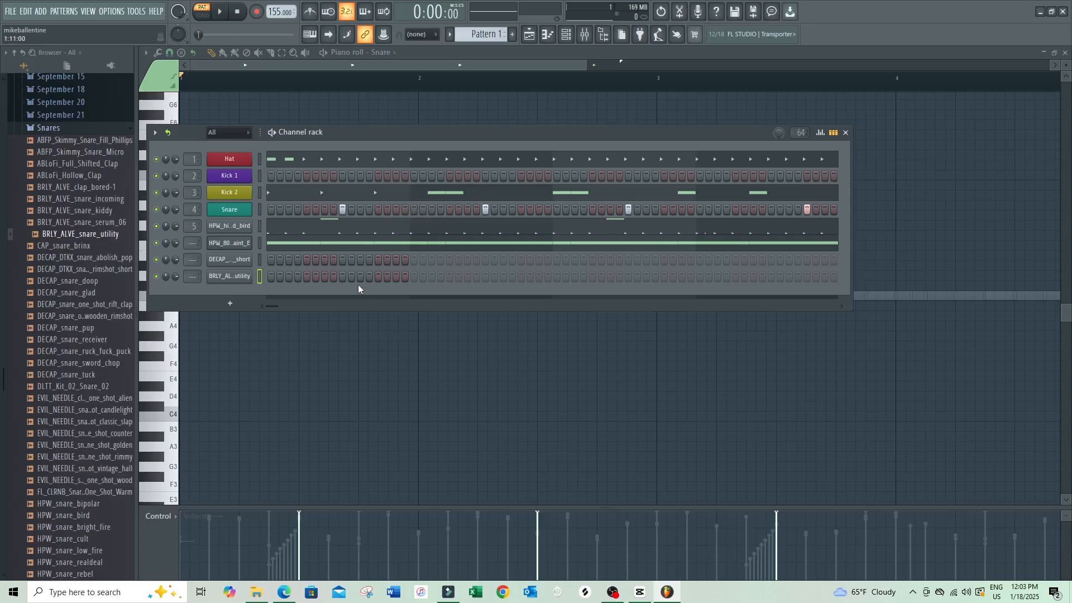
Program BRLY_ALVE_snare_utility hits on steps 15, 19, 31, 47, 51 and 63 while playing the pattern.
click(395, 277)
click(432, 277)
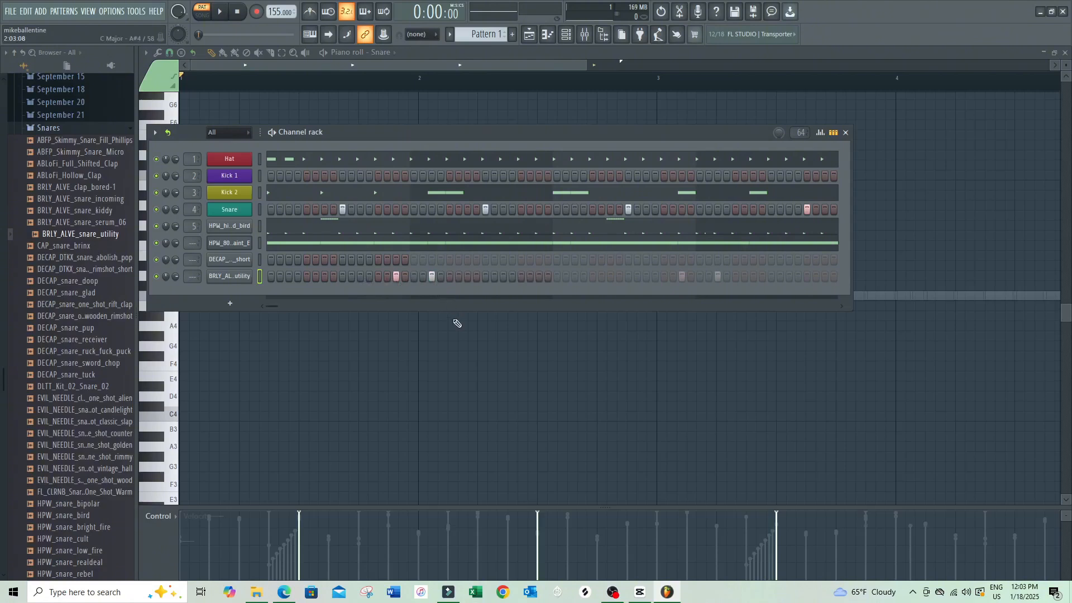
key(space)
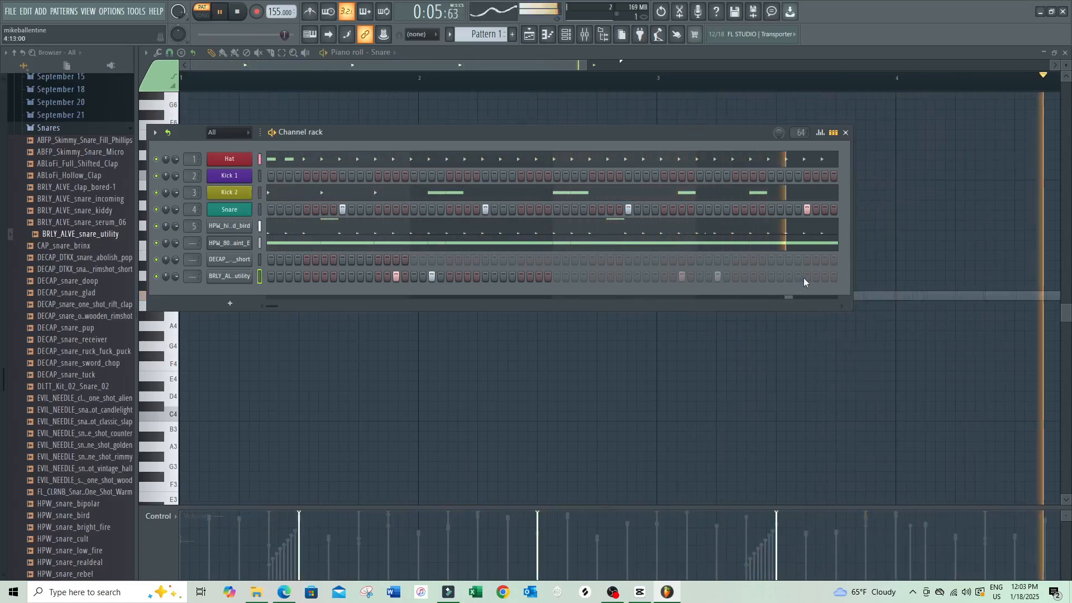
click(681, 280)
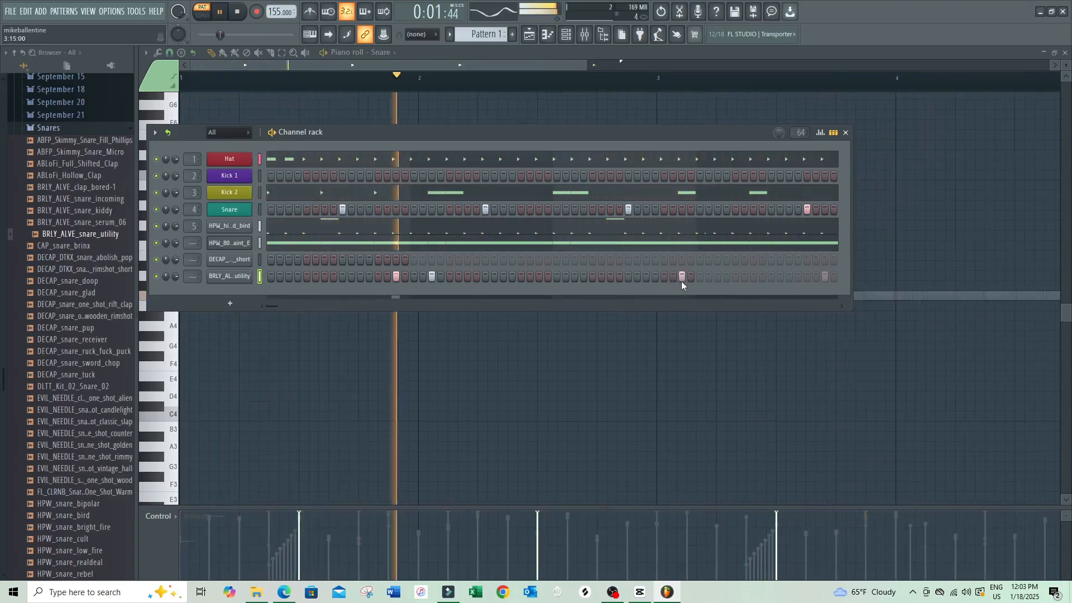
click(718, 277)
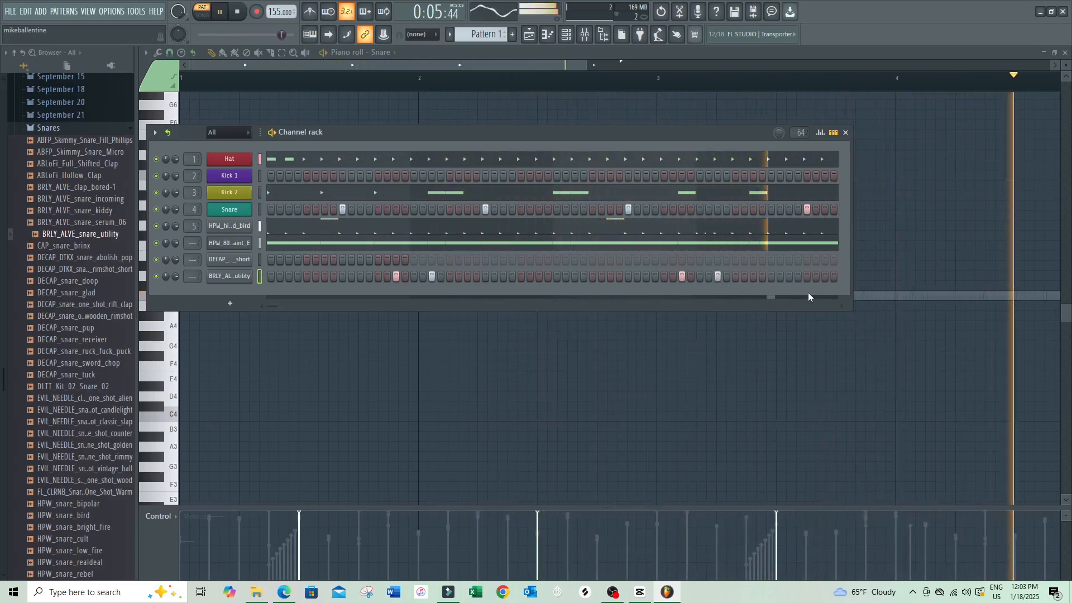
click(825, 277)
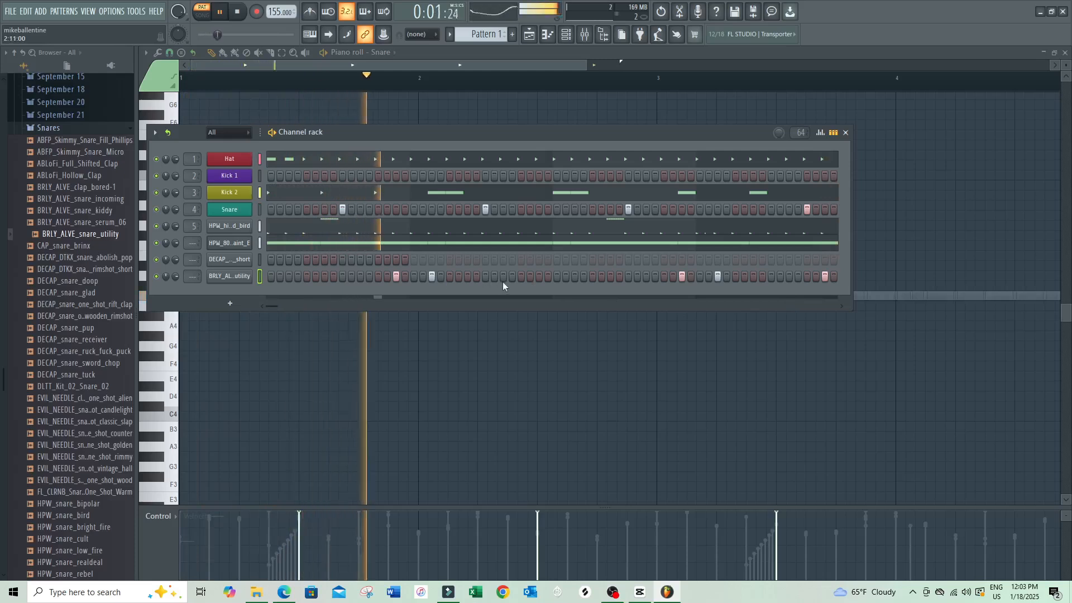
click(540, 277)
click(549, 277)
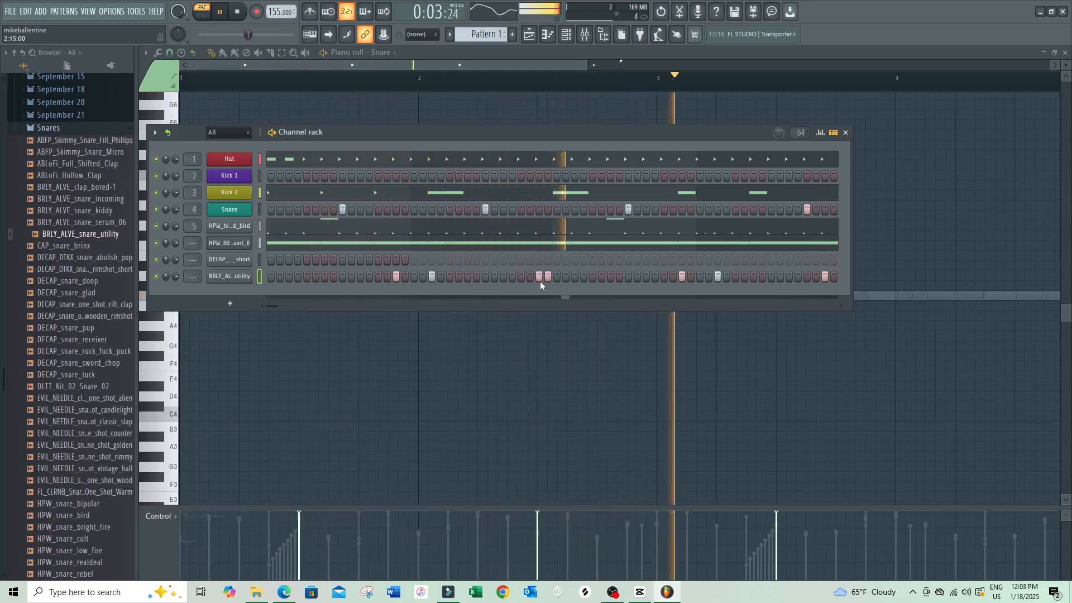
click(548, 277)
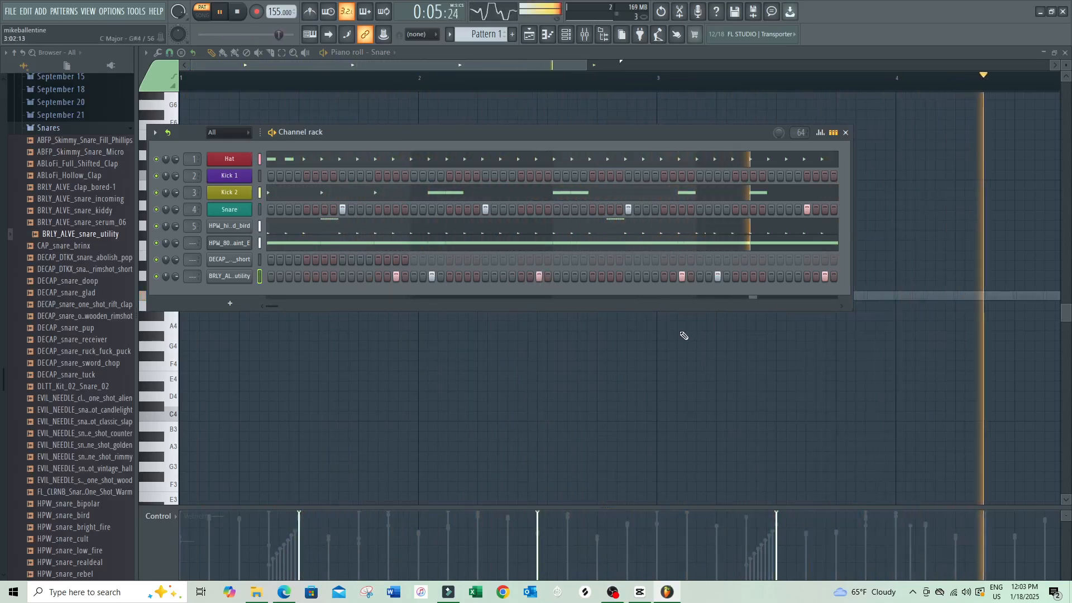
Place rimshot hits on steps 31 and 63 and open the rimshot channel's piano roll.
click(539, 260)
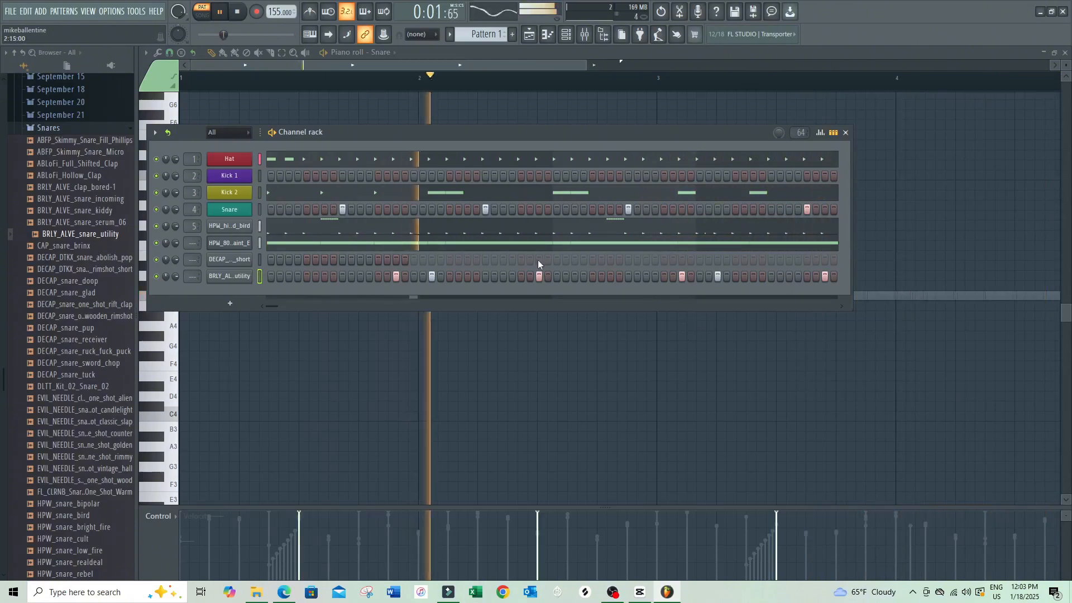
click(824, 260)
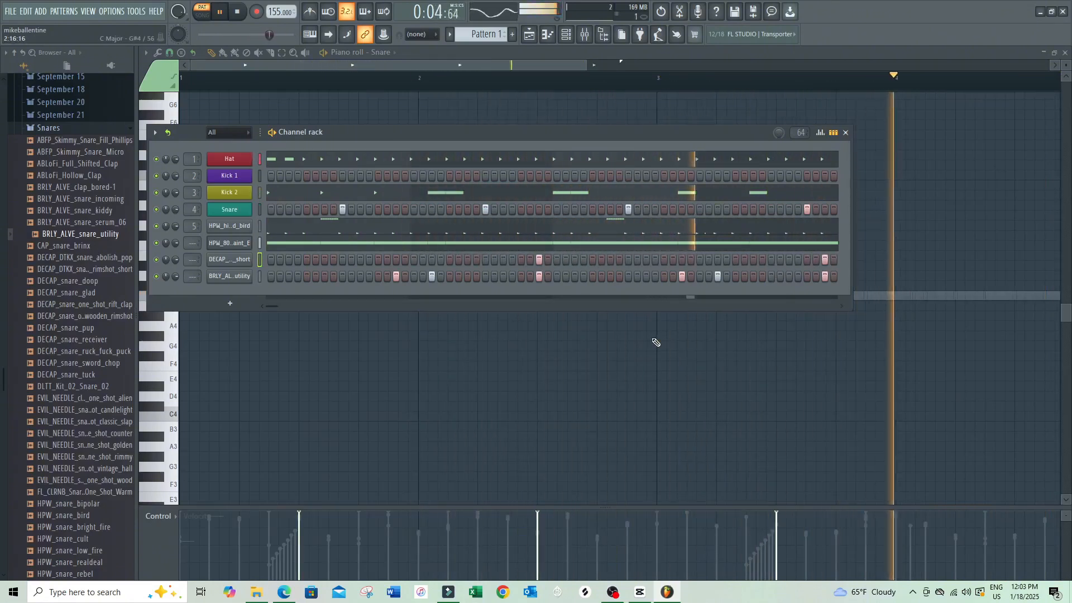
right_click(270, 264)
click(282, 279)
right_click(270, 264)
click(282, 269)
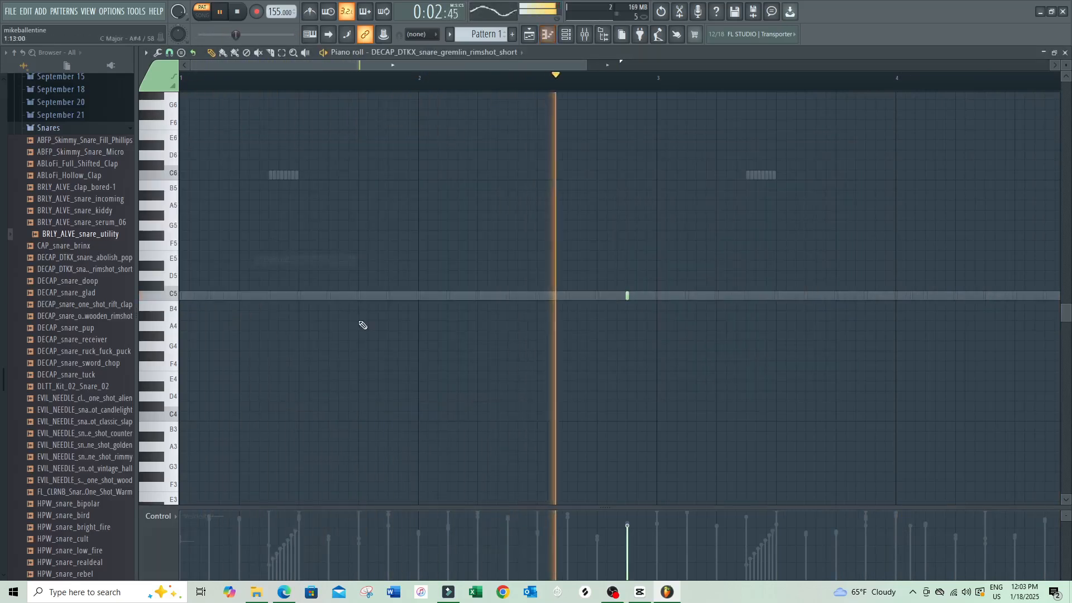
Transpose both rimshot notes down, trying G#4 before settling on A#4.
key(shift+Down)
key(shift+Down)
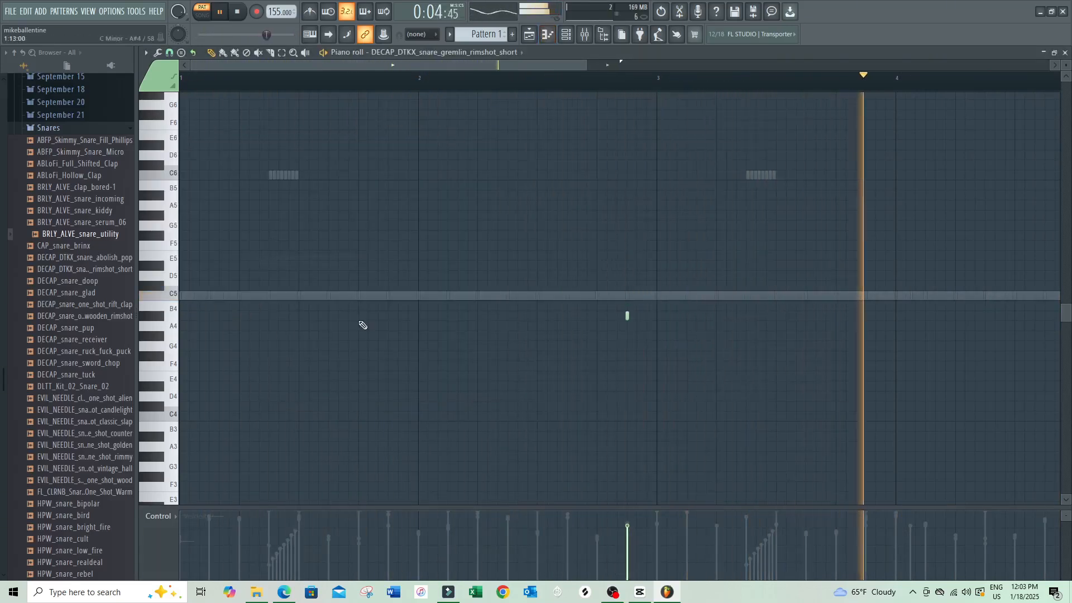
key(shift+Down)
key(shift+Down)
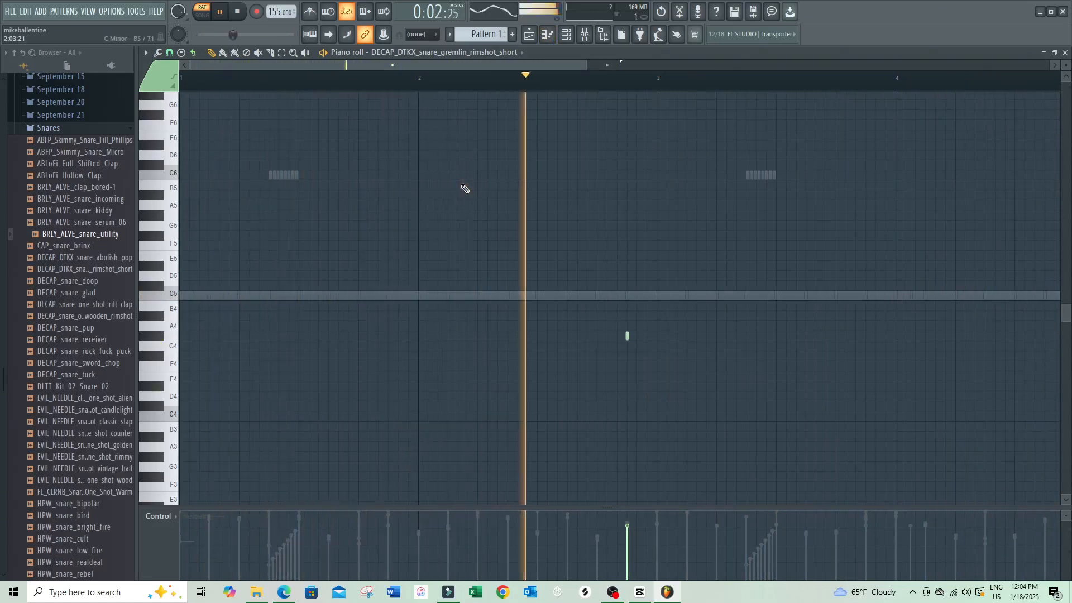
key(shift+Up)
key(shift+Up)
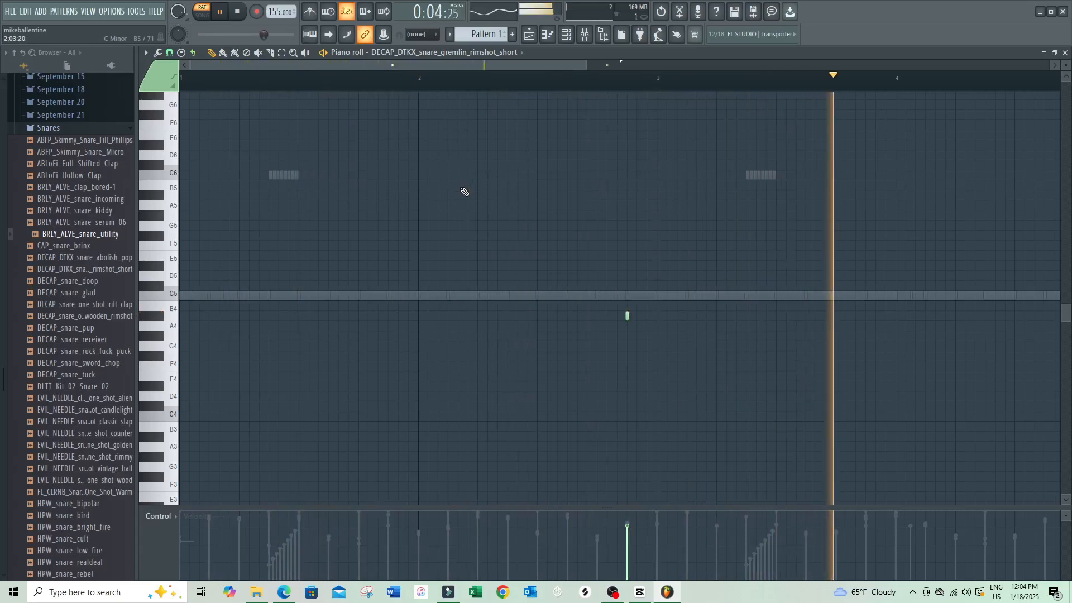
Lower only the rimshot note at the end of bar 4 to G#4, then stop playback with the channel rack open.
drag(507, 61, 726, 63)
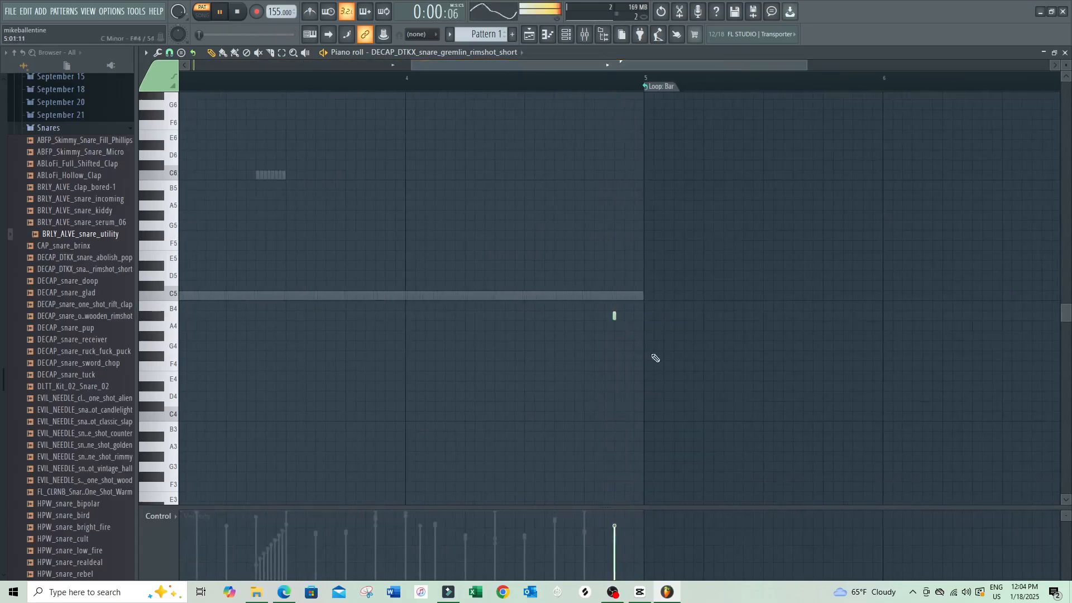
key(ctrl+a)
key(shift+Down)
key(shift+Down)
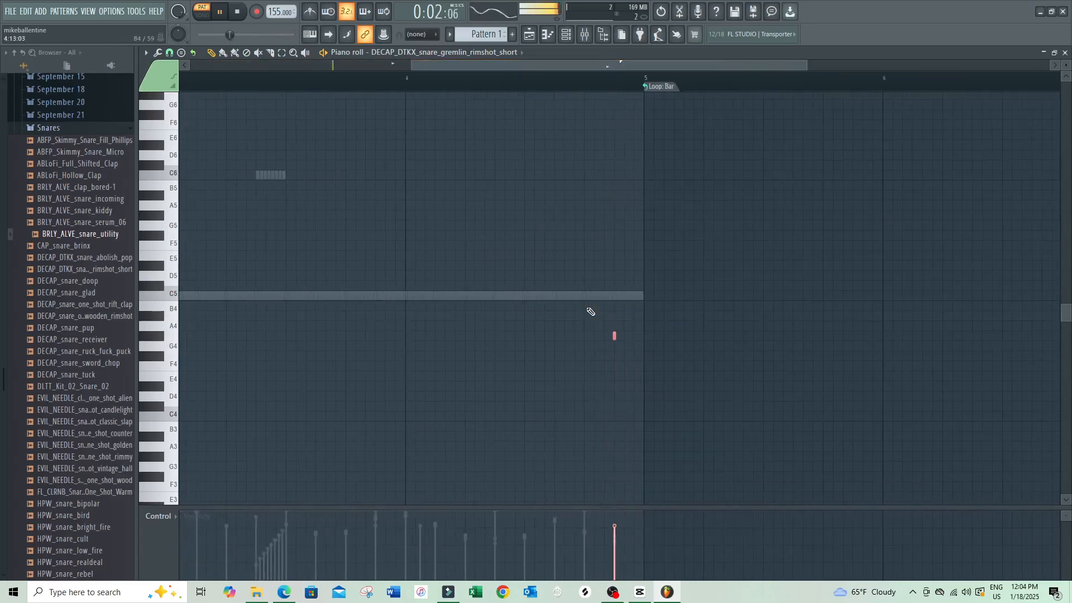
drag(602, 69, 224, 69)
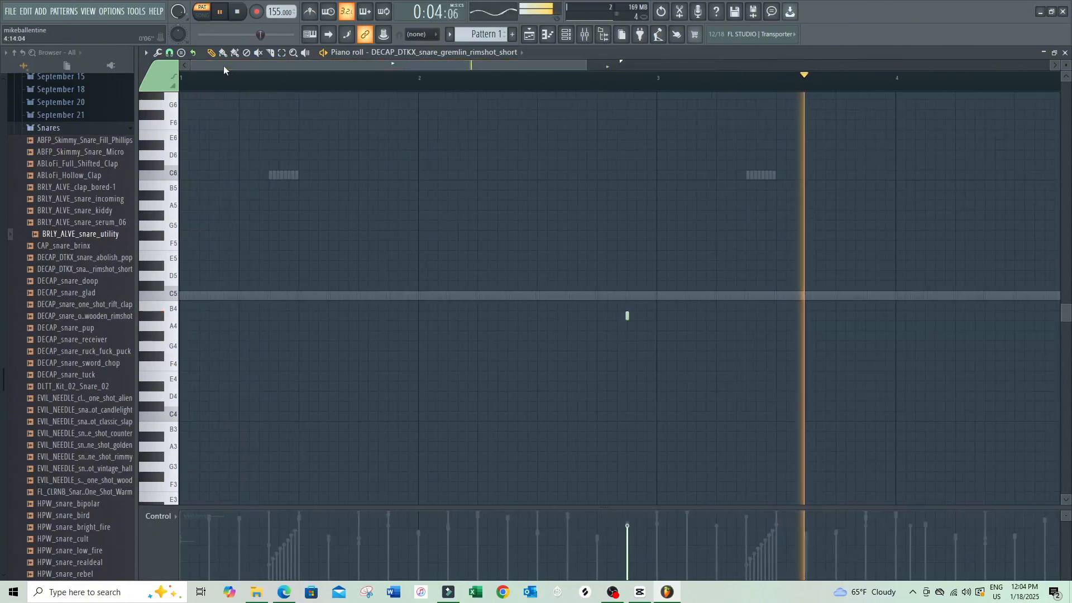
click(566, 34)
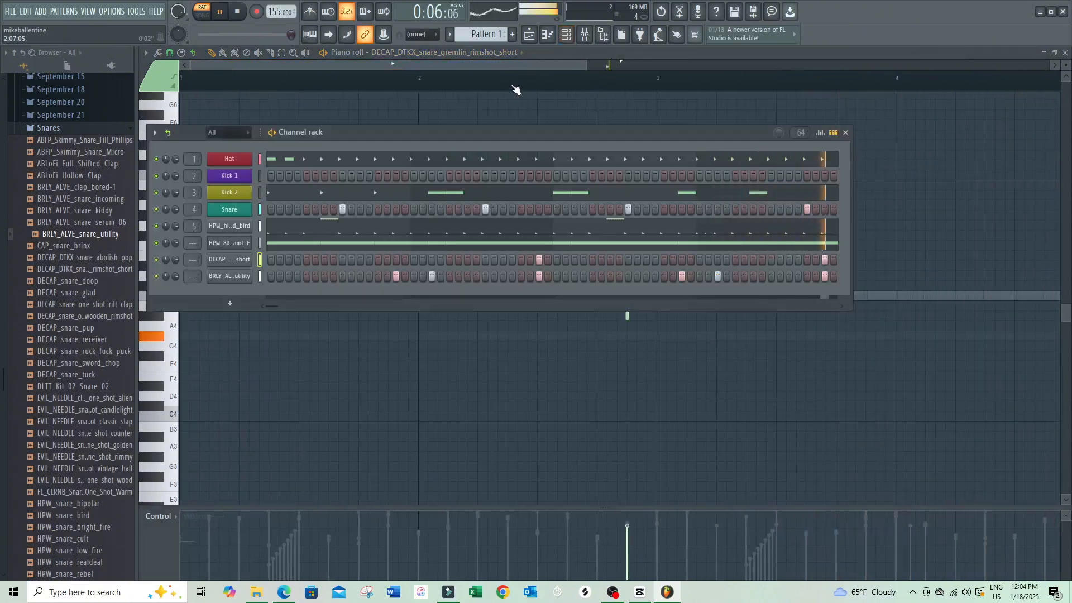
key(space)
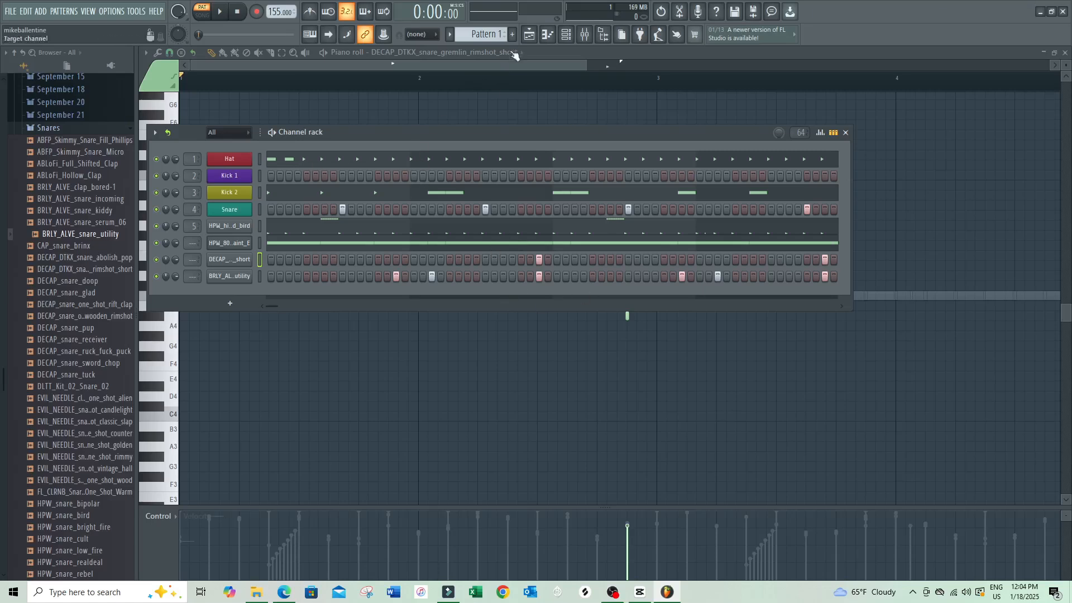
Split Pattern 1 by channel in the playlist and lay the seven resulting patterns at bar 1 on Tracks 1 to 7.
click(530, 35)
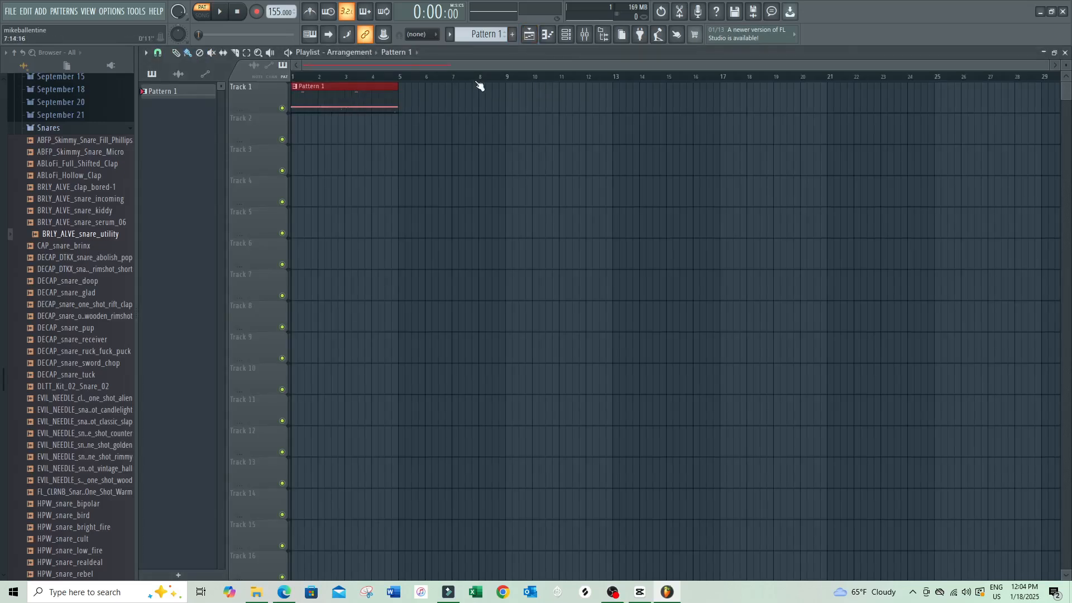
click(376, 103)
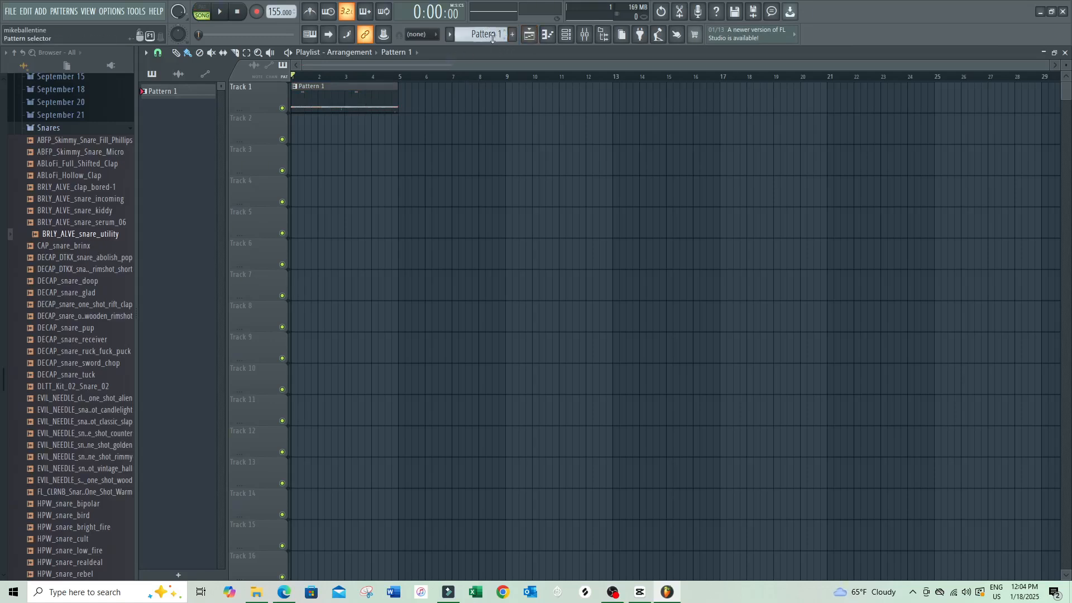
click(479, 35)
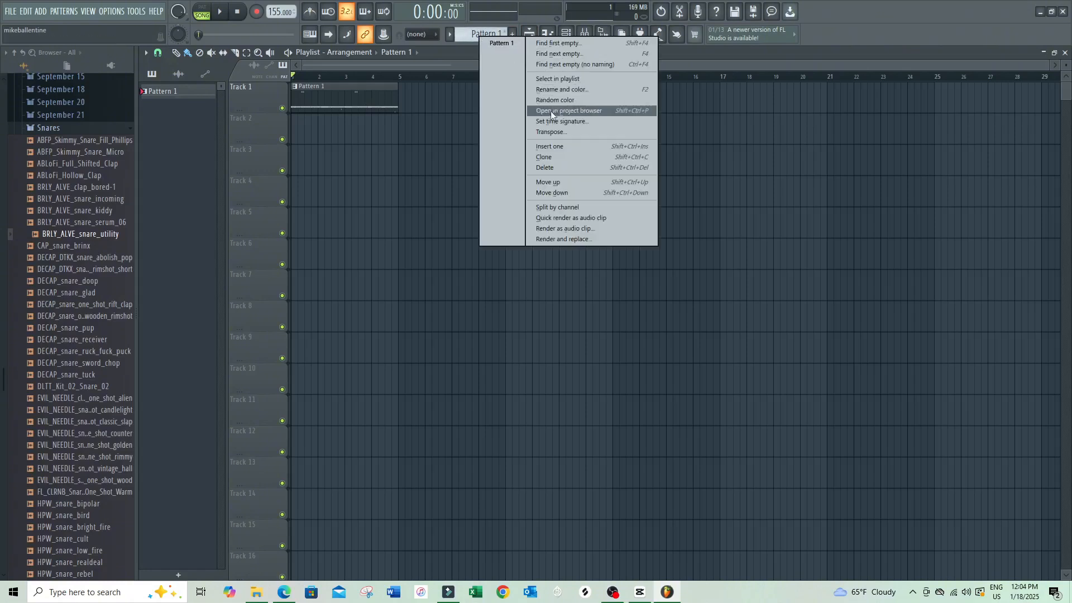
click(559, 207)
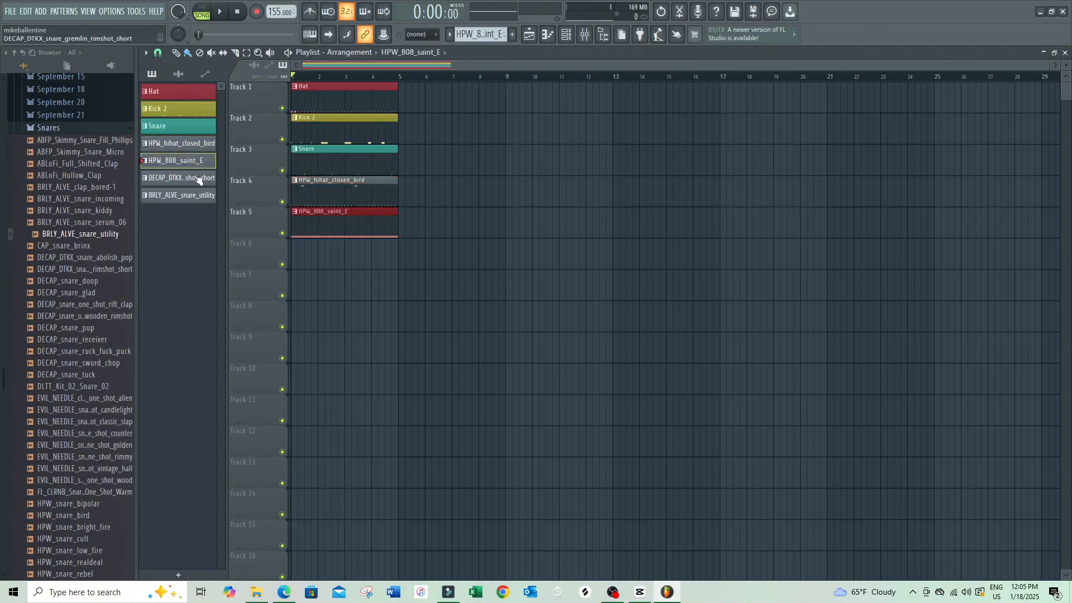
click(297, 243)
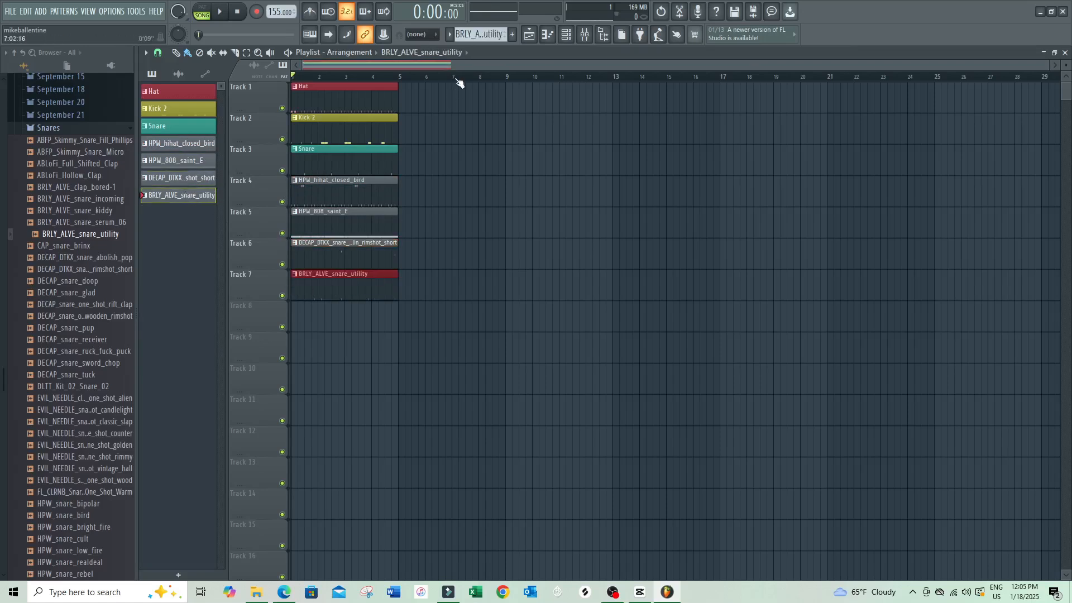
Duplicate the clips on Tracks 1 to 7 three times so the arrangement fills bars 1 to 16.
key(ctrl+b)
key(ctrl+b)
key(ctrl+b)
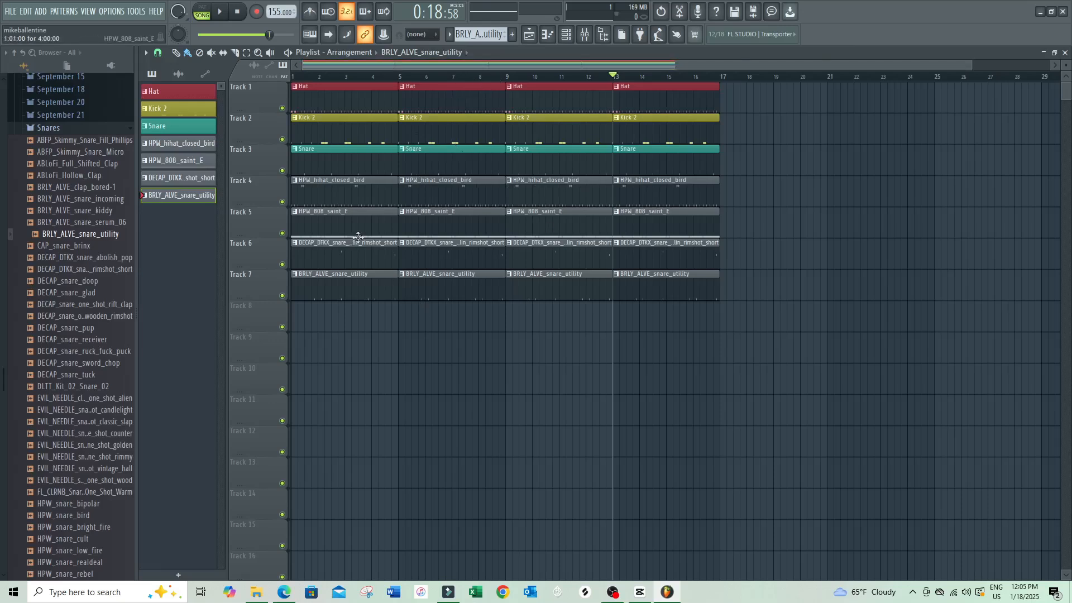
Save the project and delete the closed hi-hat, 808, rimshot and snare utility clips from bars 1 to 8.
key(ctrl+s)
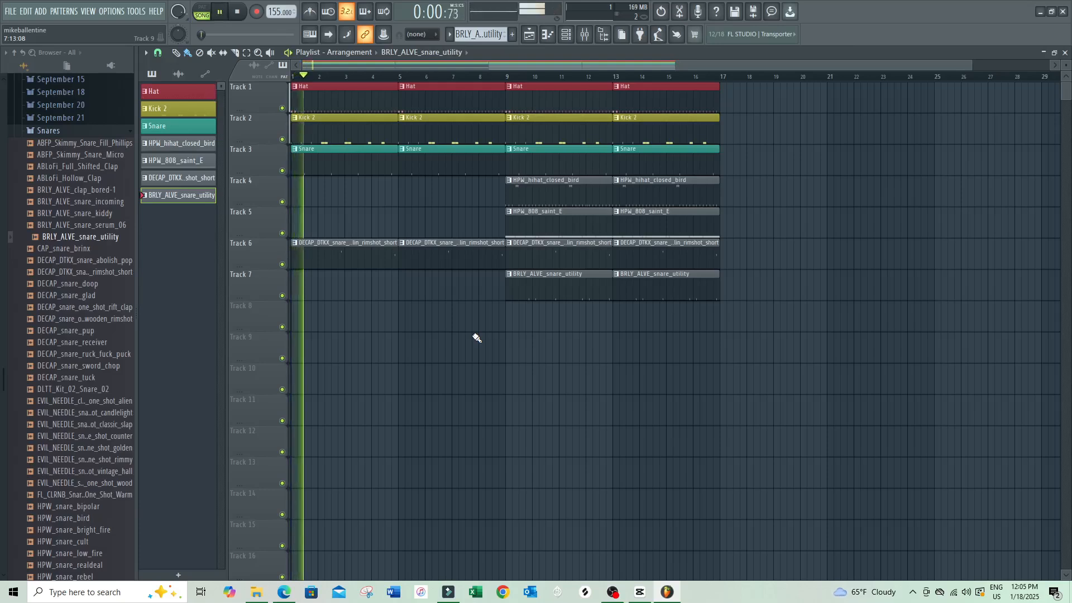
right_click(328, 262)
right_click(443, 268)
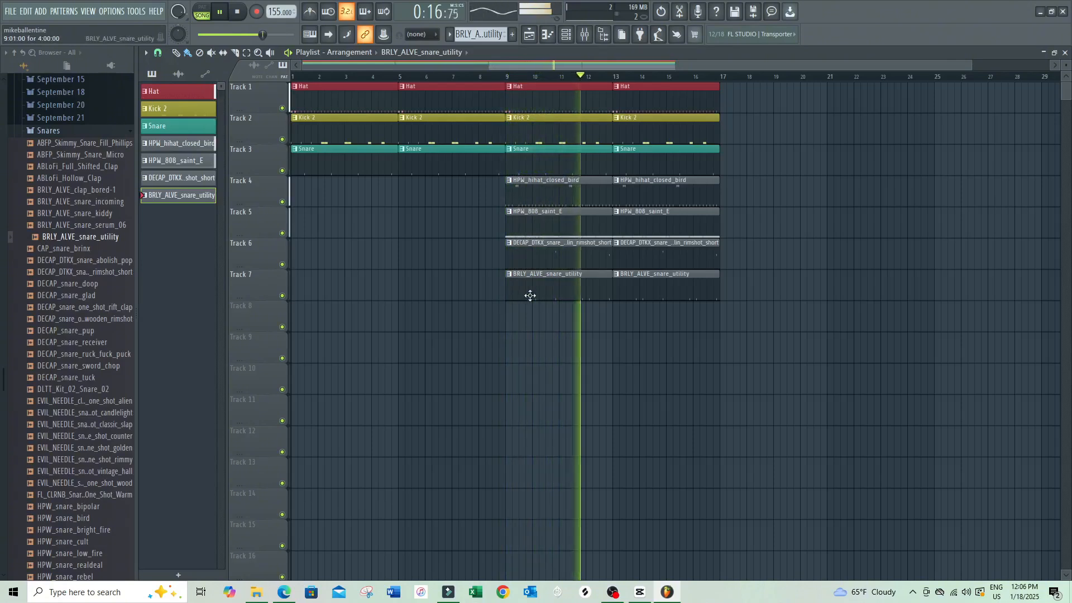
Place HPW_hihat_closed_bird clips on Track 4 at bars 1 and 5, and delete the Hat clips from bars 1 to 8.
click(546, 200)
click(302, 199)
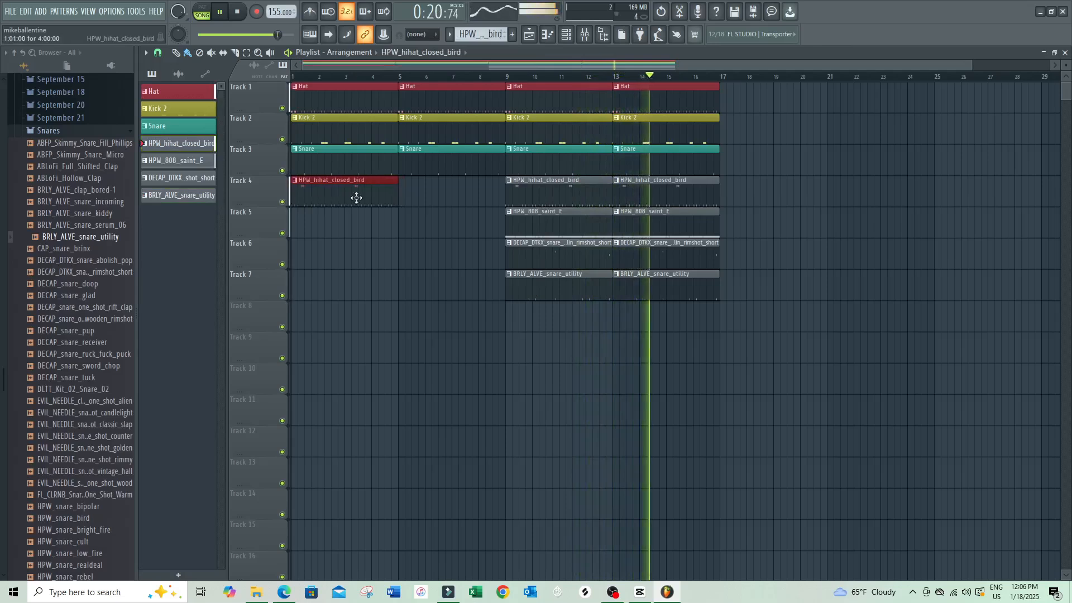
click(403, 199)
right_click(412, 101)
right_click(349, 103)
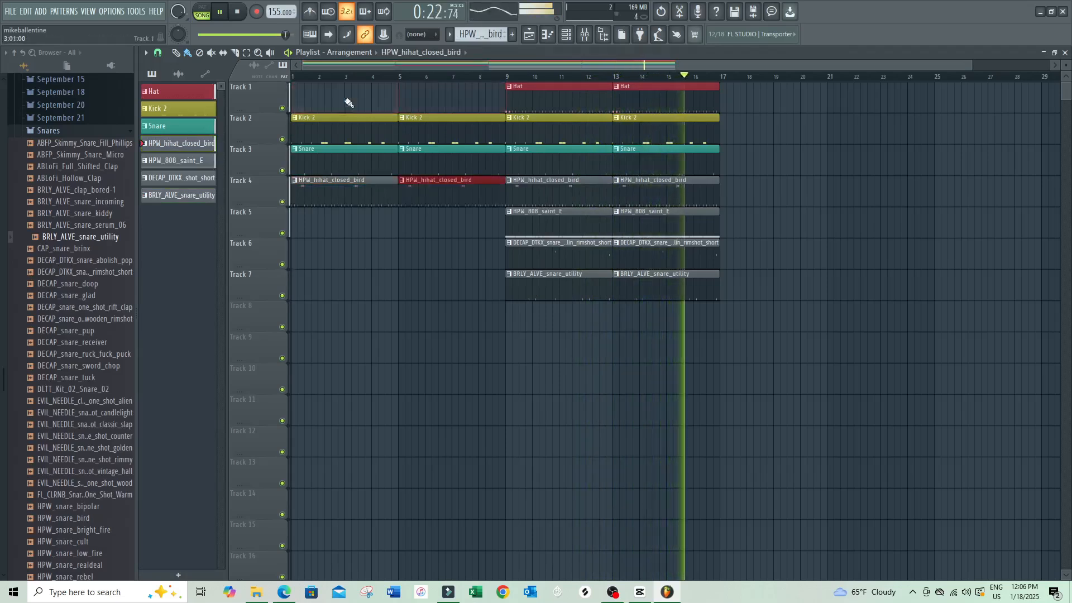
Place HPW_808_saint_E clips on Track 5 at bars 1 and 5.
click(555, 234)
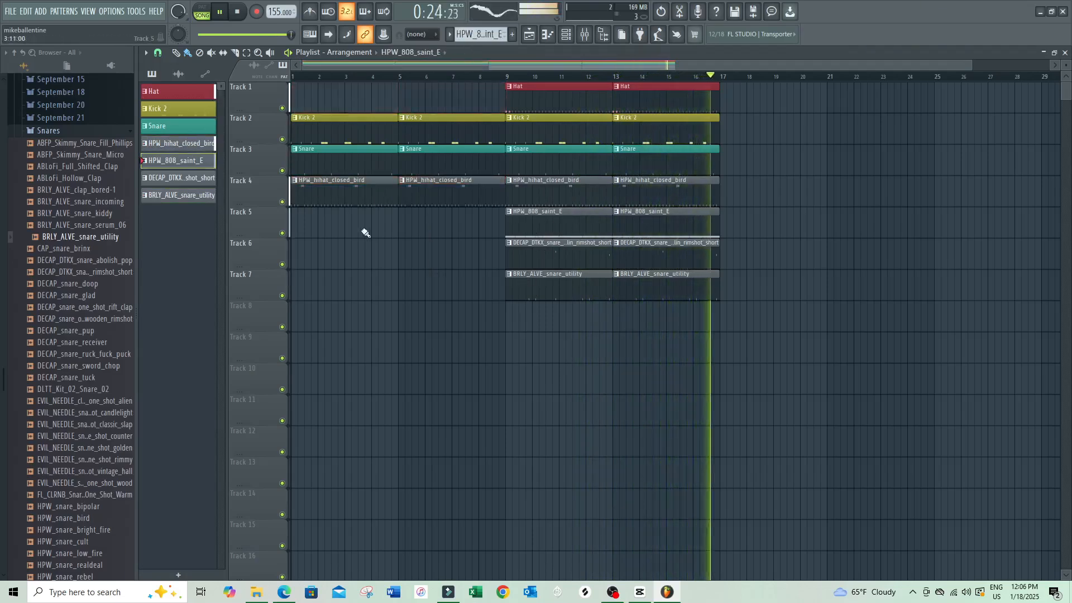
click(296, 234)
click(402, 228)
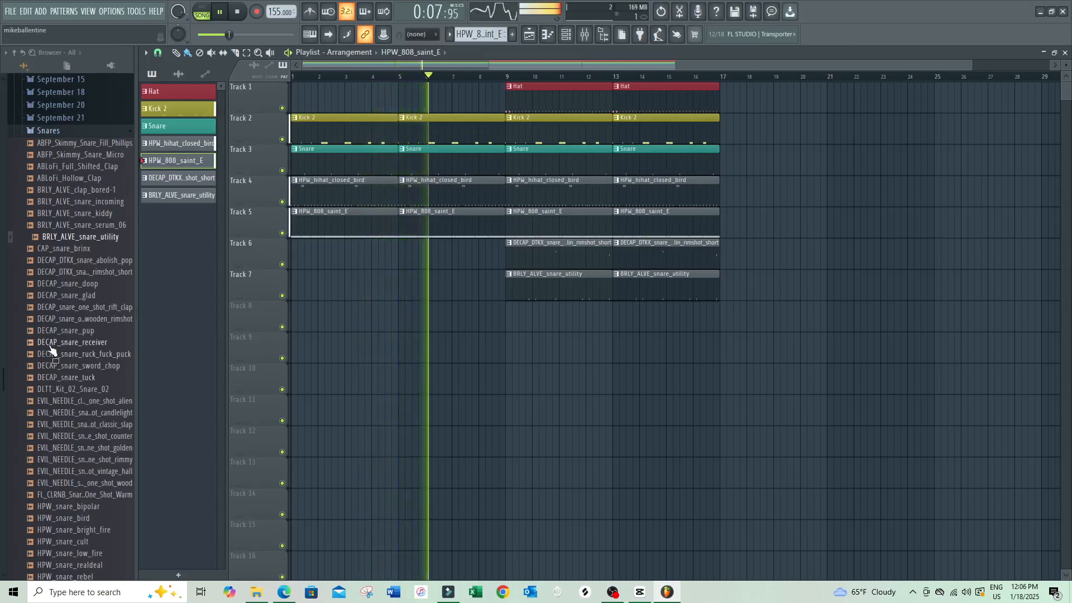
Collapse the Snares sample folder and expand the Textures folder in the browser.
scroll(51, 348, up, 4)
click(70, 274)
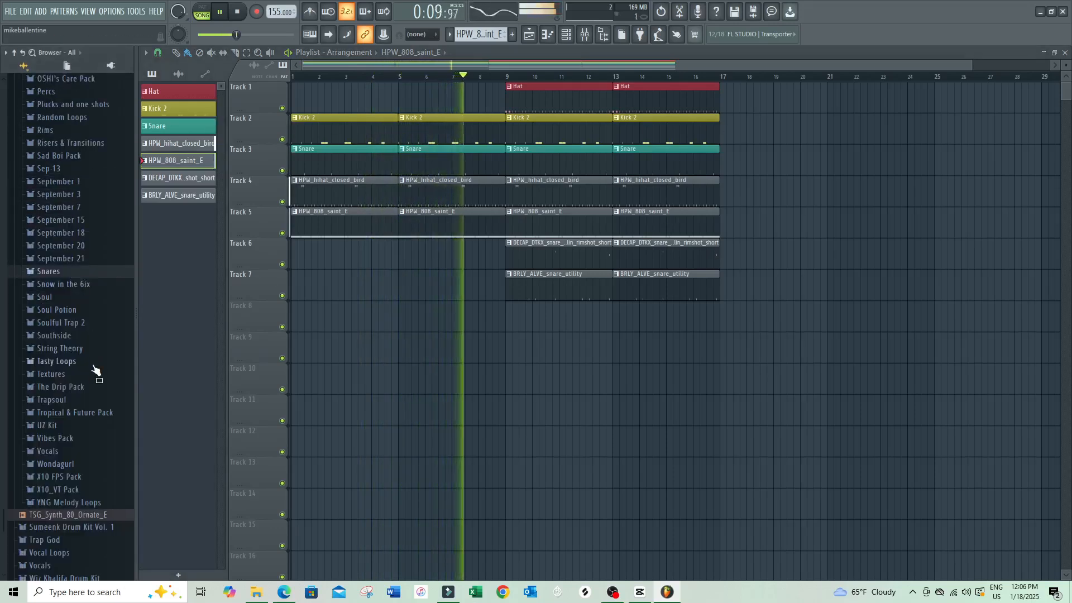
scroll(93, 367, down, 3)
click(72, 305)
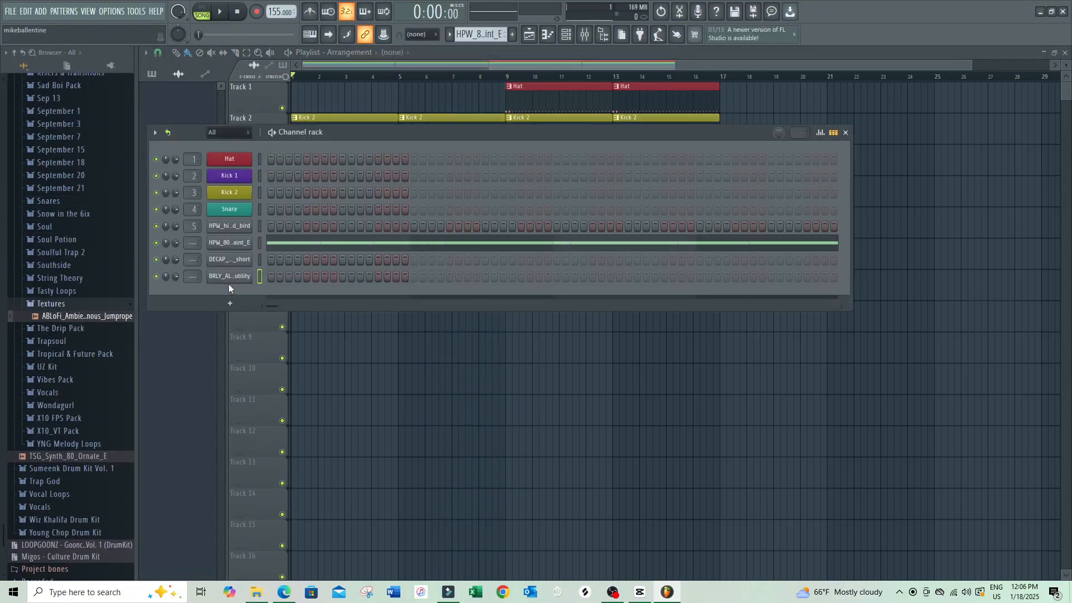
Insert an FL Keys channel above Hat, close its plugin window and open its piano roll.
right_click(240, 158)
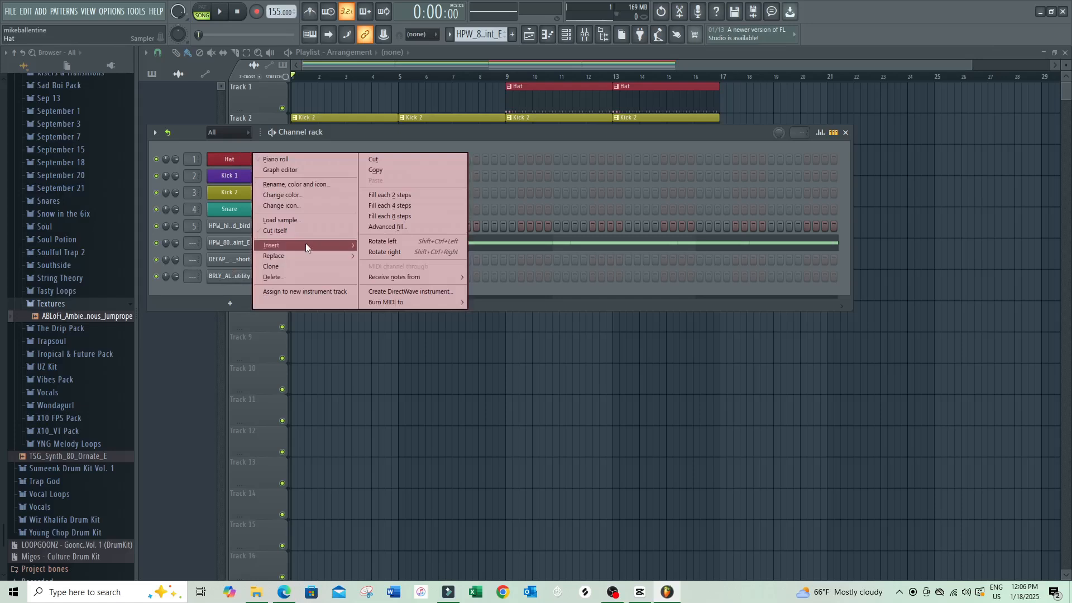
mouse_move(306, 245)
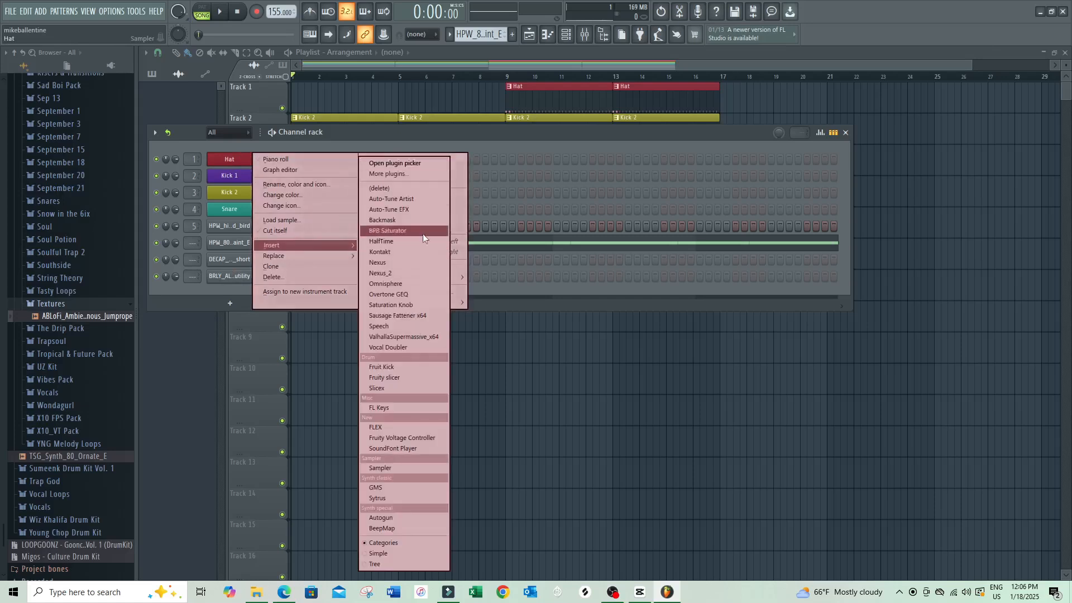
click(403, 407)
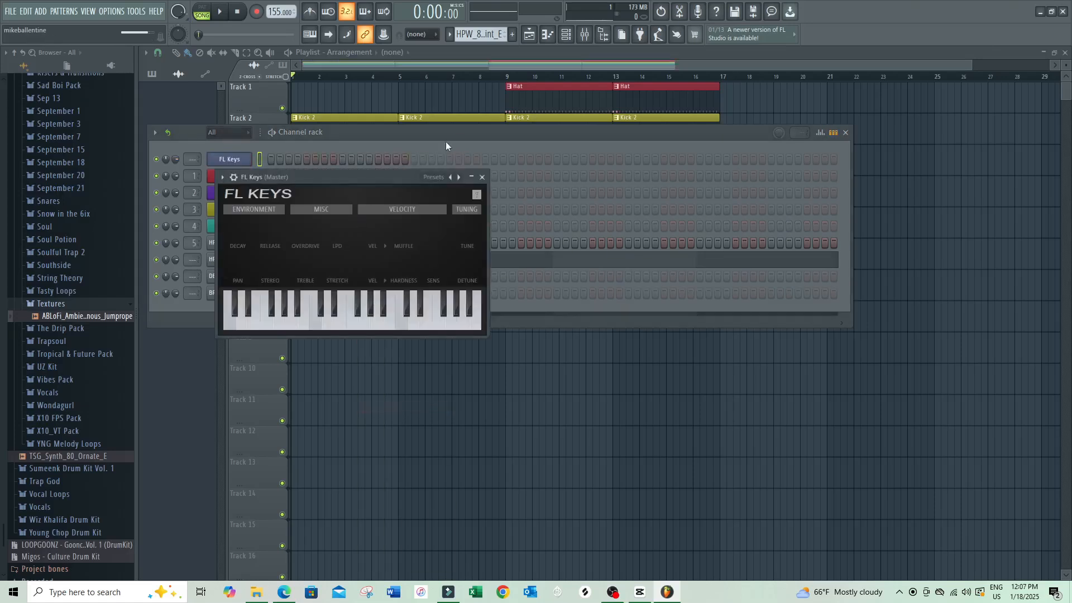
click(482, 177)
right_click(250, 158)
click(278, 159)
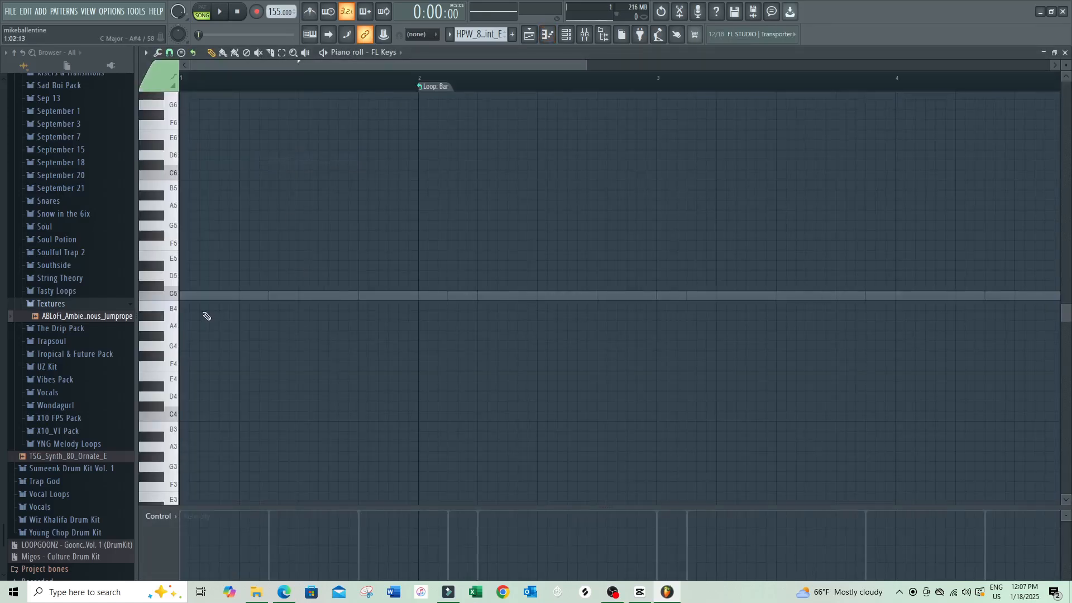
Draw C5, D#5 and G5 chords on every half bar of bars 1 and 2, and start bar 3 with a C5, G5 and D#6 chord.
click(217, 297)
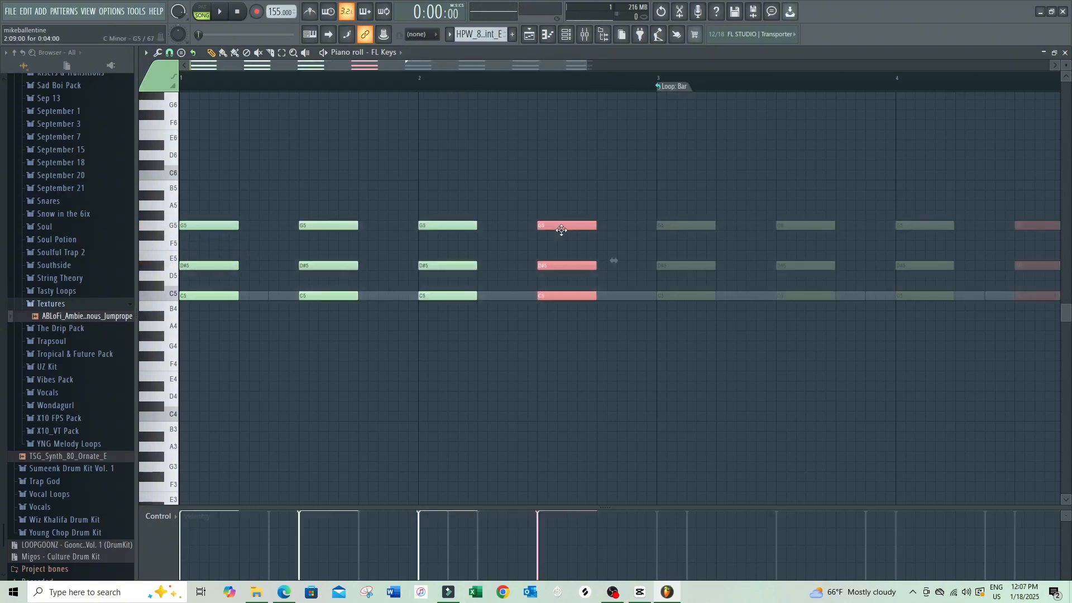
key(space)
drag(563, 224, 698, 224)
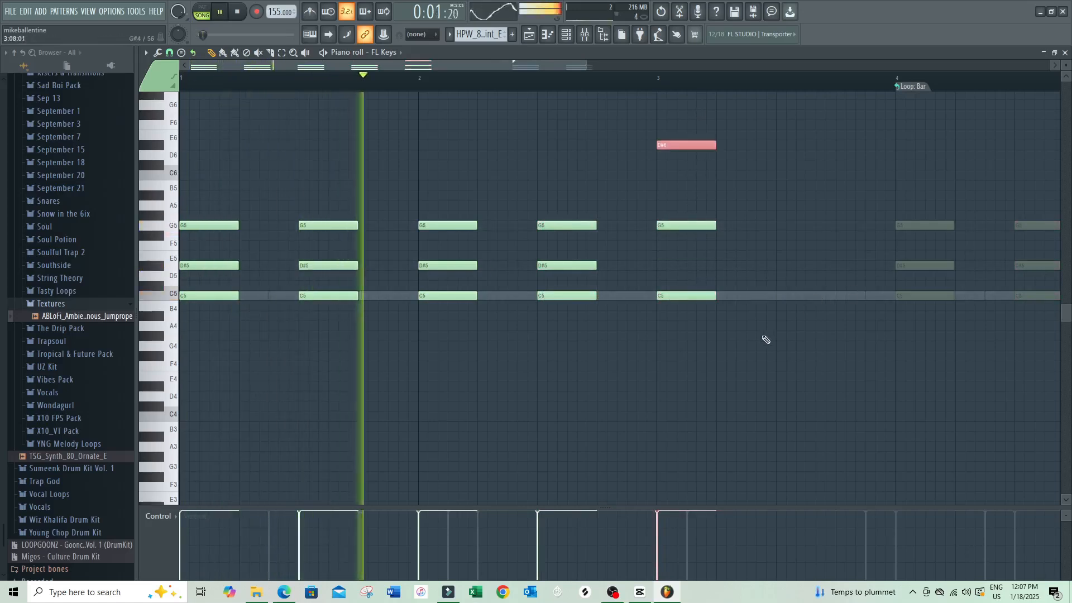
Repeat the C5, G5 and D#6 chord every half bar through bar 4, and lower the G5 notes in bar 4 to G4.
drag(746, 330, 671, 96)
drag(677, 150, 912, 150)
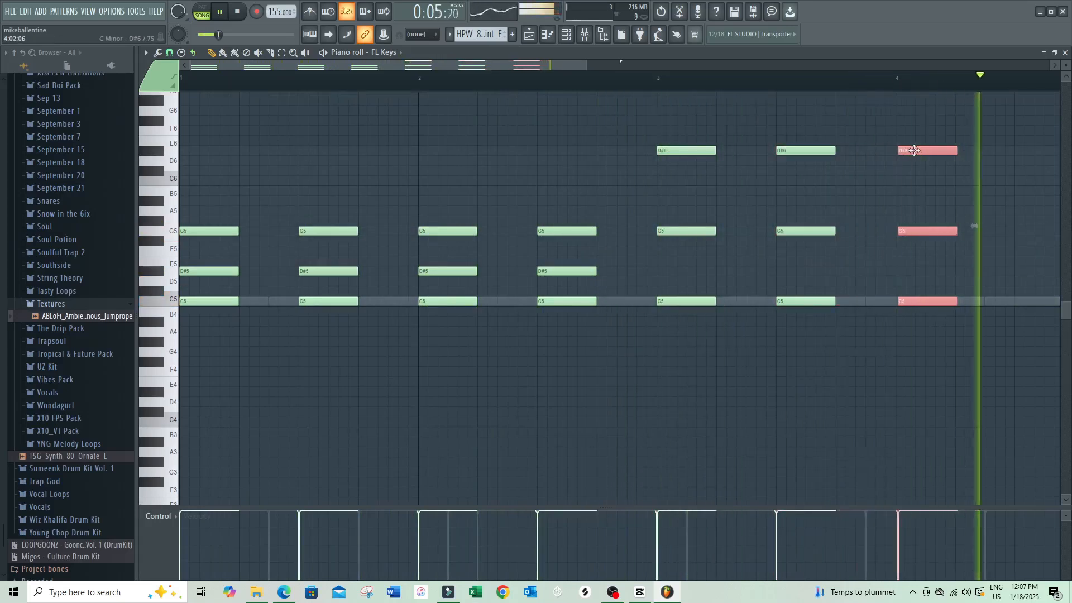
scroll(722, 96, right, 5)
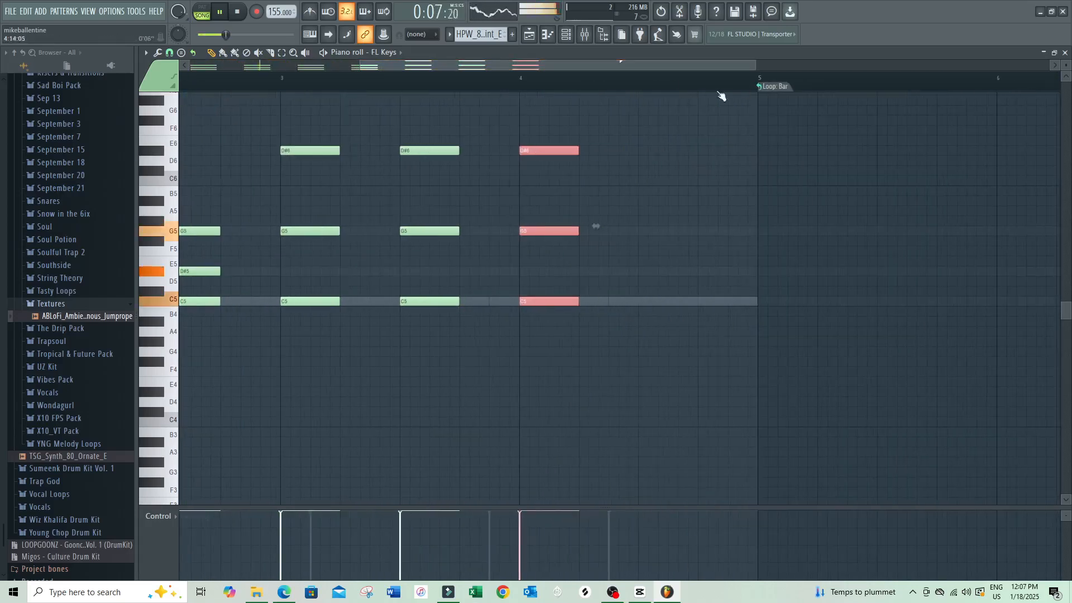
drag(561, 148, 676, 173)
drag(726, 227, 540, 246)
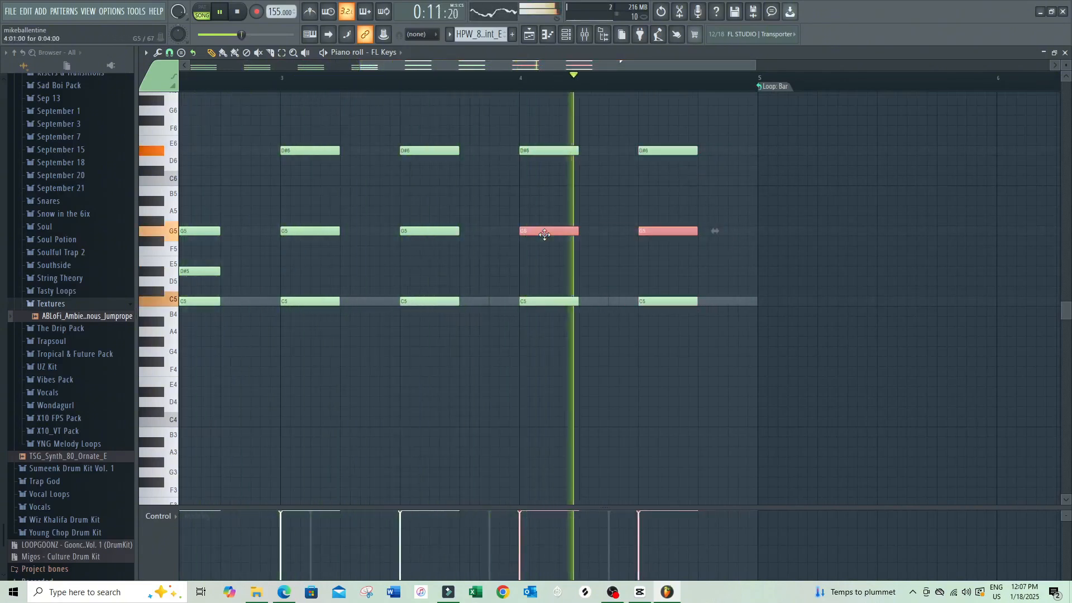
key(ctrl+Down)
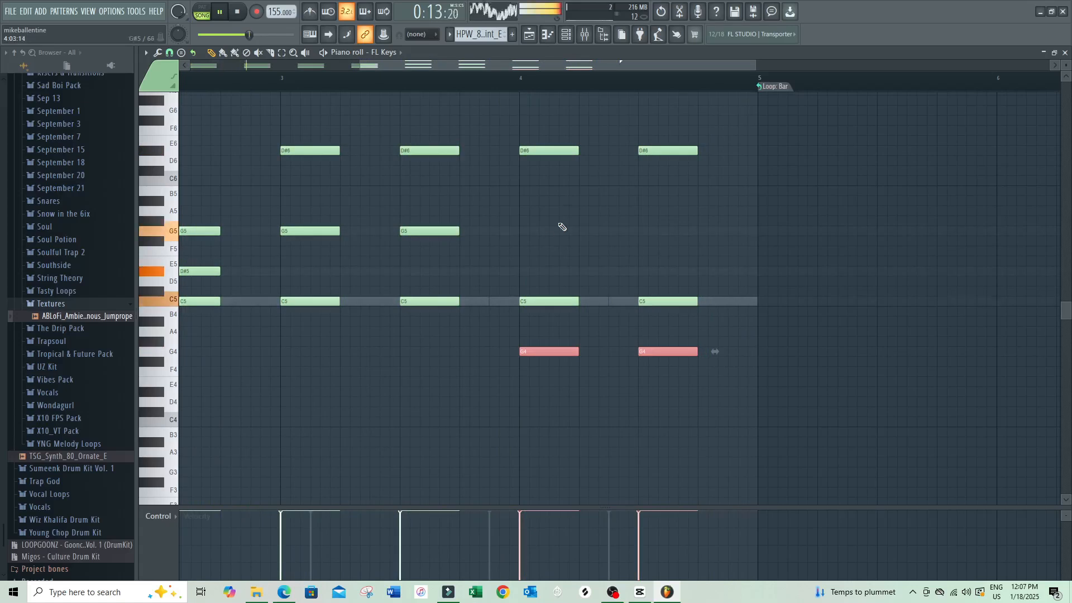
Write a short-note melody of C7, F7 and D#7 over bars 1 to 4, and raise the F7 notes in bars 1 and 2 to G7.
drag(605, 63, 515, 71)
scroll(515, 71, down, 3)
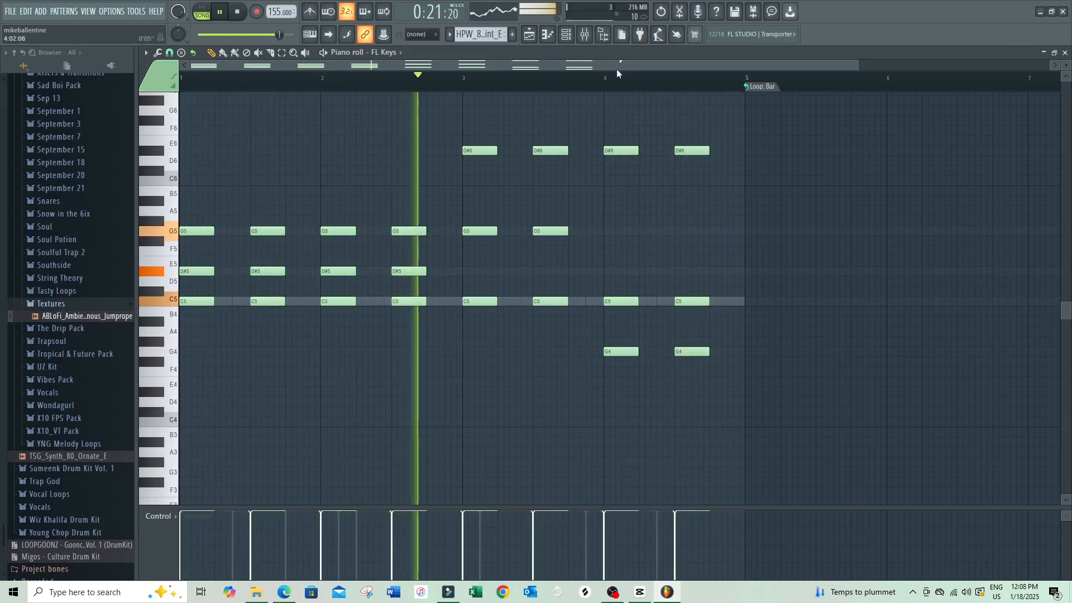
scroll(581, 162, up, 3)
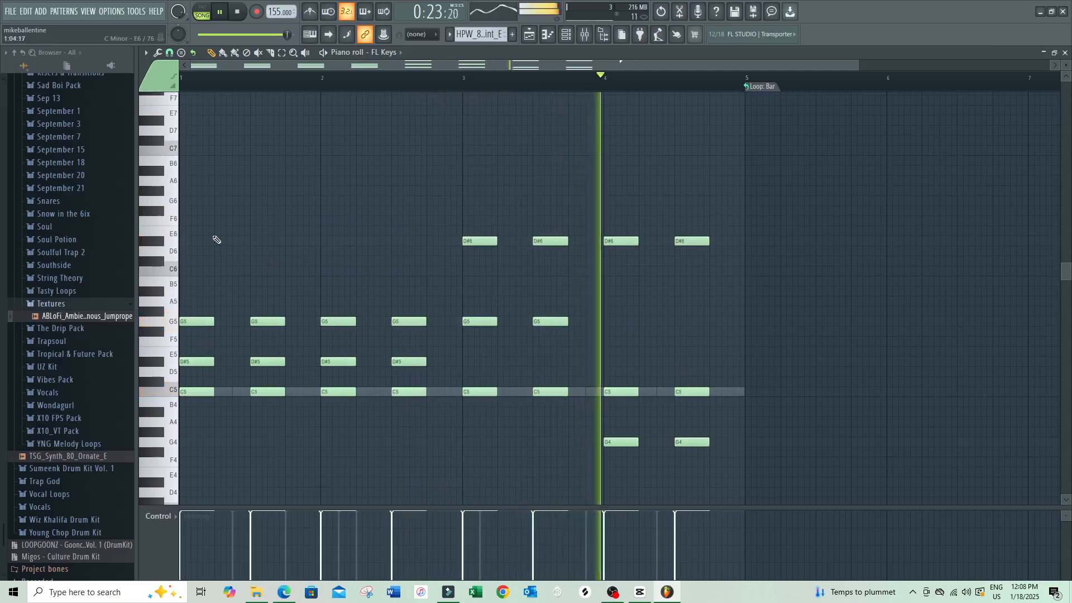
scroll(216, 220, up, 2)
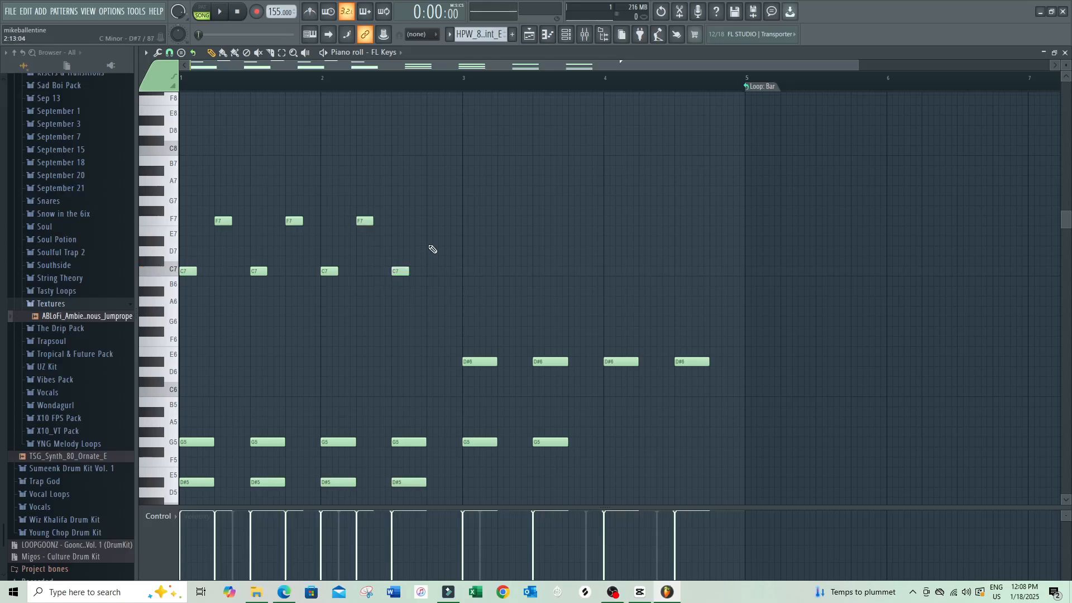
drag(218, 246, 401, 201)
key(space)
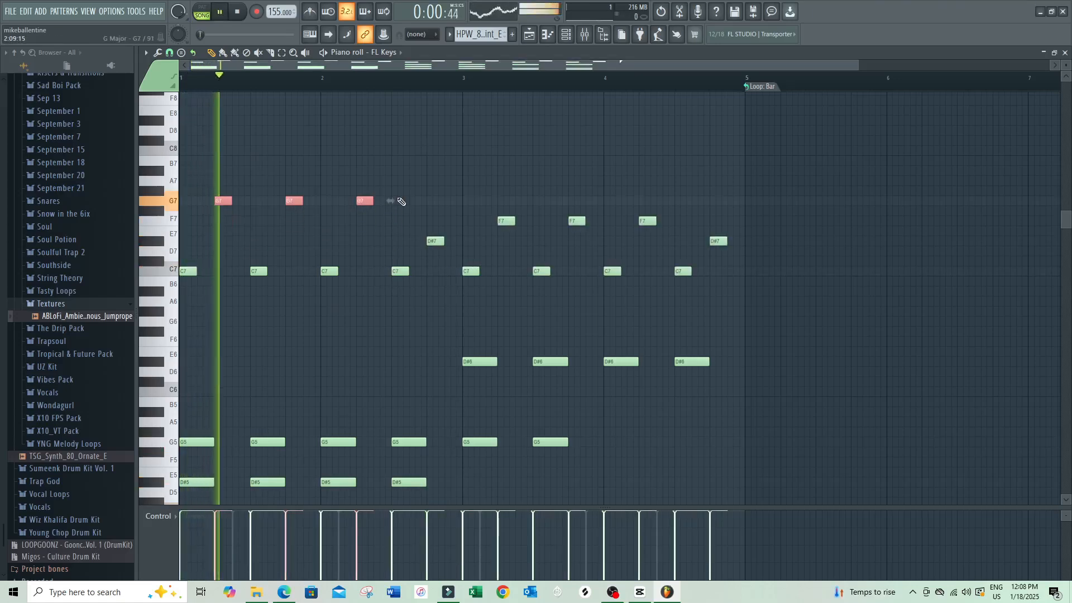
Try a higher pitch for the F7 notes in bars 3 and 4, and lower the final melody note to D7.
drag(498, 234, 662, 201)
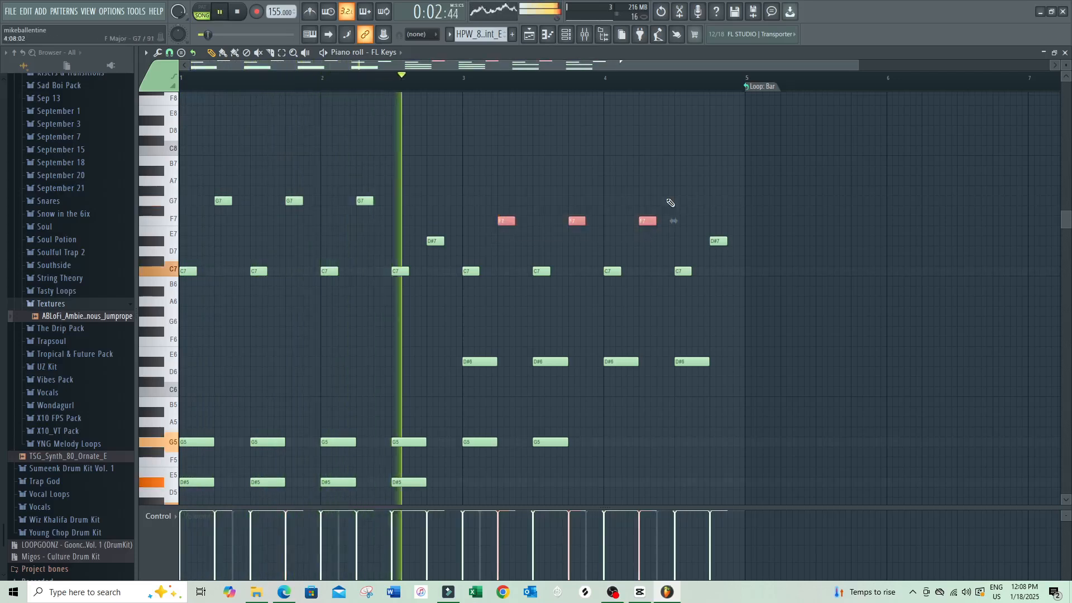
key(shift+Up)
key(shift+Up)
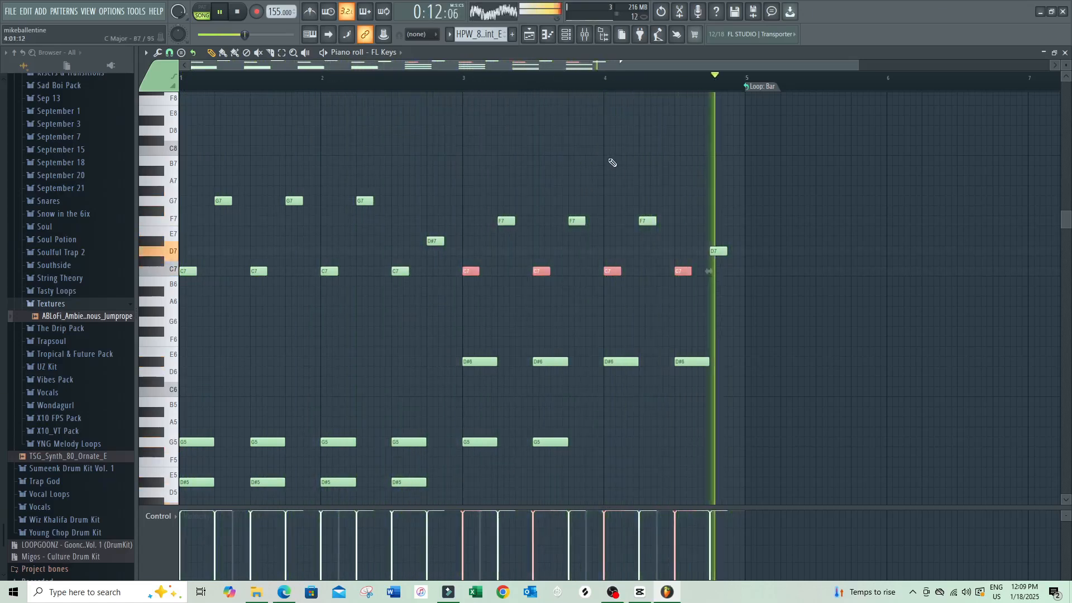
Select the entire melody and lower it four octaves so it starts on C3.
ctrl+click(621, 88)
drag(789, 301, 66, 140)
key(ctrl+Down)
key(ctrl+Down)
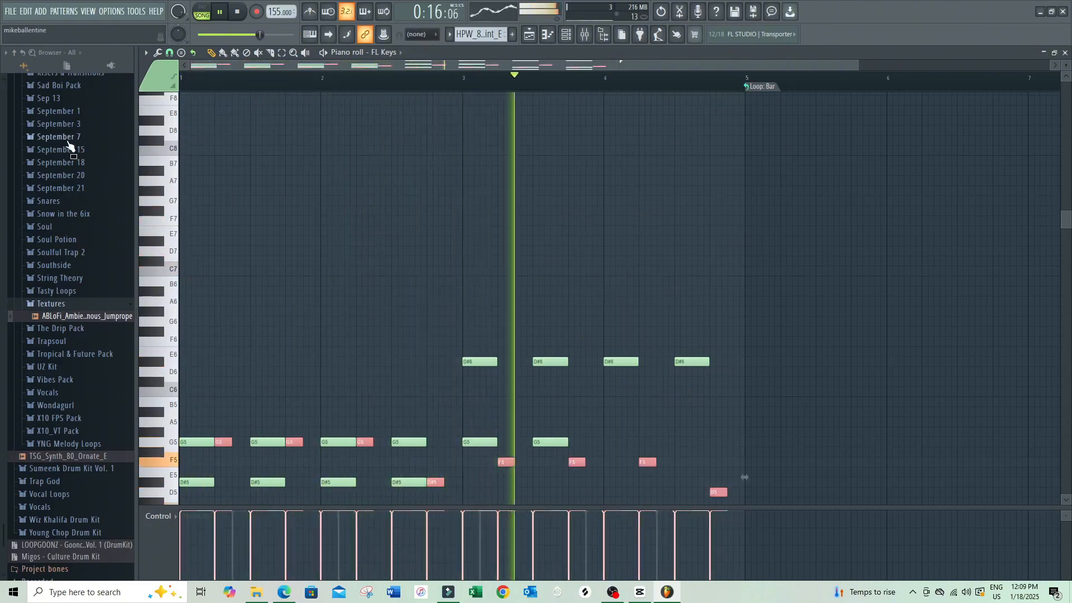
key(ctrl+Down)
scroll(435, 301, down, 3)
scroll(435, 301, down, 3)
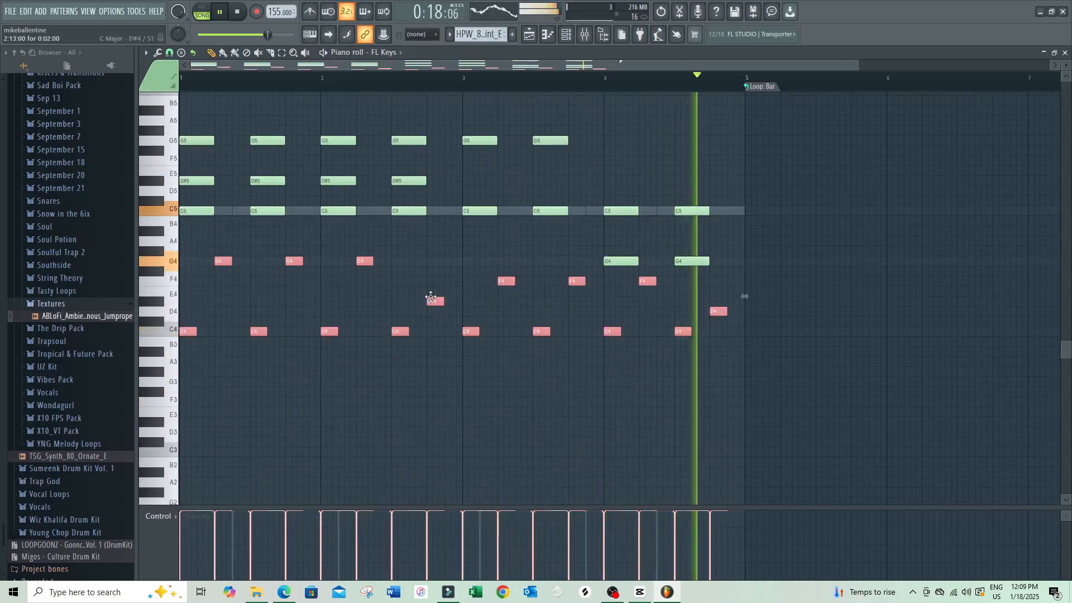
key(ctrl+Down)
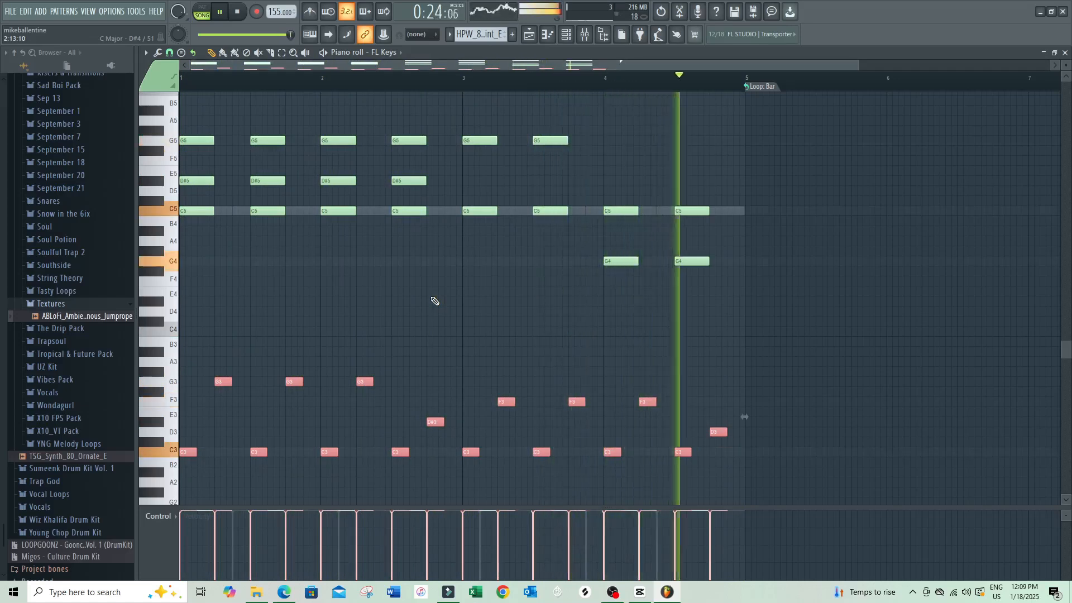
Show note pan in the piano roll's control lane, and return the lane to note velocity.
click(165, 518)
click(185, 520)
click(162, 516)
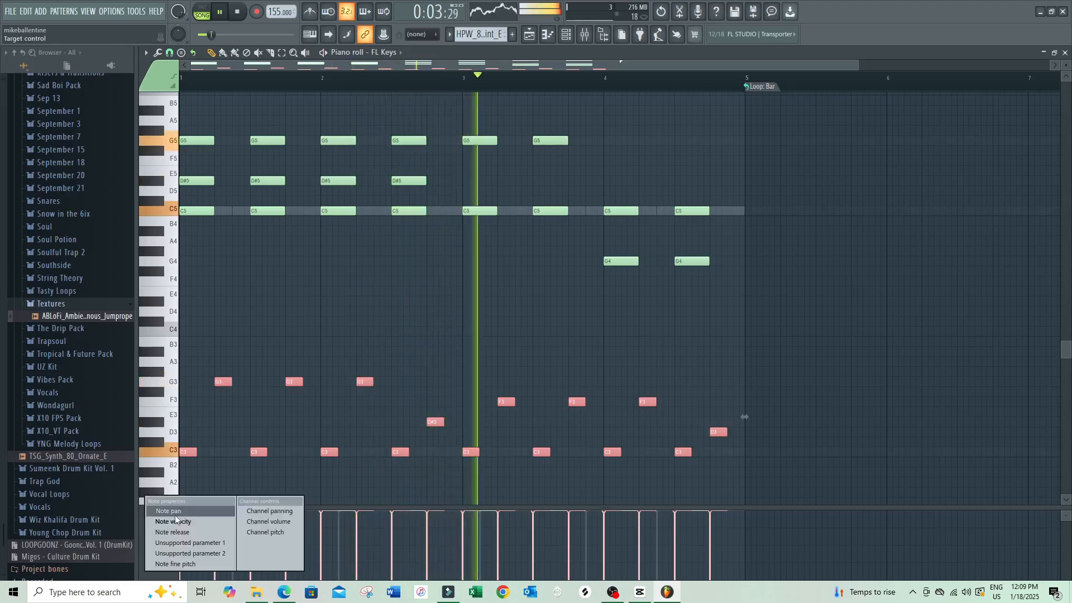
click(167, 511)
click(161, 516)
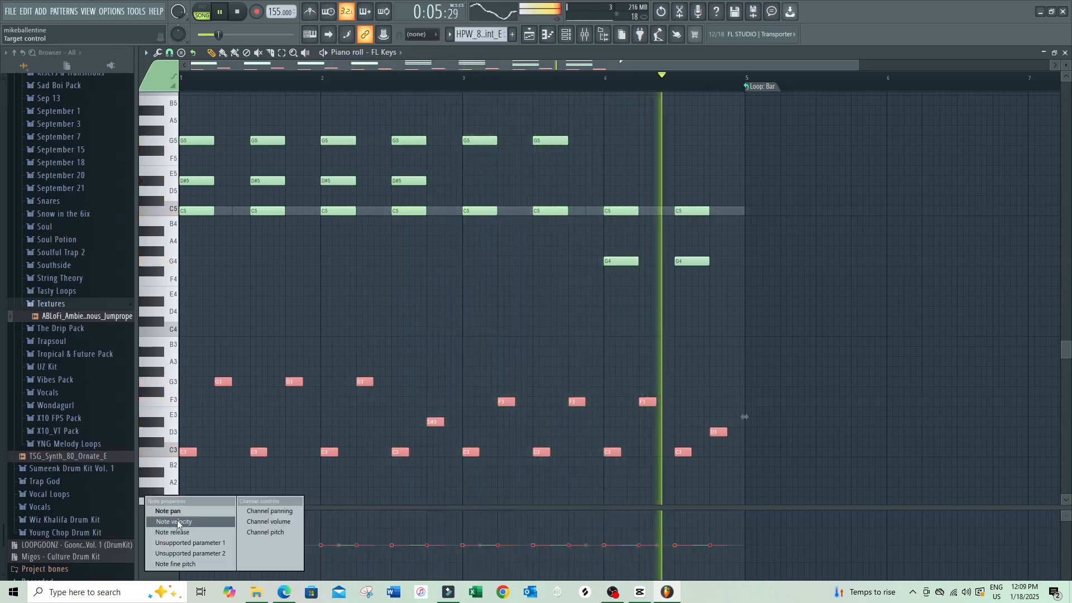
click(173, 523)
Audition the melody in octaves starting on C5, C4 and C2, and return it to C3.
key(ctrl+Up)
key(ctrl+Up)
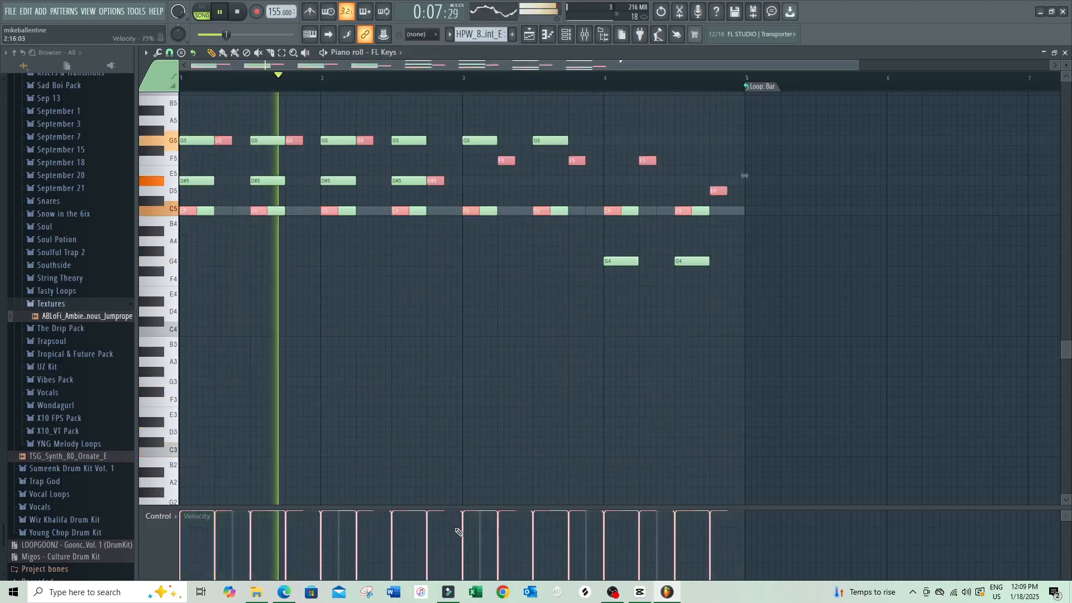
key(ctrl+Down)
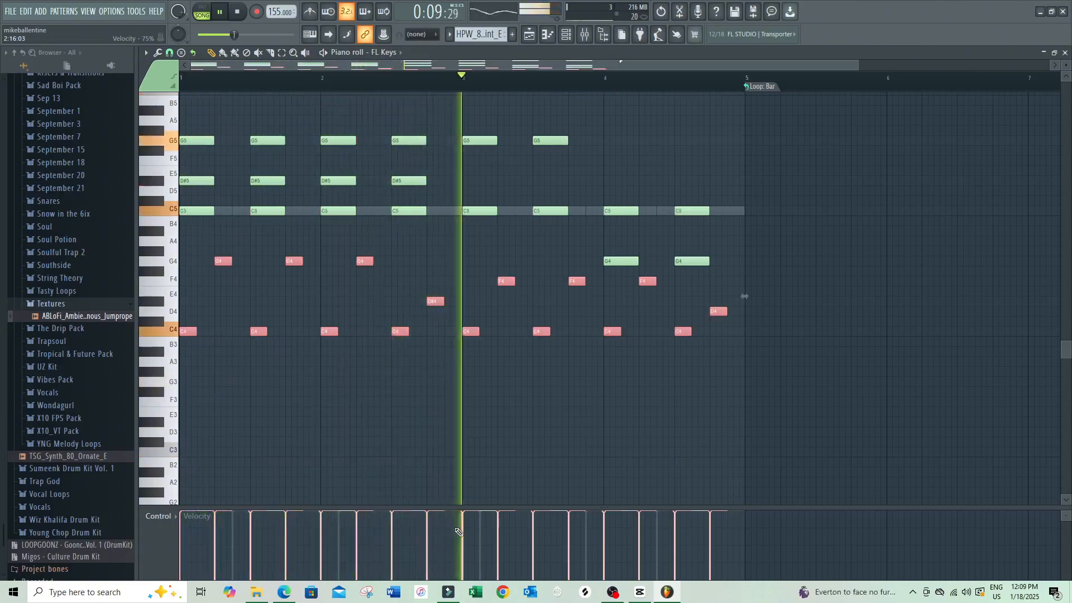
key(ctrl+Down)
scroll(471, 437, down, 4)
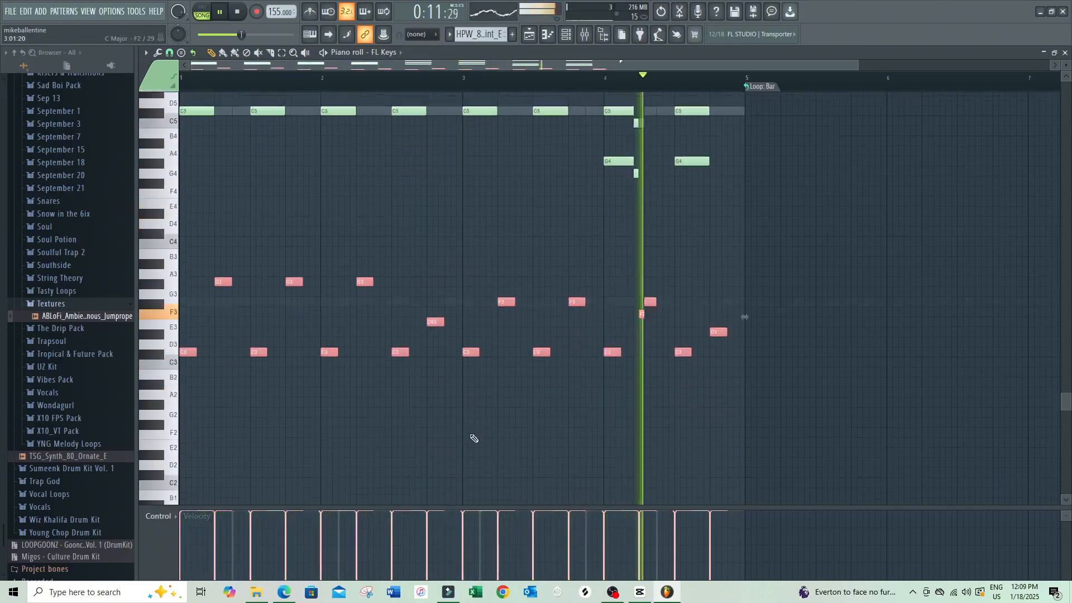
key(ctrl+Down)
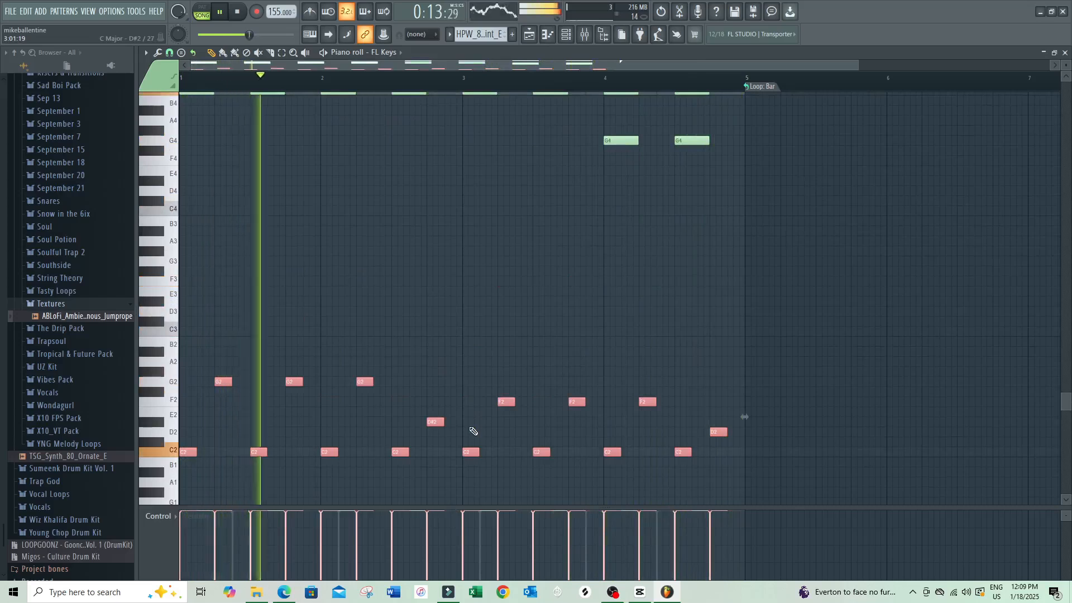
key(ctrl+Up)
Duplicate the C3 melody in place, raise the copy four octaves to C7, and deselect the notes.
drag(814, 373, 433, 205)
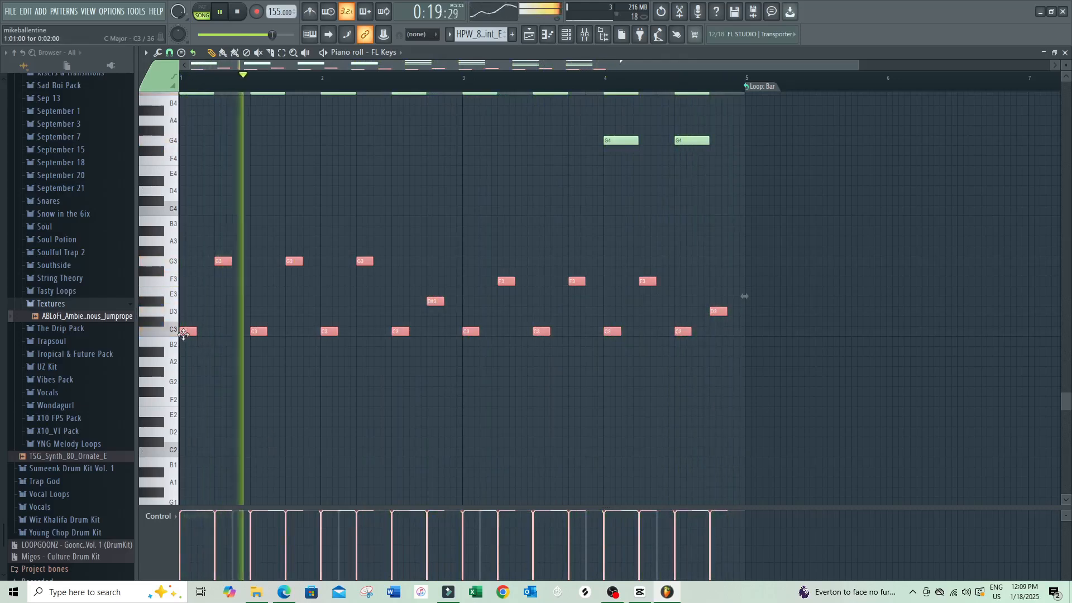
key(ctrl+c)
key(ctrl+v)
key(ctrl+Up)
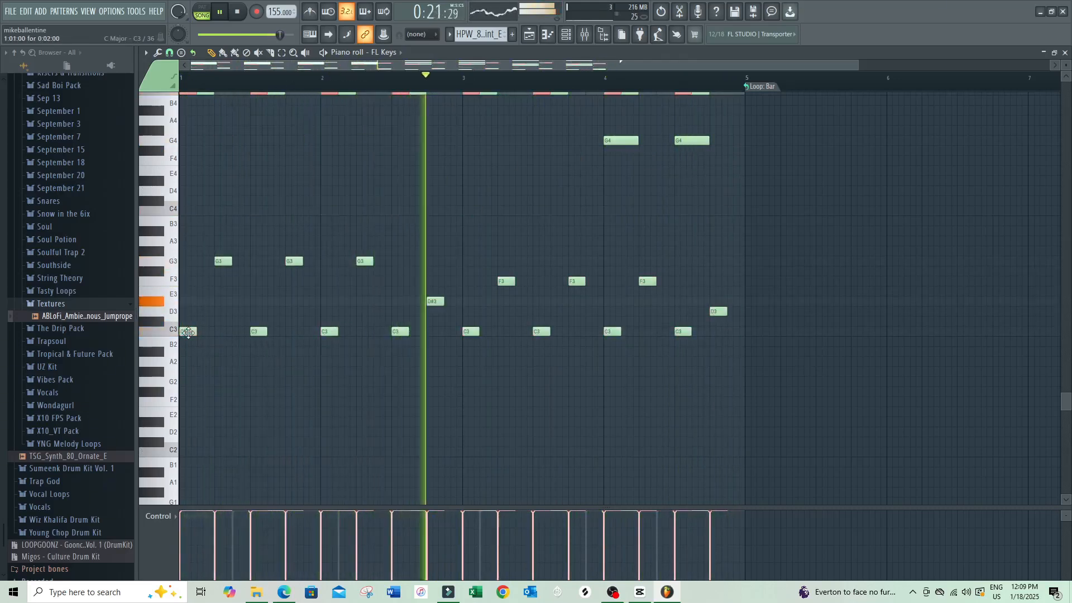
key(ctrl+Up)
key(ctrl+Up)
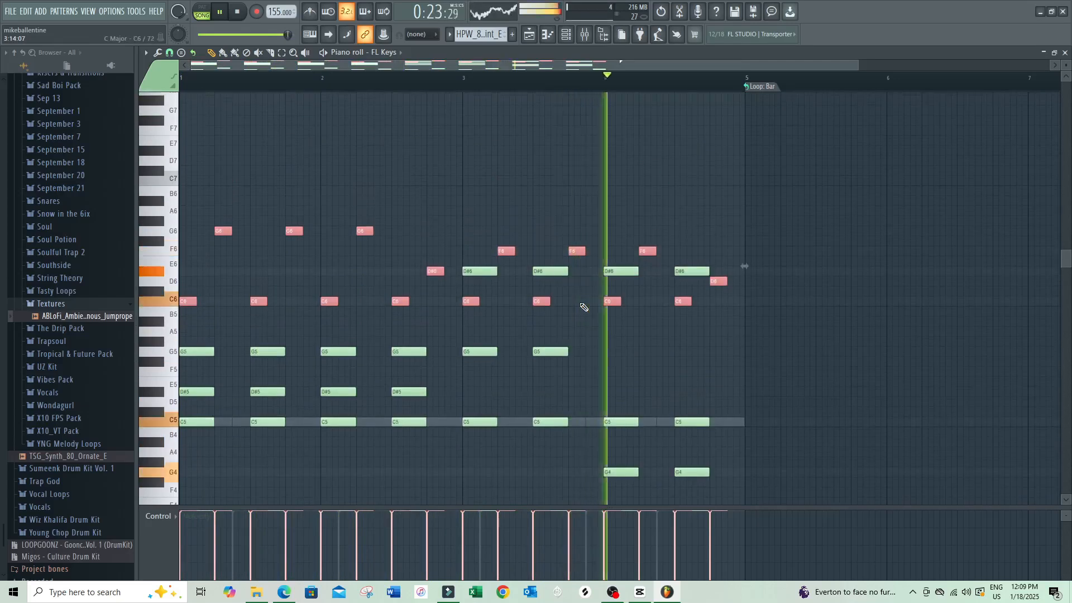
key(ctrl+Up)
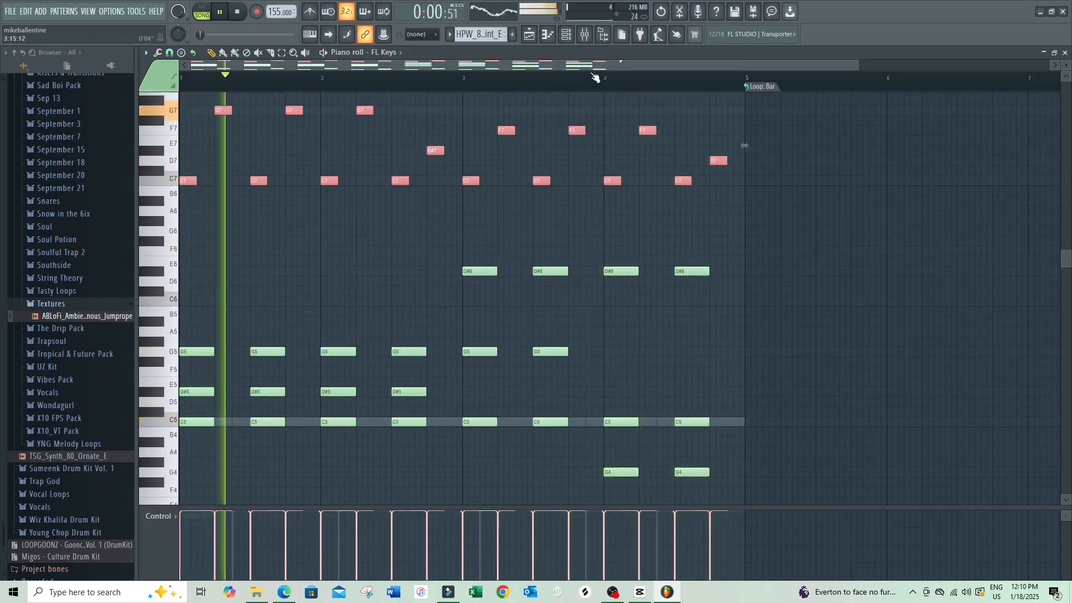
key(ctrl+d)
Load Fruity Chorus, Fruity Reeverb 2 and Fruity Delay 2 into the first three effect slots of the FL Keys mixer track.
key(F9)
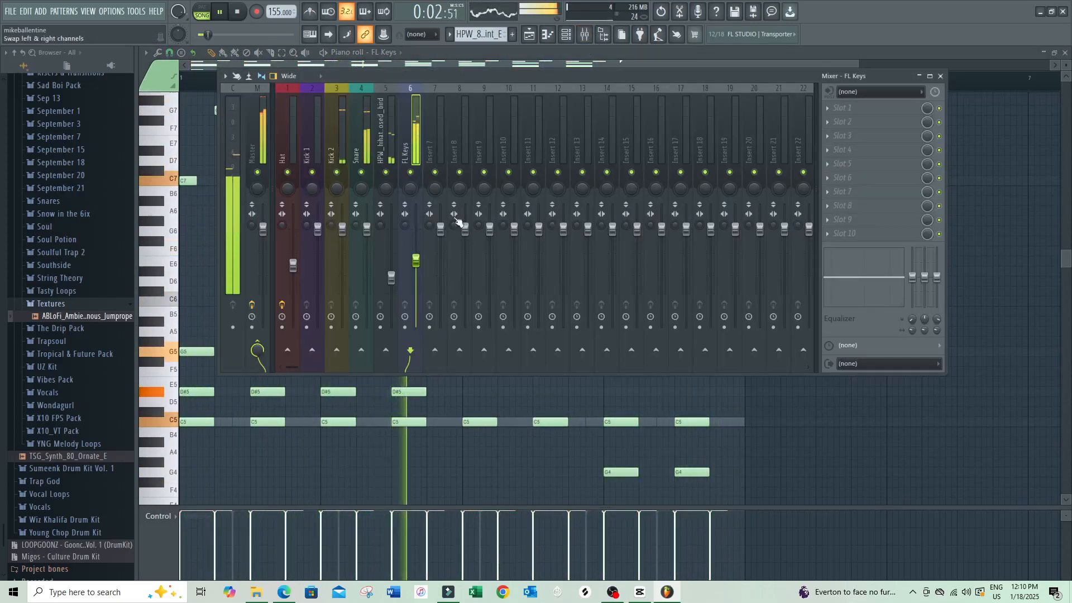
click(825, 109)
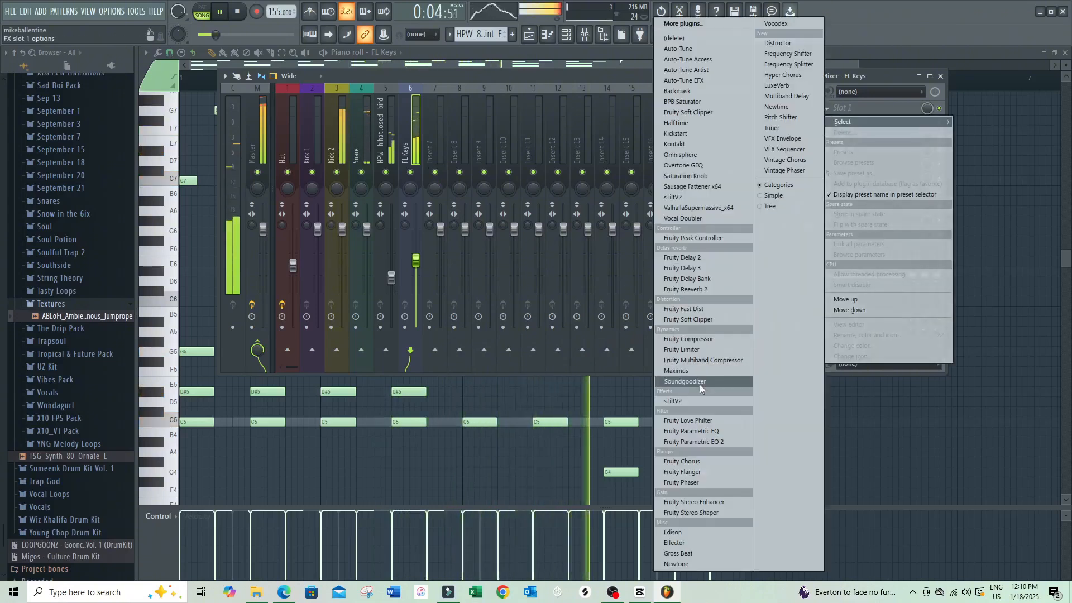
click(713, 461)
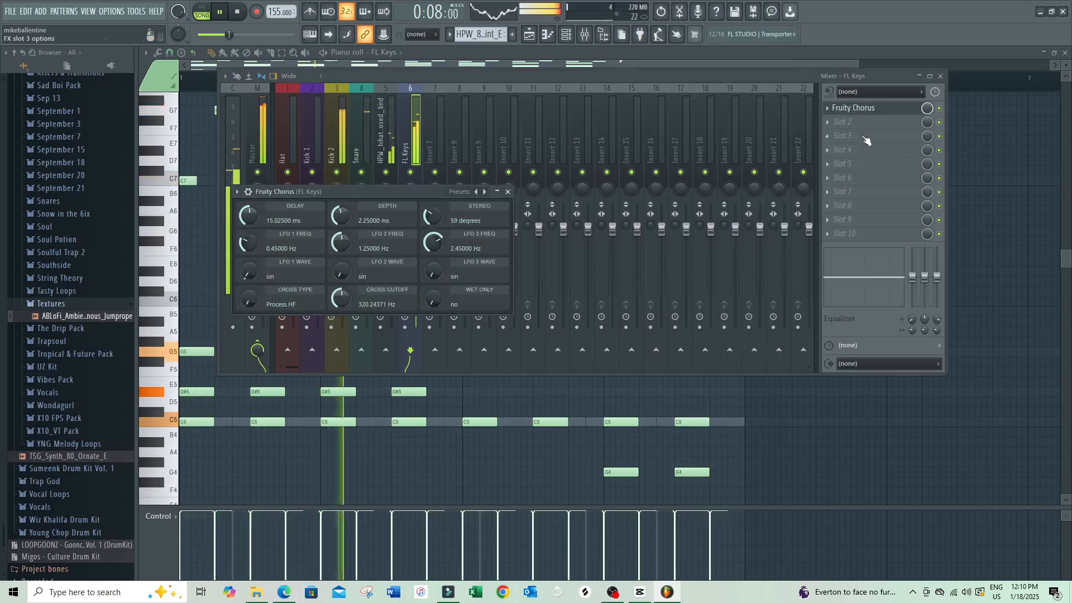
click(829, 123)
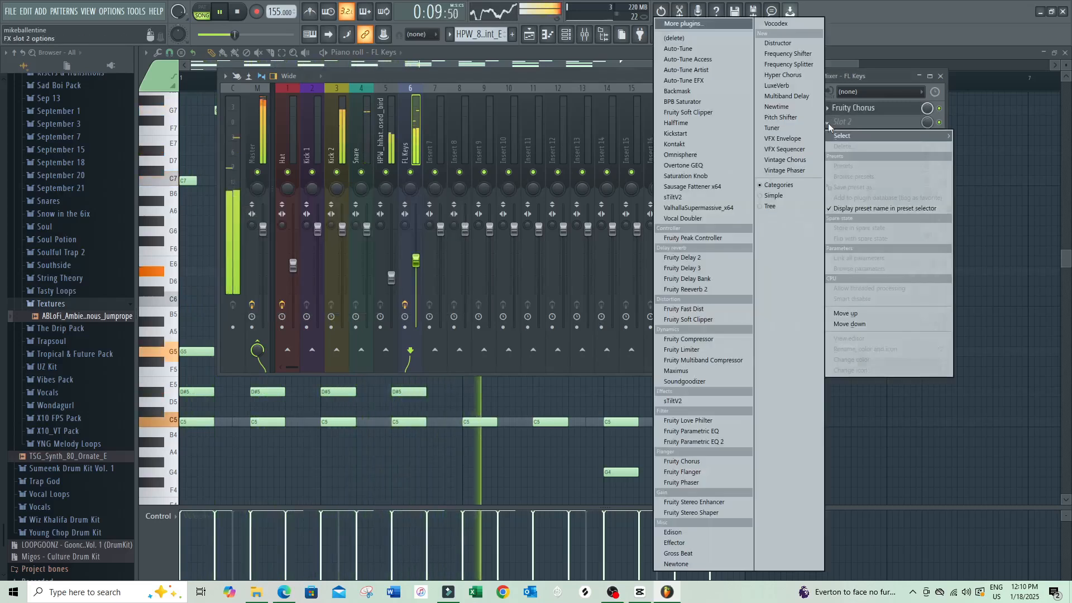
click(708, 289)
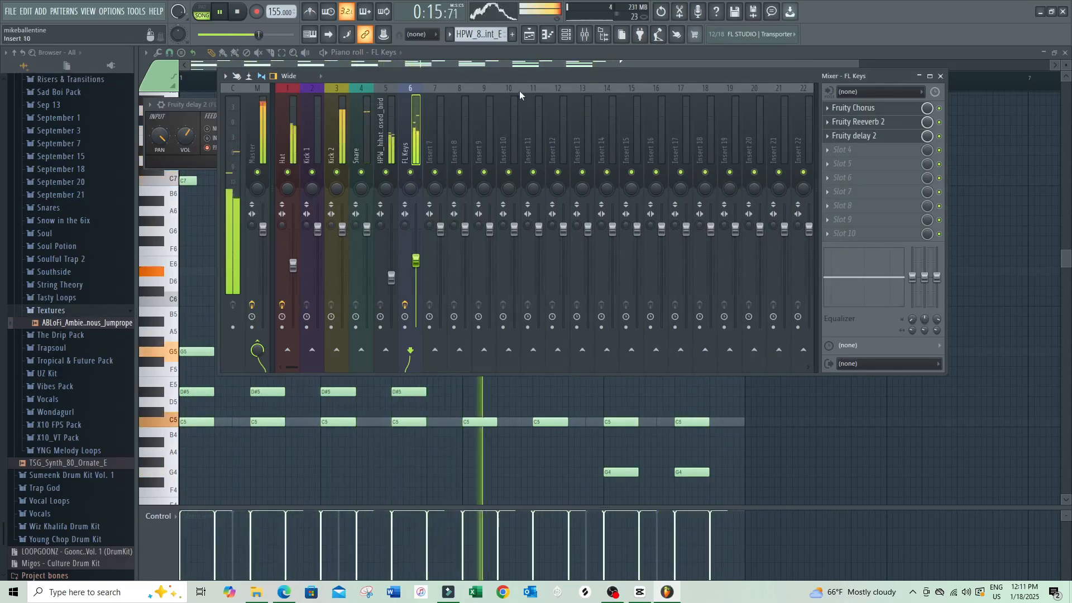
Stop playback and take the FL Keys notes out of the HPW_808_saint_E pattern, deleting the stray clip placed on Track 8.
click(529, 34)
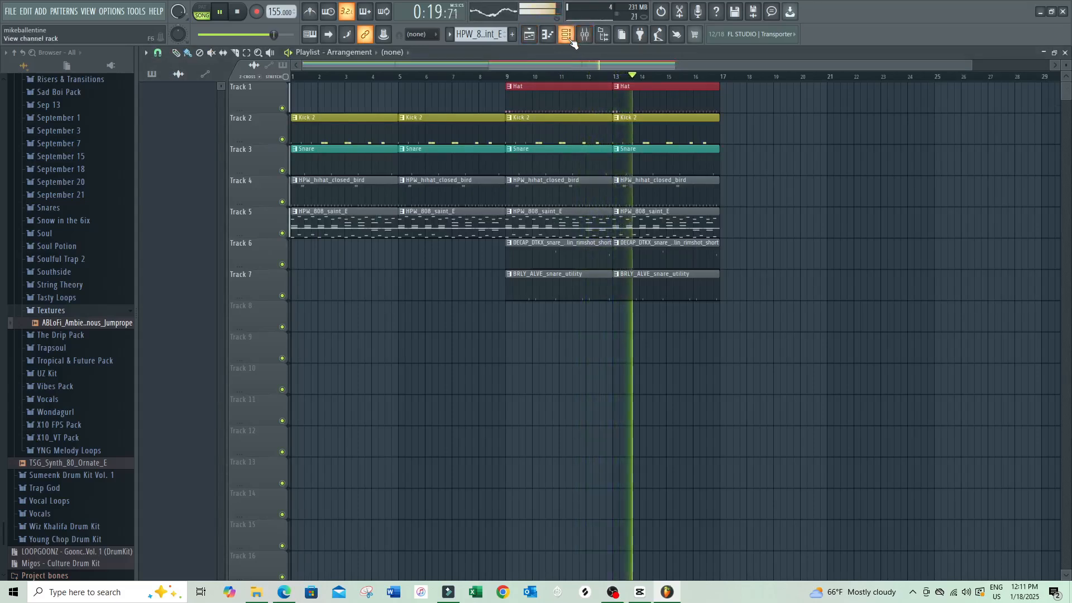
key(space)
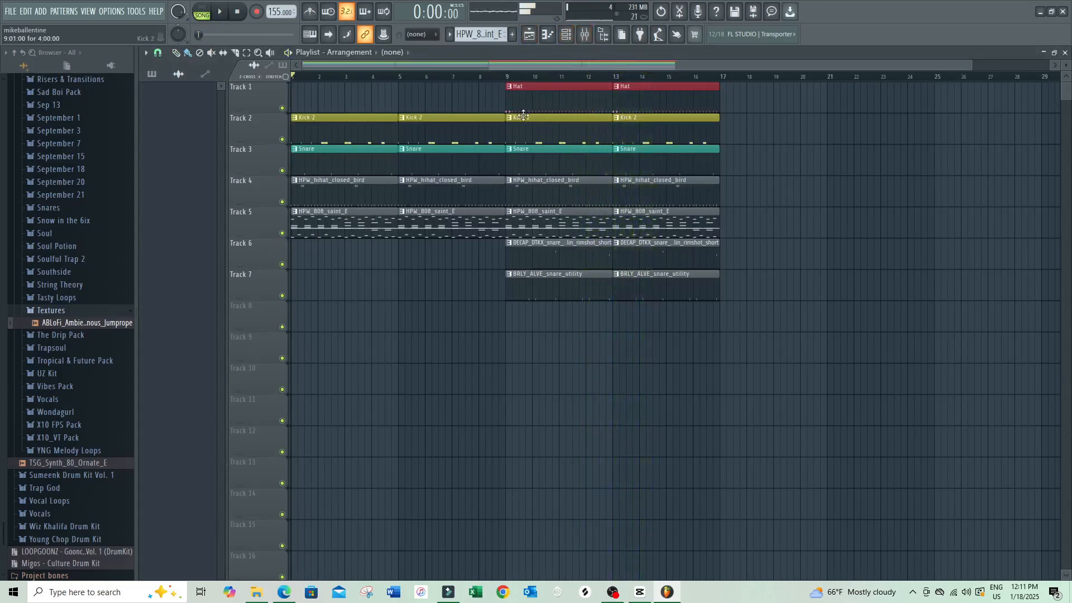
click(566, 35)
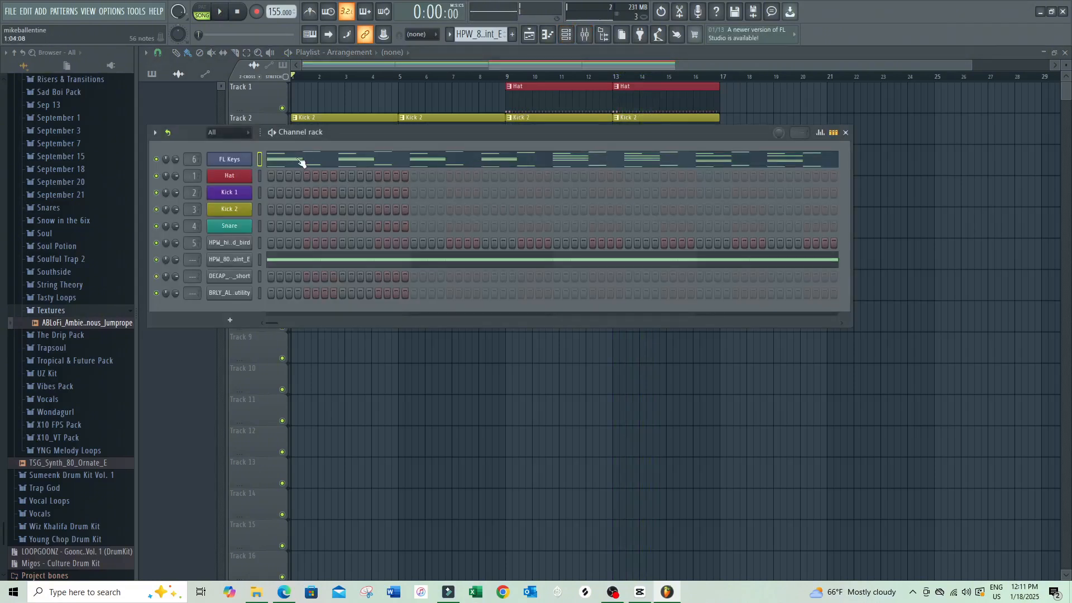
click(296, 325)
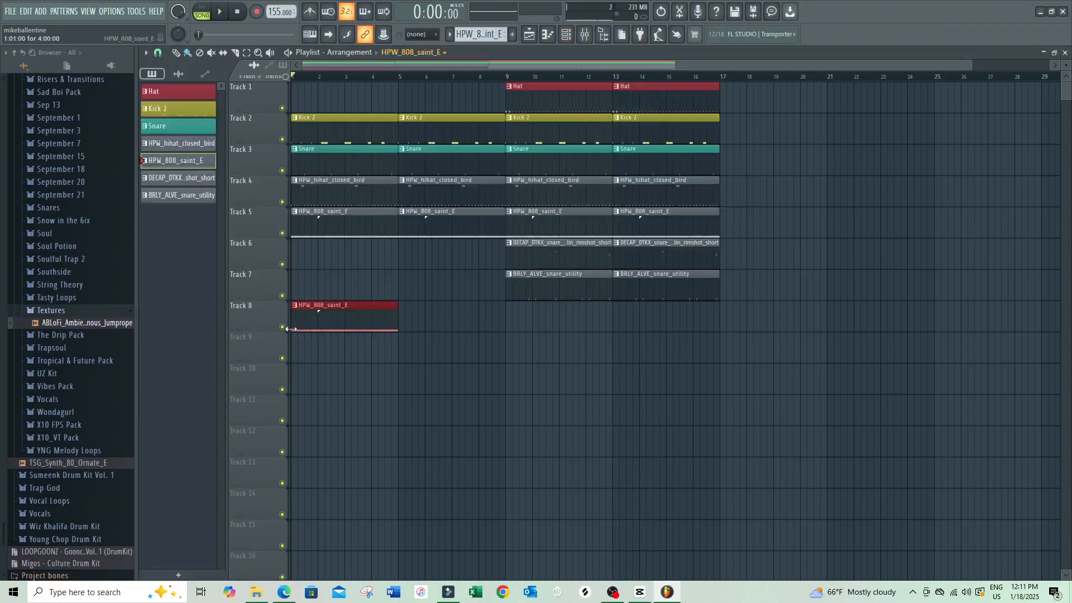
right_click(354, 328)
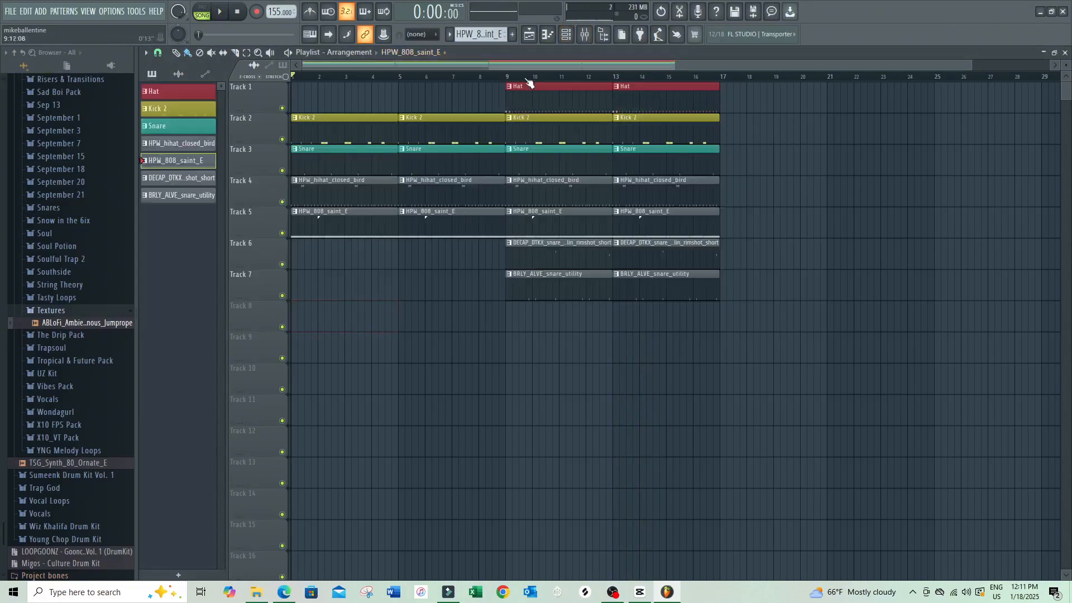
Check the channel contents of the DECAP rimshot, BRLY_ALVE_snare_utility and HPW_hihat_closed_bird patterns.
click(566, 35)
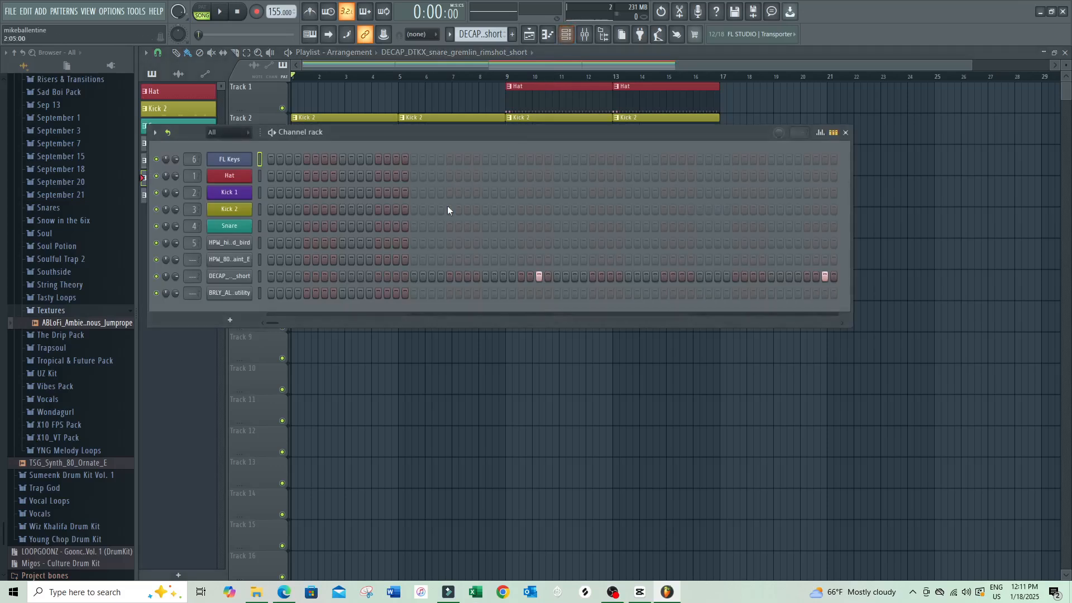
right_click(474, 91)
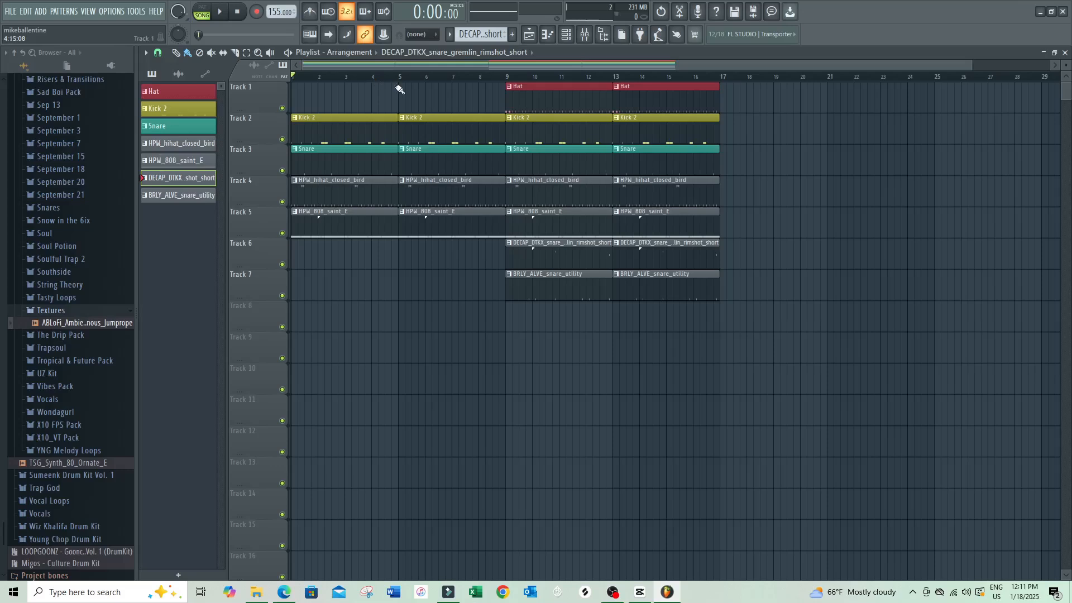
click(574, 36)
scroll(478, 38, down, 2)
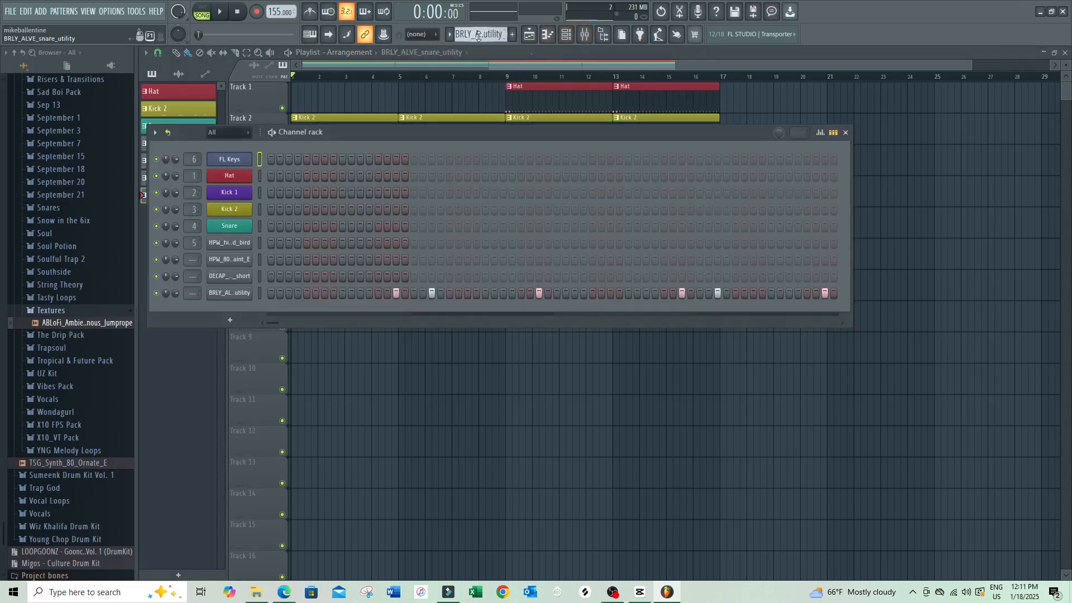
scroll(478, 36, up, 3)
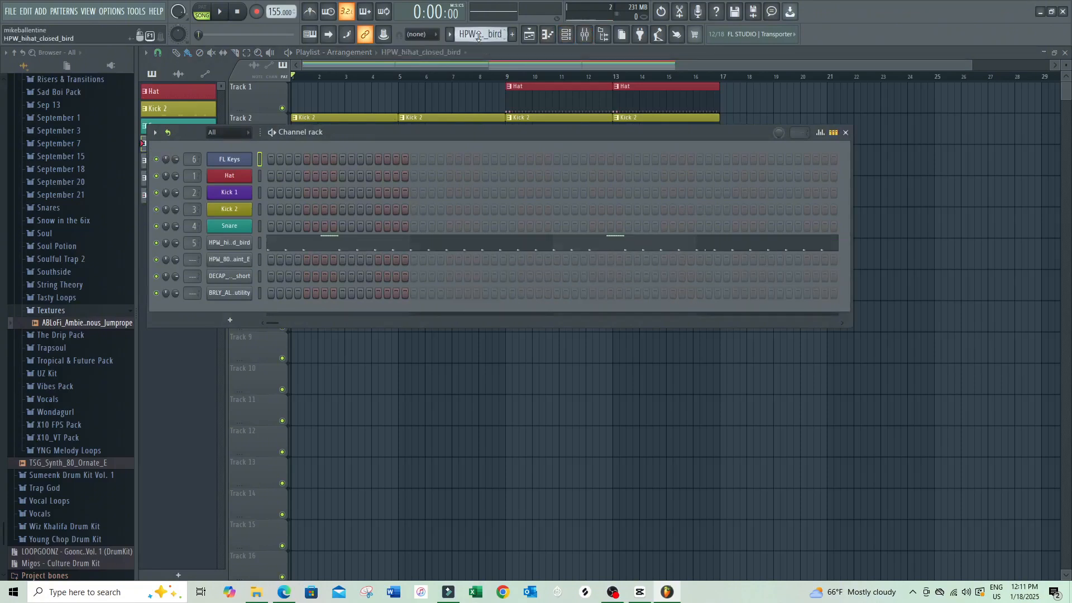
Play the arrangement and extend Pattern 8 on Track 9 with clips at bars 9, 13, 17 and 21.
key(space)
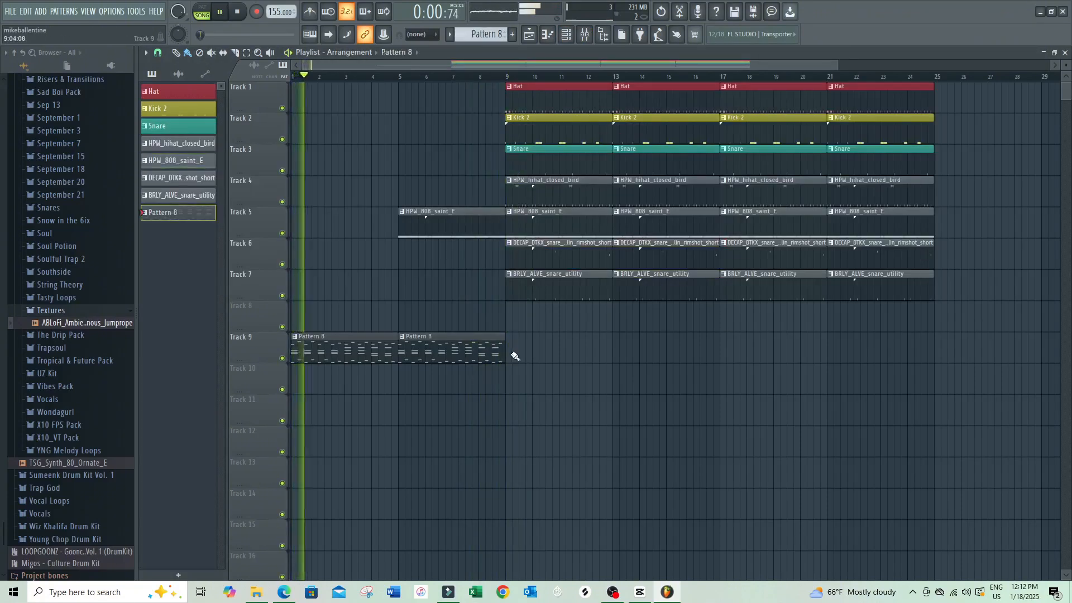
click(515, 356)
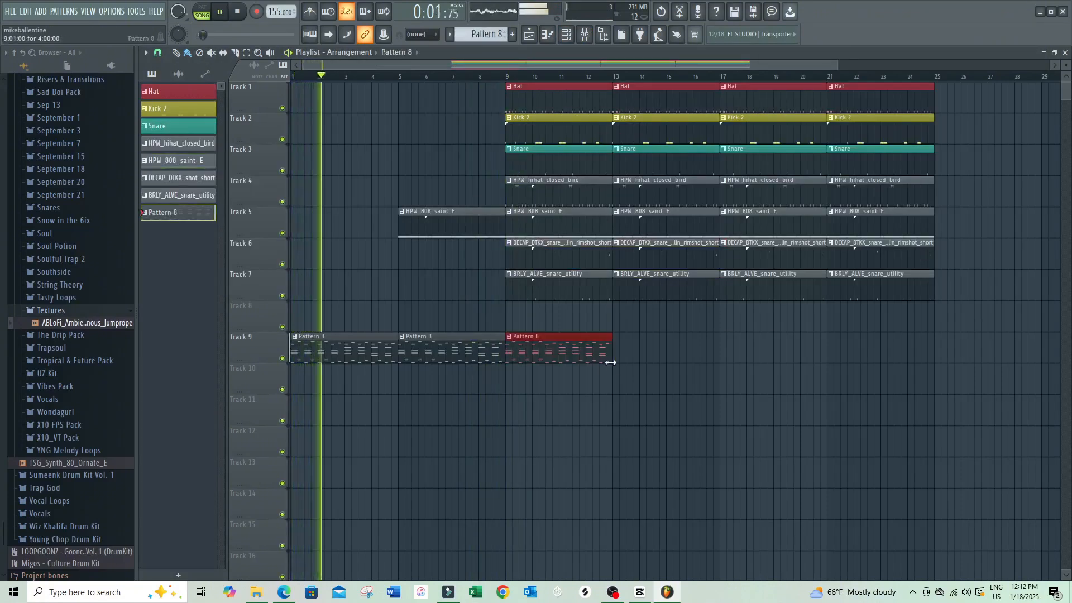
drag(615, 354, 816, 355)
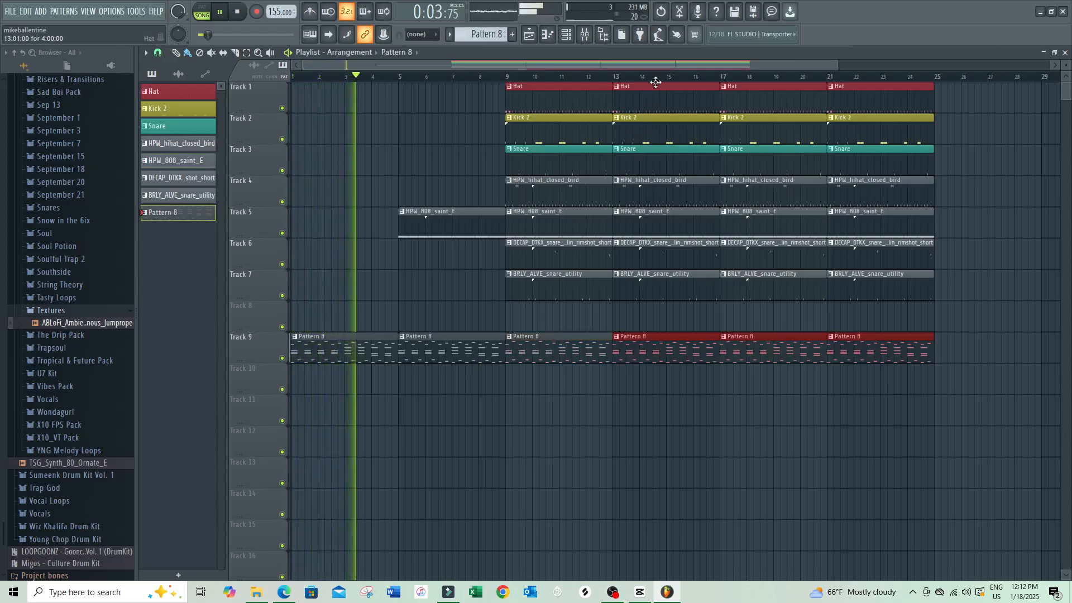
click(833, 354)
click(602, 34)
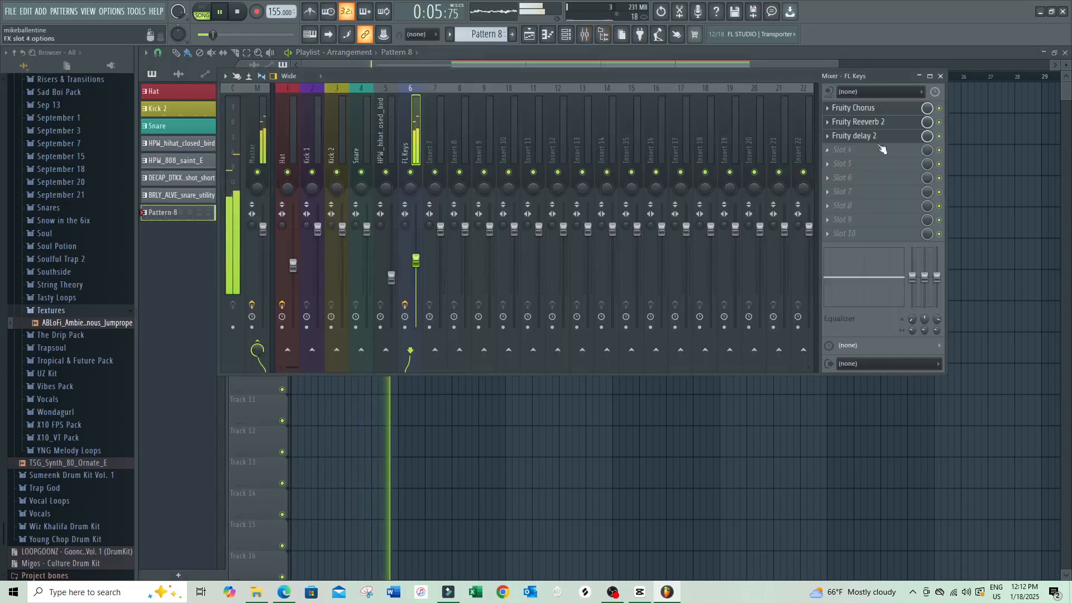
click(831, 155)
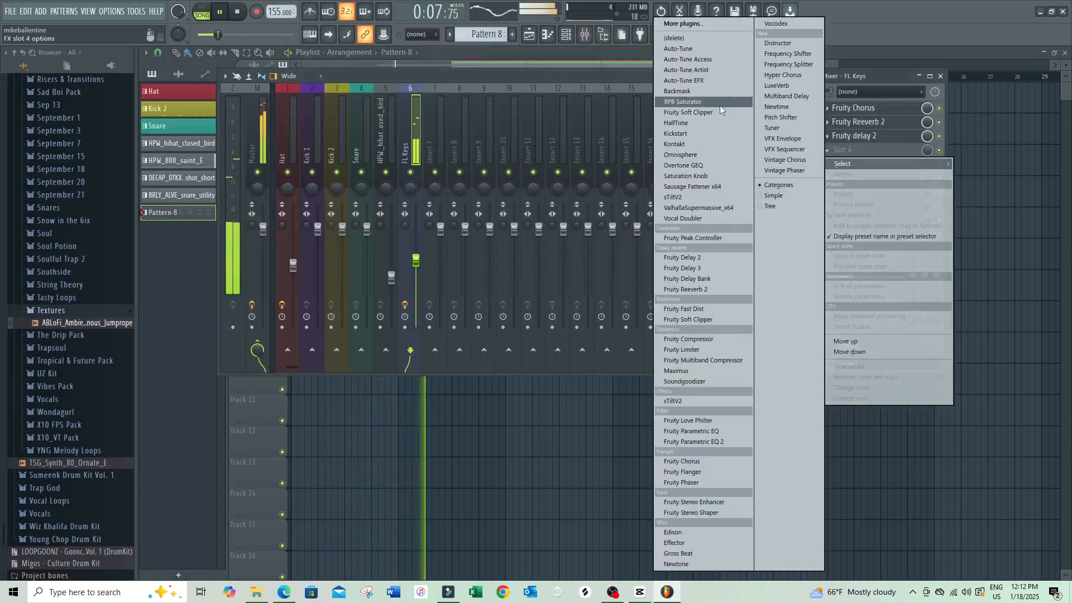
click(586, 63)
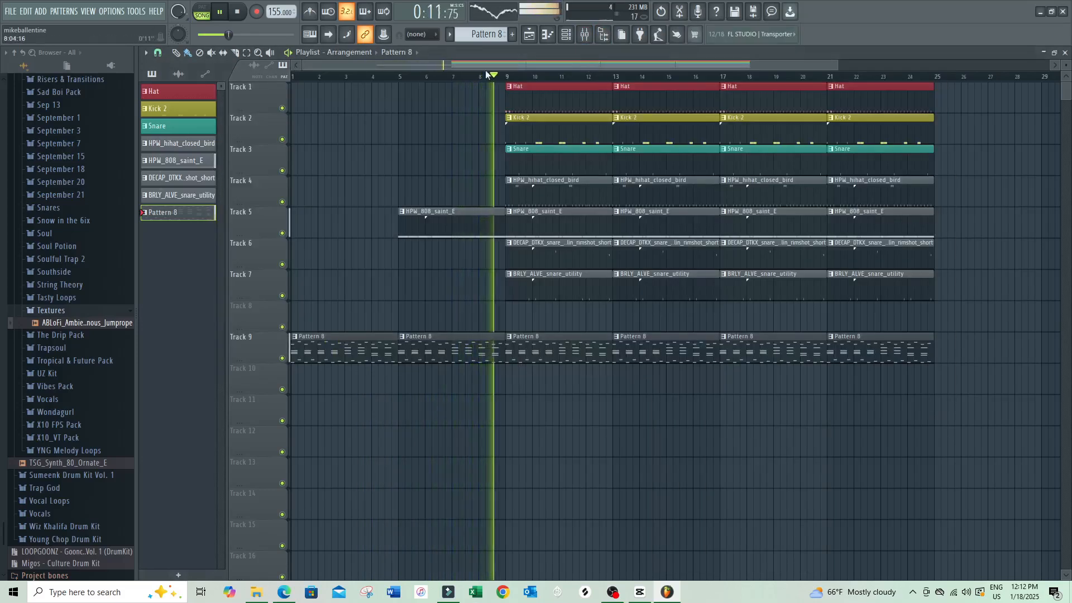
Replace the Pattern 8 clips on Track 9 with a rendered Pattern 8 audio clip at bar 1 of Track 11.
click(484, 34)
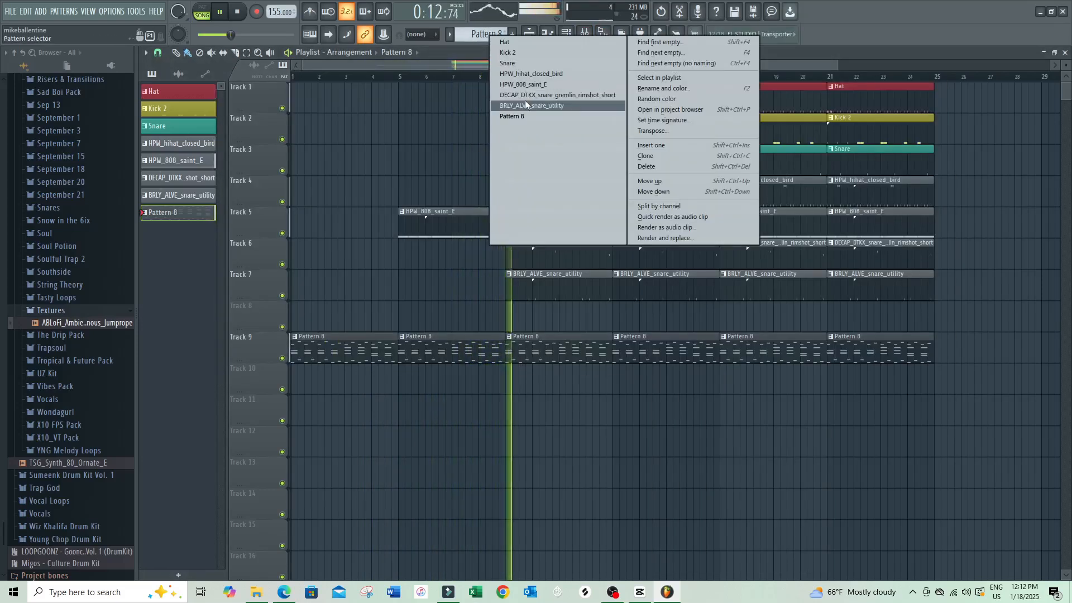
click(669, 227)
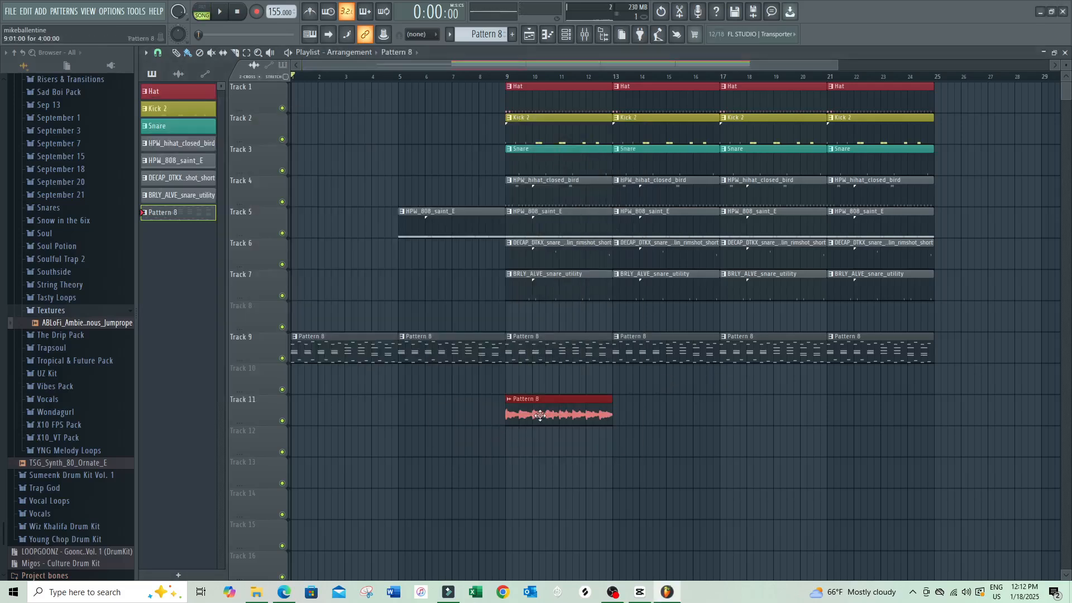
drag(540, 415, 229, 415)
drag(365, 353, 902, 363)
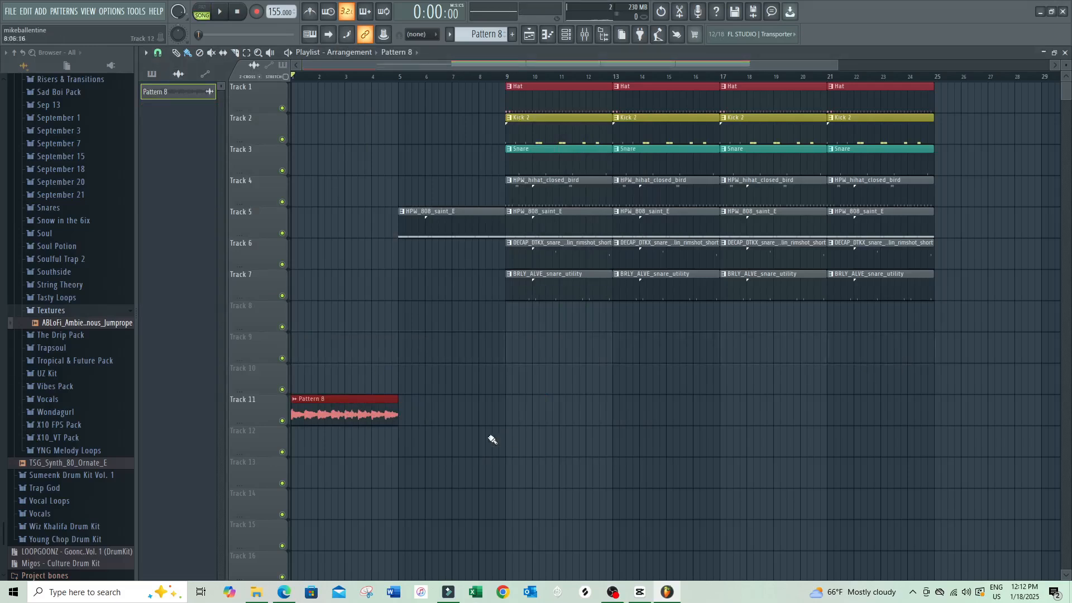
Repeat the Pattern 8 audio clip back to back along Track 11 up to bar 25, removing the misplaced copy.
drag(335, 424, 509, 419)
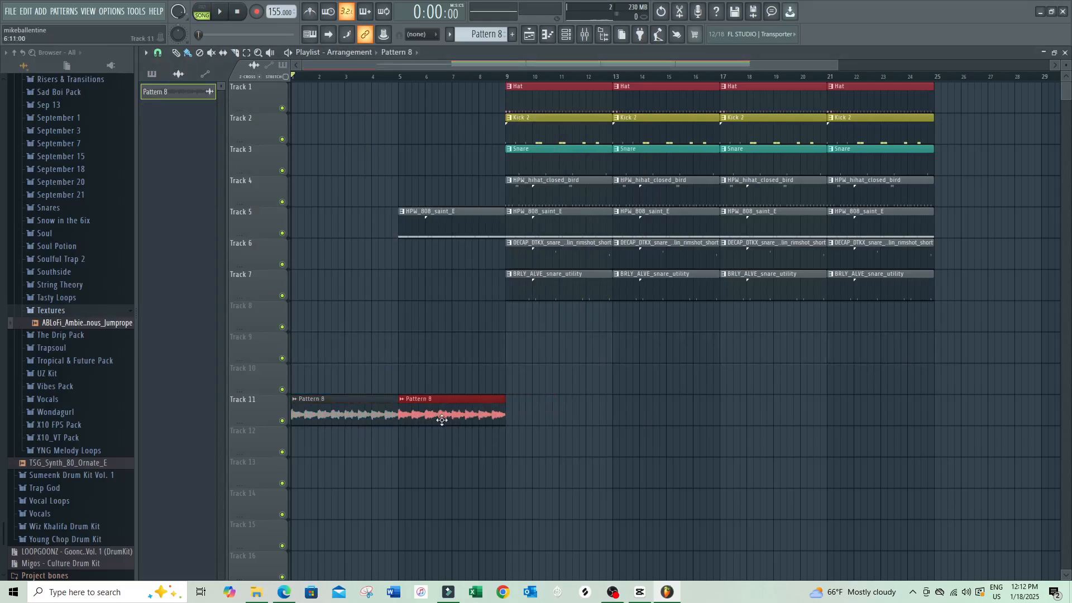
drag(435, 416, 651, 415)
right_click(669, 418)
right_click(609, 420)
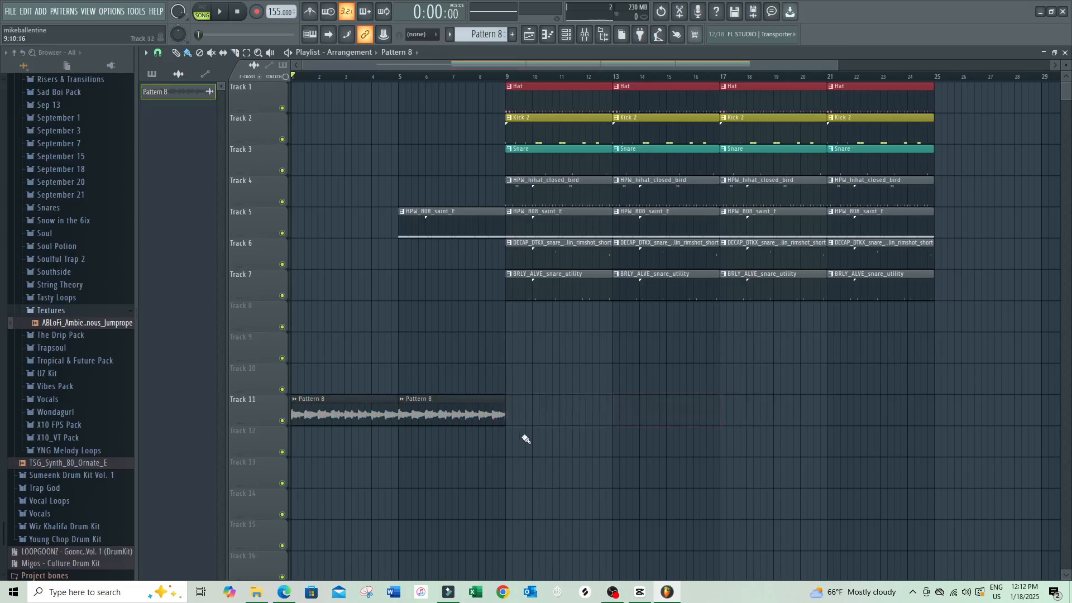
drag(520, 460, 757, 418)
Set the Pattern 8 audio clip's time-stretching pitch to +1200 cents and audition it from the start.
double_click(753, 417)
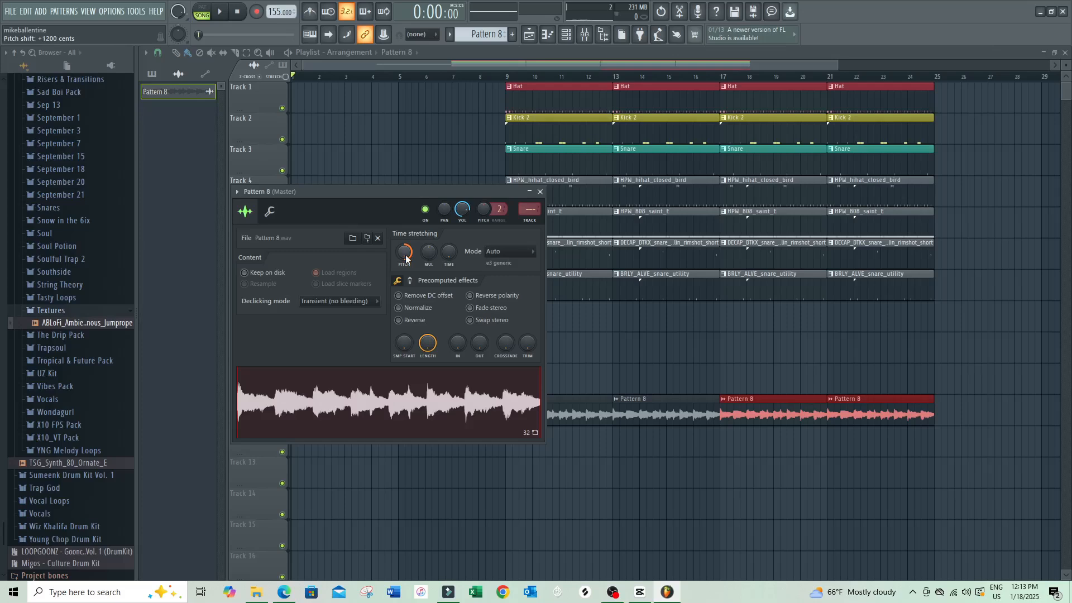
click(587, 35)
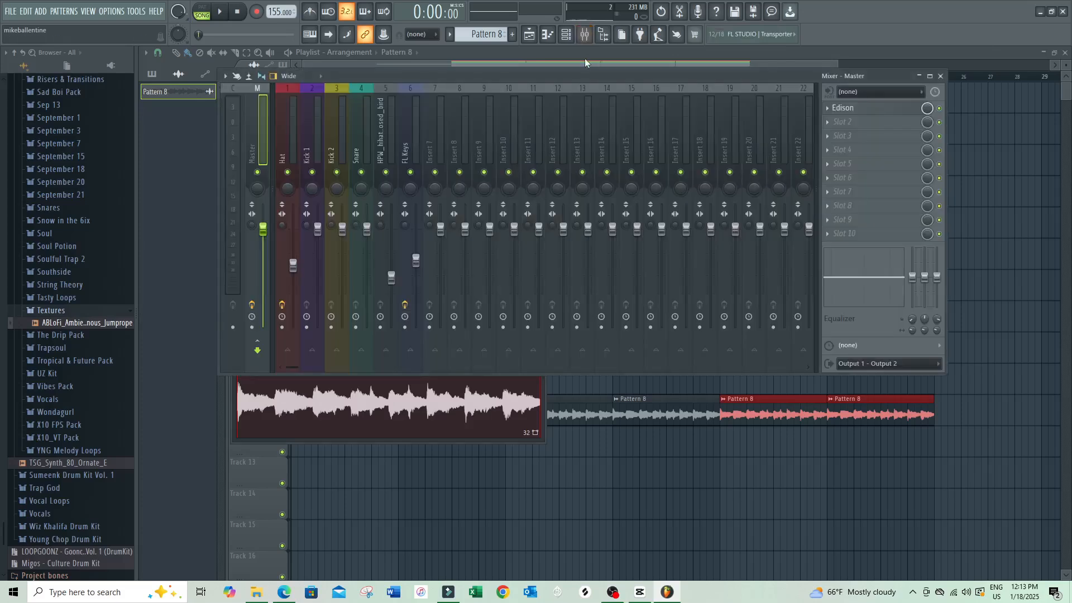
click(585, 35)
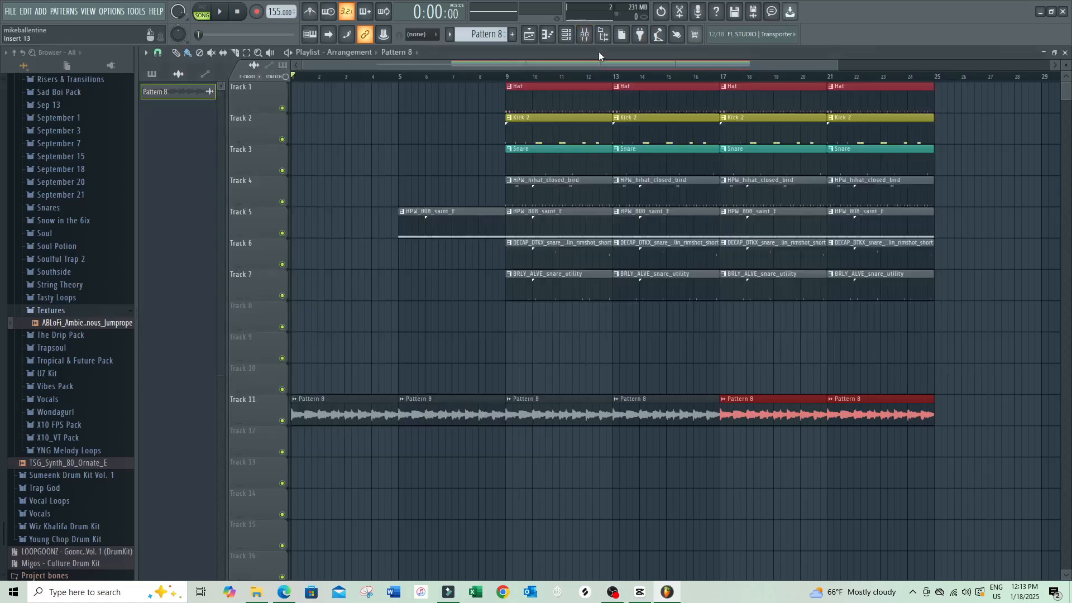
key(space)
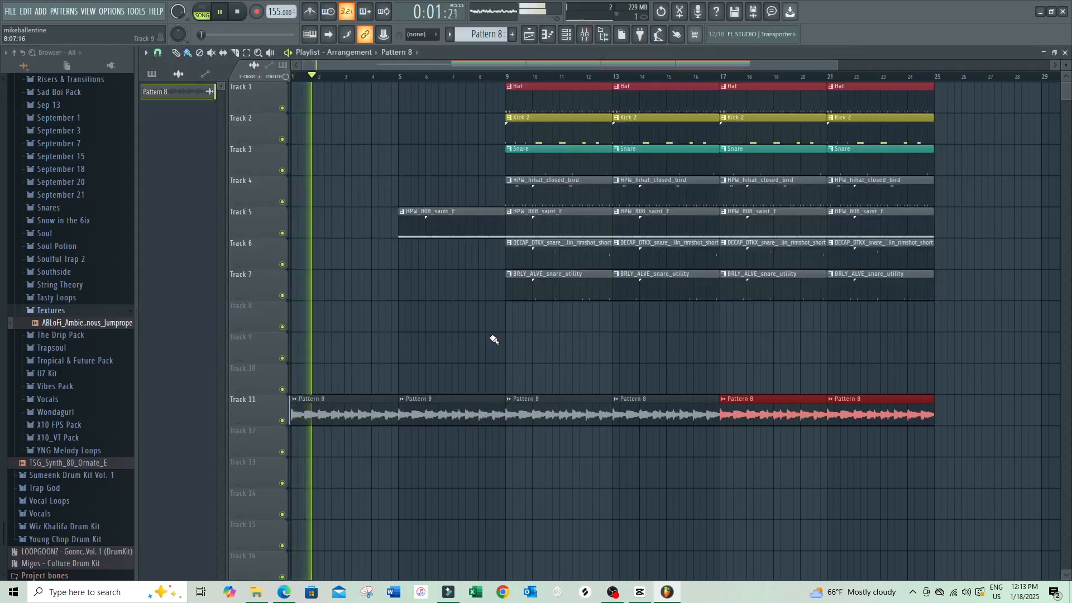
key(space)
Route the Pattern 8 audio clip to mixer insert 7 and audition it through HalfTime loaded in the first effect slot.
click(586, 35)
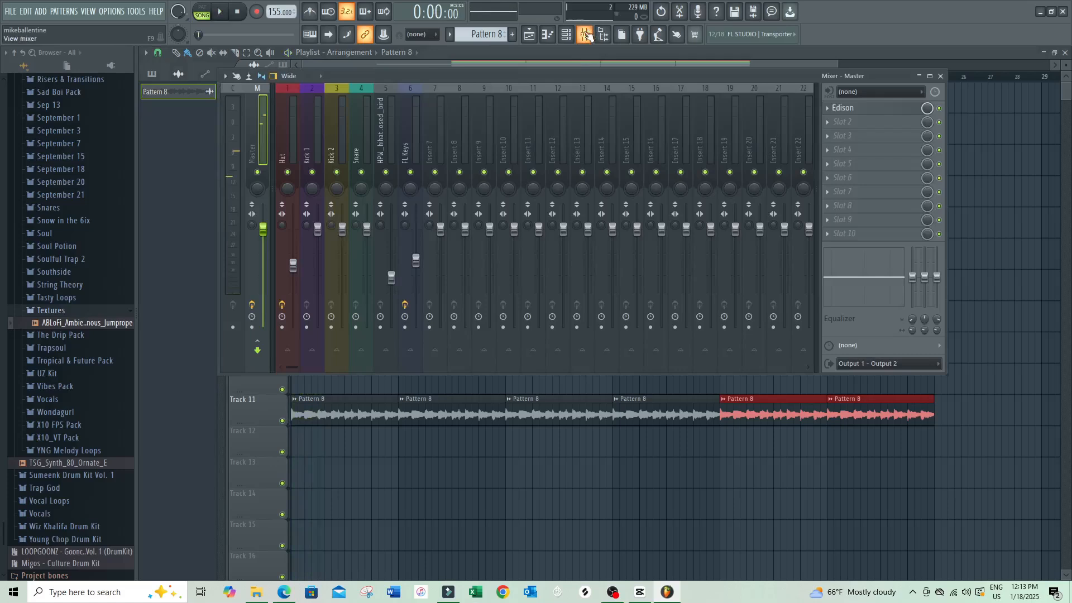
click(409, 146)
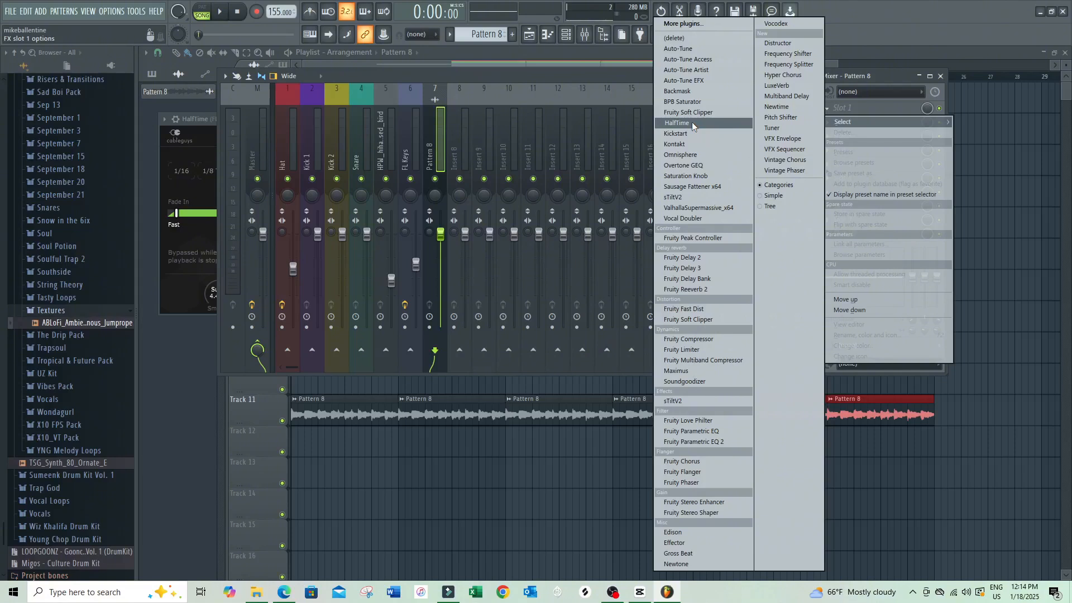
click(692, 122)
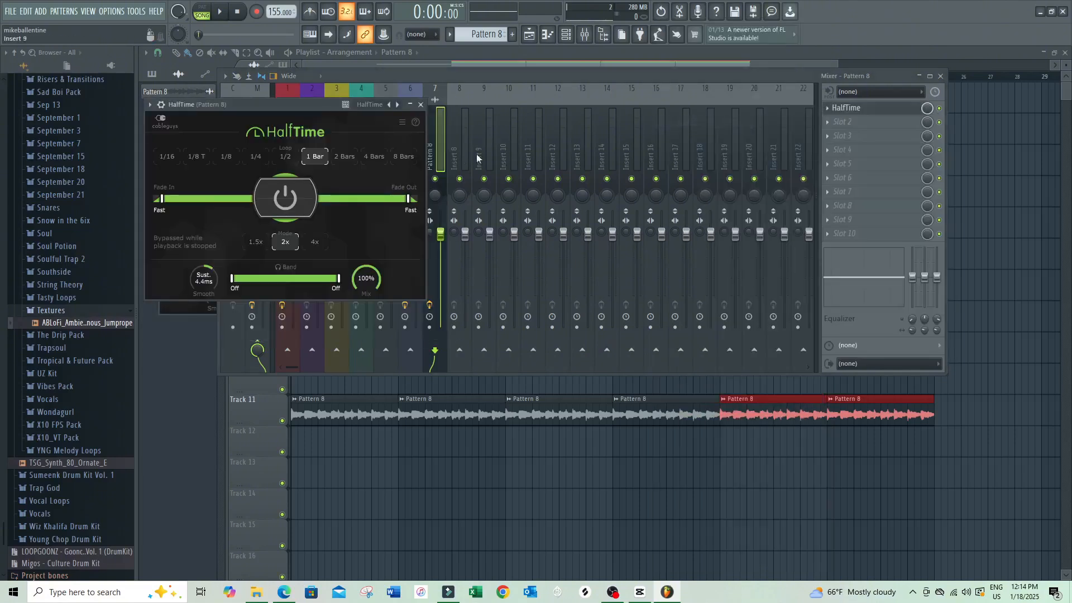
click(356, 153)
click(509, 78)
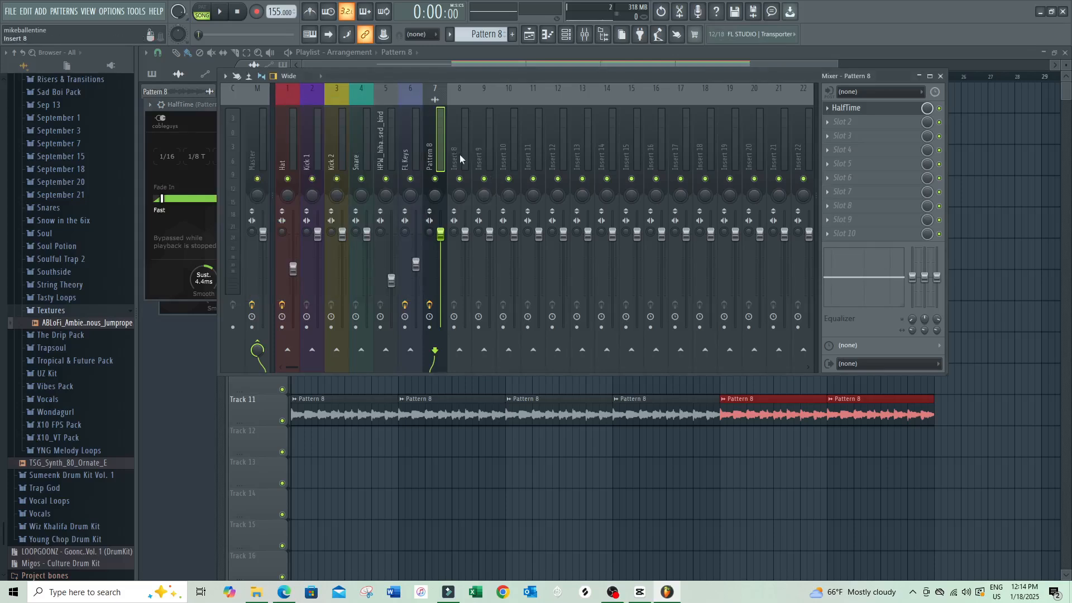
key(space)
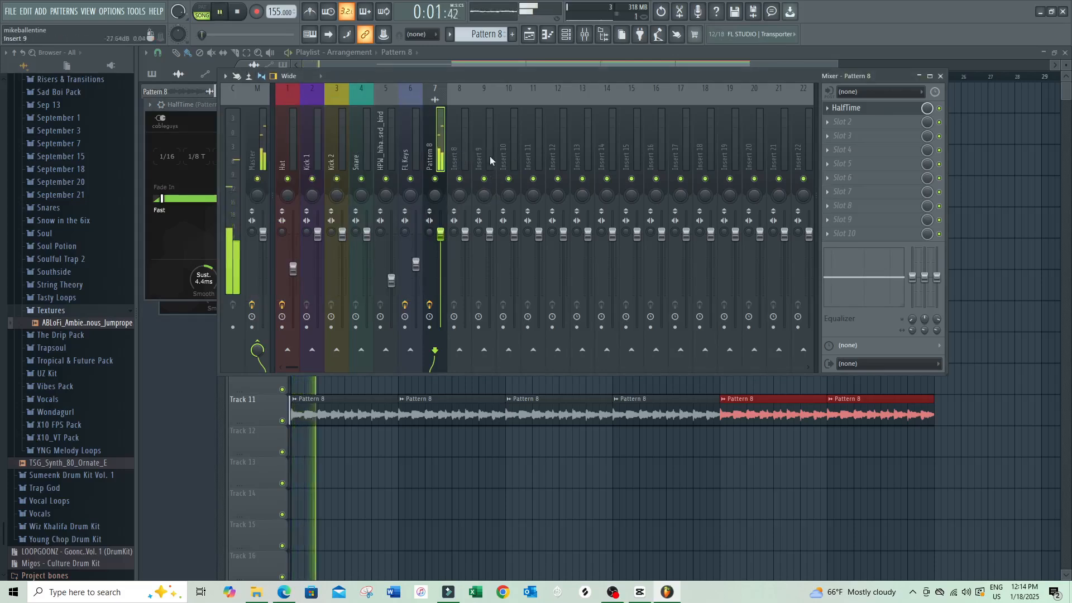
click(585, 34)
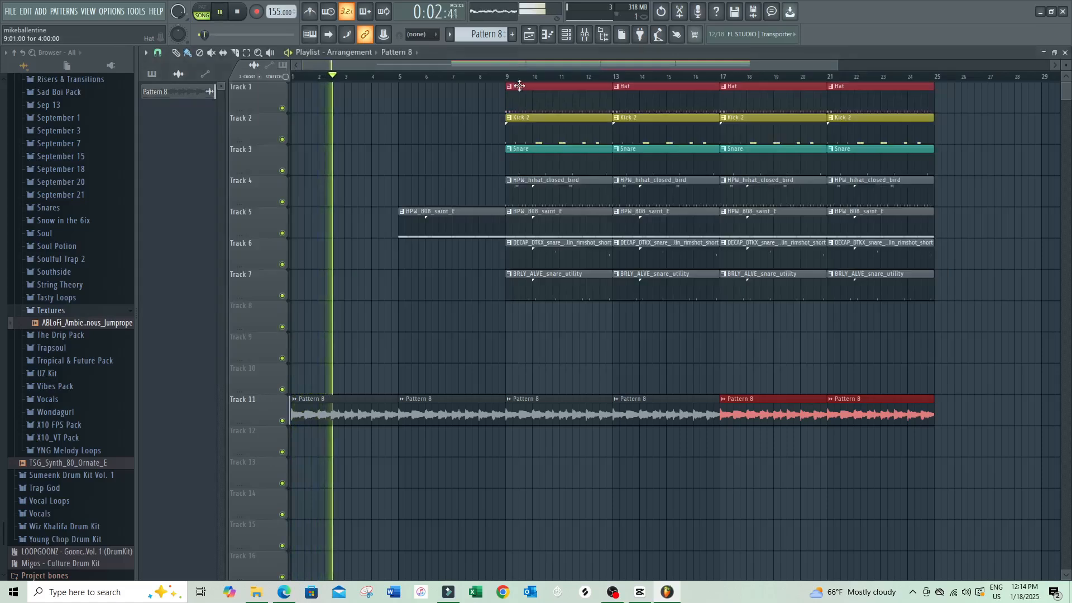
Adjust the HalfTime mix level on the Pattern 8 mixer insert and audition it against the drums.
click(585, 34)
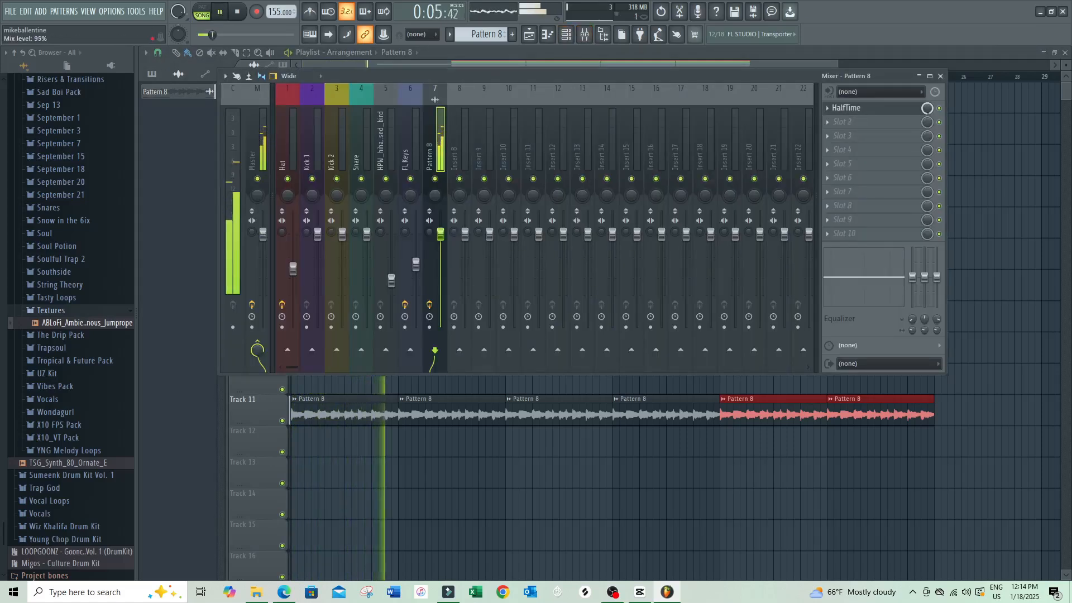
drag(925, 109, 926, 107)
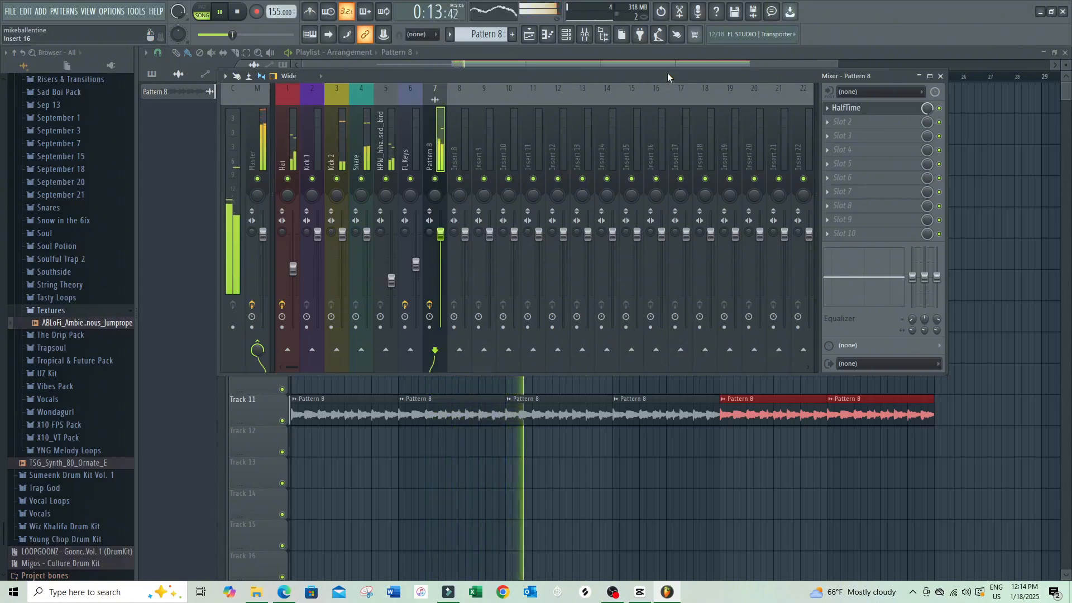
click(649, 55)
click(585, 35)
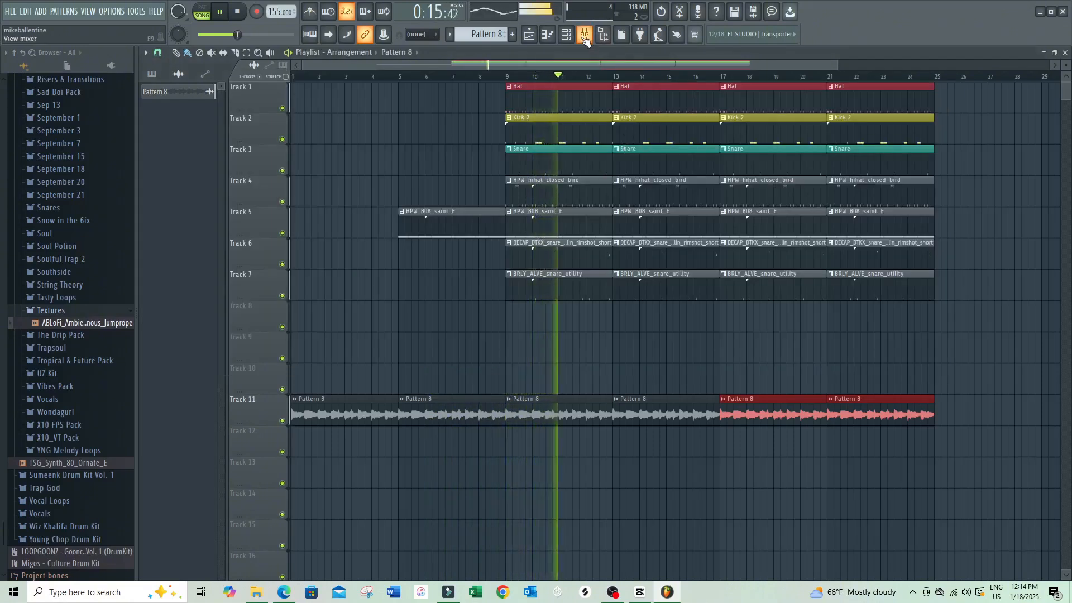
Delete HalfTime from the first effect slot of the Pattern 8 mixer insert.
click(821, 107)
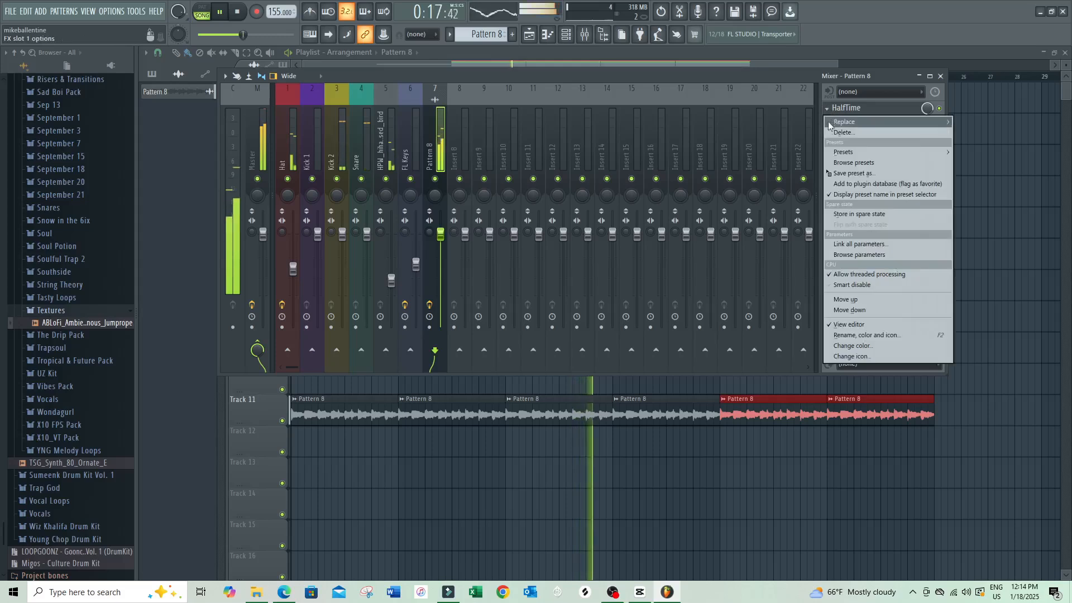
click(853, 138)
key(Return)
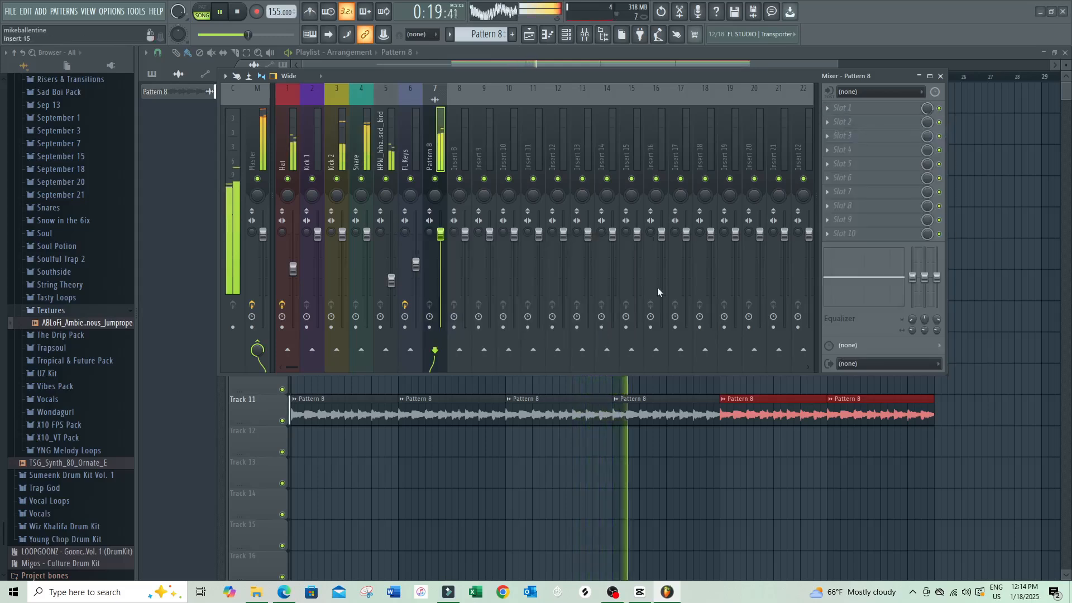
Reset the time-stretching pitch of the Pattern 8 audio clip to its default.
click(491, 416)
double_click(491, 416)
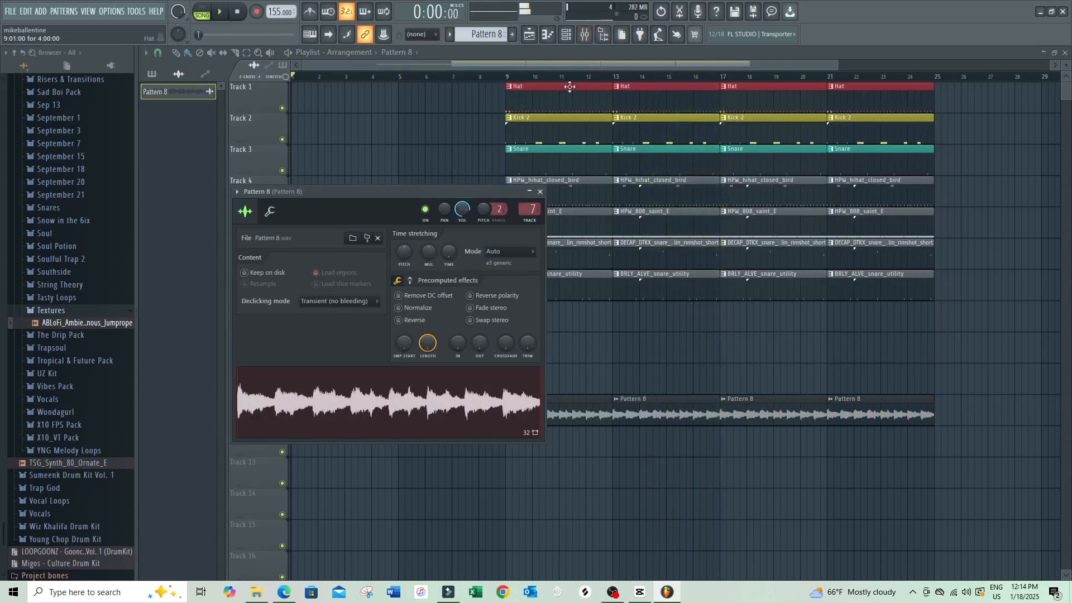
key(space)
key(Escape)
double_click(441, 422)
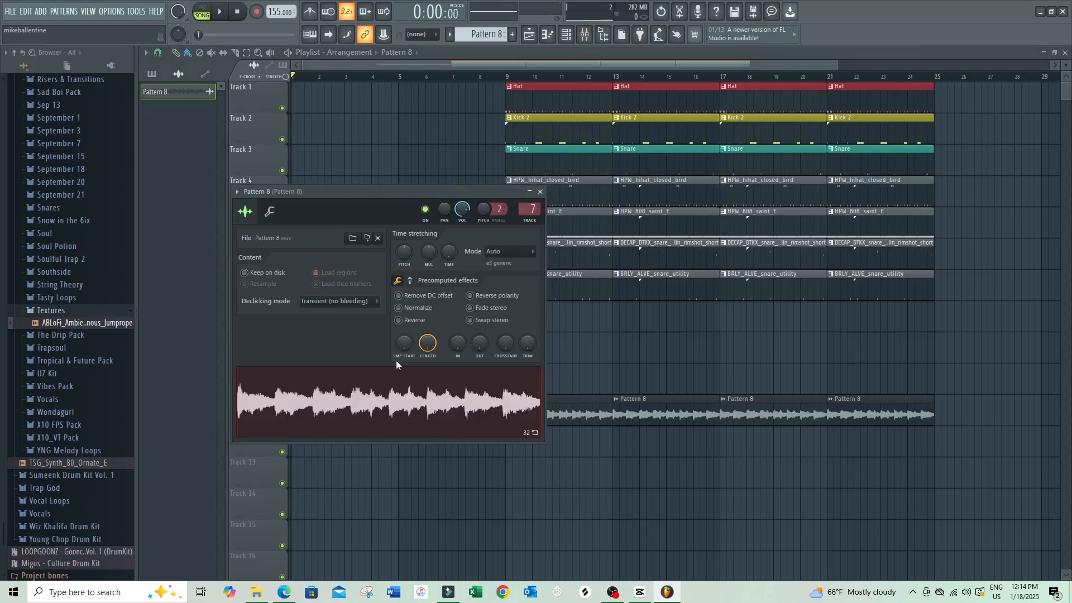
Try reversing the Pattern 8 audio clip with its time-stretching pitch at -1200 cents, auditioning it from the start.
click(398, 320)
key(space)
click(543, 55)
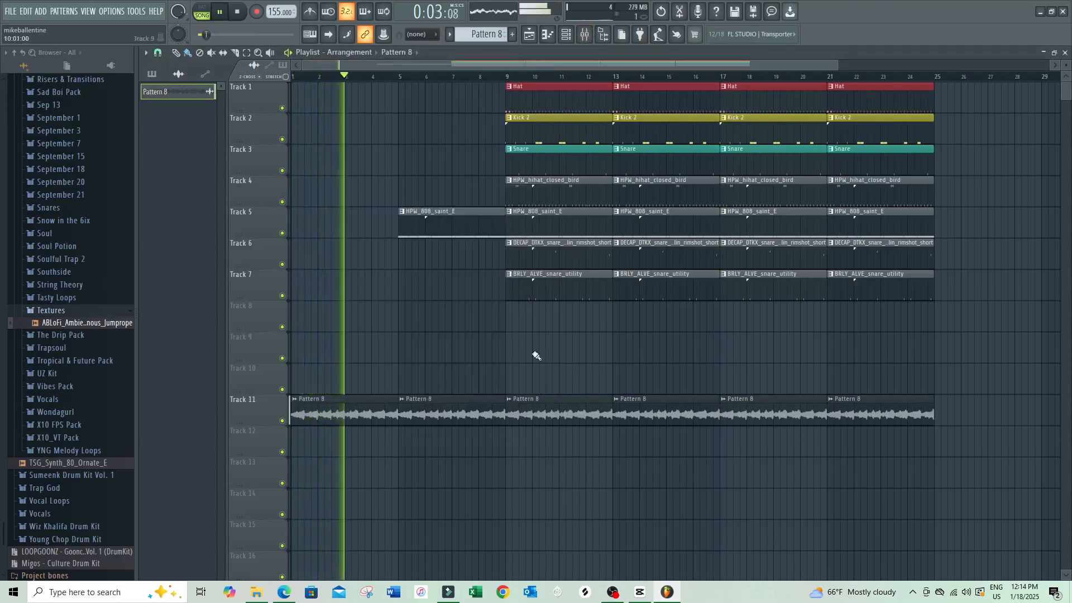
double_click(480, 416)
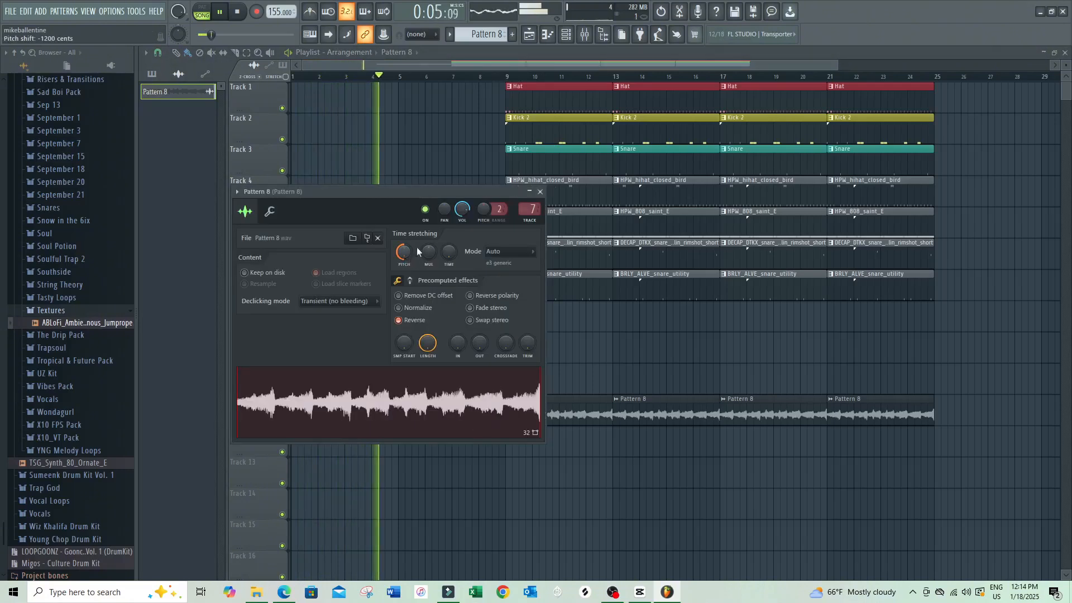
click(542, 63)
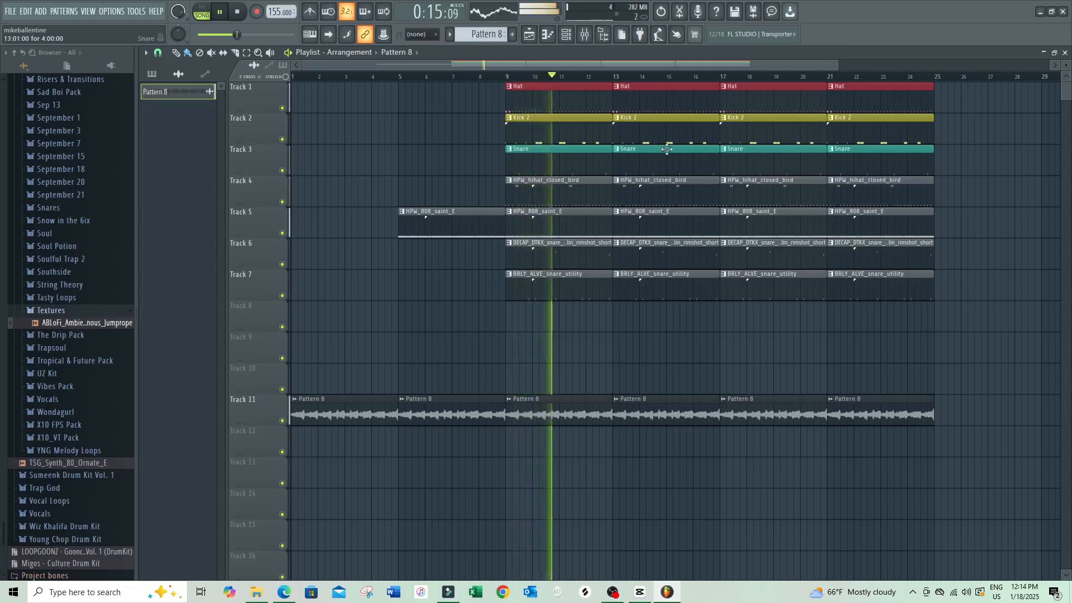
Load Fruity Parametric EQ 2 on the Pattern 8 insert and cut the lows with band 1 as a Steep 8 high-pass, raising its frequency.
click(583, 37)
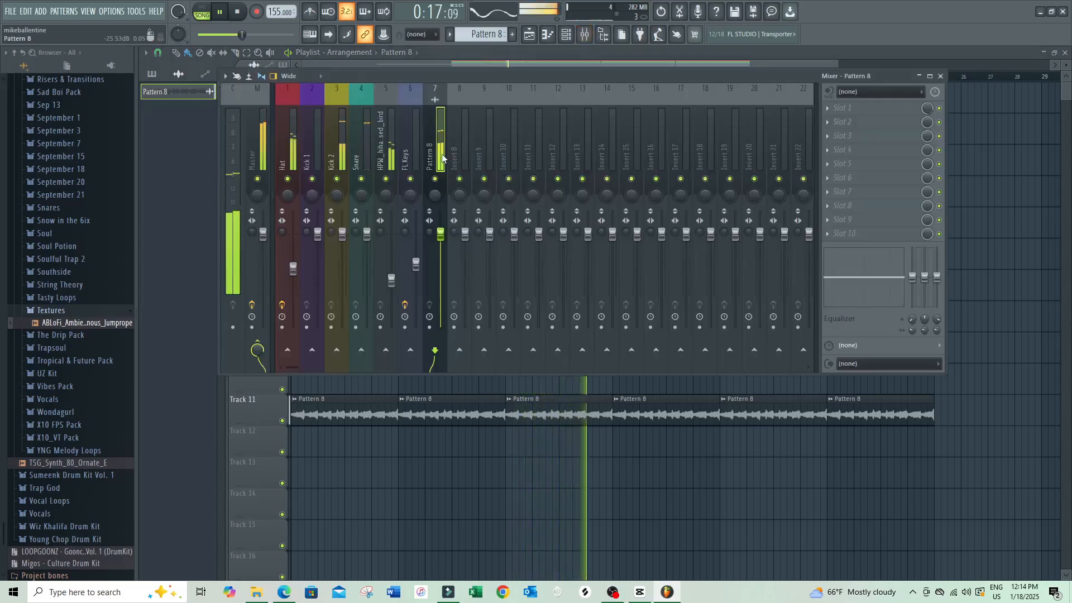
click(846, 108)
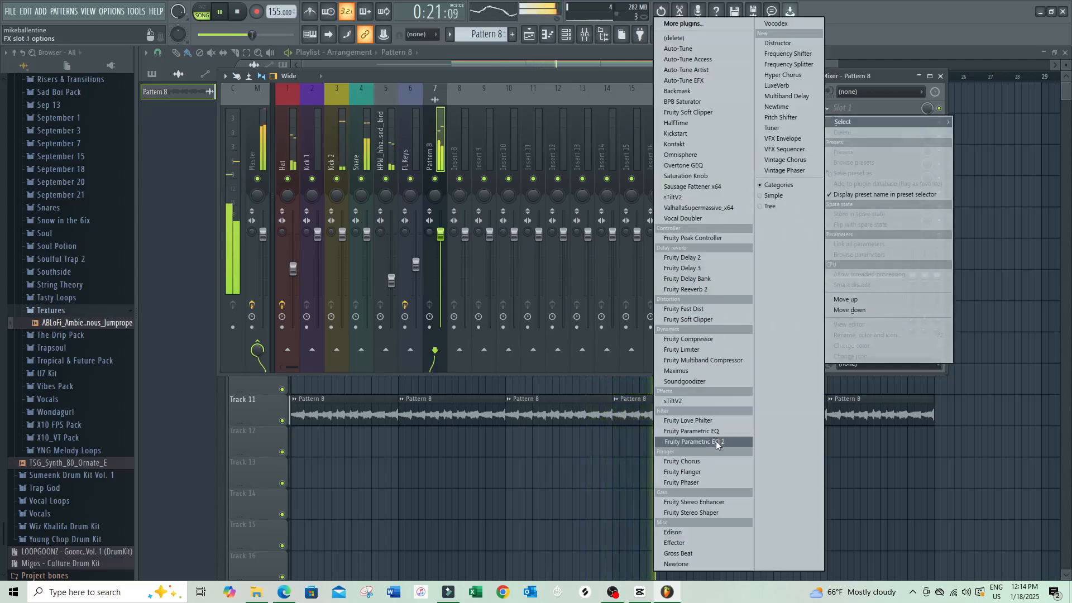
click(694, 442)
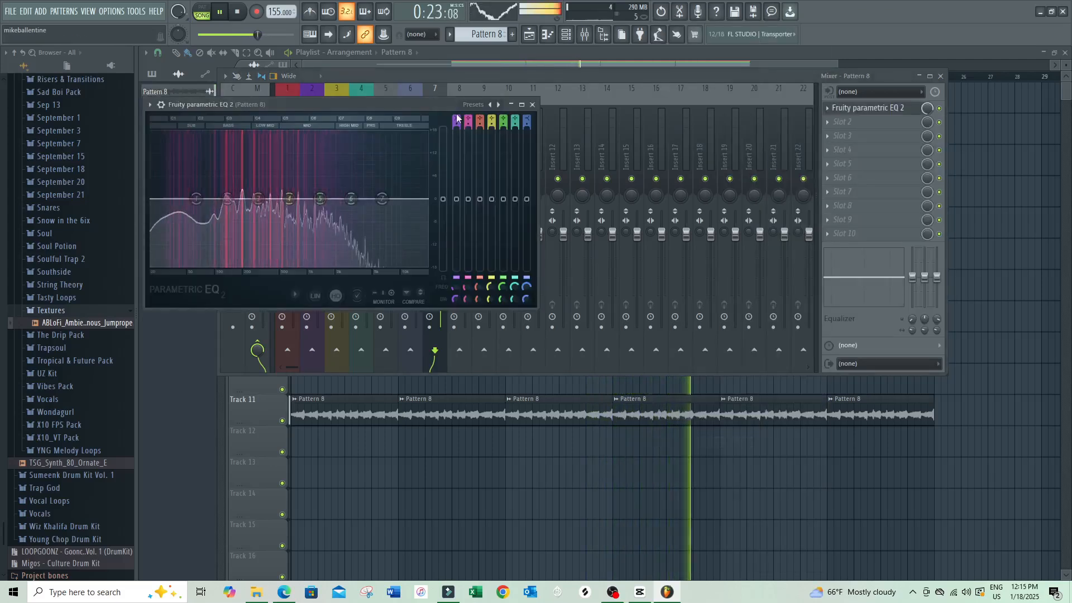
mouse_move(456, 118)
mouse_down()
mouse_move(456, 131)
mouse_move(456, 114)
mouse_up()
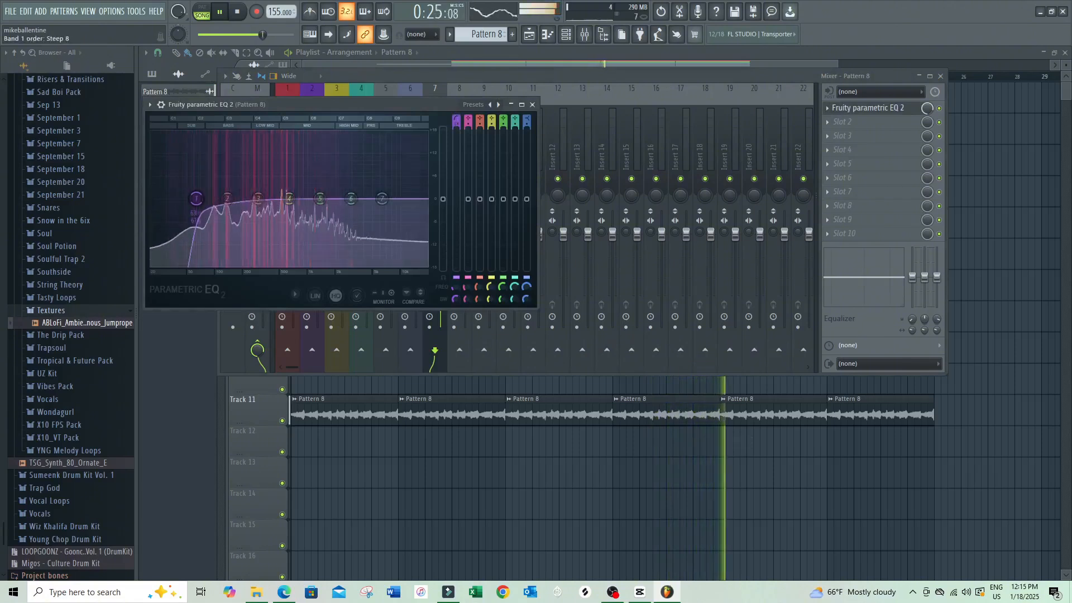
drag(196, 198, 246, 198)
click(600, 75)
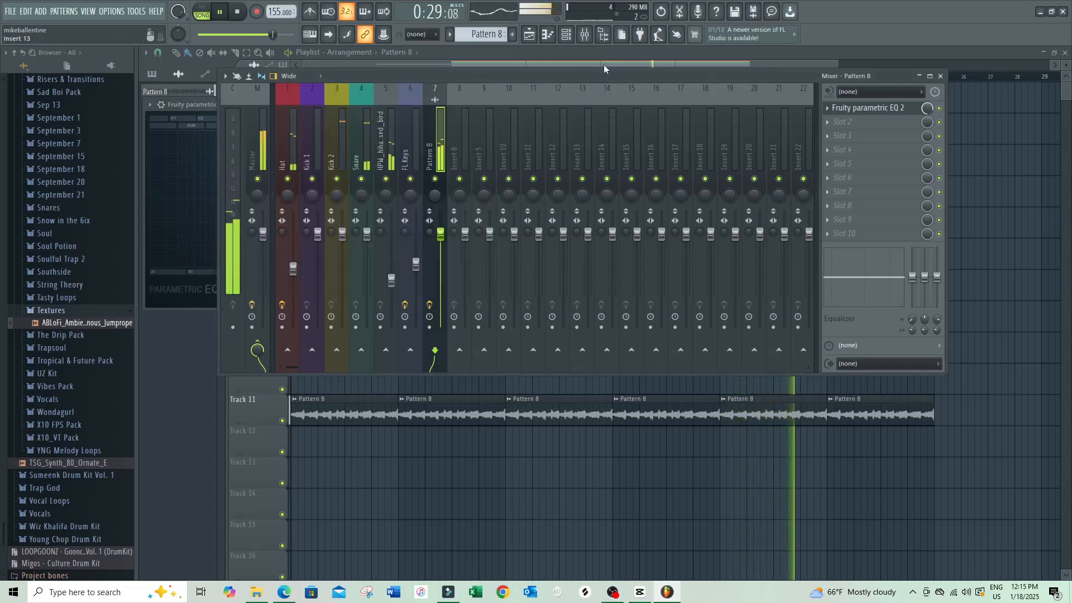
click(604, 60)
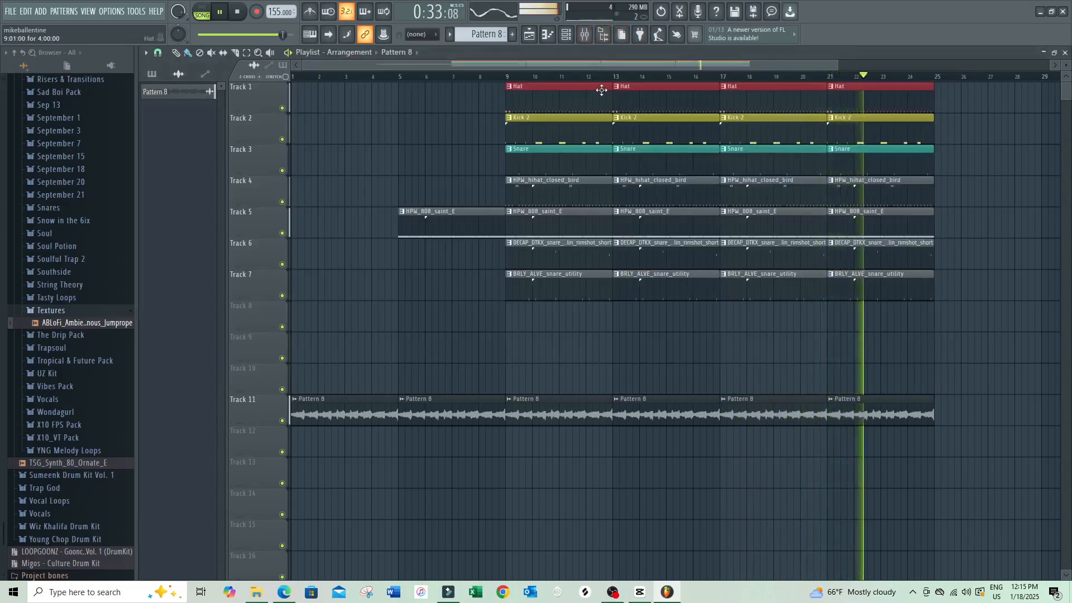
Turn off Reverse and reset the time-stretching pitch of the Pattern 8 audio clip, then audition it.
double_click(408, 413)
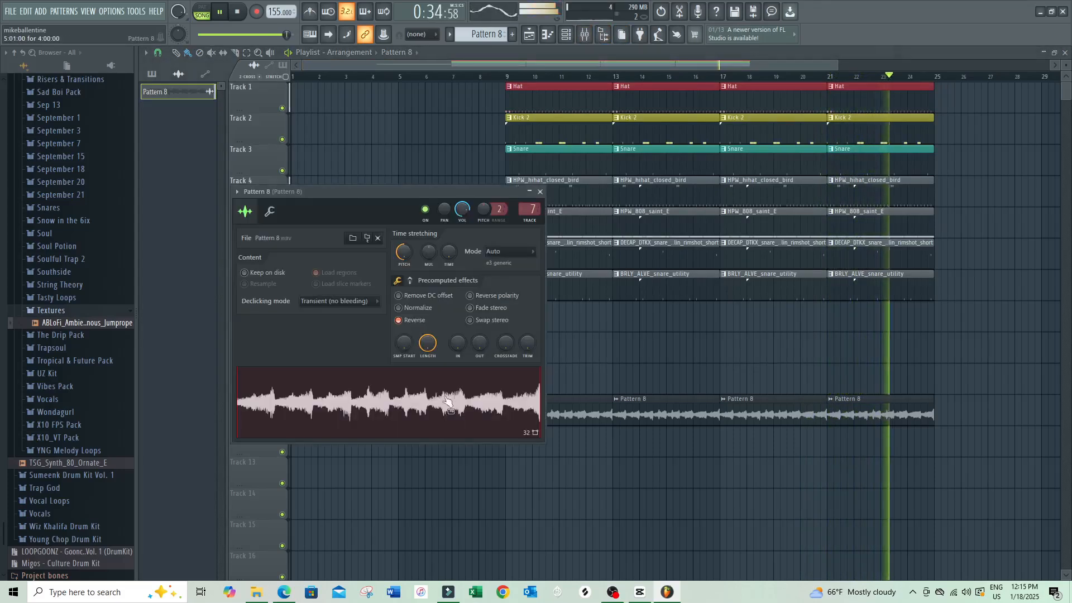
click(399, 320)
click(400, 321)
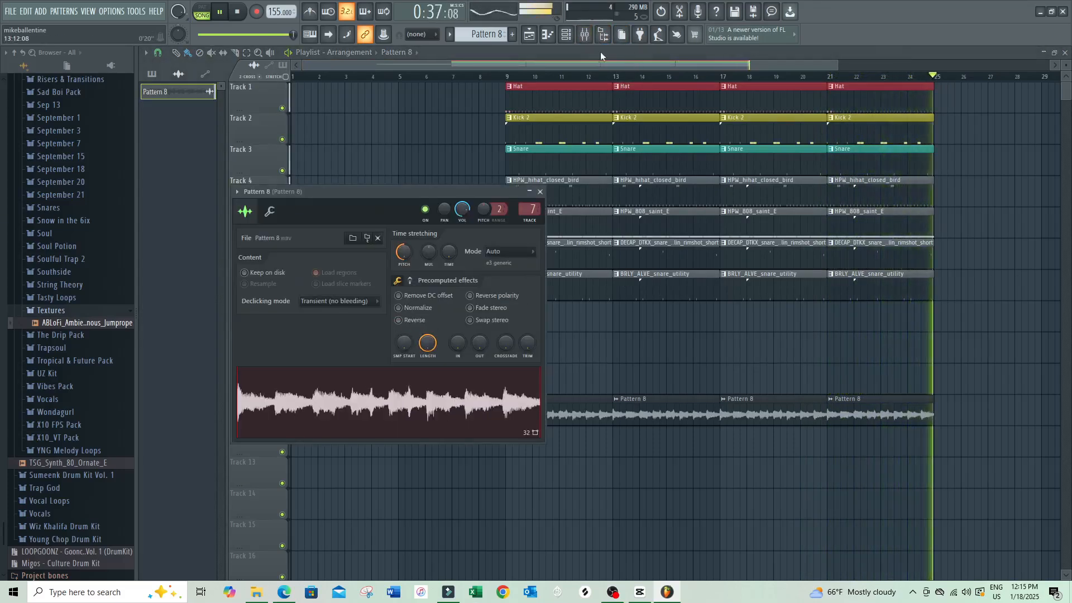
drag(413, 262, 406, 255)
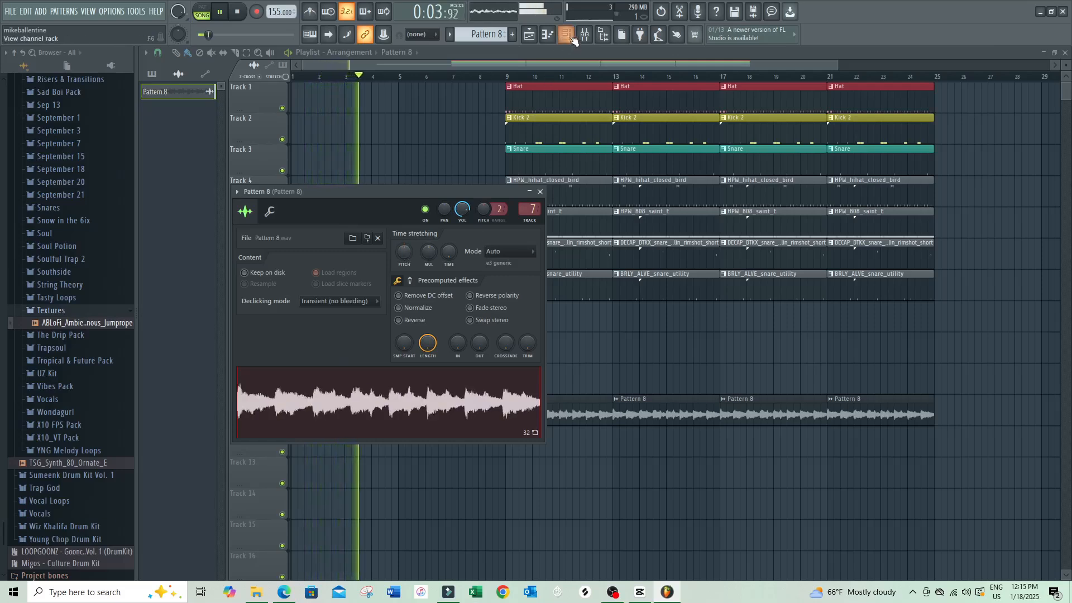
key(F9)
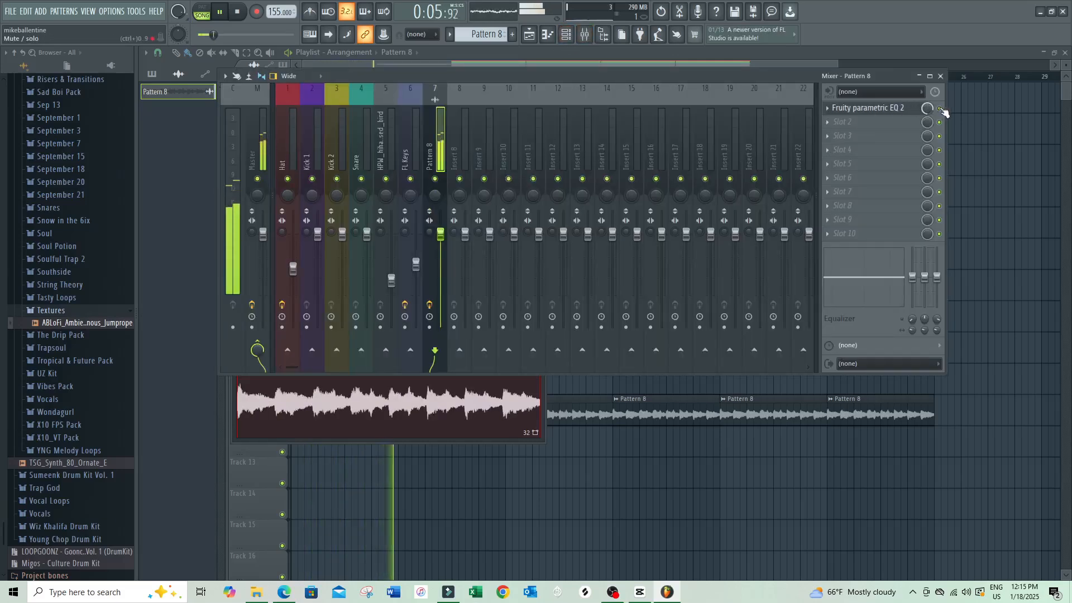
key(F9)
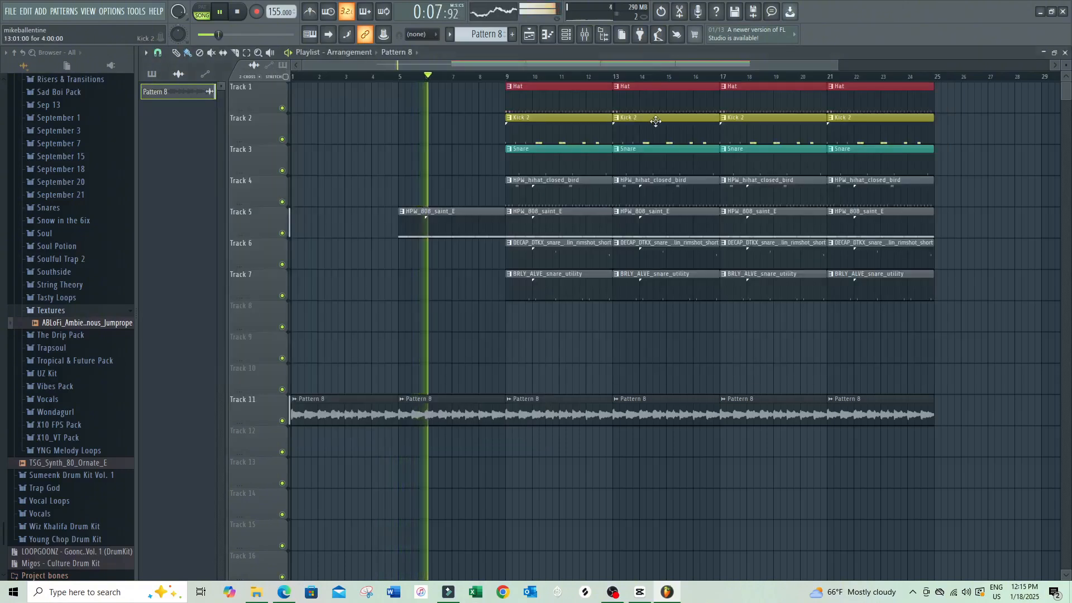
key(space)
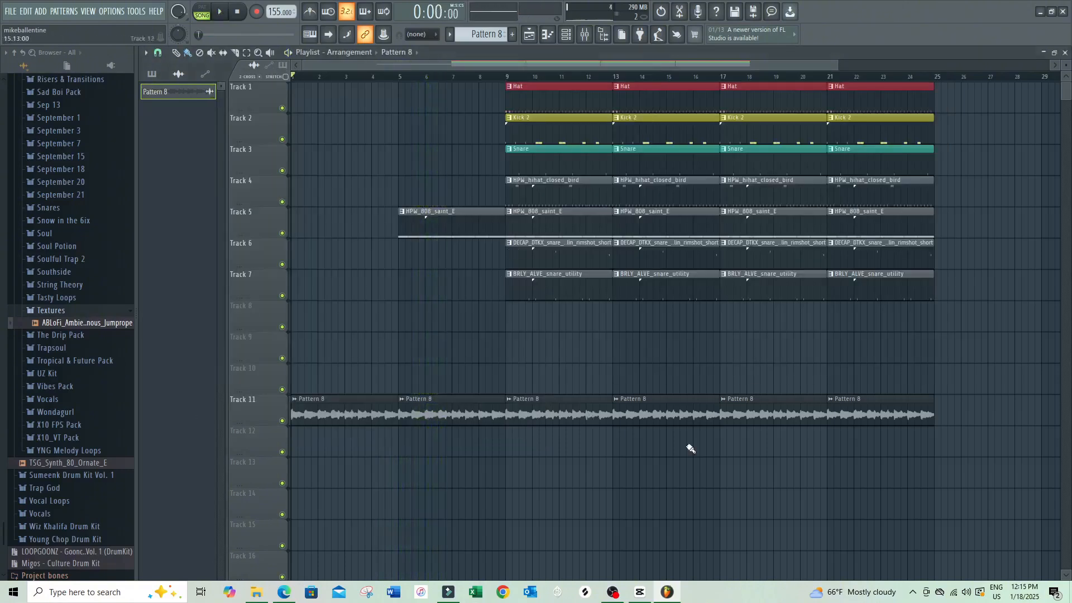
Delete the Pattern 8 audio clips from Track 11 and the HPW_808_saint_E clip at bar 5 of Track 5.
right_click(895, 415)
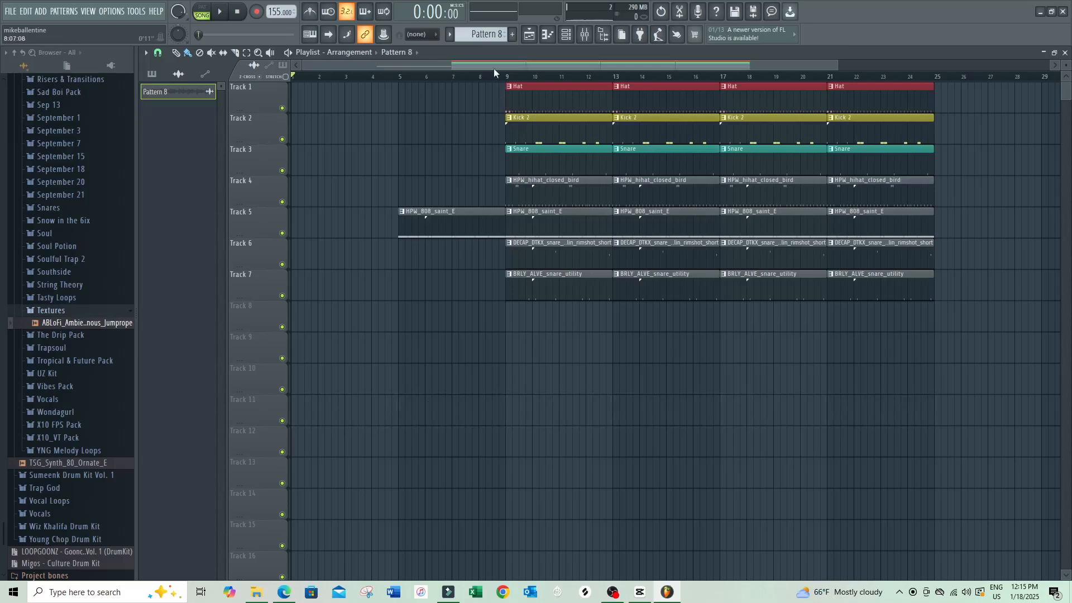
right_click(414, 219)
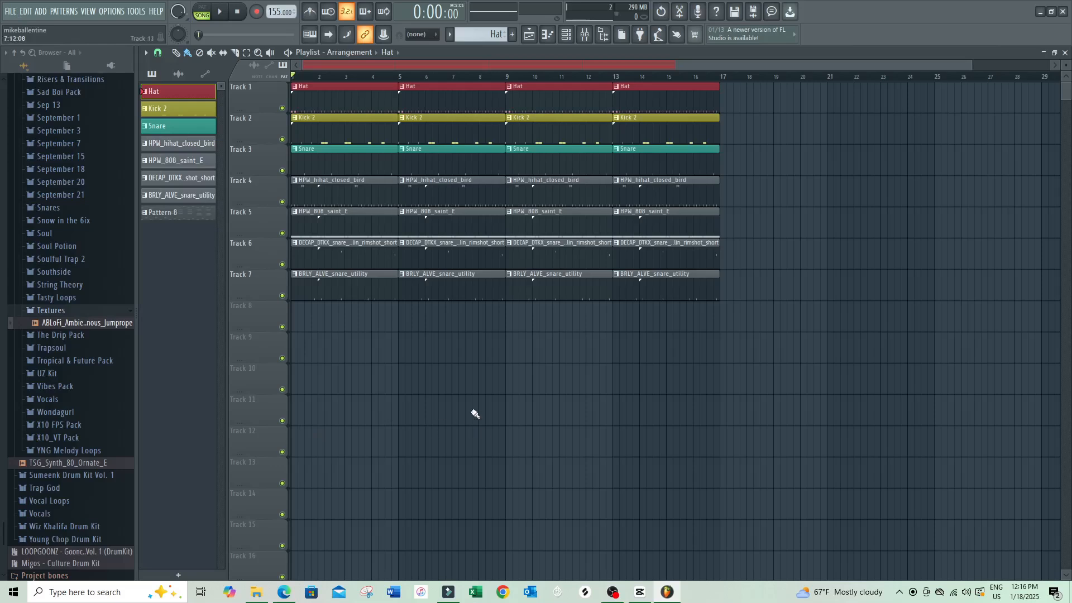
Play the arrangement and delete the HPW_808_saint_E and Hat clips at bars 9 and 13.
key(space)
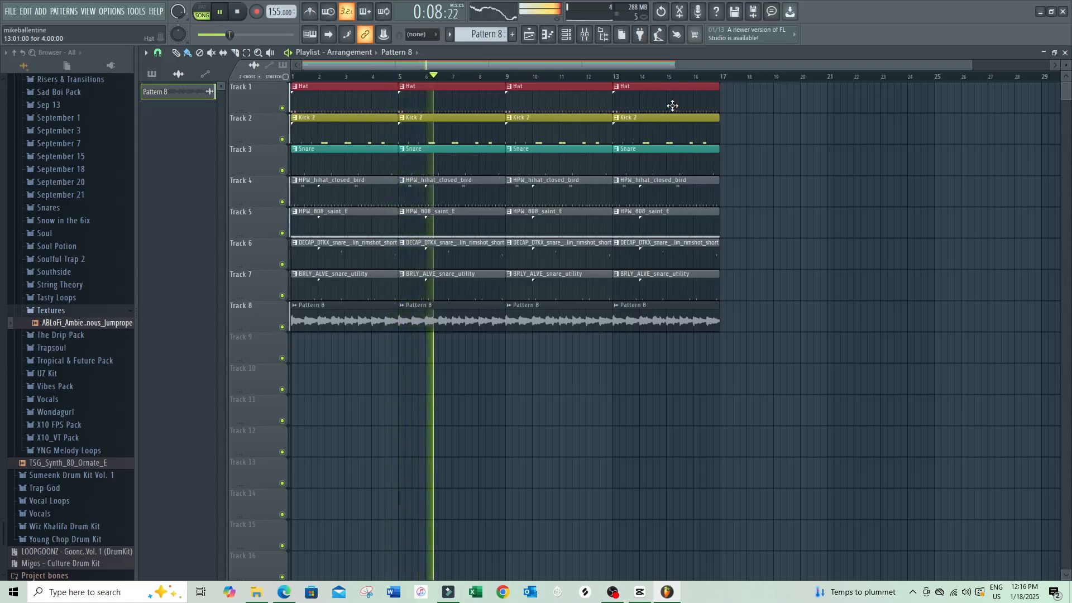
right_click(566, 236)
right_click(637, 224)
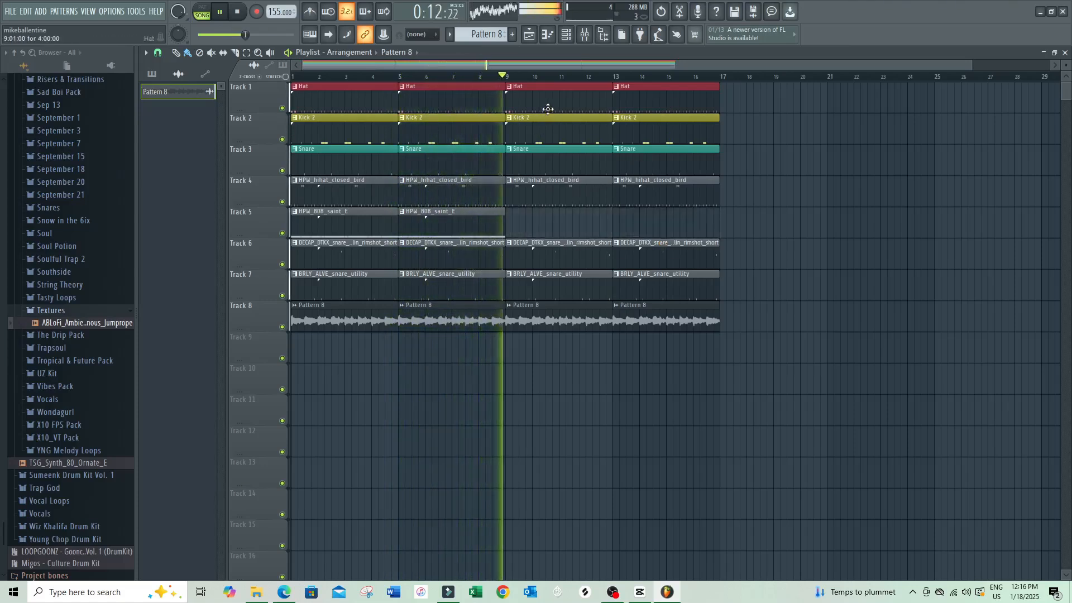
right_click(548, 103)
right_click(634, 108)
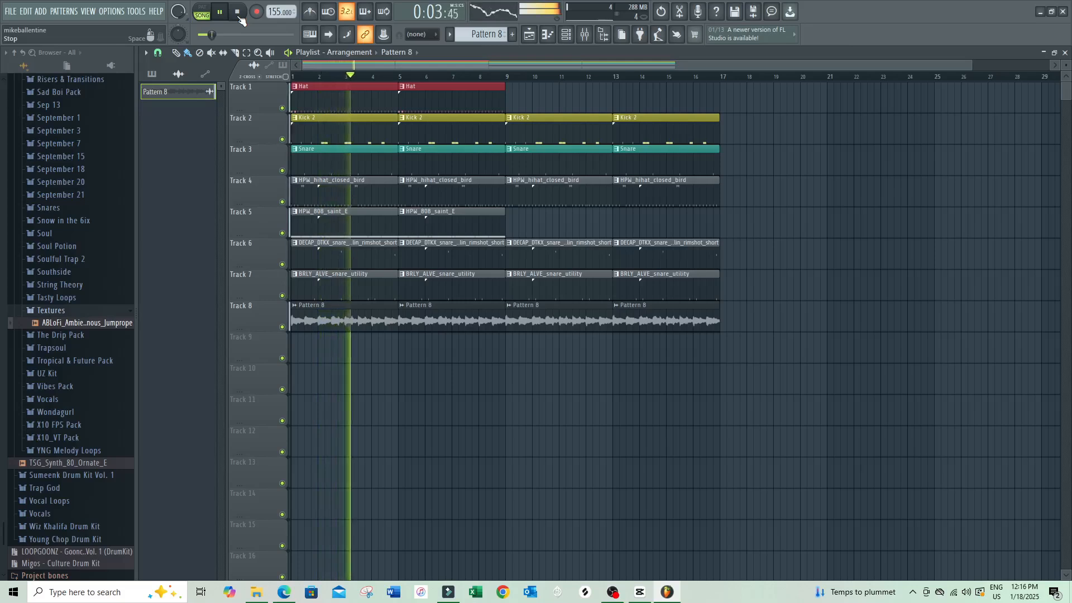
key(space)
Add one C7 and two C6 slide notes to the HPW_808_saint_E pattern in the piano roll and audition it.
double_click(359, 221)
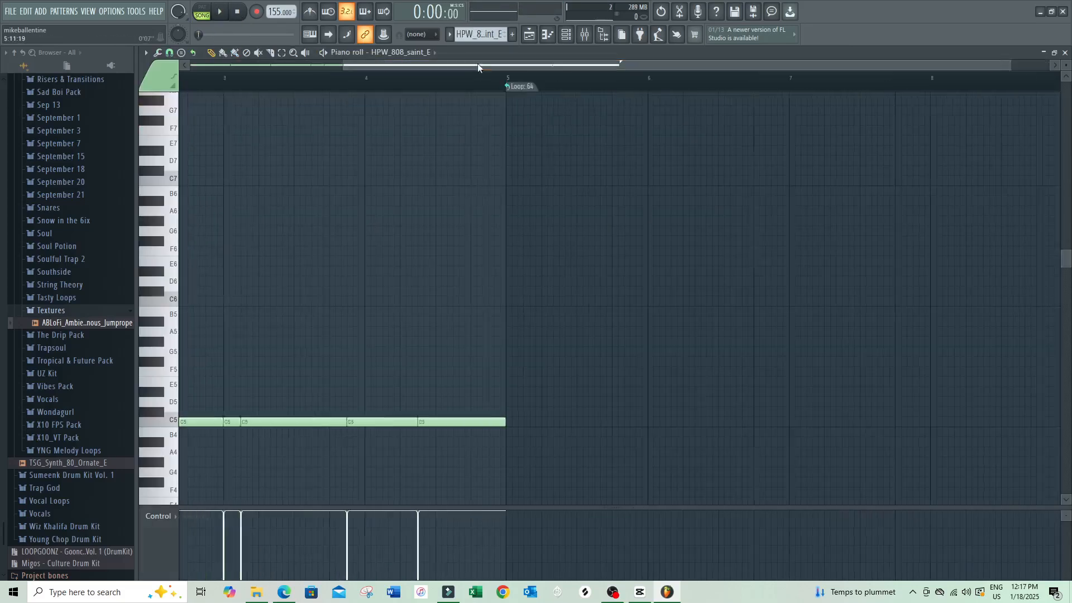
click(268, 423)
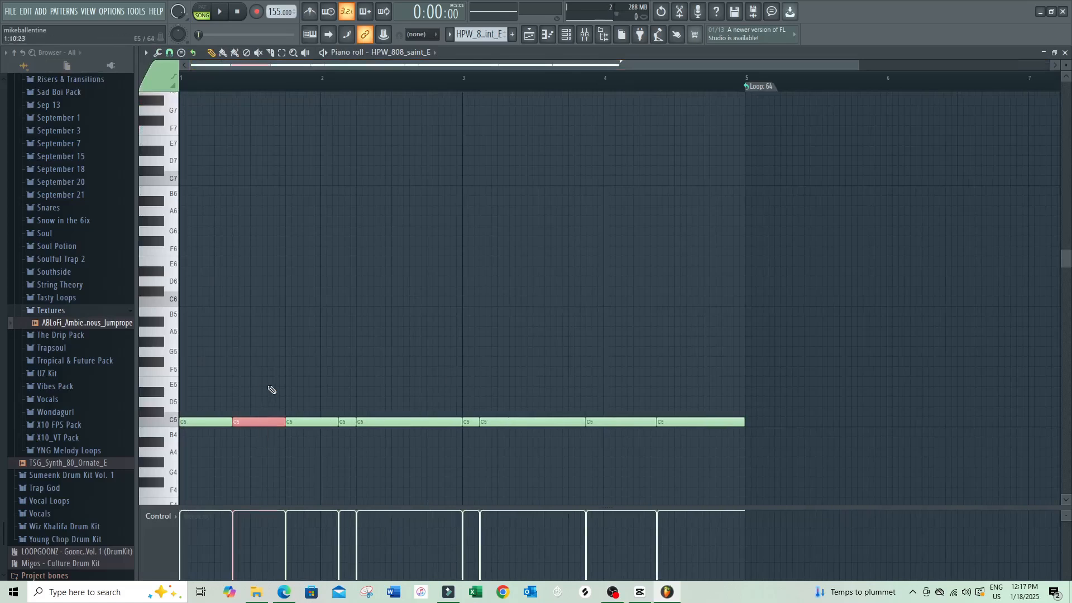
key(space)
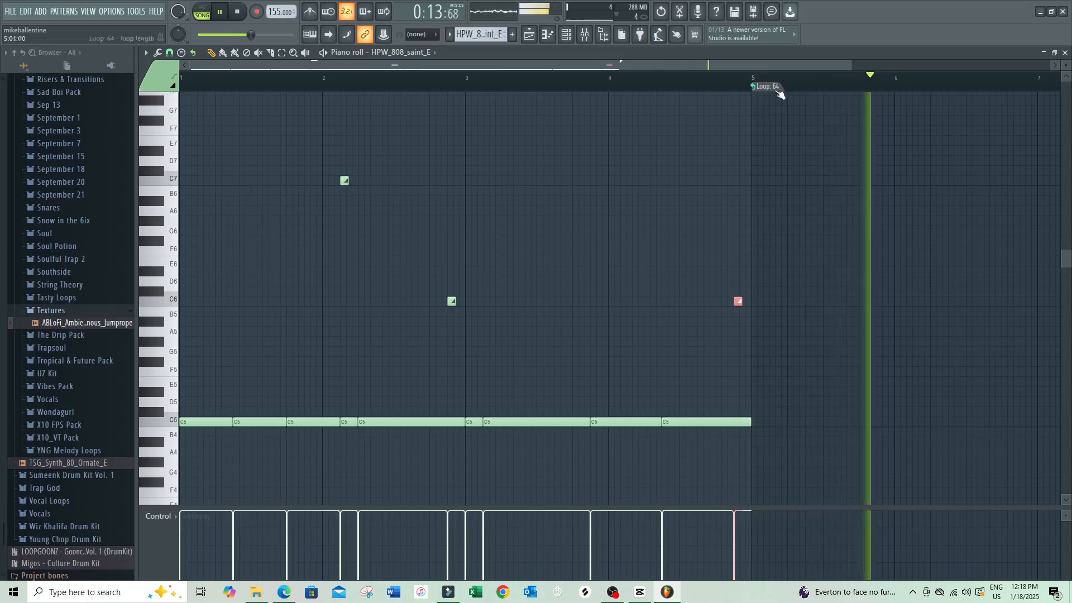
key(F5)
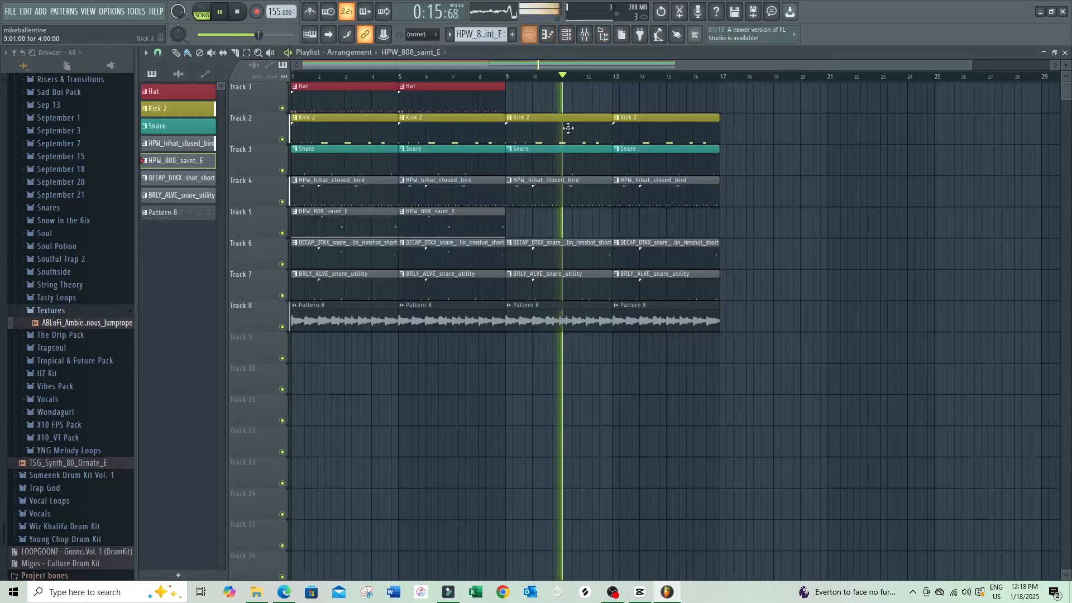
key(space)
Look through the Splice sample folders in the browser while the arrangement plays.
key(space)
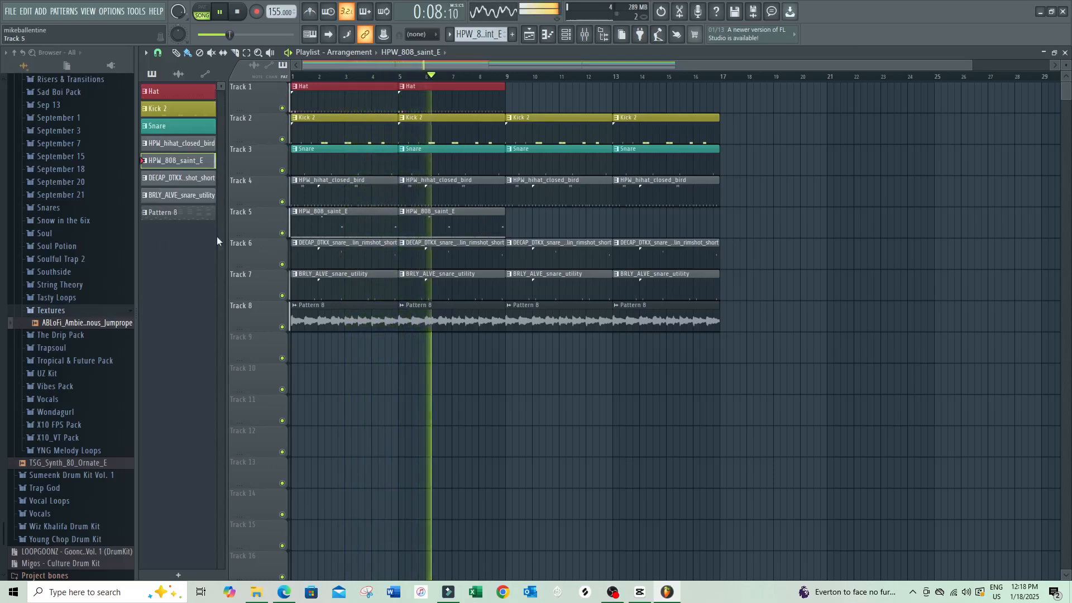
scroll(122, 260, up, 12)
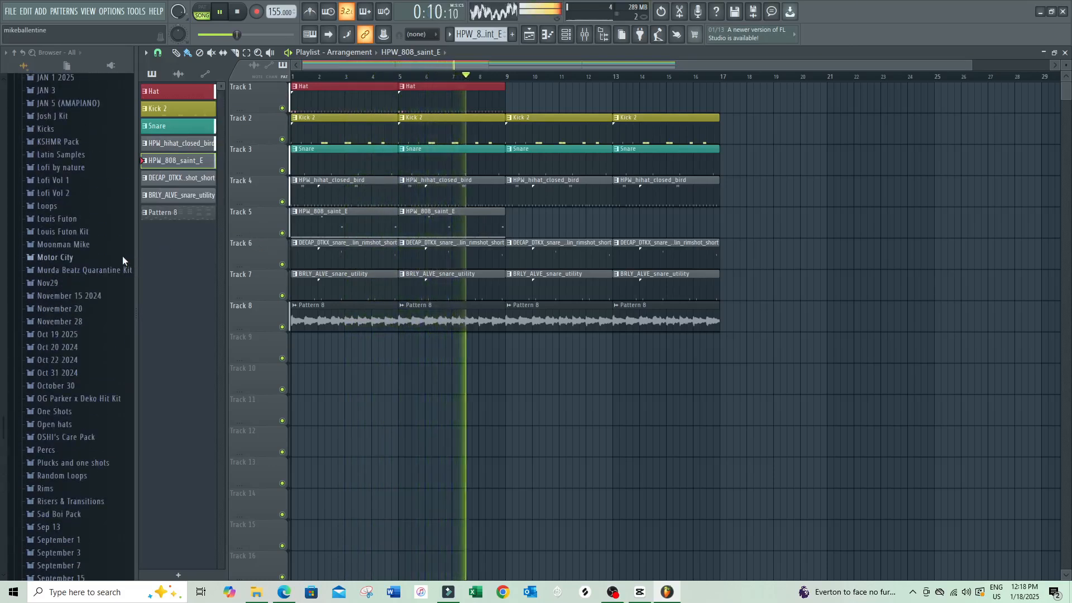
scroll(122, 256, up, 11)
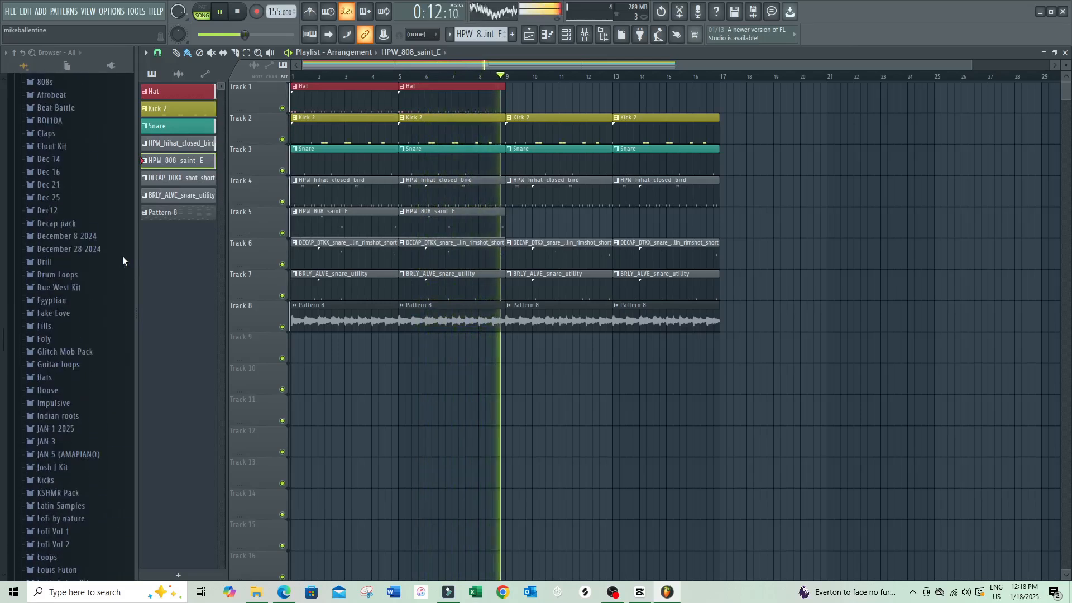
key(space)
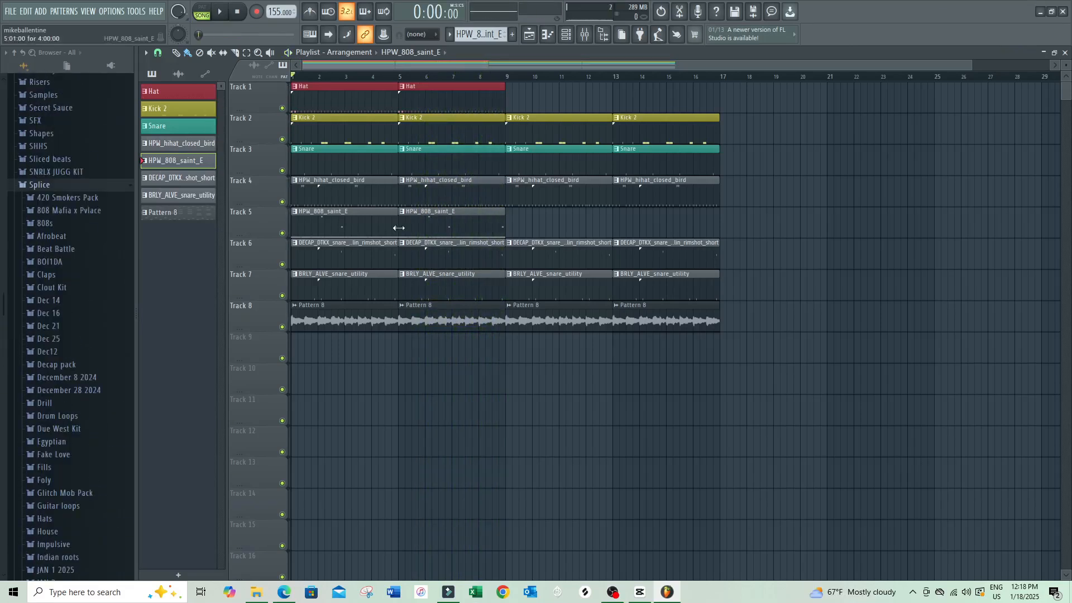